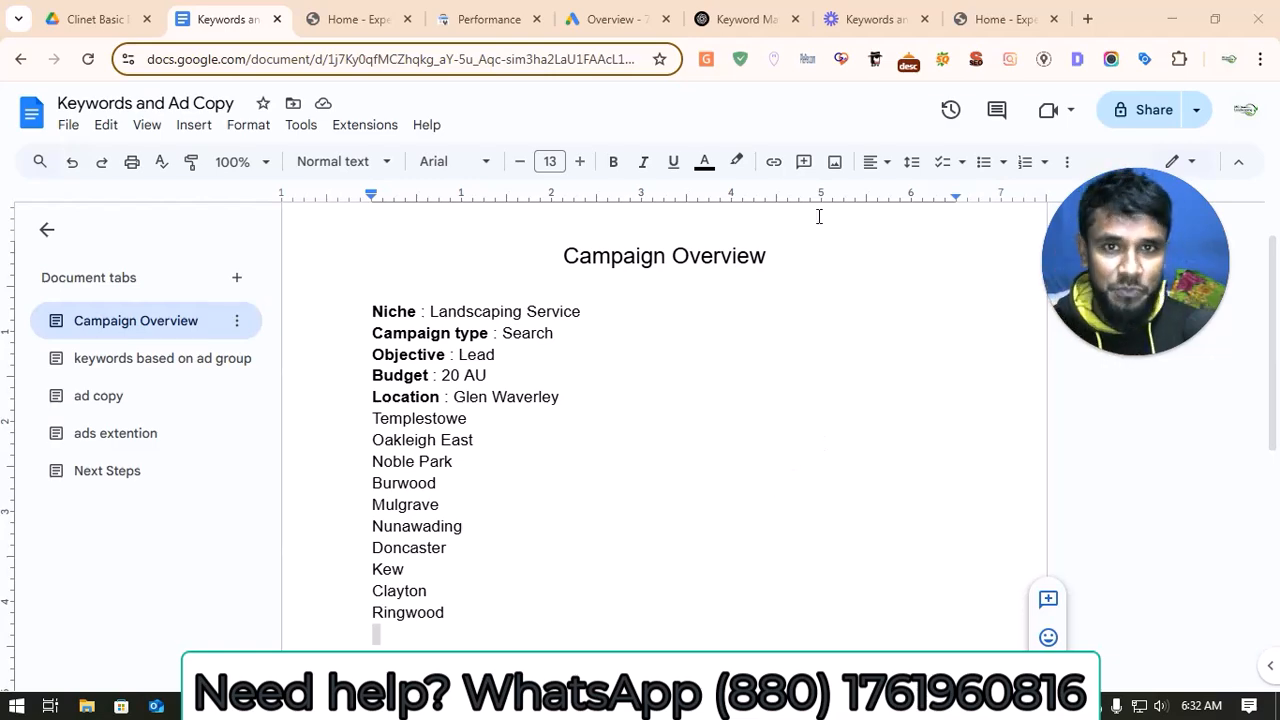
Step: Check the MG Landscaping website's home page and return to the Keywords and Ad Copy document
{"action": "left_click", "coordinate": [342, 14]}
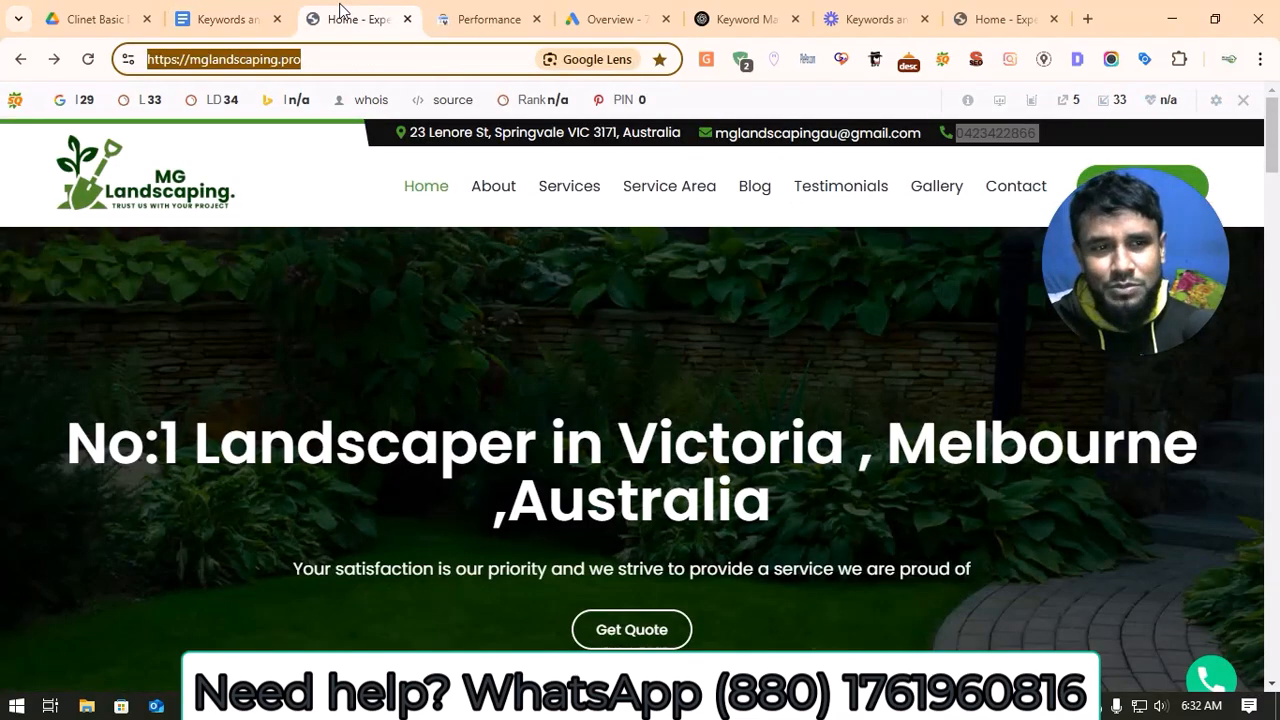
{"action": "left_click_drag", "start_coordinate": [1190, 275], "coordinate": [1178, 458]}
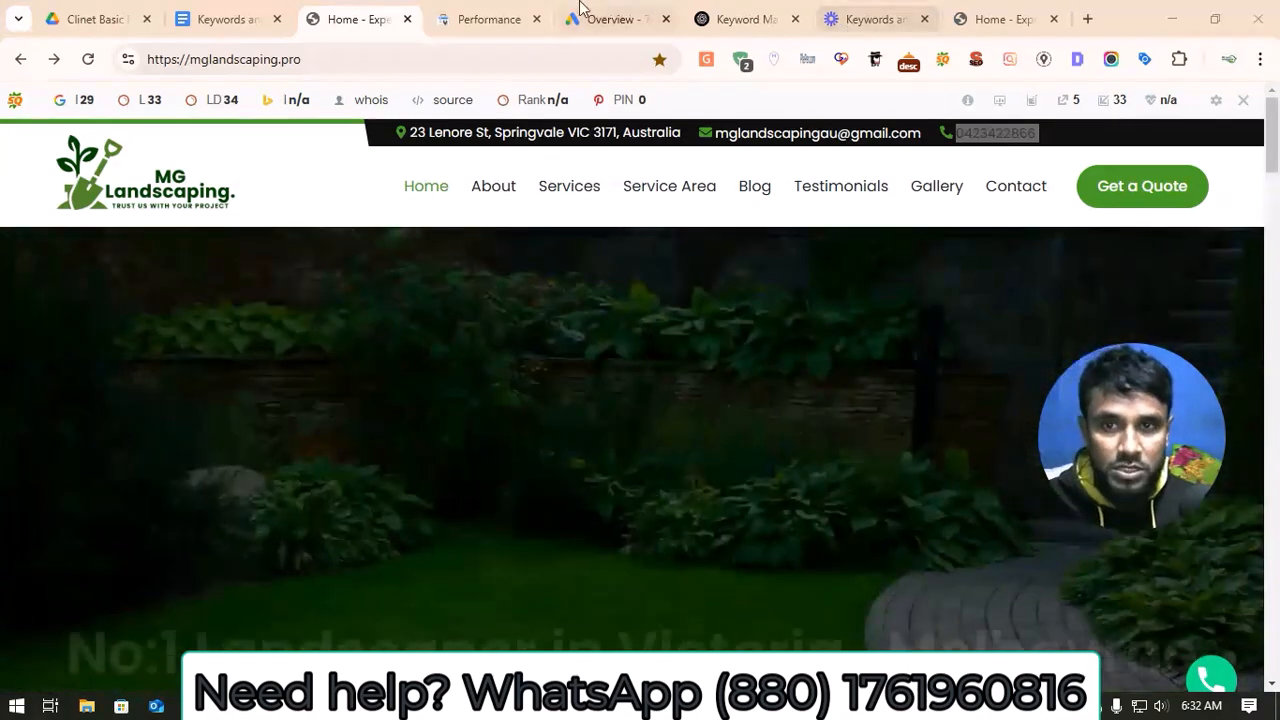
{"action": "left_click", "coordinate": [225, 12]}
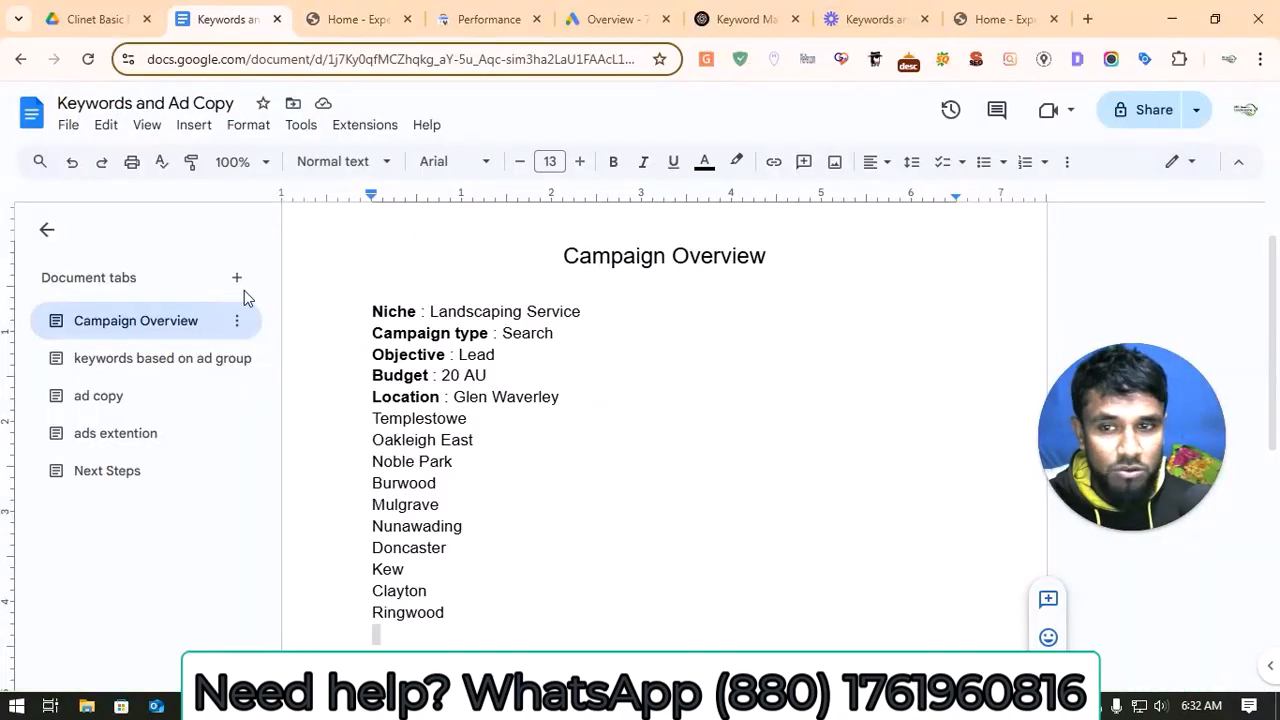
Step: Review the keyword lists of the landscaping ad groups in the document's section on keywords by ad group
{"action": "left_click", "coordinate": [185, 370]}
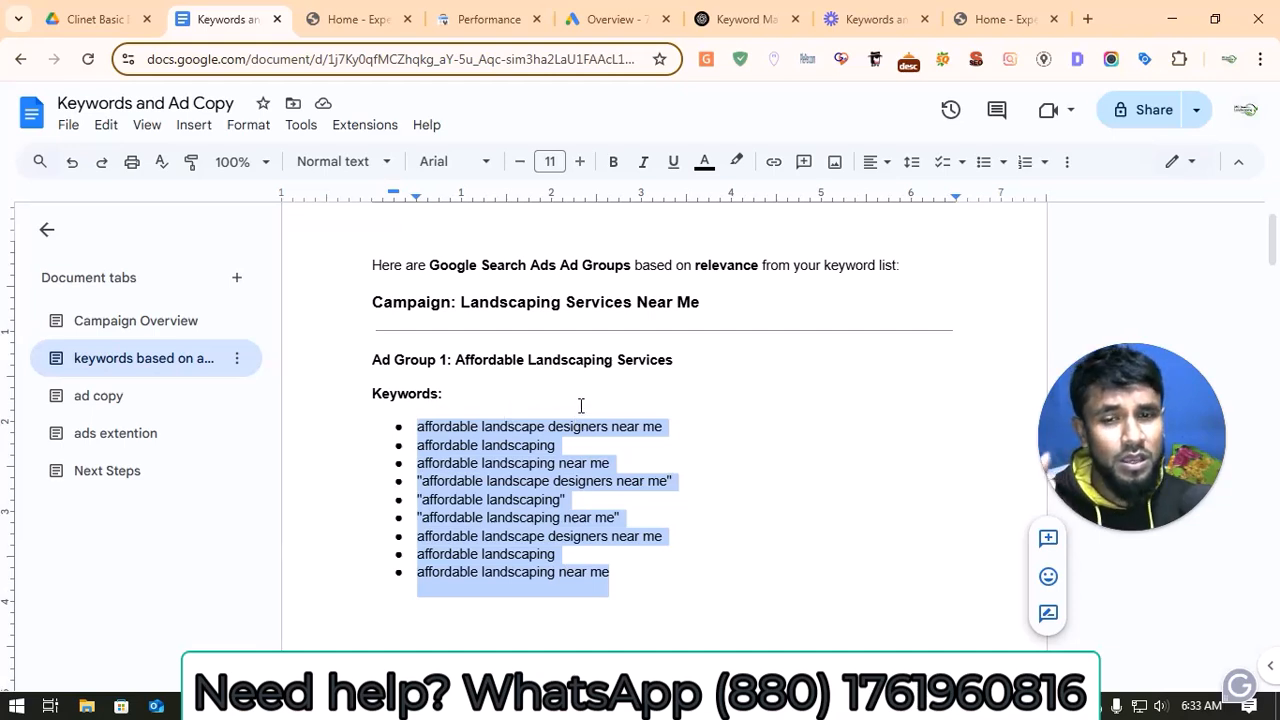
{"action": "left_click", "coordinate": [734, 421]}
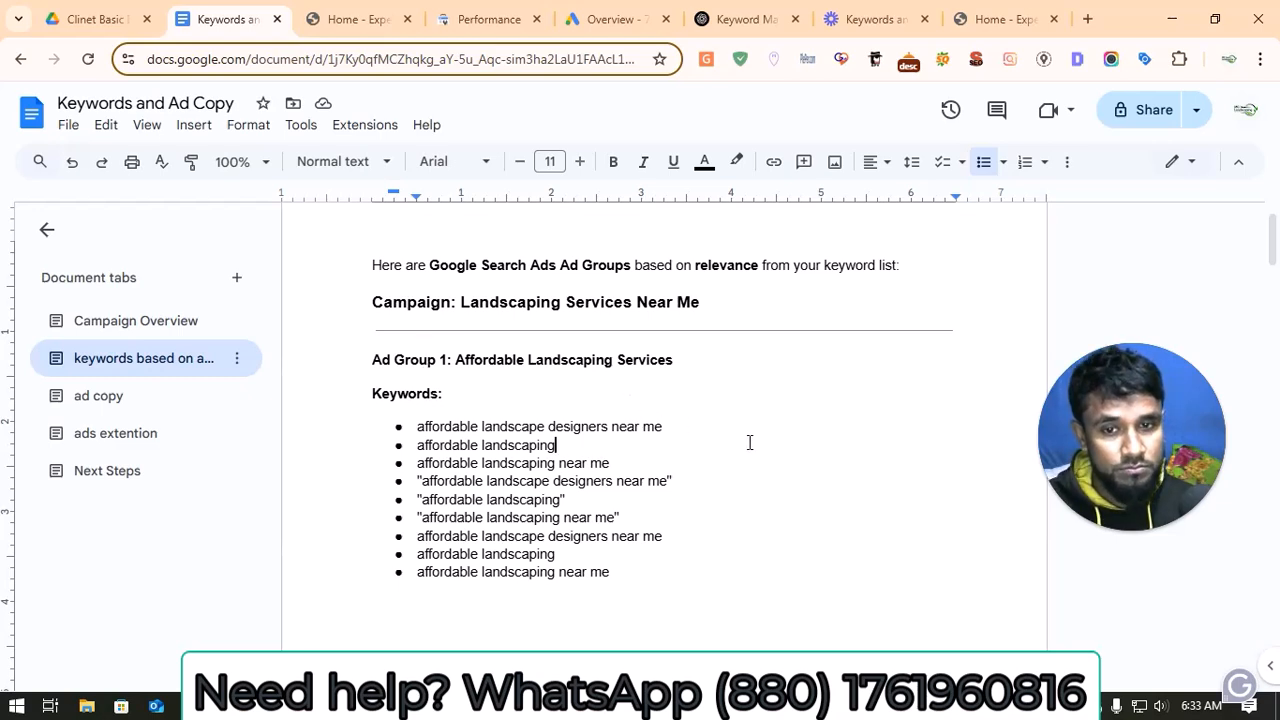
{"action": "scroll", "coordinate": [437, 588], "scroll_direction": "down", "scroll_amount": 5}
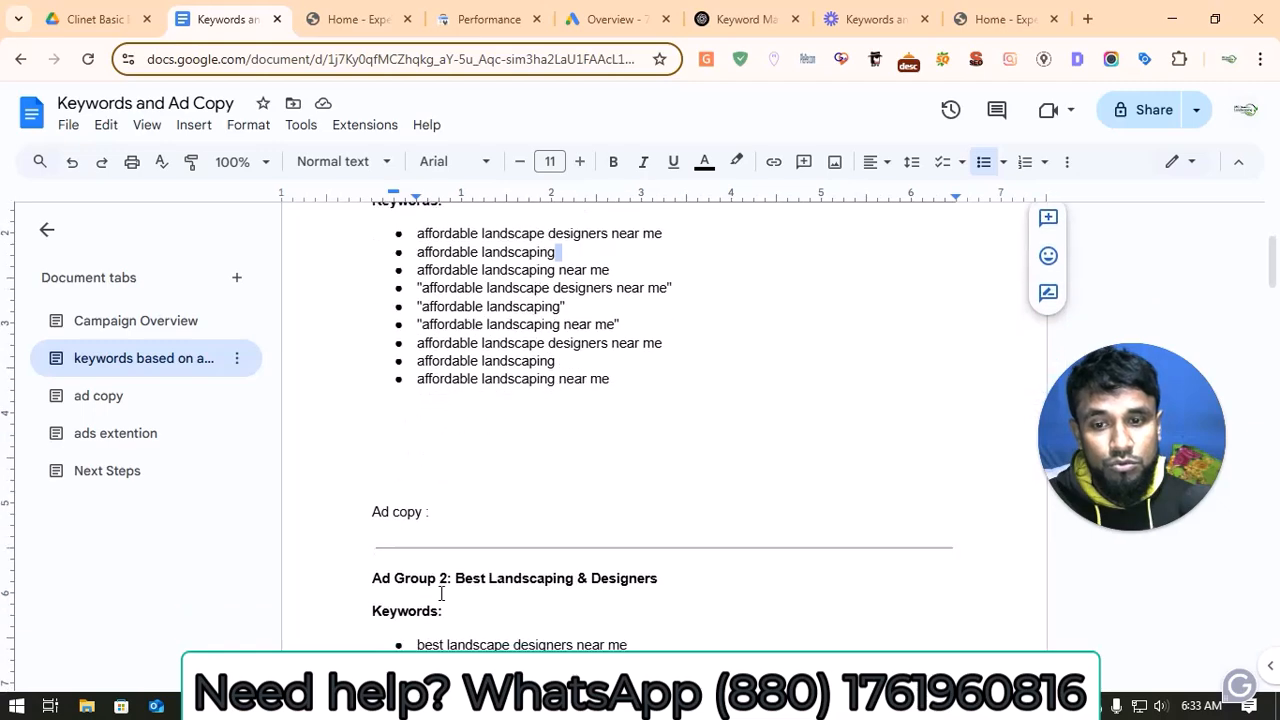
{"action": "scroll", "coordinate": [437, 588], "scroll_direction": "down", "scroll_amount": 8}
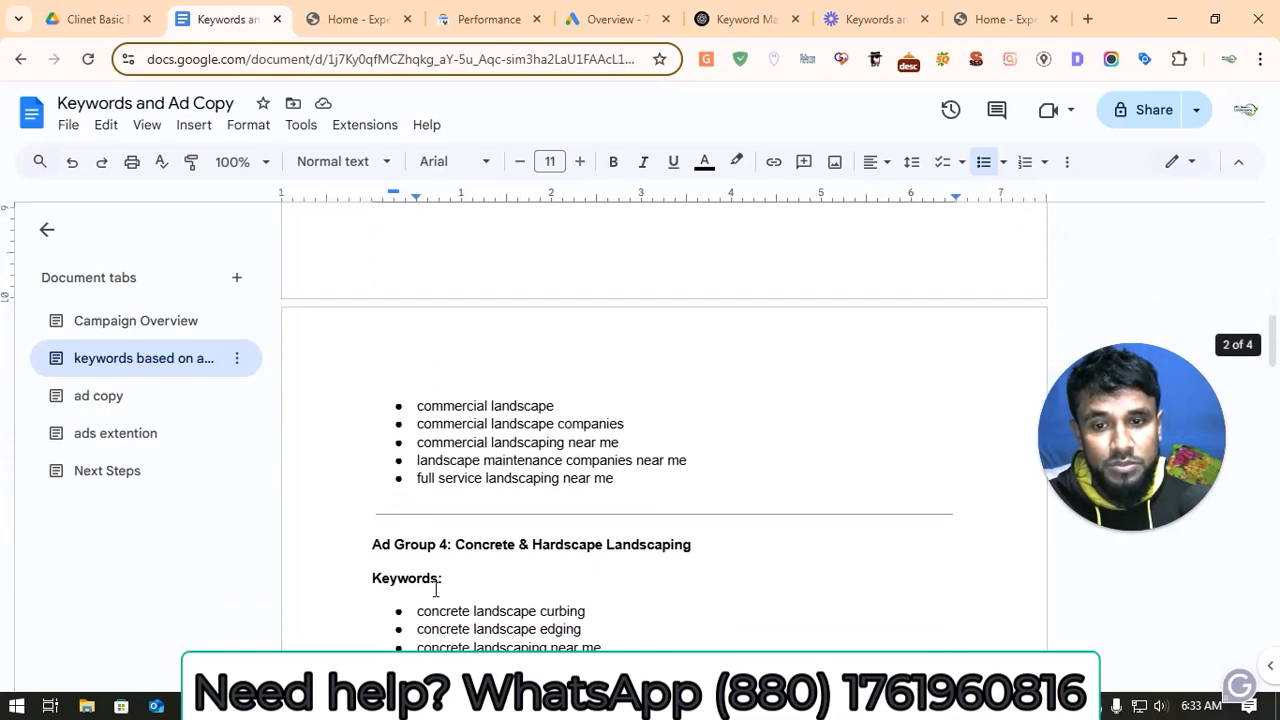
{"action": "scroll", "coordinate": [435, 590], "scroll_direction": "down", "scroll_amount": 3}
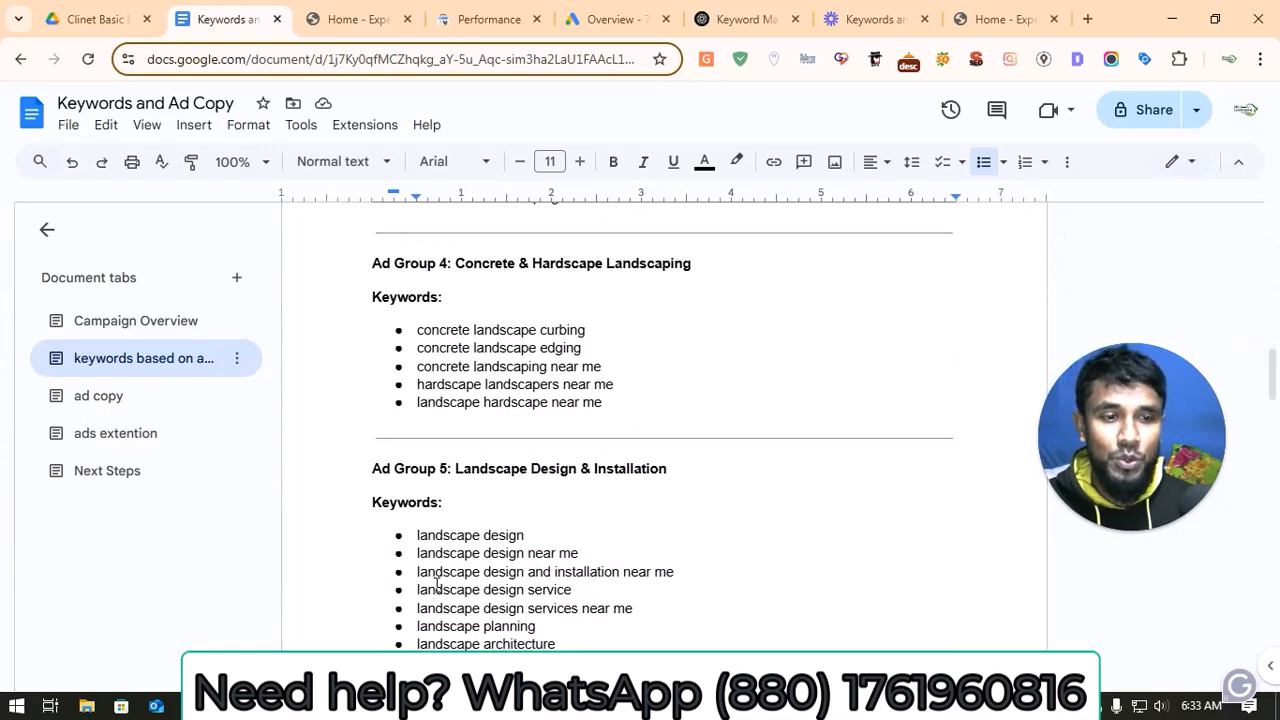
{"action": "scroll", "coordinate": [437, 588], "scroll_direction": "up", "scroll_amount": 5}
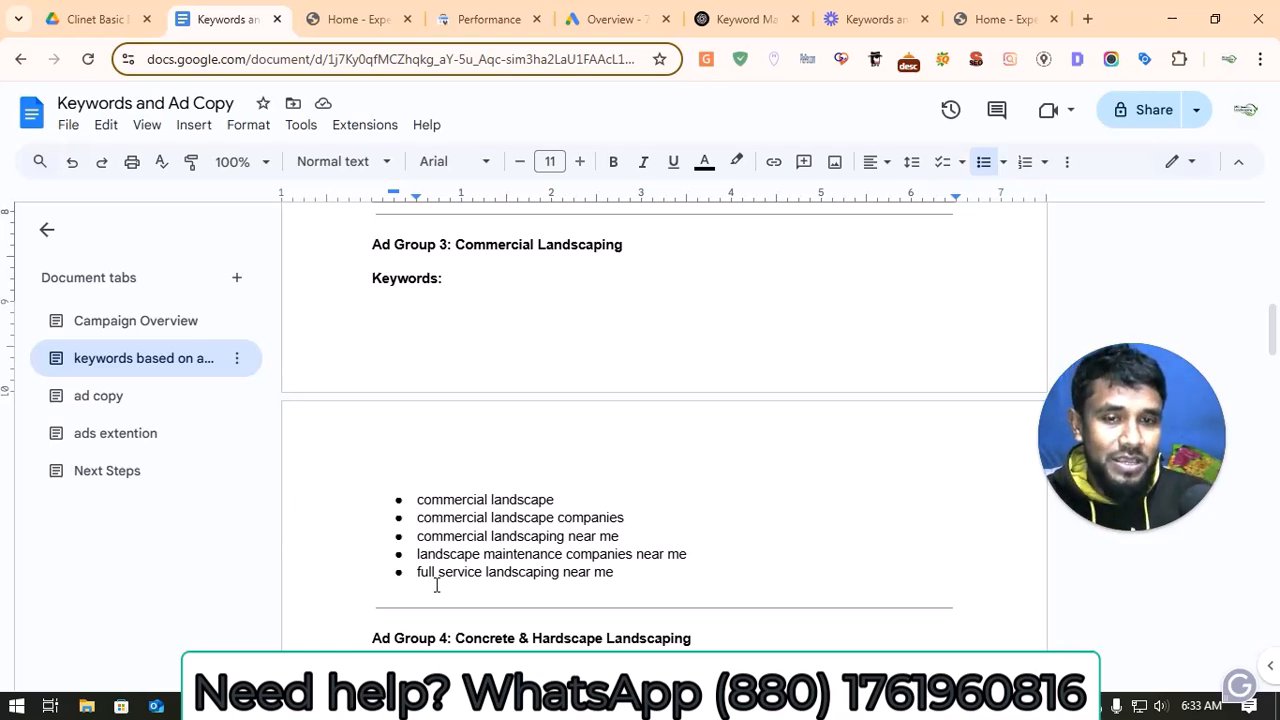
{"action": "scroll", "coordinate": [494, 491], "scroll_direction": "up", "scroll_amount": 2}
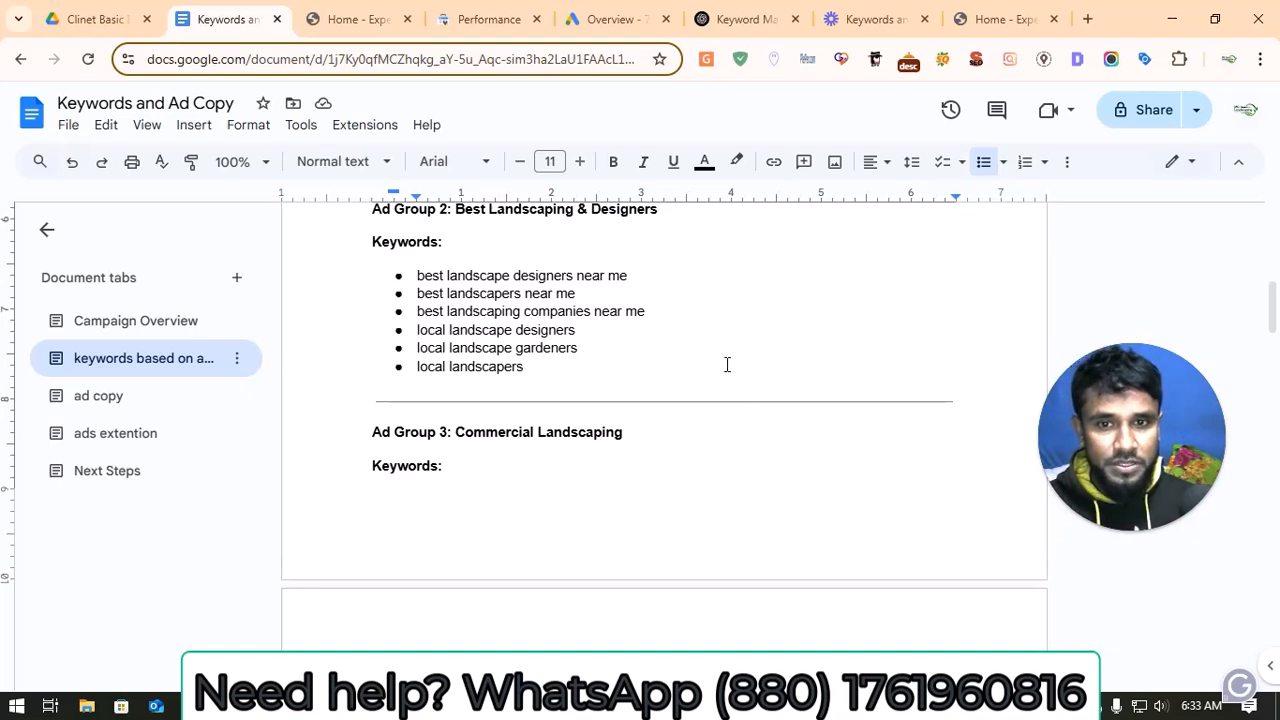
{"action": "scroll", "coordinate": [1014, 373], "scroll_direction": "up", "scroll_amount": 1}
{"action": "scroll", "coordinate": [962, 380], "scroll_direction": "up", "scroll_amount": 3}
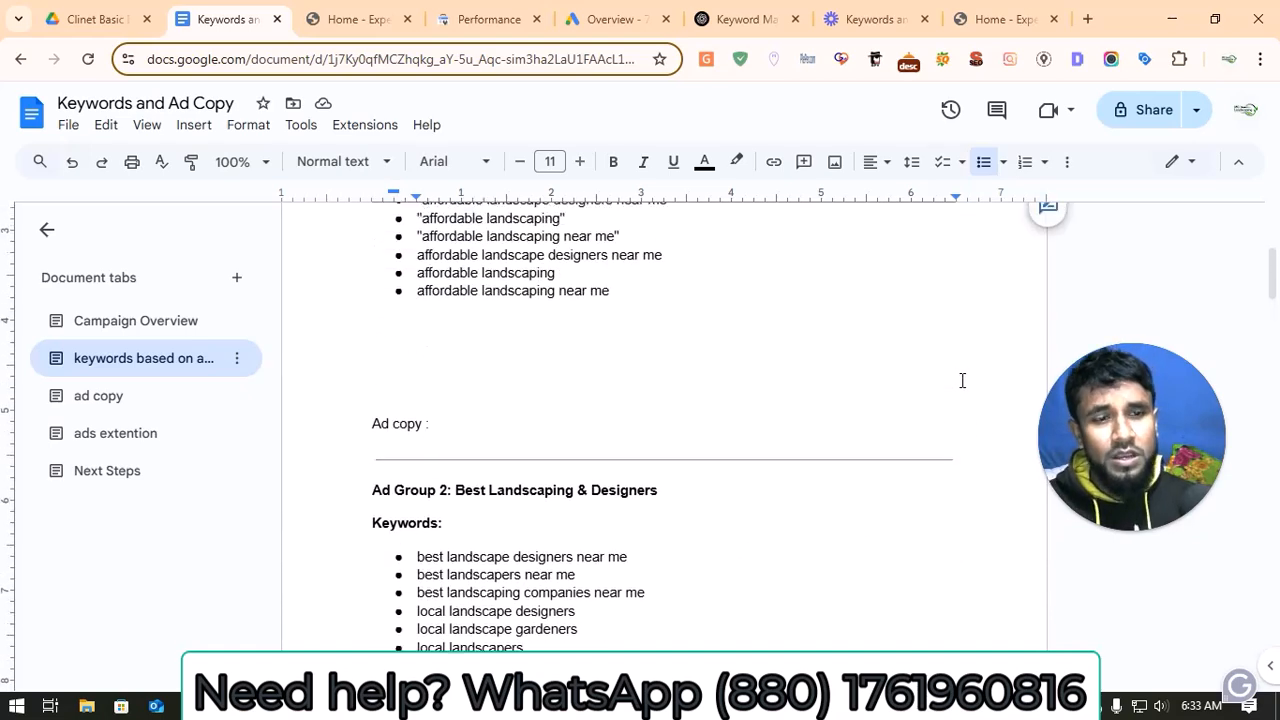
{"action": "scroll", "coordinate": [960, 378], "scroll_direction": "up", "scroll_amount": 1}
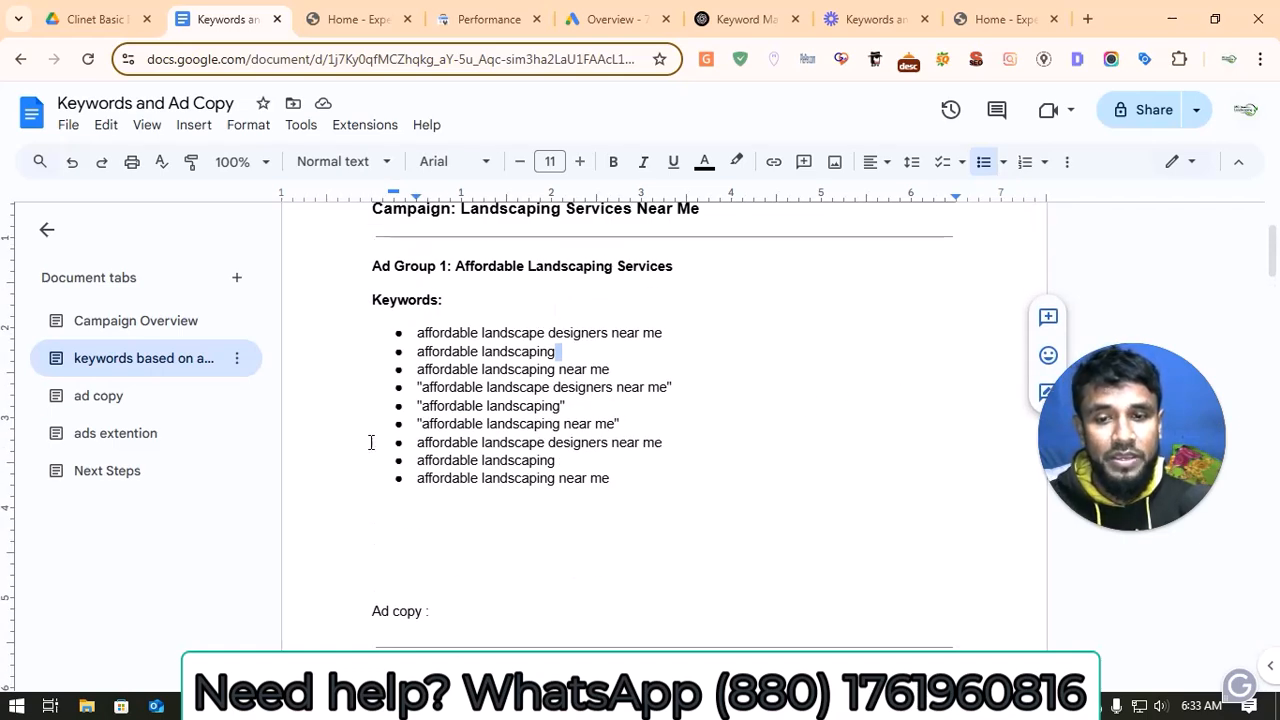
{"action": "scroll", "coordinate": [368, 449], "scroll_direction": "down", "scroll_amount": 1}
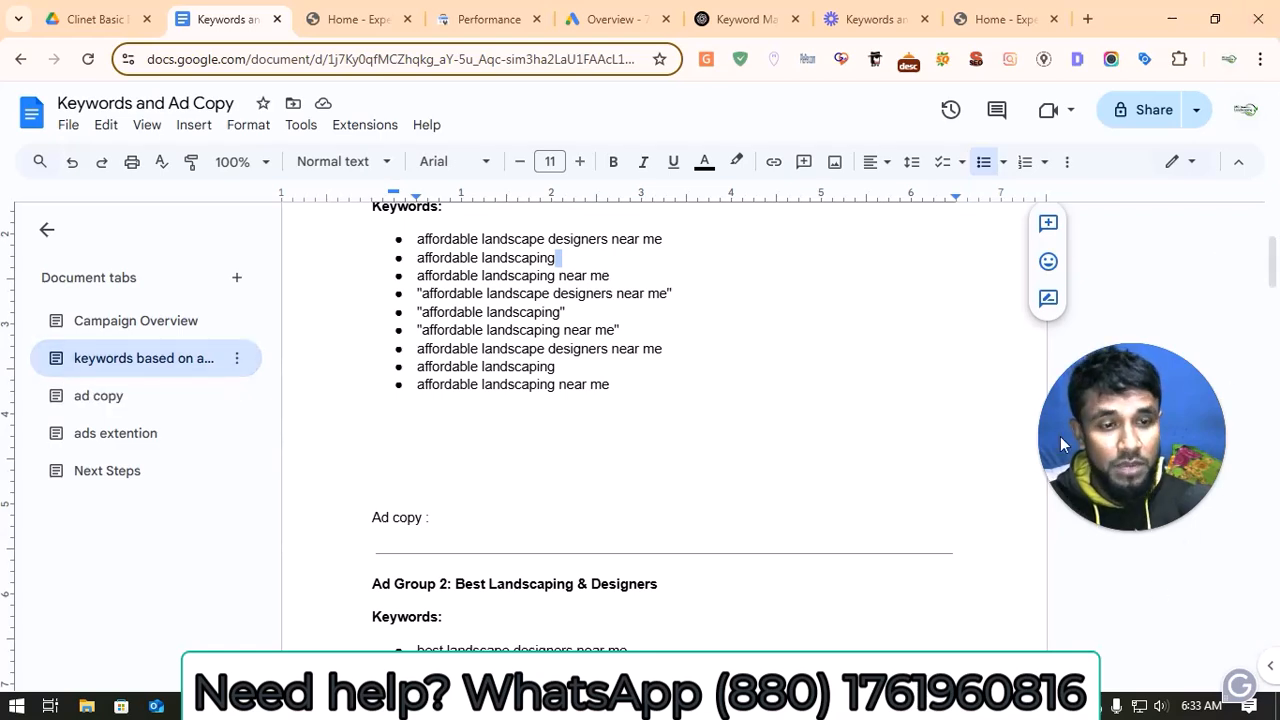
Step: Review the ad copy headlines and descriptions for Ad Group 1, and the sitelink and callout extensions planned for the ad groups
{"action": "left_click", "coordinate": [170, 415]}
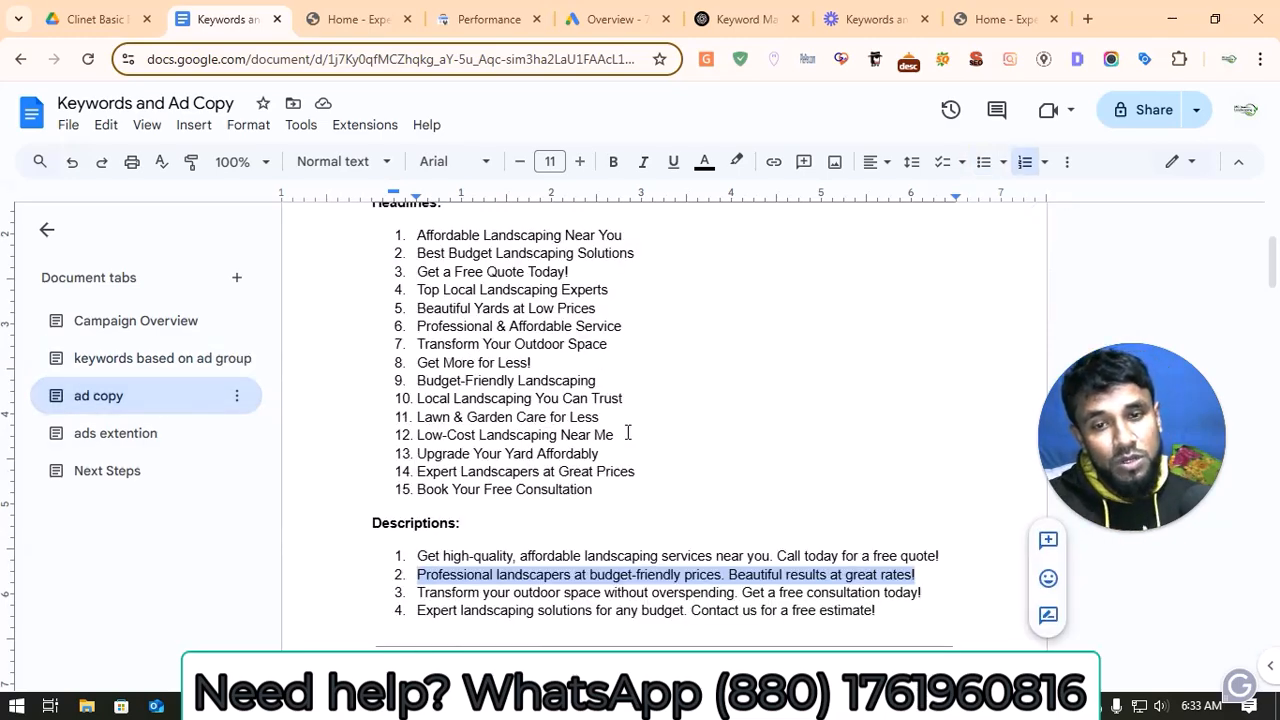
{"action": "scroll", "coordinate": [628, 432], "scroll_direction": "up", "scroll_amount": 2}
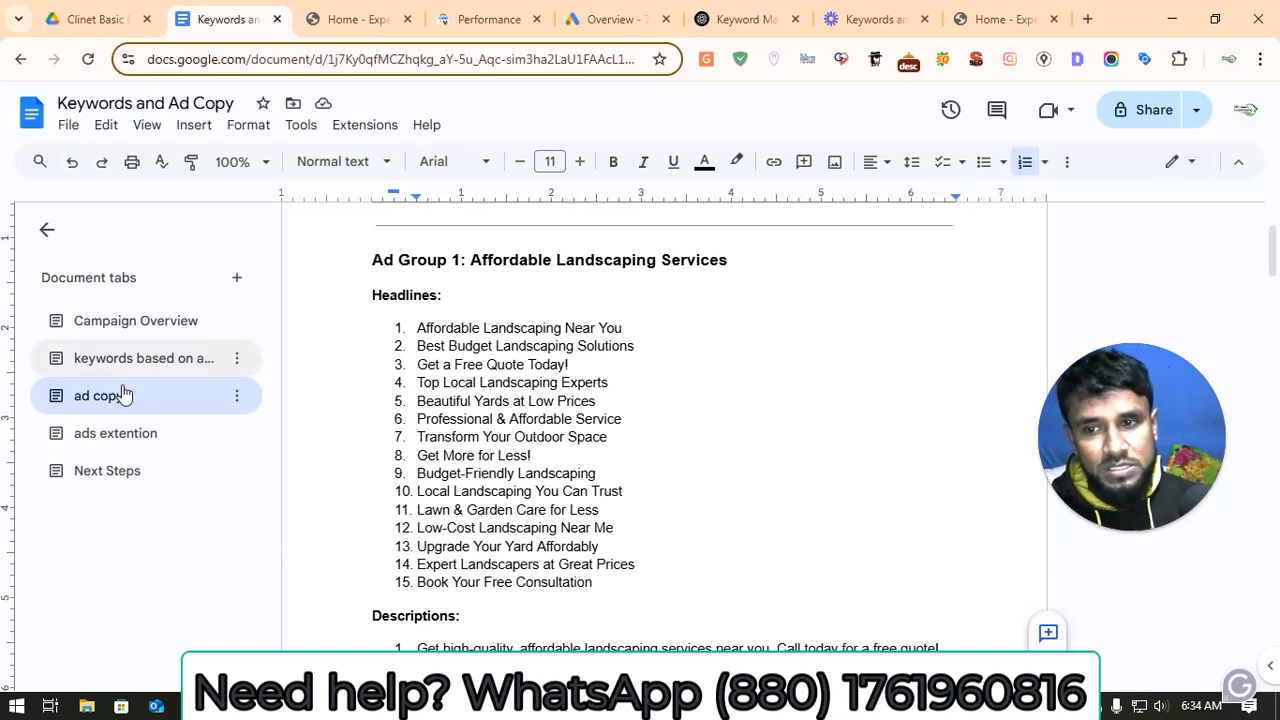
{"action": "left_click", "coordinate": [190, 425]}
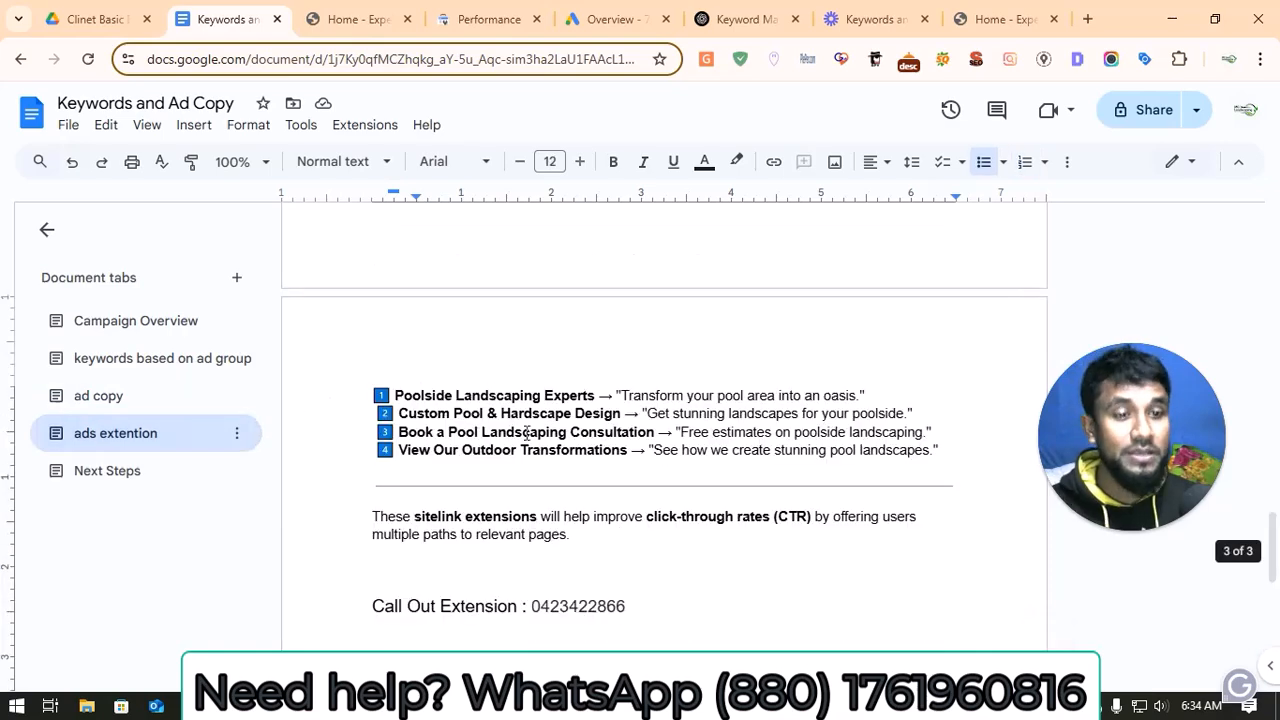
{"action": "scroll", "coordinate": [505, 490], "scroll_direction": "up", "scroll_amount": 3}
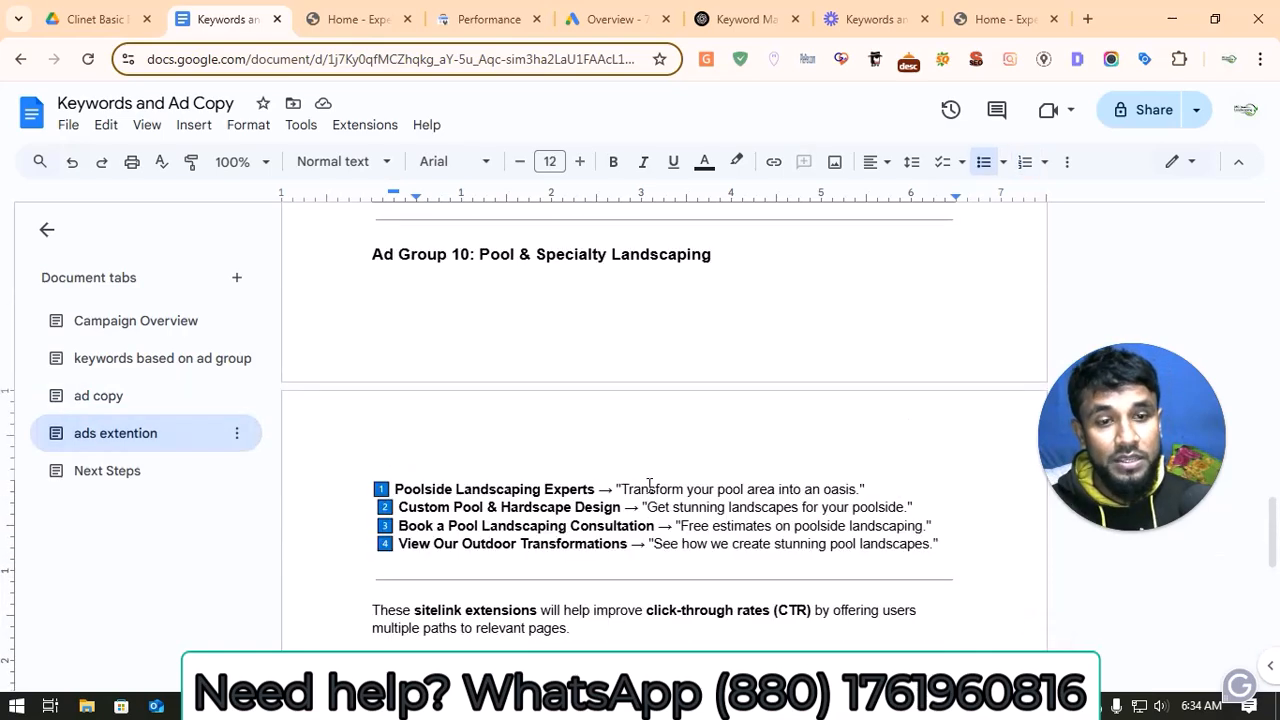
{"action": "scroll", "coordinate": [650, 485], "scroll_direction": "up", "scroll_amount": 10}
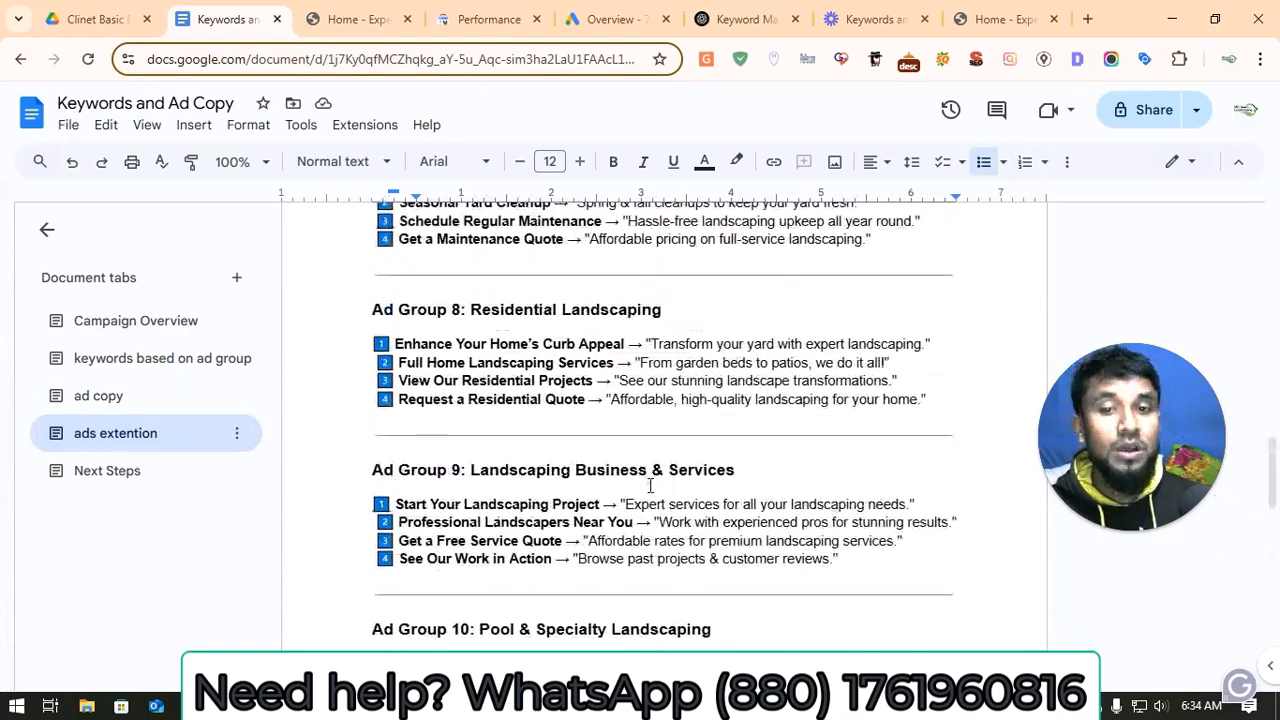
{"action": "scroll", "coordinate": [650, 485], "scroll_direction": "up", "scroll_amount": 14}
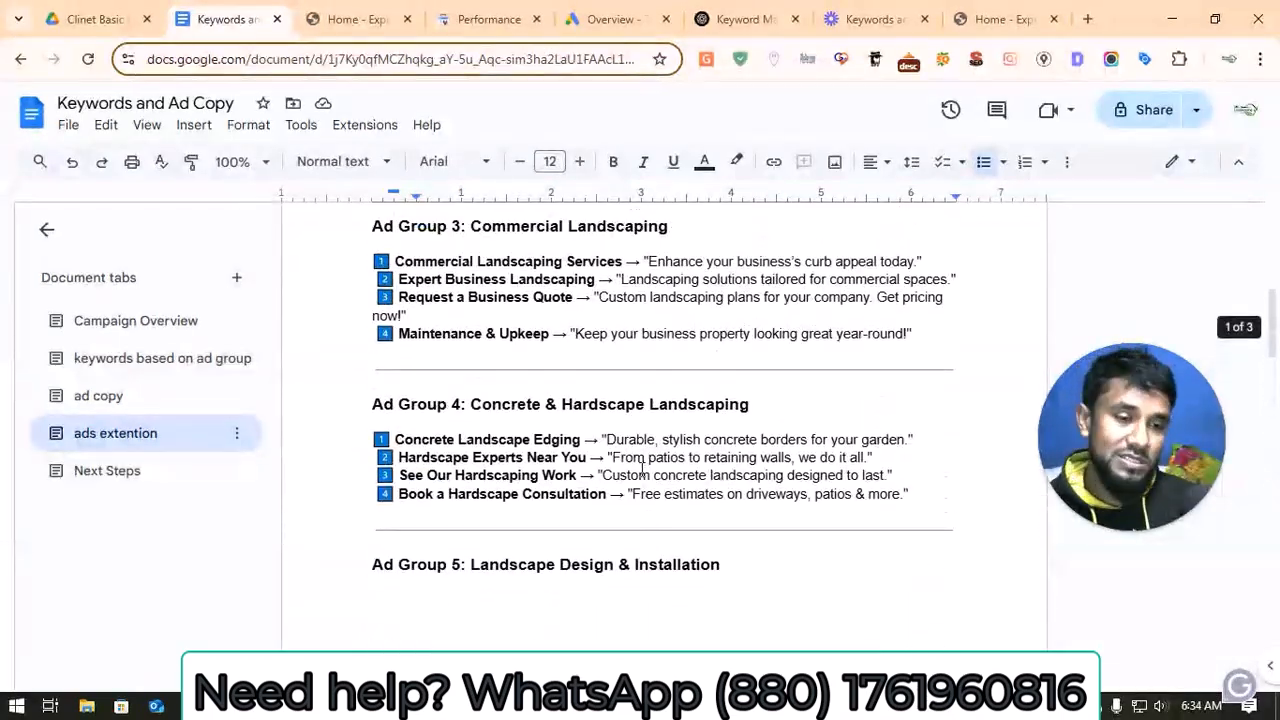
{"action": "scroll", "coordinate": [645, 475], "scroll_direction": "down", "scroll_amount": 4}
{"action": "scroll", "coordinate": [642, 474], "scroll_direction": "down", "scroll_amount": 15}
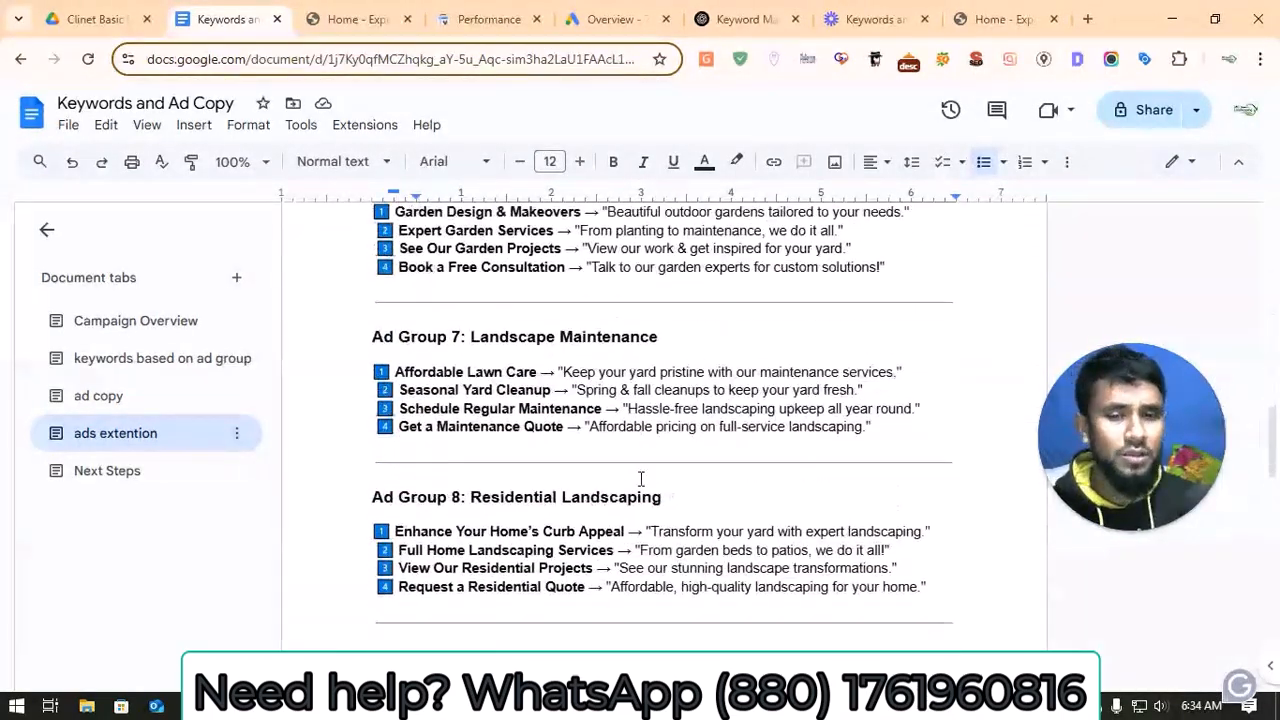
{"action": "scroll", "coordinate": [638, 477], "scroll_direction": "down", "scroll_amount": 6}
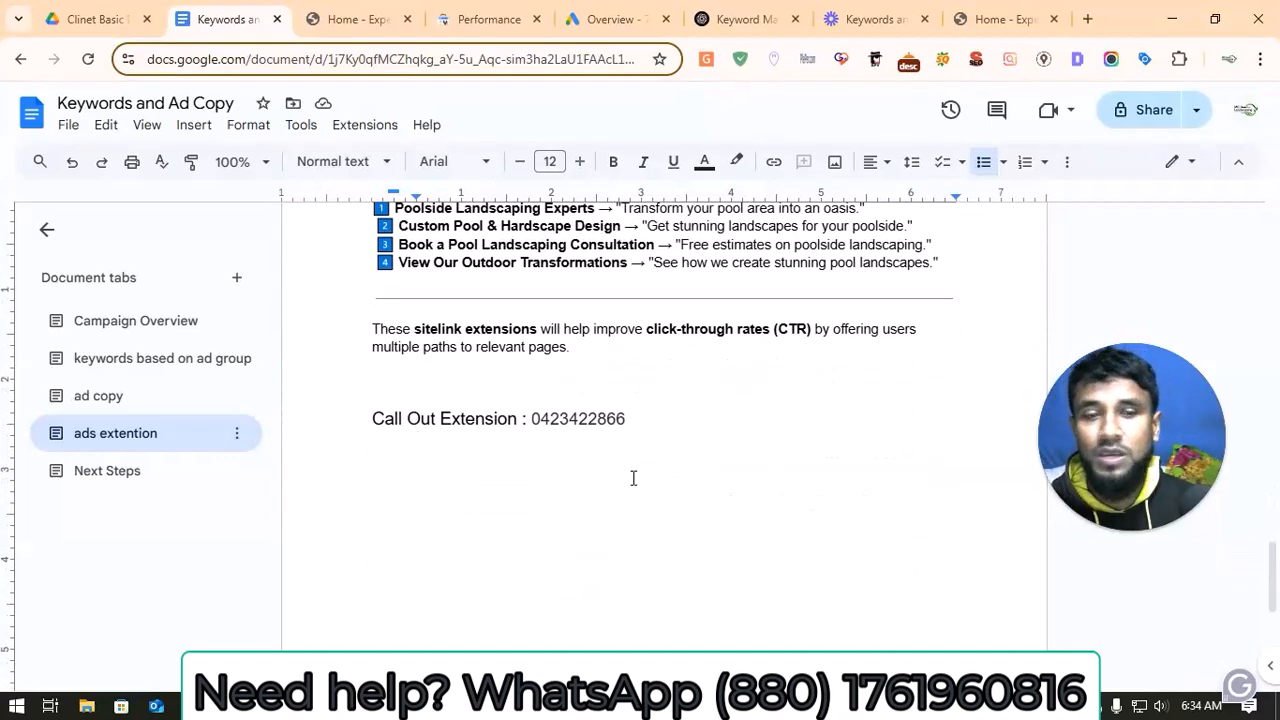
Step: Read the Next Steps list and go back to the document's Campaign Overview
{"action": "left_click", "coordinate": [157, 478]}
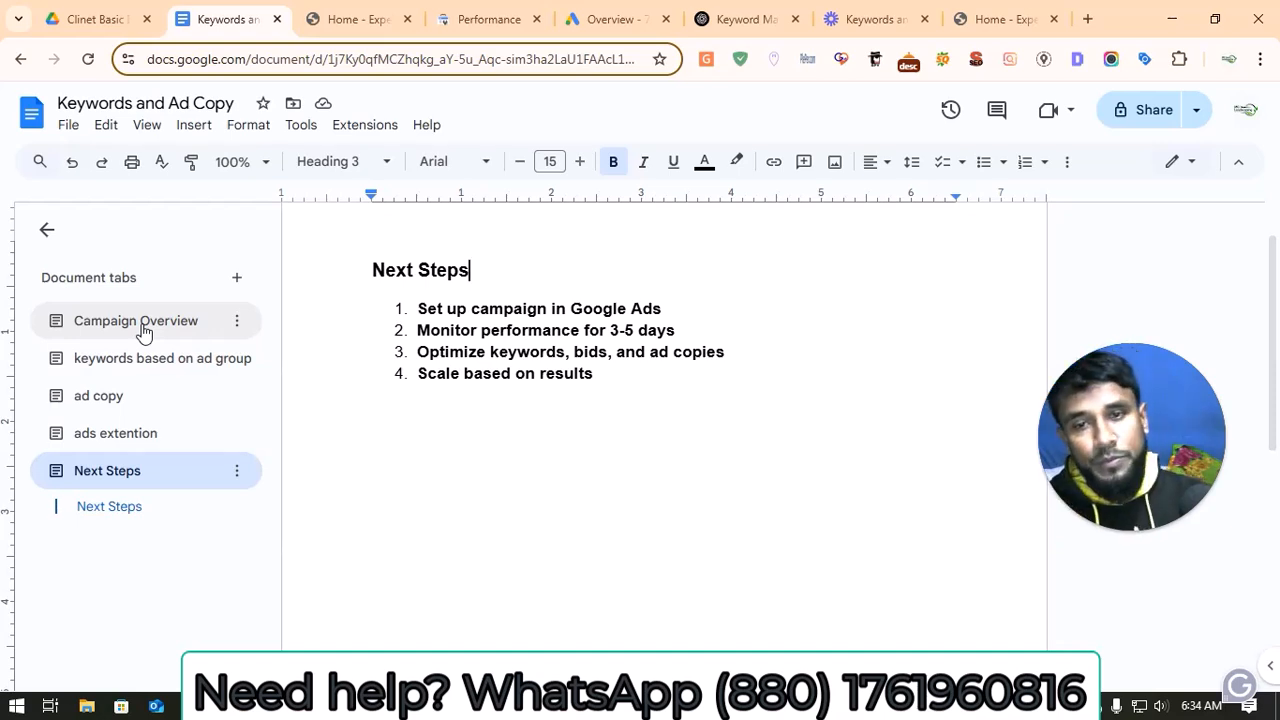
{"action": "left_click", "coordinate": [100, 331]}
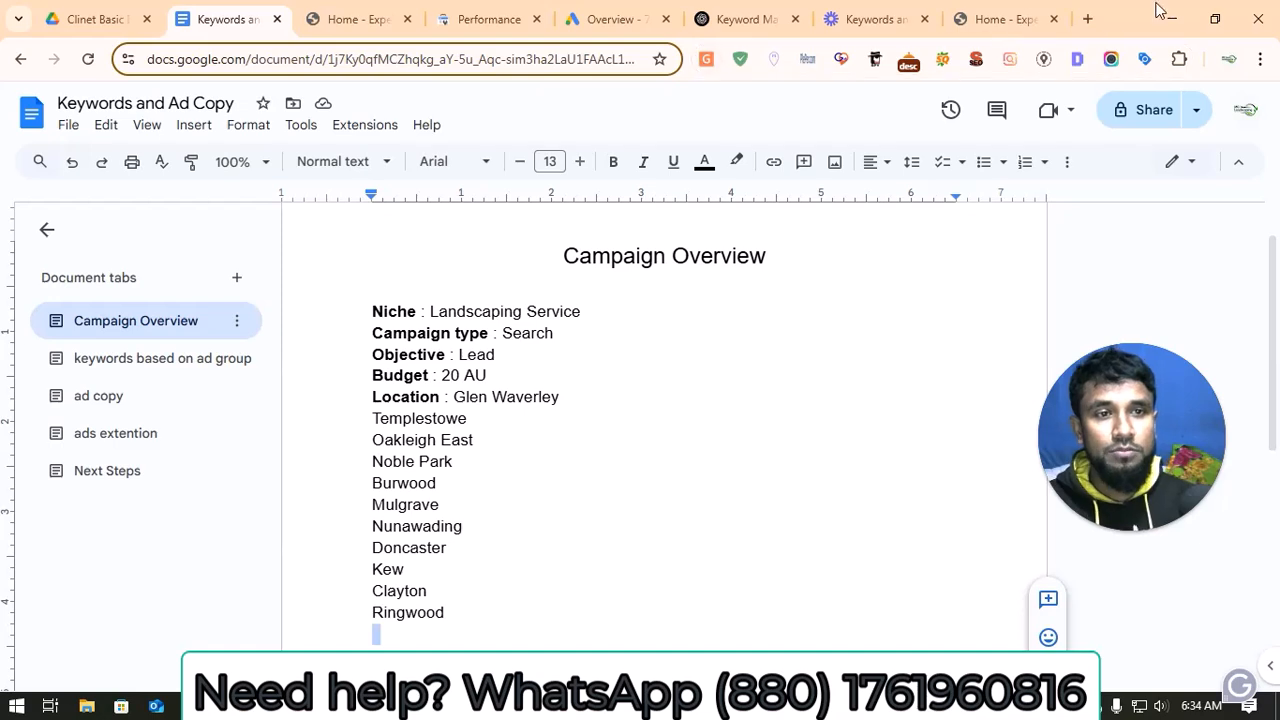
Step: Open the Google Ads website in a new browser tab and enter the landscaping client's ads account
{"action": "left_click", "coordinate": [1087, 19]}
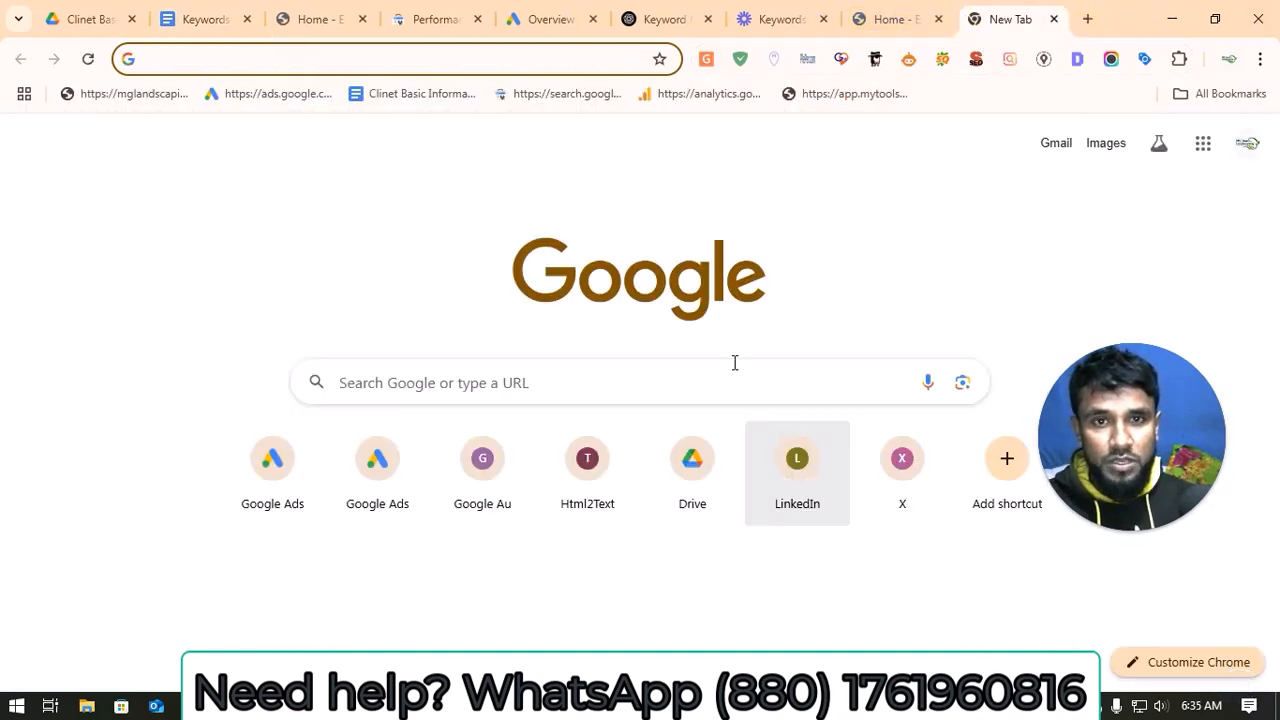
{"action": "left_click", "coordinate": [584, 57]}
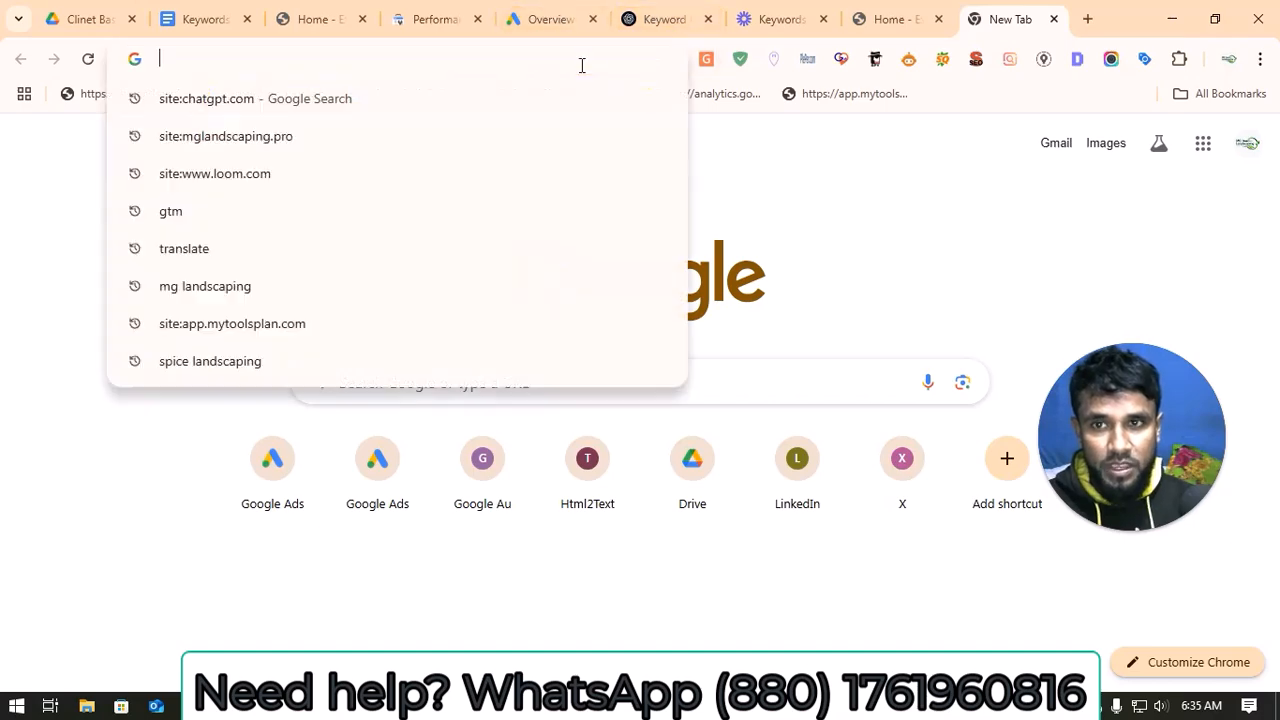
{"action": "type", "text": "ads.google.com"}
{"action": "key", "text": "Return"}
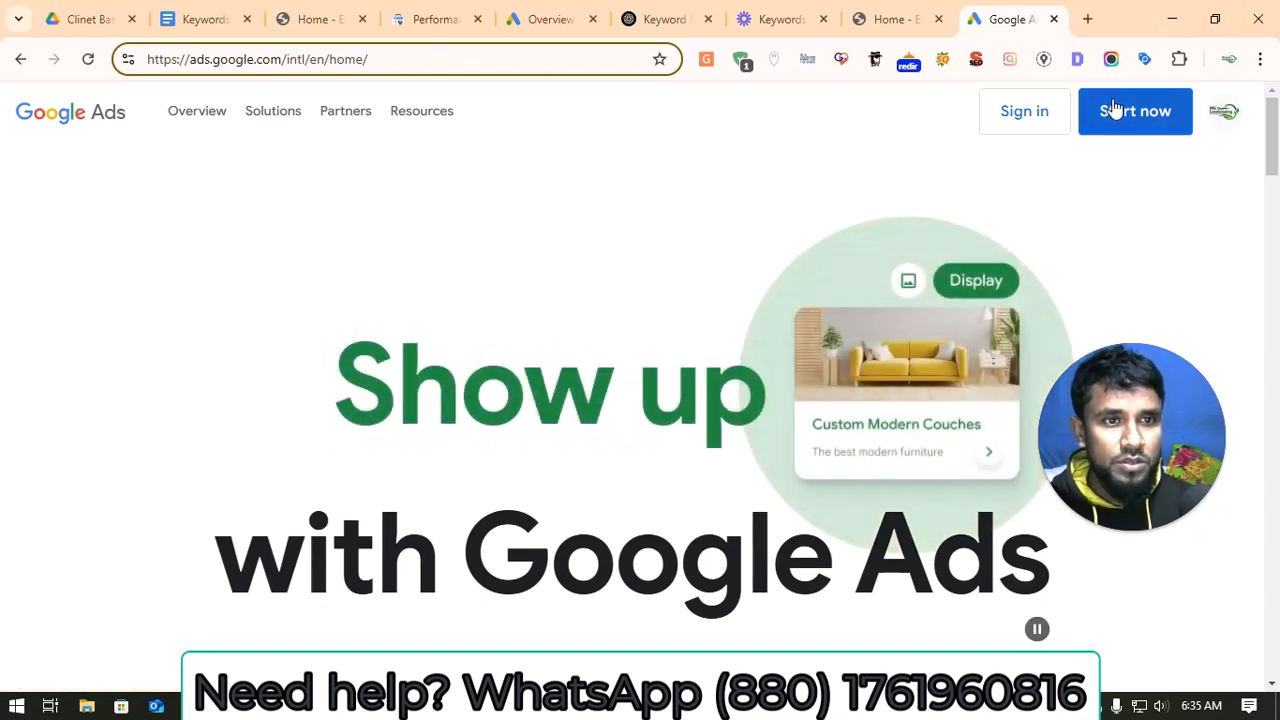
{"action": "left_click", "coordinate": [1130, 114]}
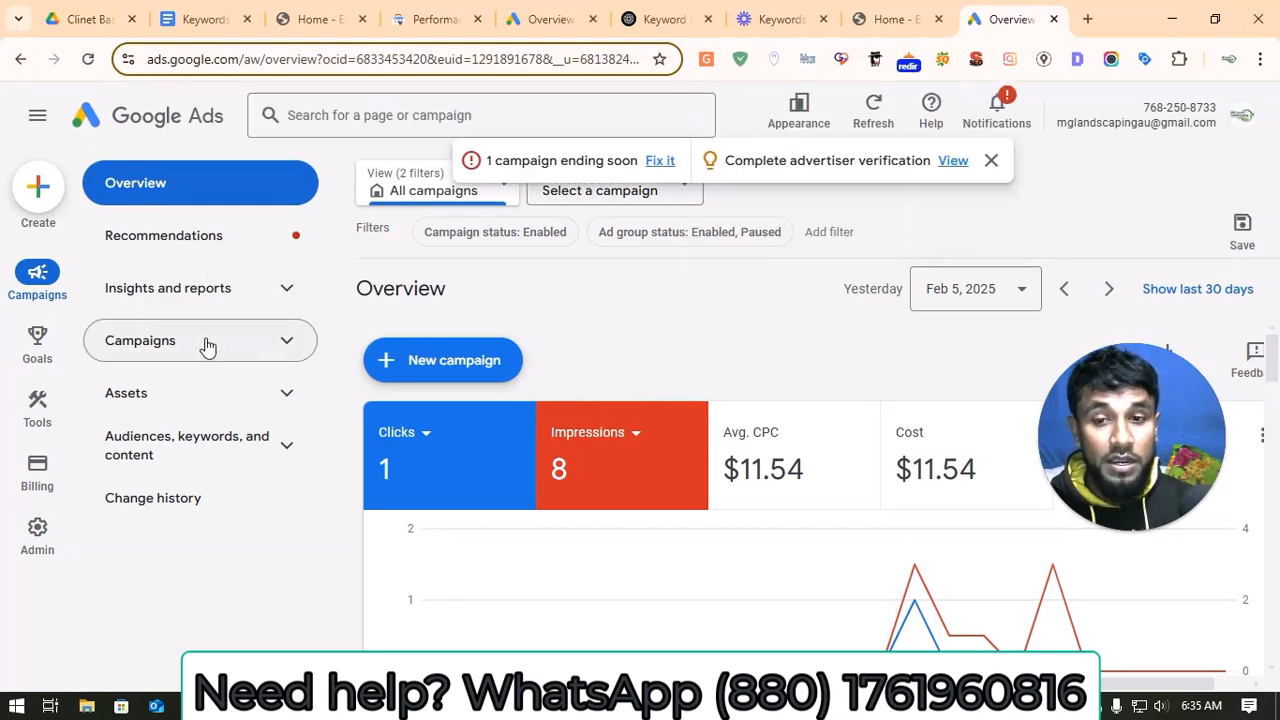
Step: Start a new campaign from the account overview and choose Leads as its objective
{"action": "left_click", "coordinate": [265, 358]}
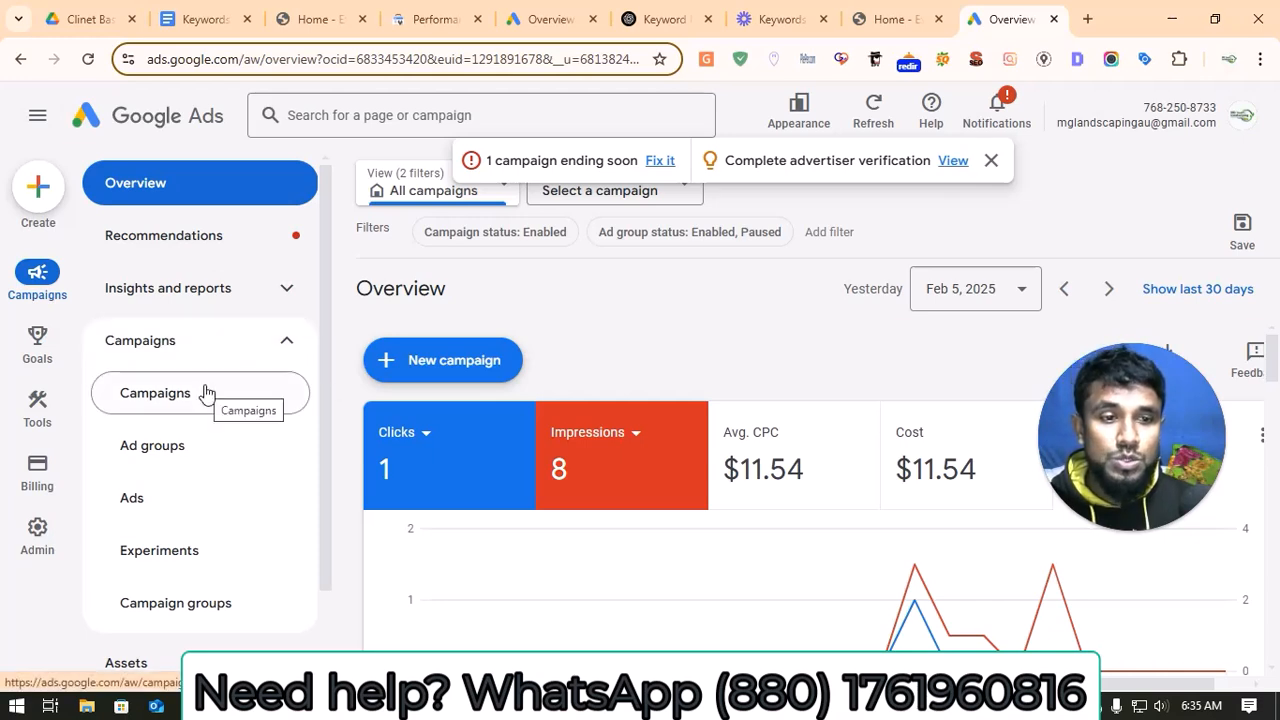
{"action": "left_click", "coordinate": [444, 370]}
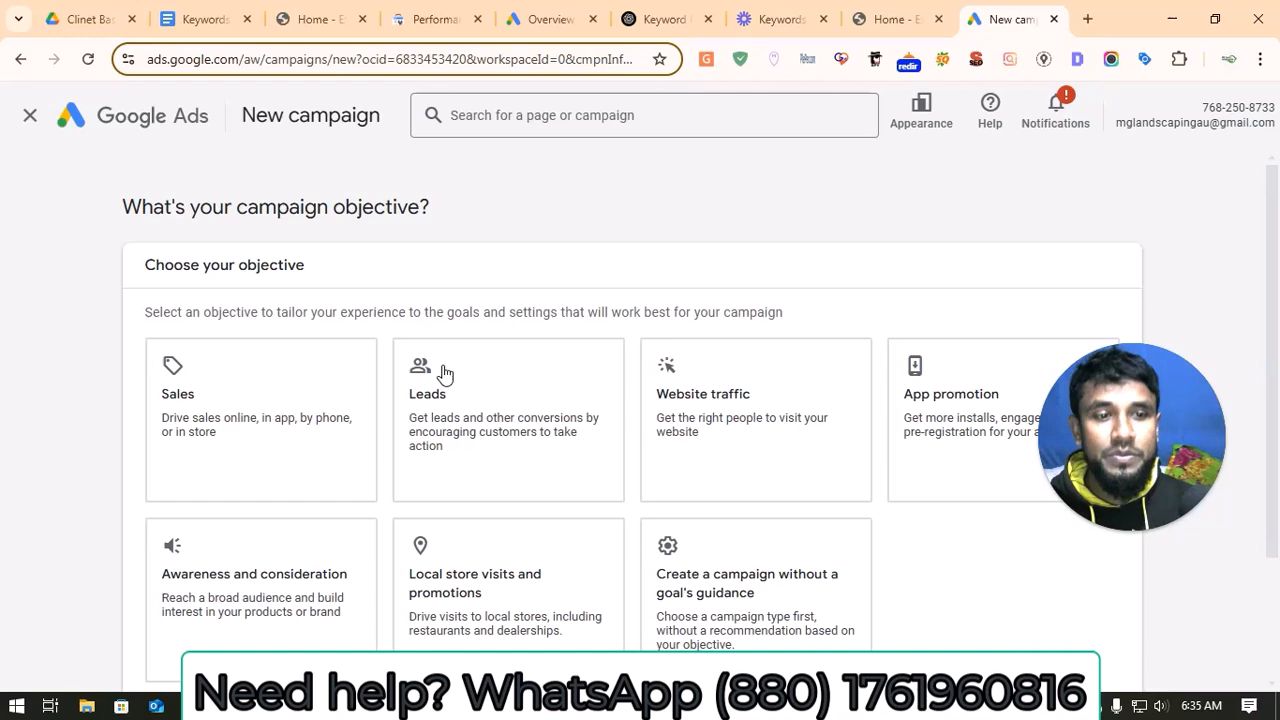
{"action": "left_click", "coordinate": [444, 370]}
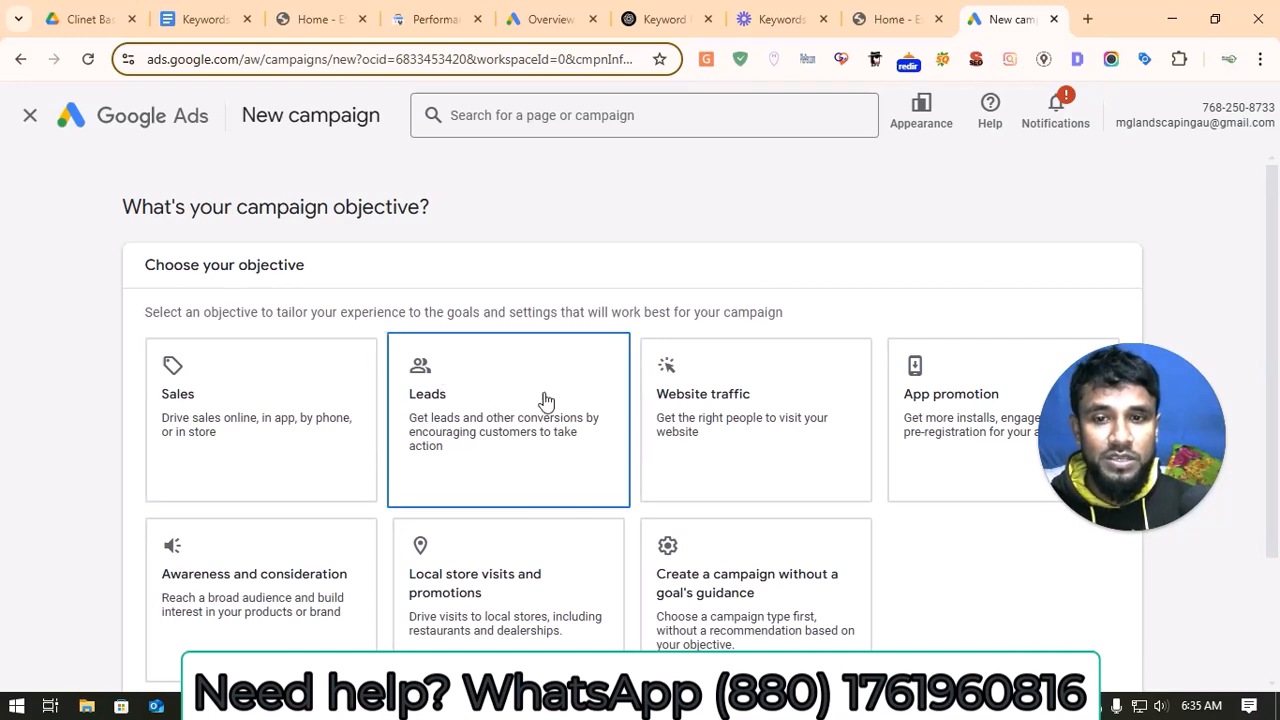
{"action": "scroll", "coordinate": [545, 400], "scroll_direction": "down", "scroll_amount": 1}
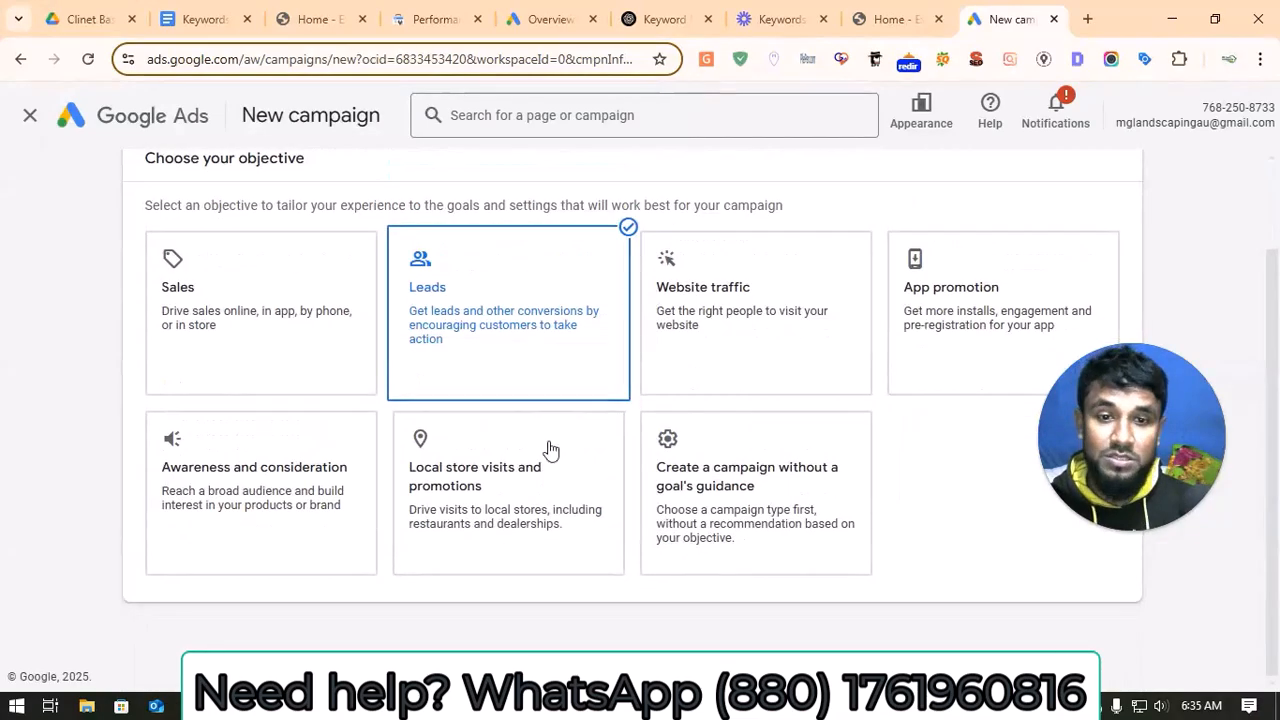
Step: Keep the account-default Contacts and Phone call leads conversion goals and continue with the campaign setup
{"action": "scroll", "coordinate": [788, 510], "scroll_direction": "down", "scroll_amount": 3}
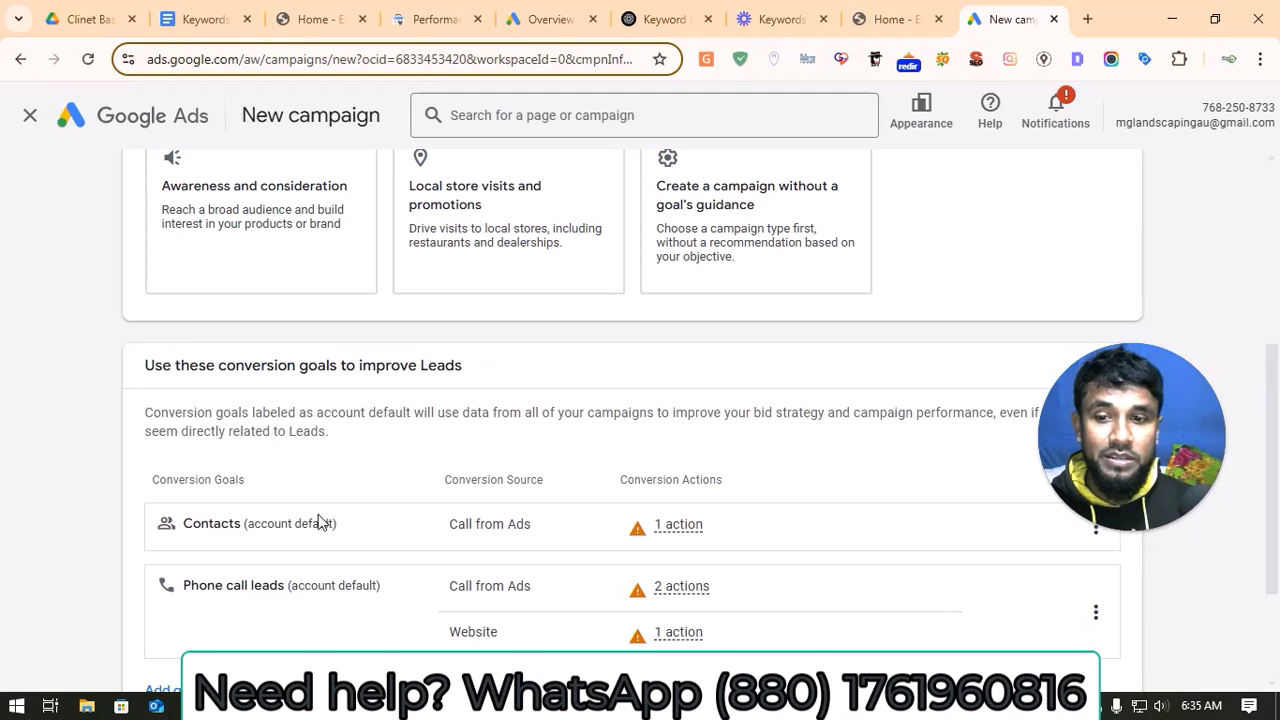
{"action": "scroll", "coordinate": [320, 521], "scroll_direction": "down", "scroll_amount": 3}
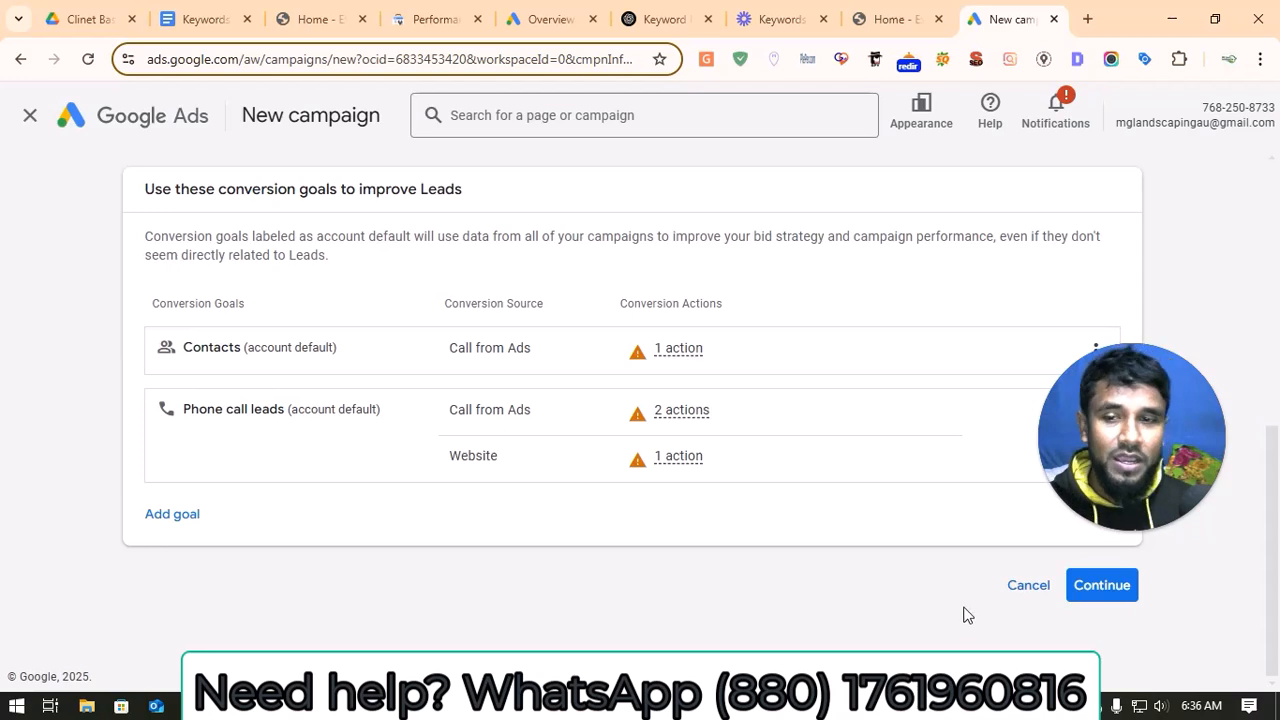
{"action": "left_click", "coordinate": [1100, 586]}
Step: Choose Search as the campaign type
{"action": "scroll", "coordinate": [308, 441], "scroll_direction": "down", "scroll_amount": 1}
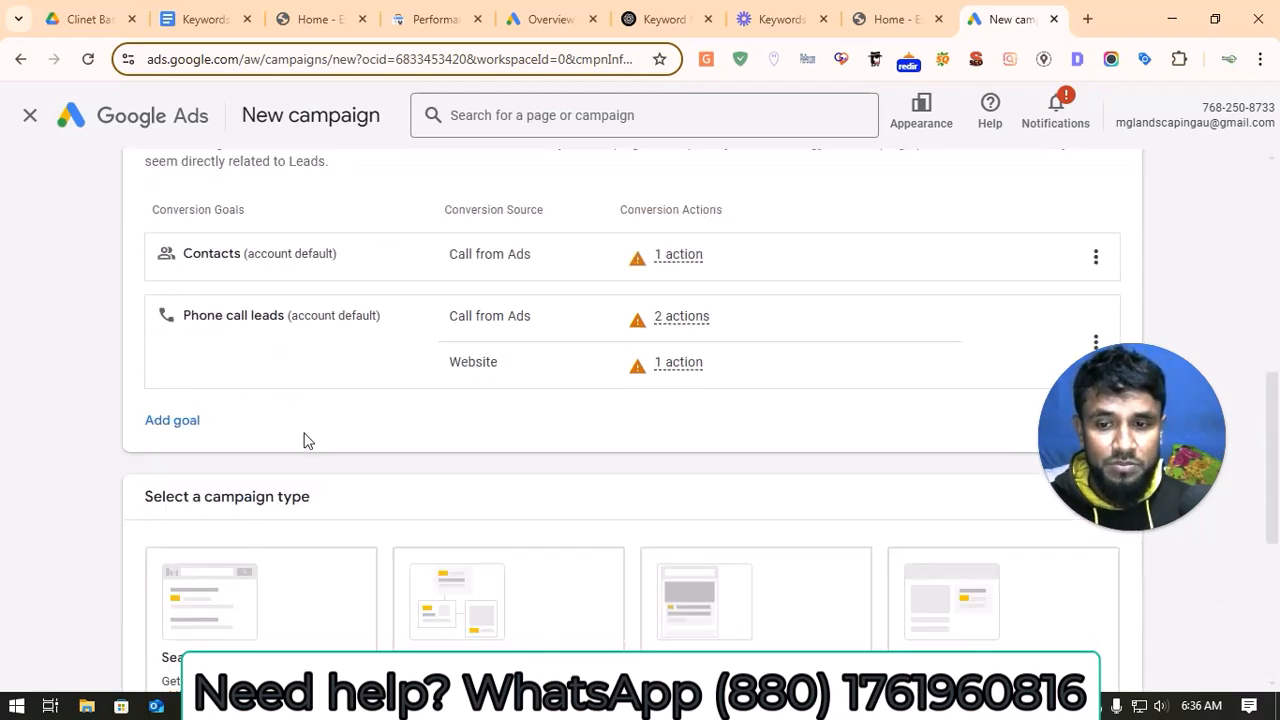
{"action": "scroll", "coordinate": [302, 438], "scroll_direction": "down", "scroll_amount": 2}
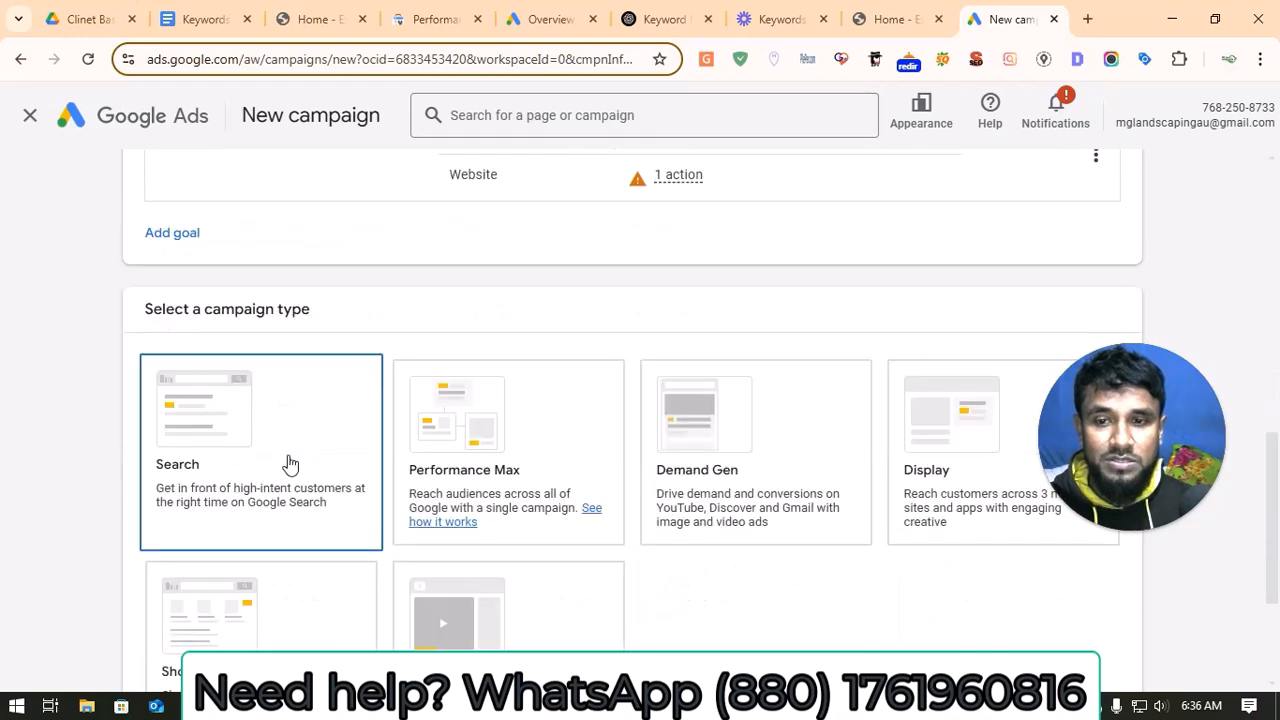
{"action": "left_click", "coordinate": [289, 463]}
{"action": "scroll", "coordinate": [289, 463], "scroll_direction": "down", "scroll_amount": 2}
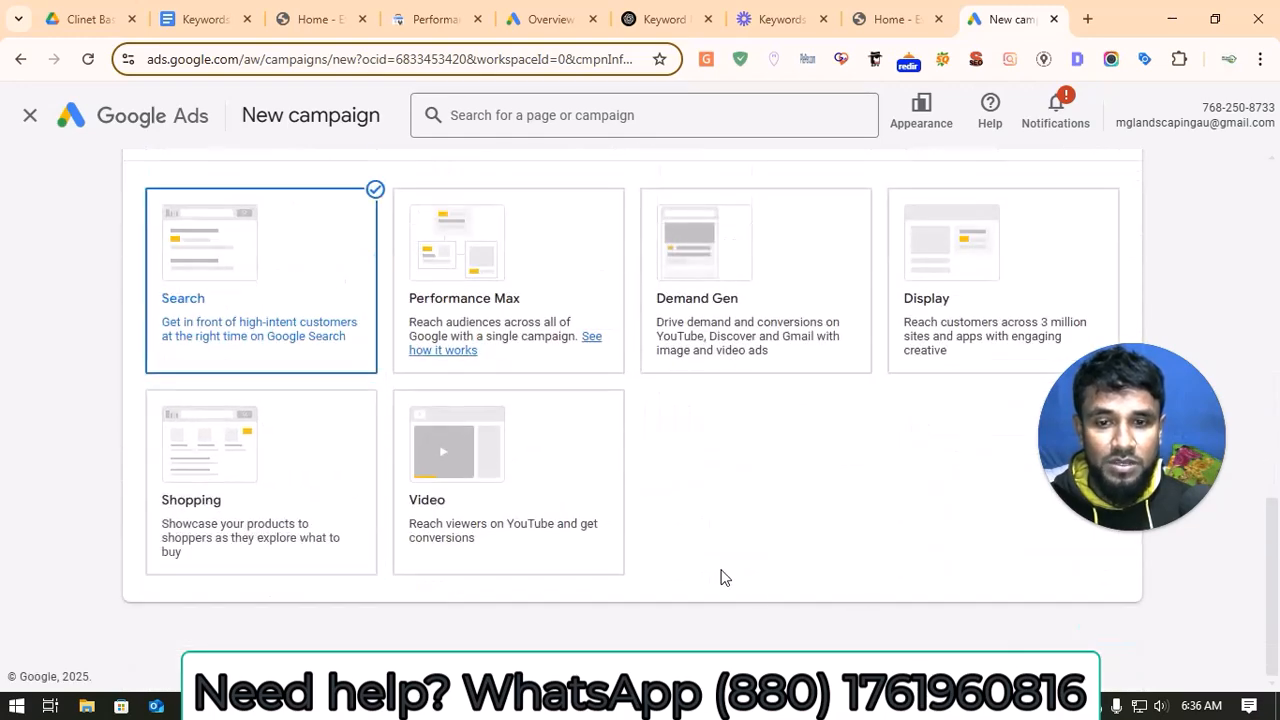
Step: Enable Website visits as a way to reach the goal and copy the landscaping website's home page address from its open browser tab
{"action": "scroll", "coordinate": [1029, 606], "scroll_direction": "down", "scroll_amount": 2}
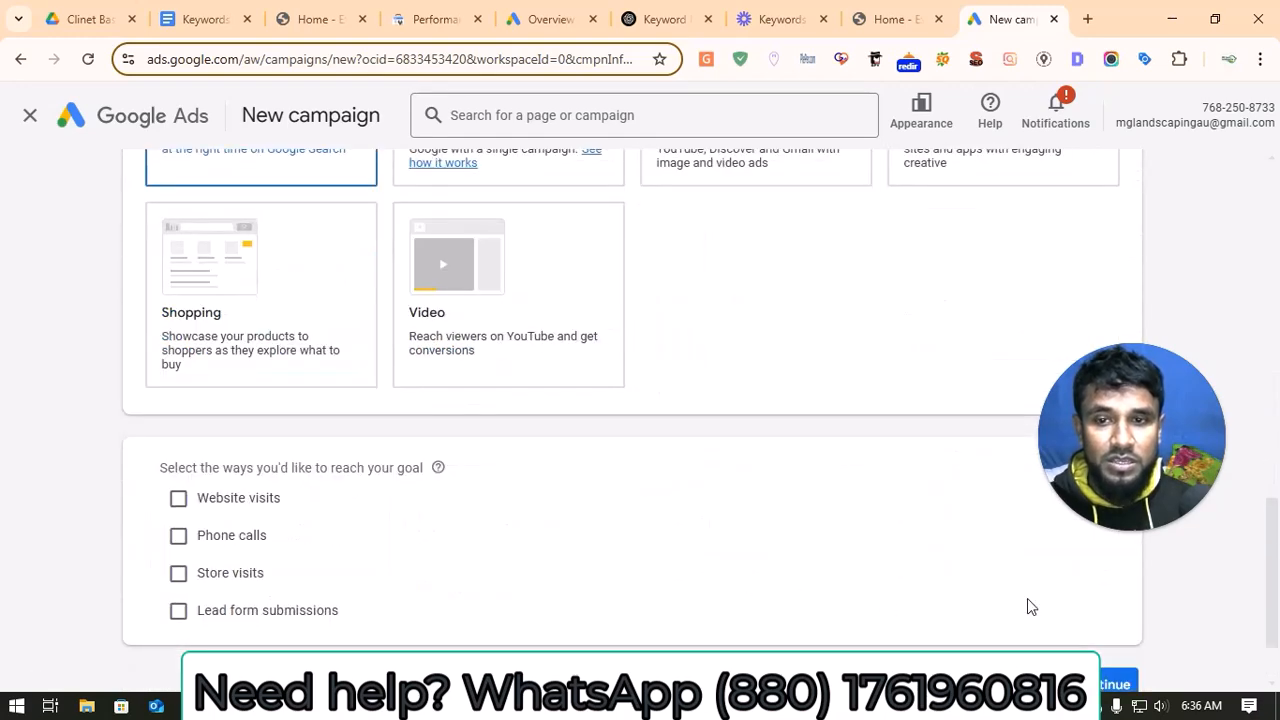
{"action": "left_click", "coordinate": [178, 499]}
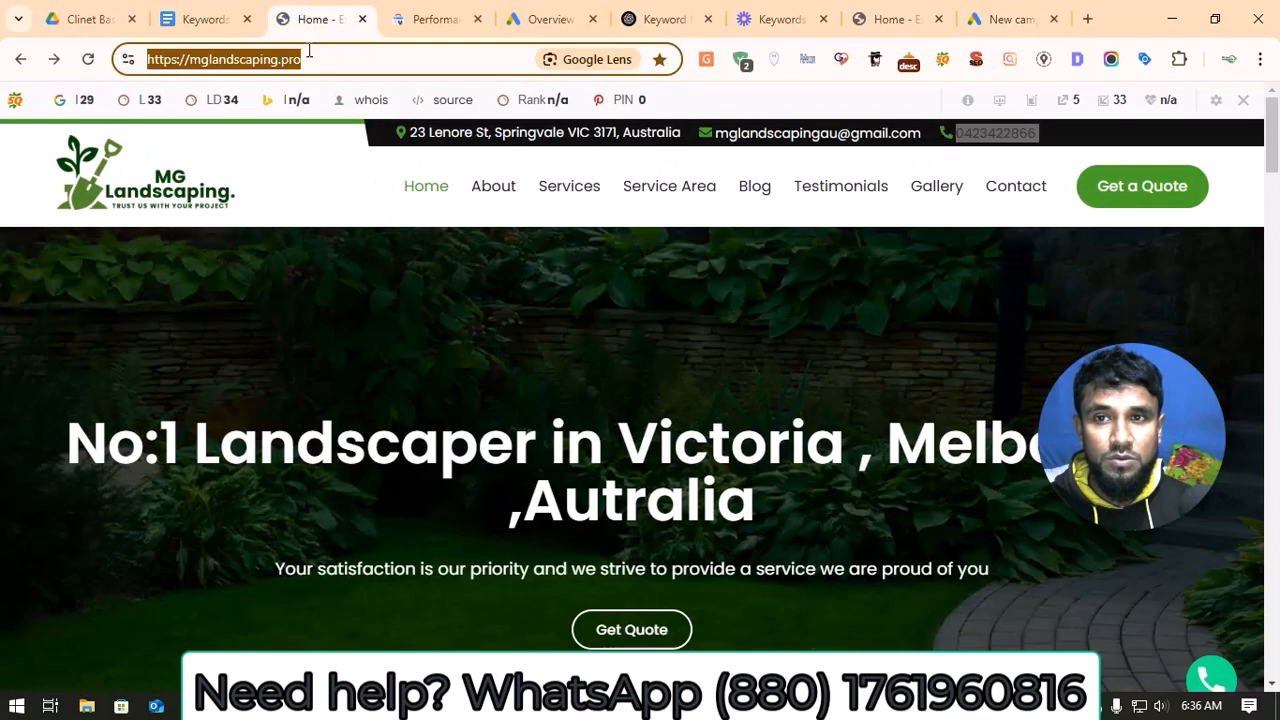
{"action": "left_click", "coordinate": [300, 18]}
{"action": "left_click", "coordinate": [253, 58]}
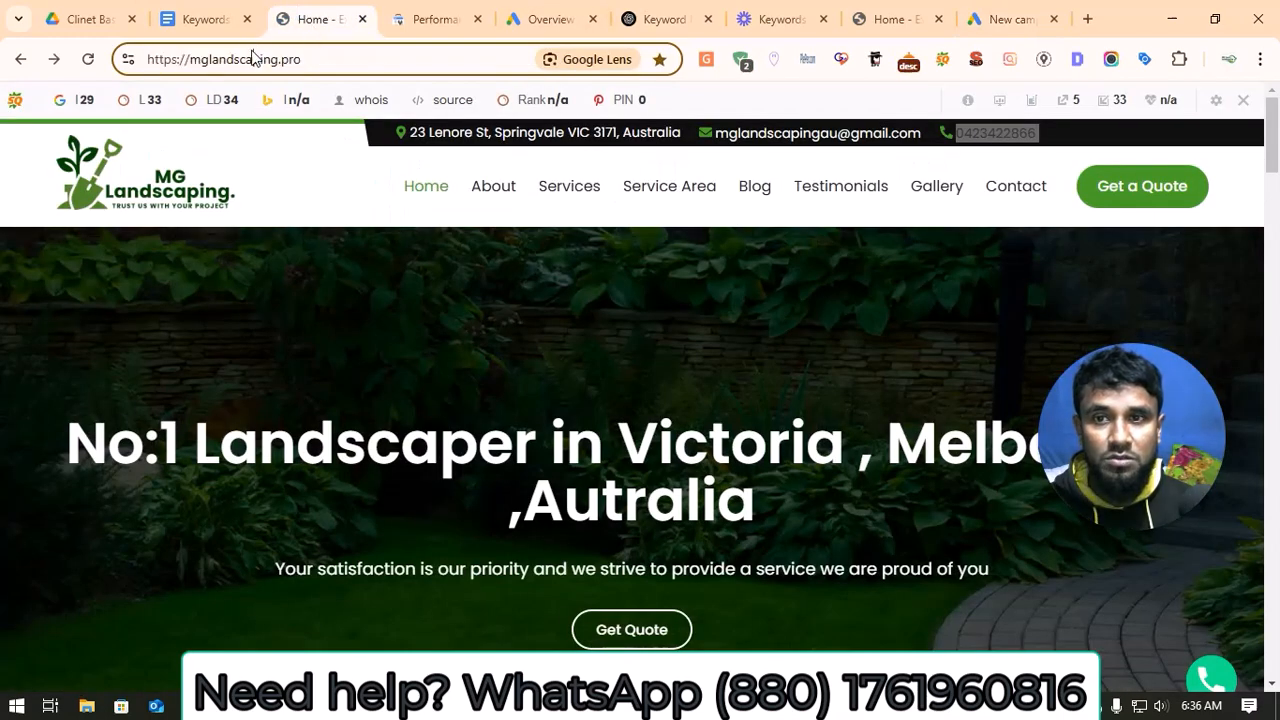
{"action": "right_click", "coordinate": [252, 58]}
{"action": "left_click", "coordinate": [225, 60]}
{"action": "triple_click", "coordinate": [225, 60]}
{"action": "right_click", "coordinate": [225, 60]}
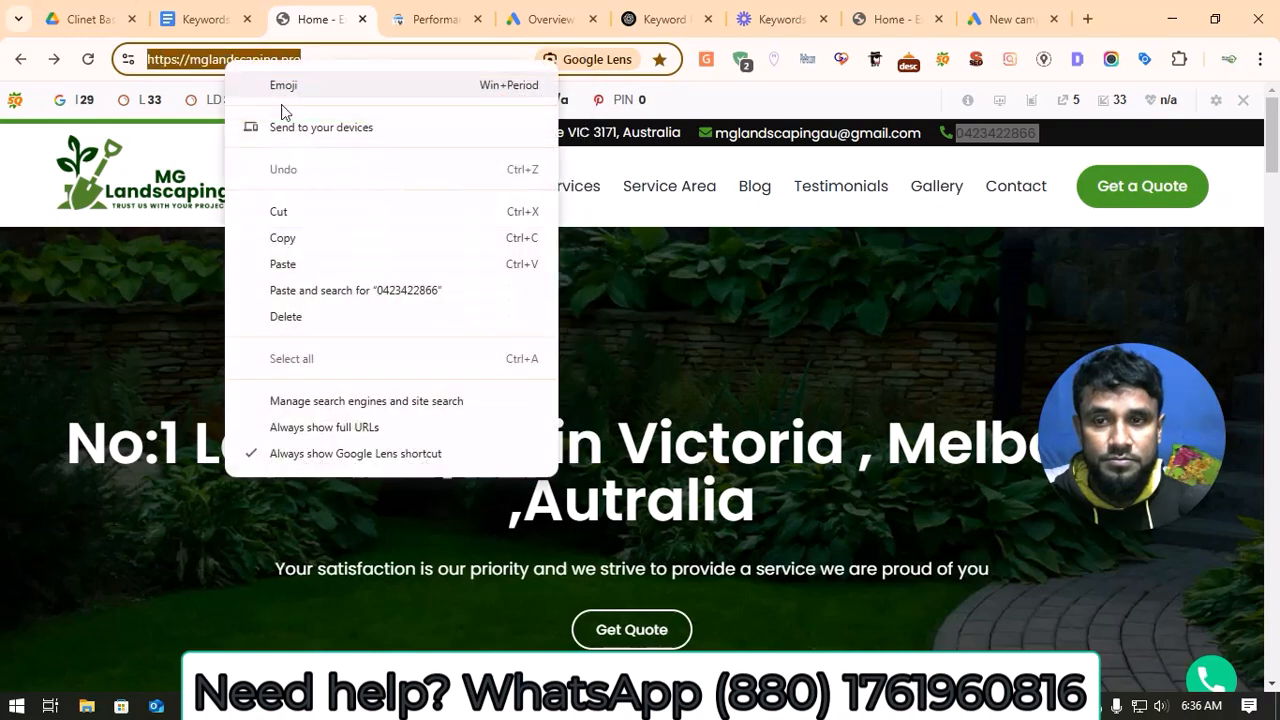
{"action": "left_click", "coordinate": [306, 237]}
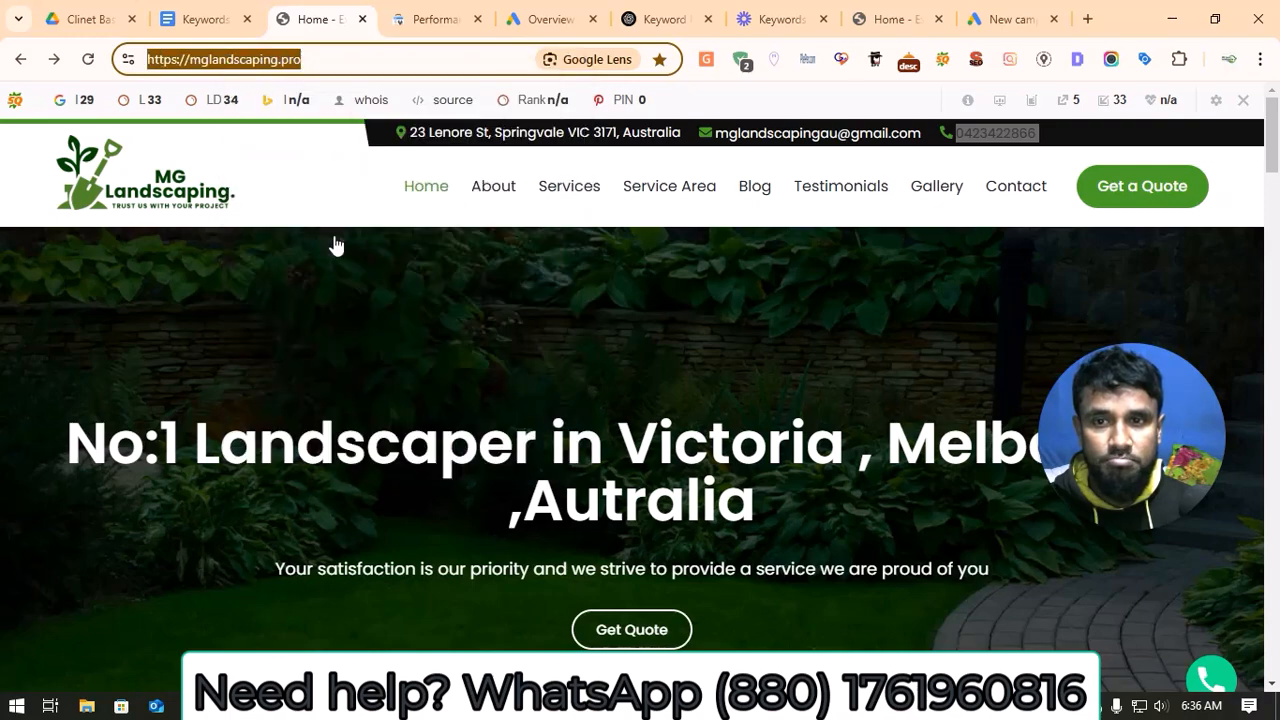
{"action": "left_click", "coordinate": [995, 18]}
{"action": "scroll", "coordinate": [372, 578], "scroll_direction": "down", "scroll_amount": 3}
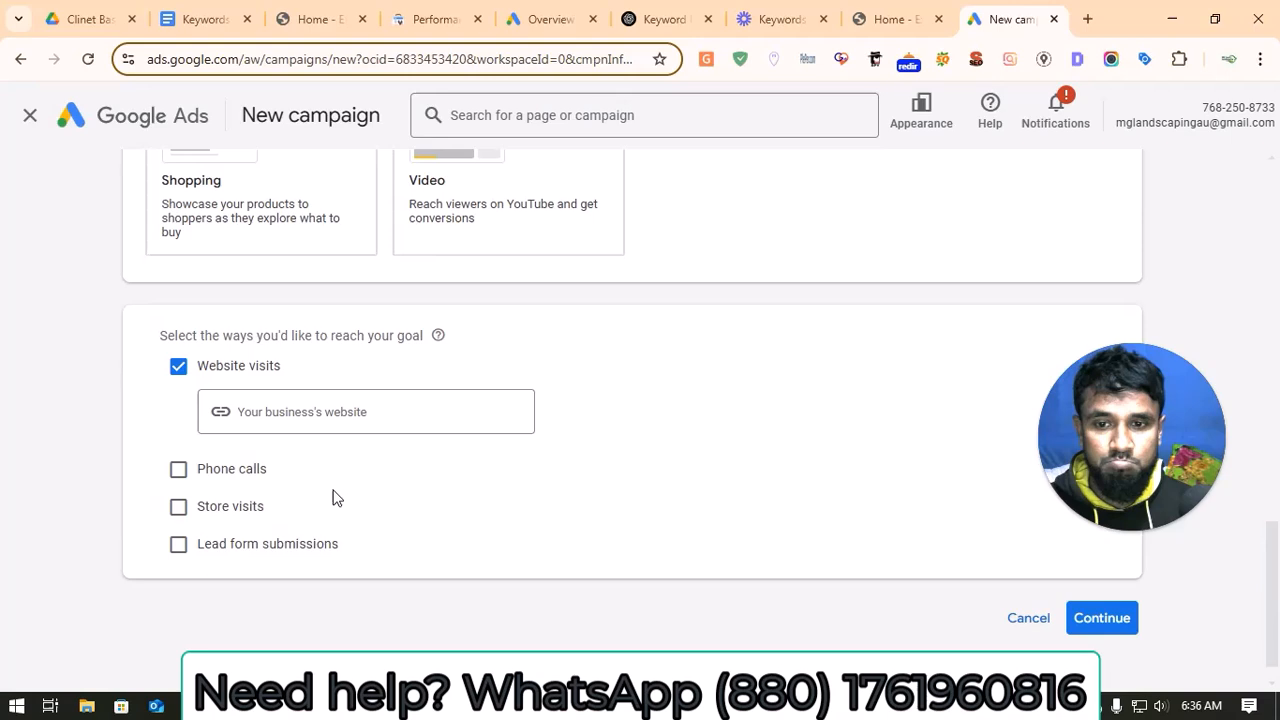
{"action": "left_click", "coordinate": [329, 410]}
{"action": "right_click", "coordinate": [329, 410]}
{"action": "left_click", "coordinate": [391, 342]}
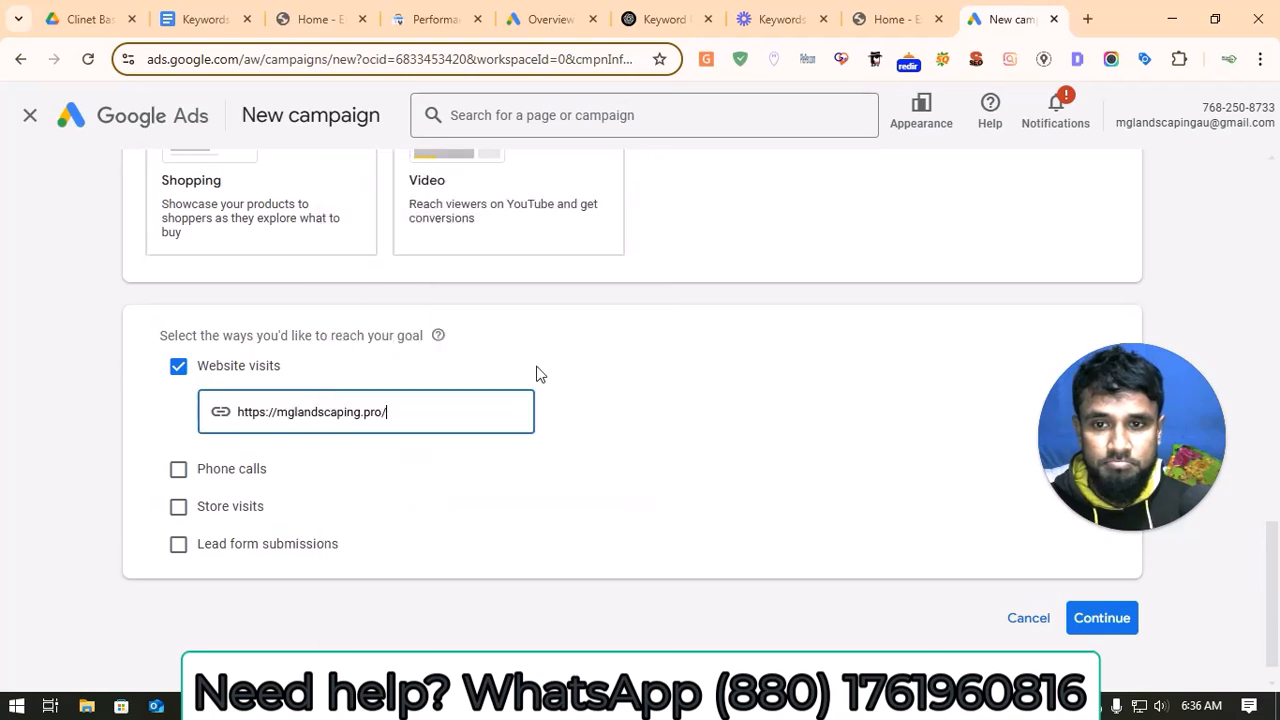
{"action": "scroll", "coordinate": [720, 523], "scroll_direction": "down", "scroll_amount": 1}
{"action": "left_click", "coordinate": [1102, 582]}
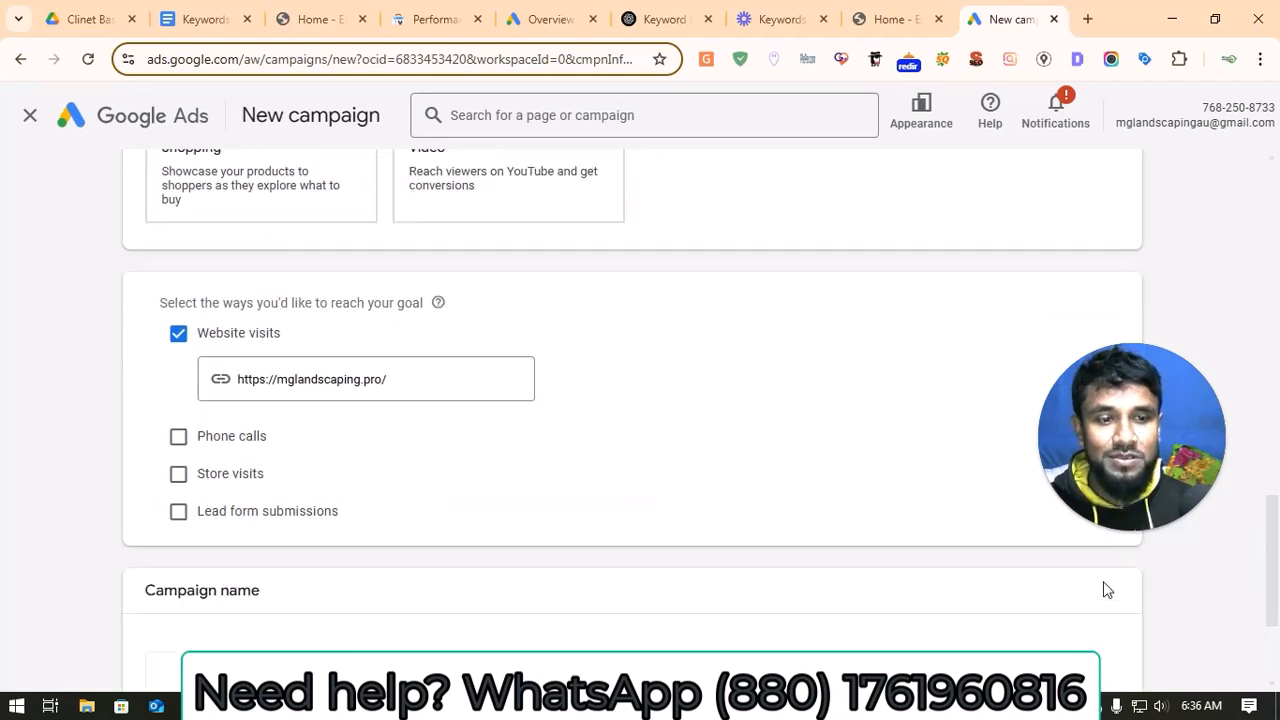
Step: Replace the campaign name with "Landcaping Search ads campaign by" plus the creator's name, "20 Au" and a 2025 date, and continue to Bidding
{"action": "scroll", "coordinate": [294, 571], "scroll_direction": "down", "scroll_amount": 1}
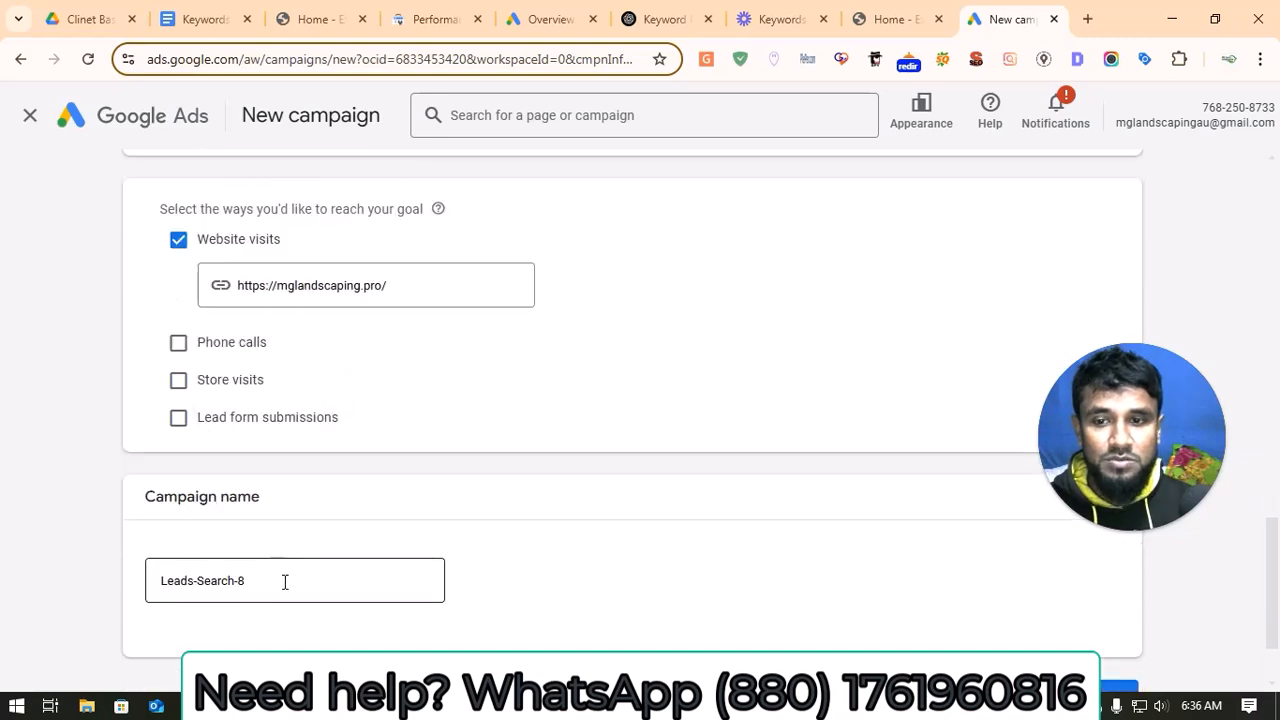
{"action": "triple_click", "coordinate": [285, 584]}
{"action": "key", "text": "BackSpace"}
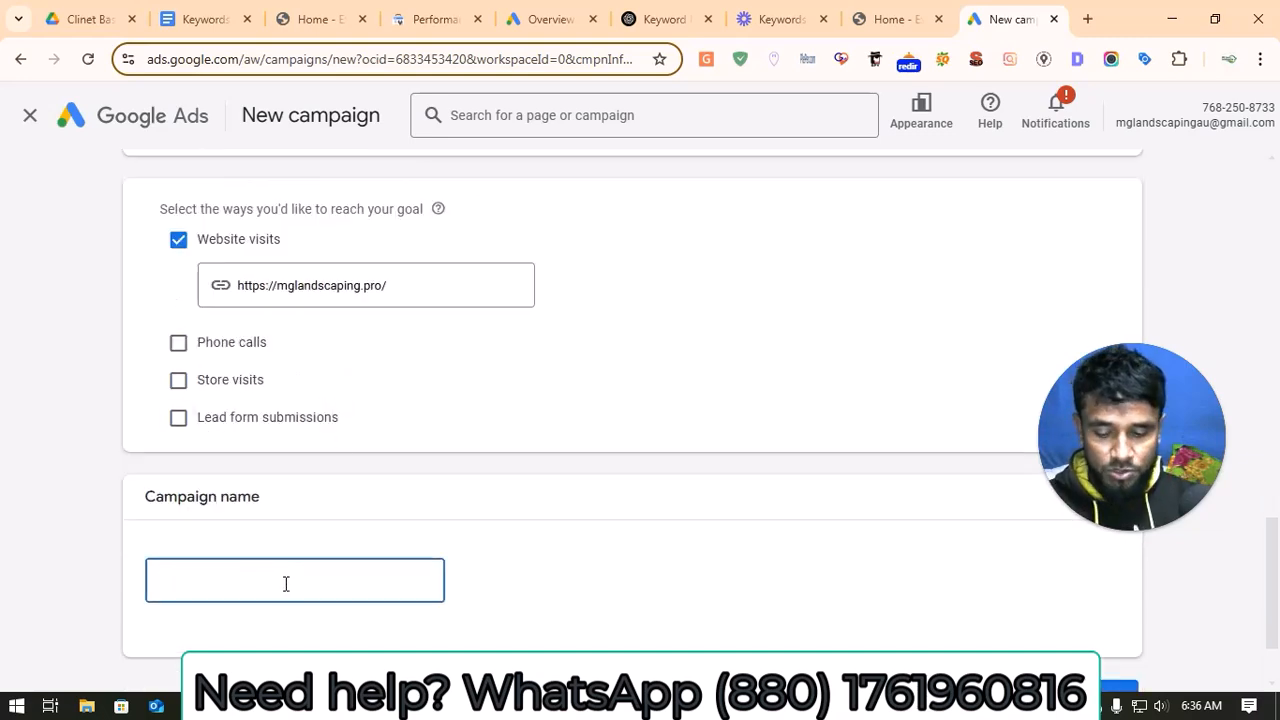
{"action": "type", "text": "Land"}
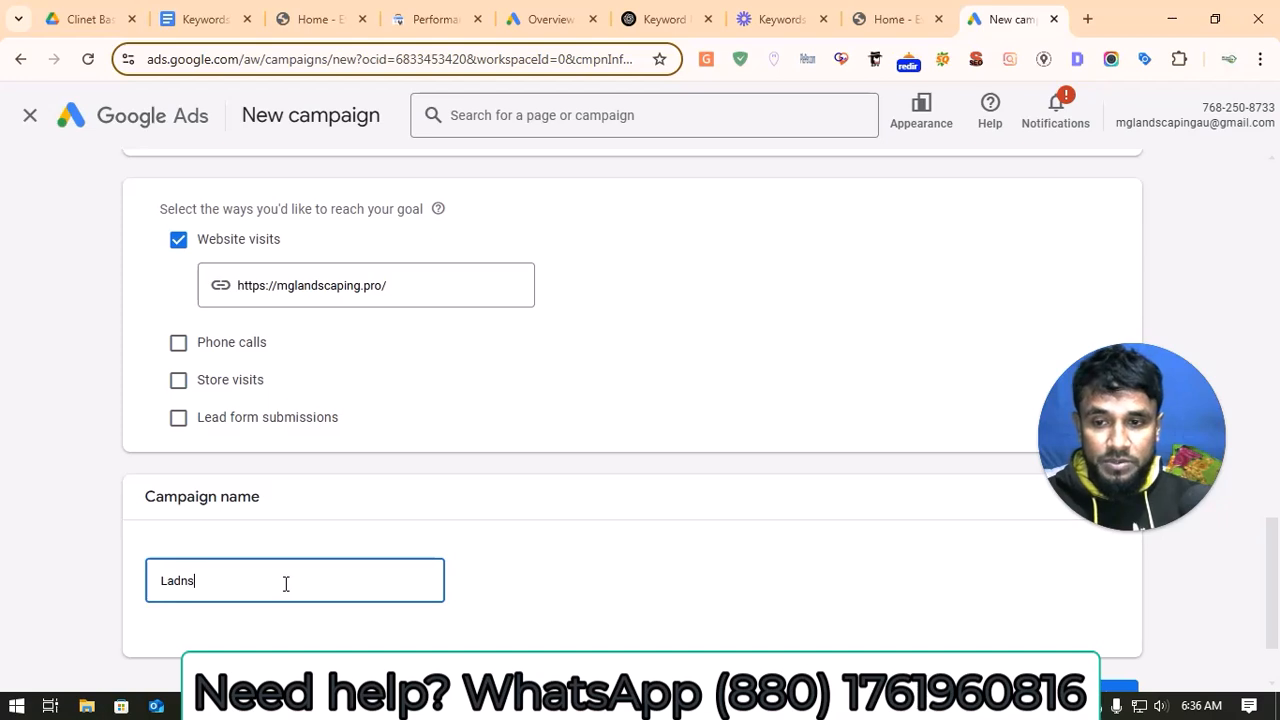
{"action": "key", "text": "BackSpace"}
{"action": "key", "text": "BackSpace"}
{"action": "type", "text": "s"}
{"action": "key", "text": "BackSpace"}
{"action": "type", "text": "nd"}
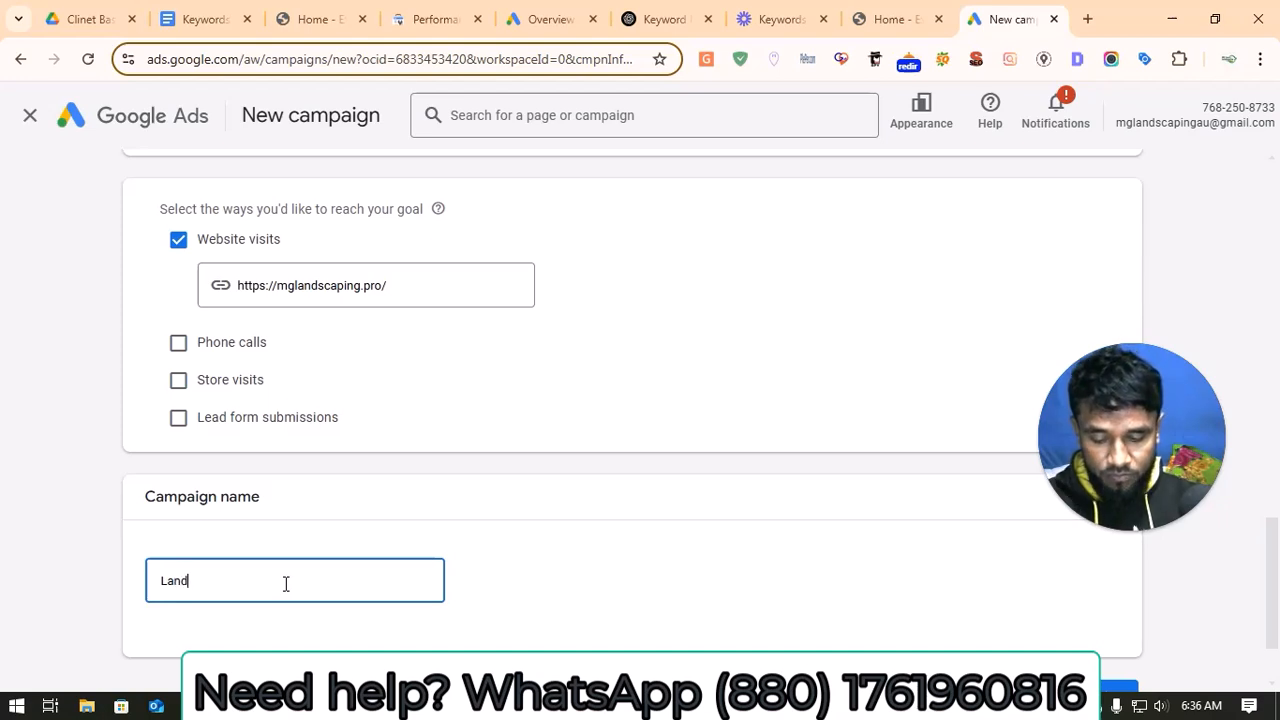
{"action": "type", "text": "caping"}
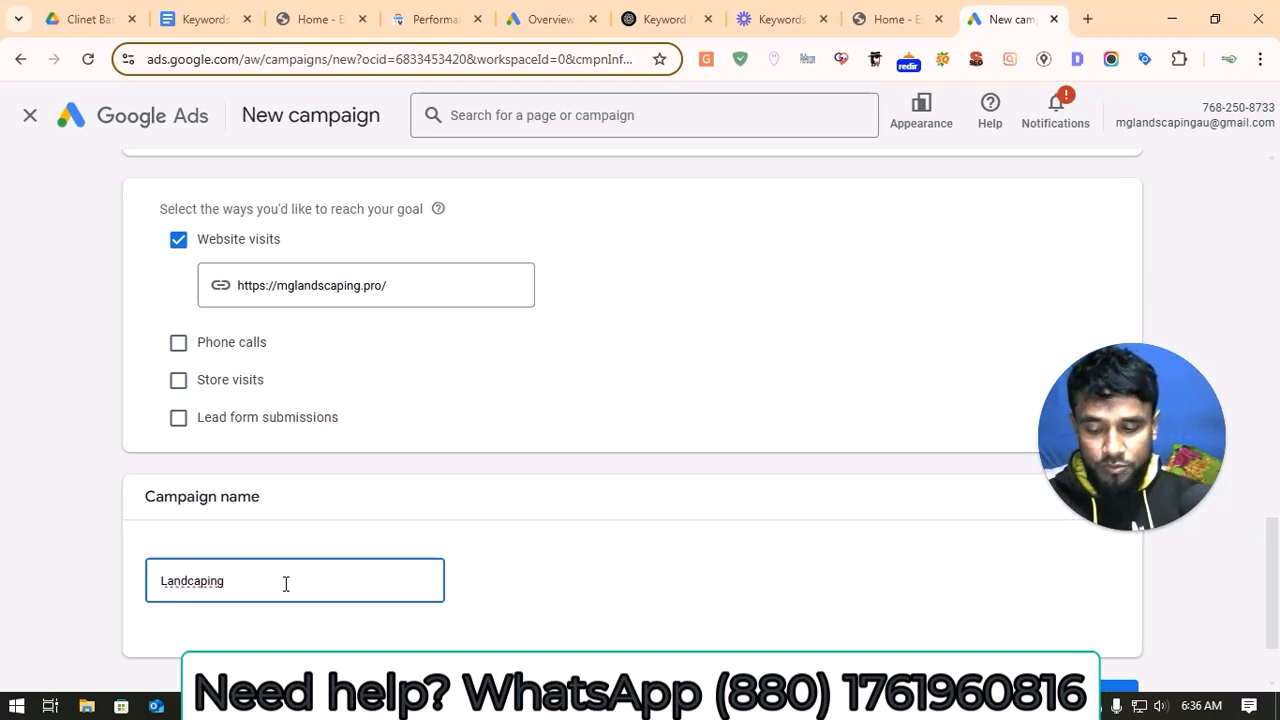
{"action": "type", "text": " 4"}
{"action": "key", "text": "BackSpace"}
{"action": "key", "text": "BackSpace"}
{"action": "type", "text": "Sea"}
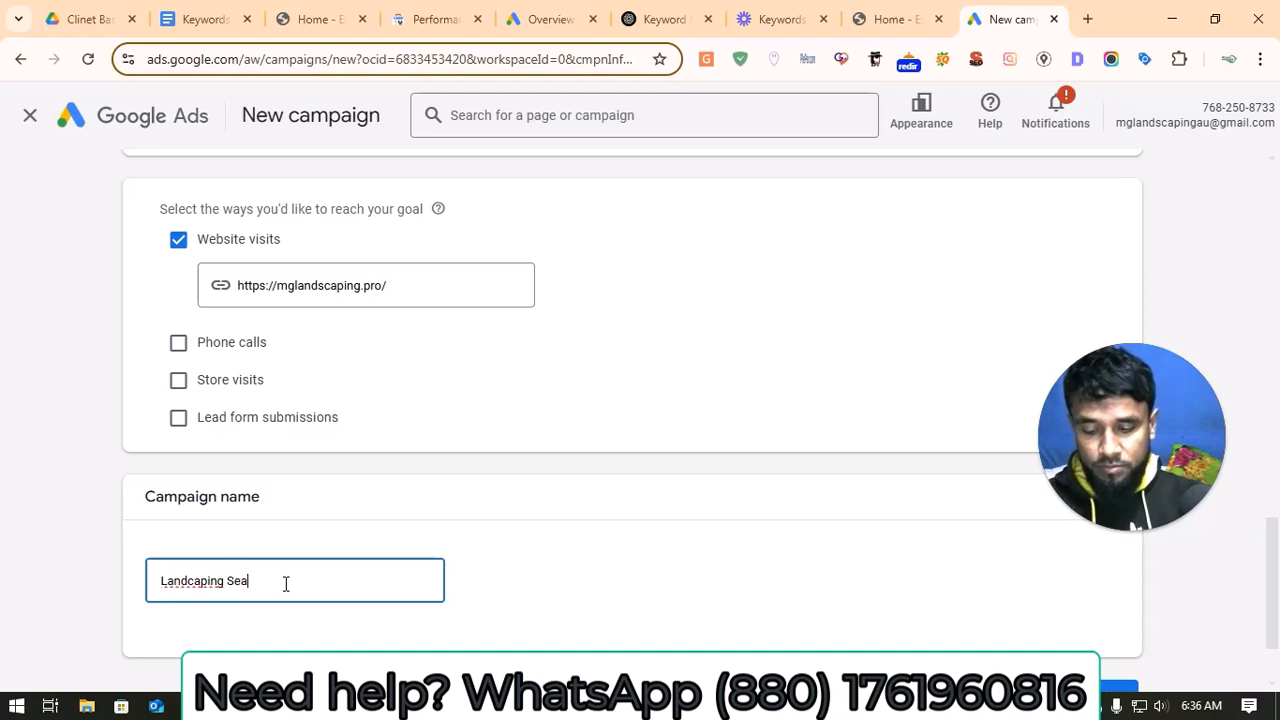
{"action": "type", "text": "rch ads"}
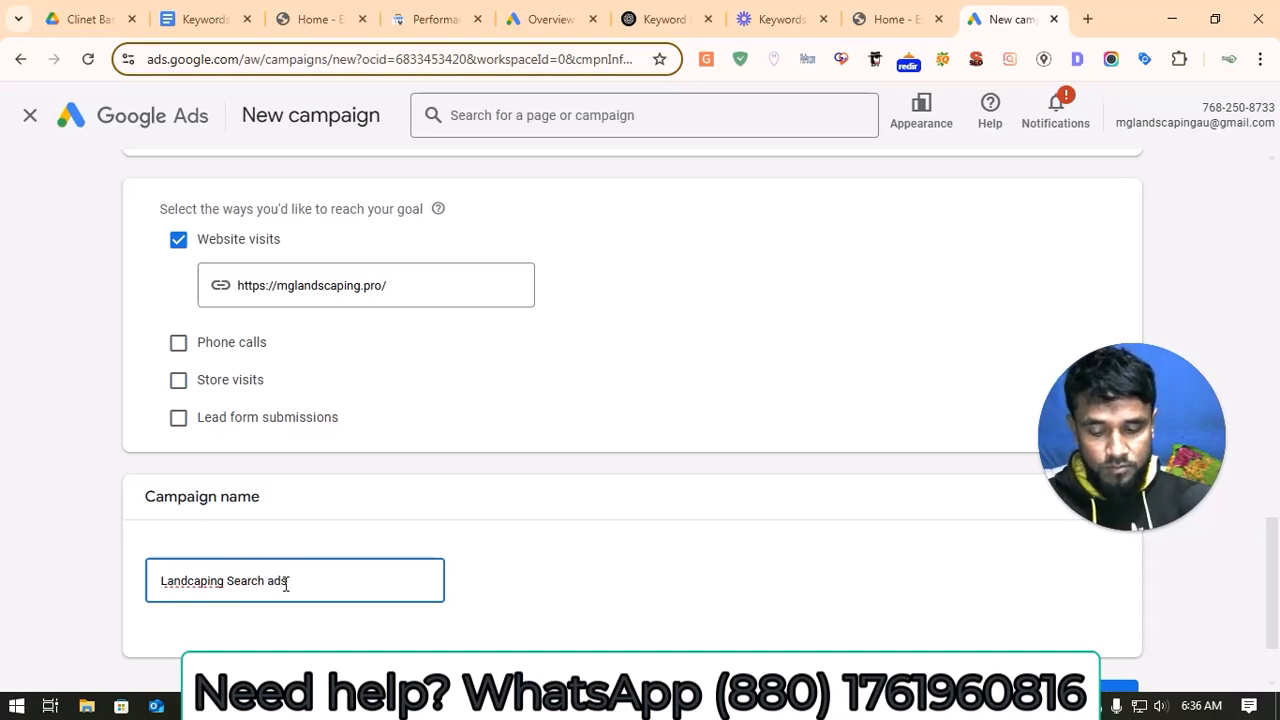
{"action": "type", "text": " campaign by amin 20 Au"}
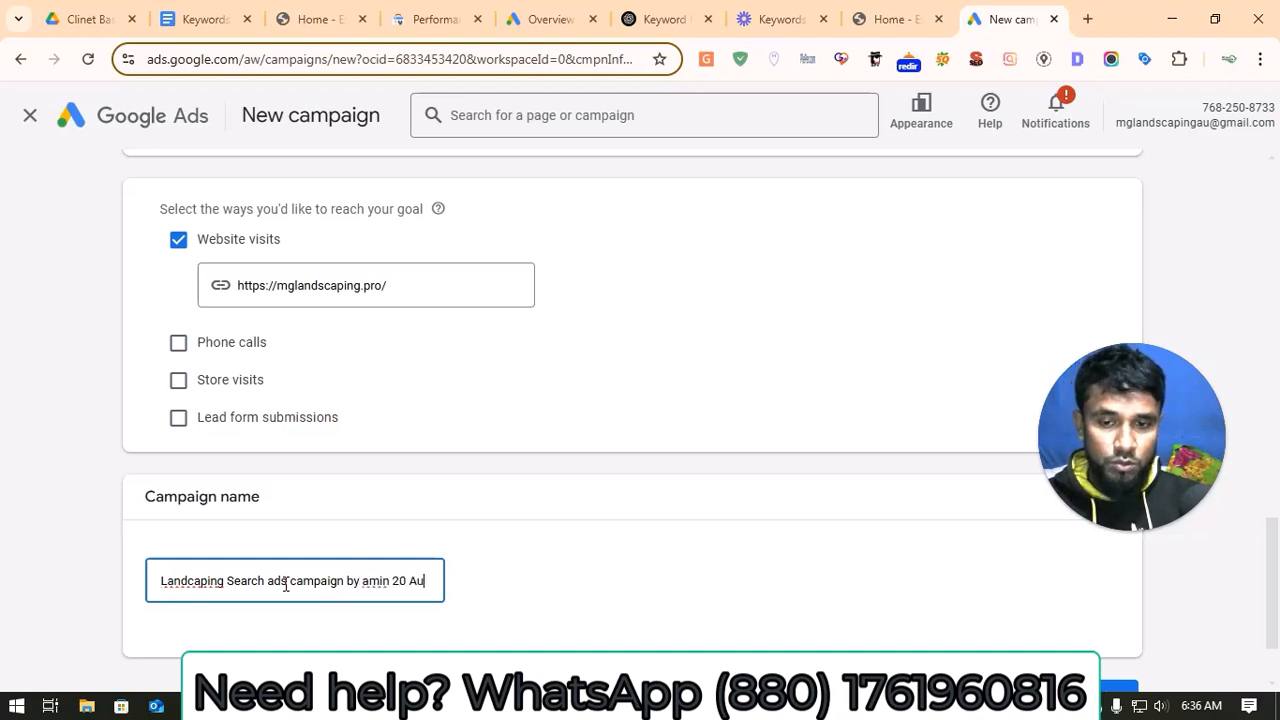
{"action": "type", "text": " 5/"}
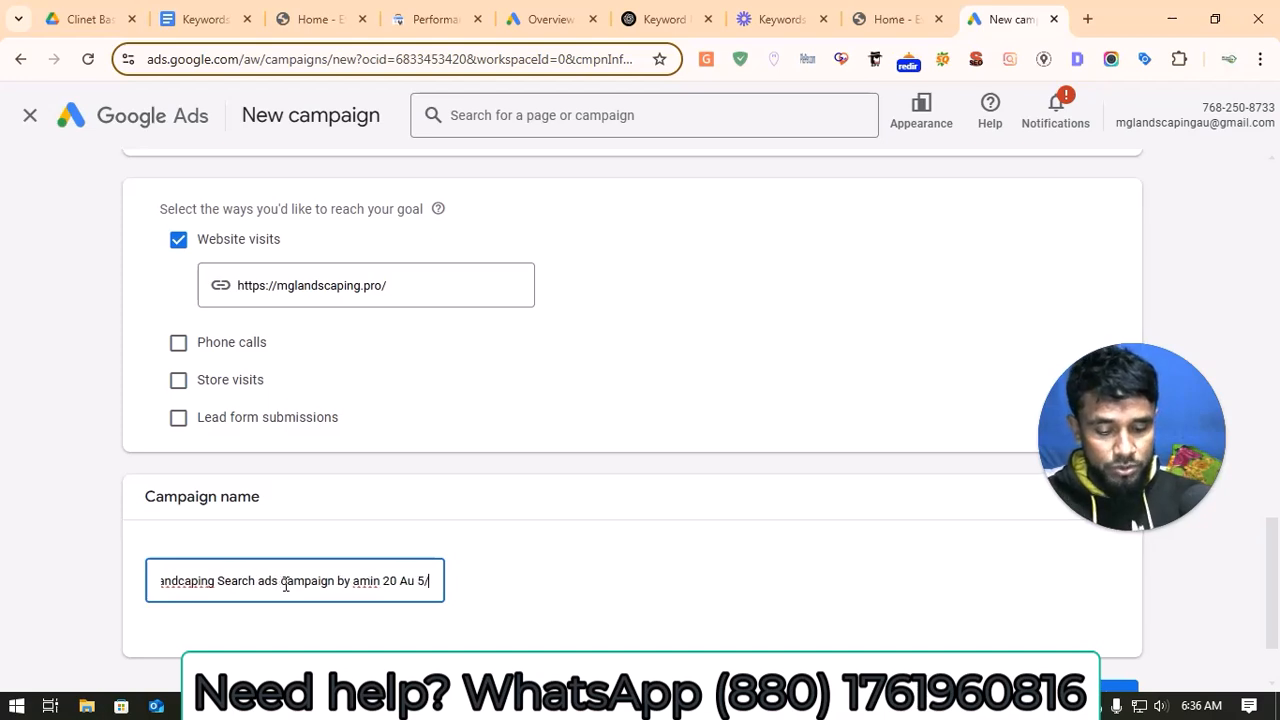
{"action": "type", "text": "/202"}
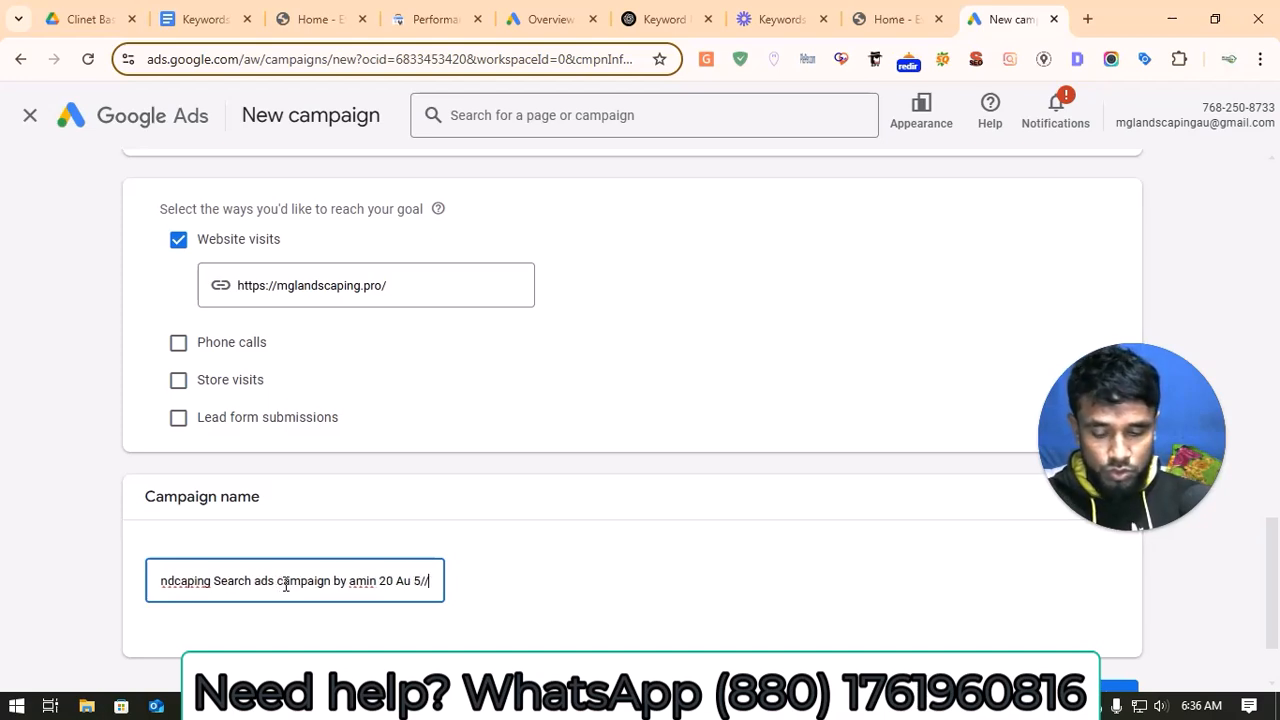
{"action": "type", "text": "5"}
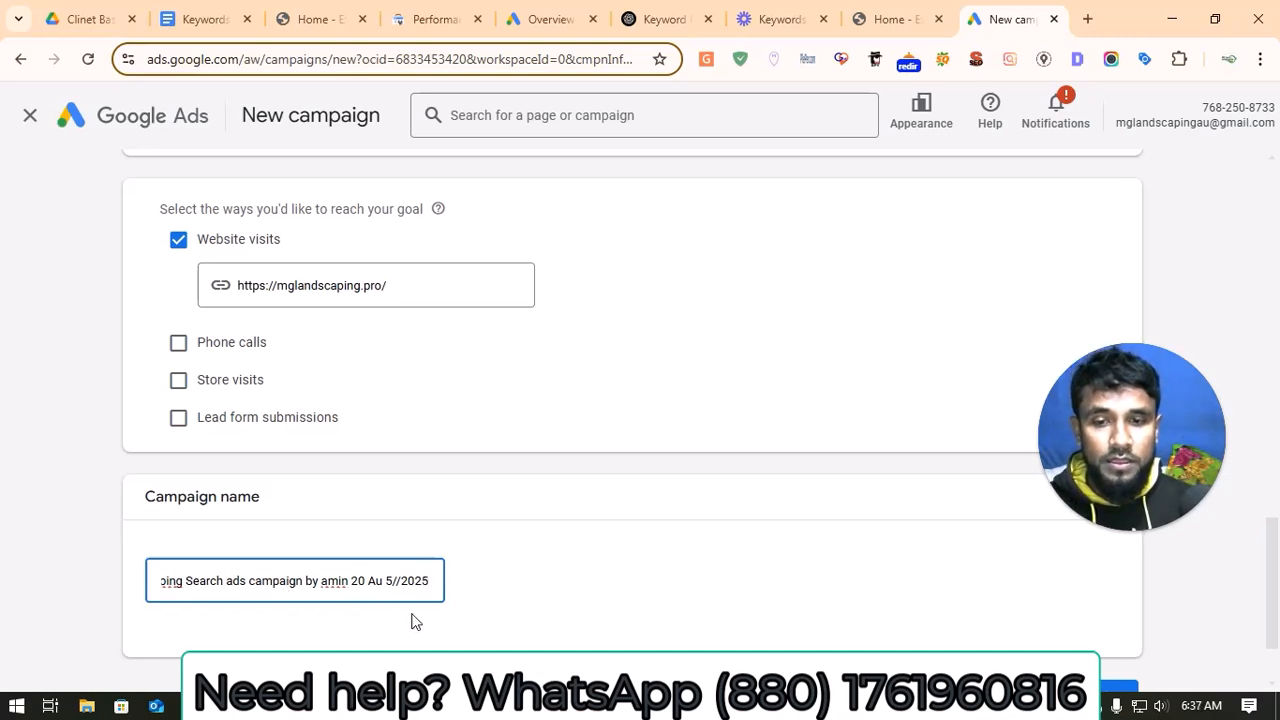
{"action": "scroll", "coordinate": [745, 586], "scroll_direction": "down", "scroll_amount": 1}
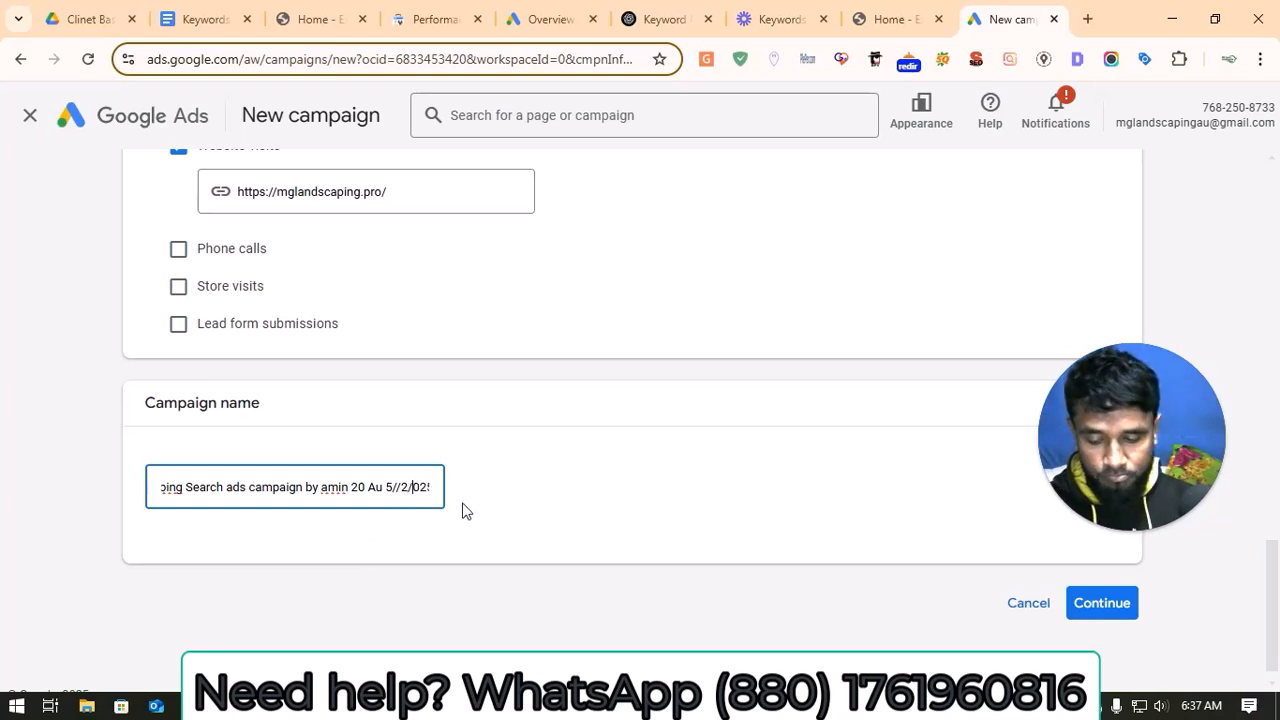
{"action": "left_click", "coordinate": [1106, 605]}
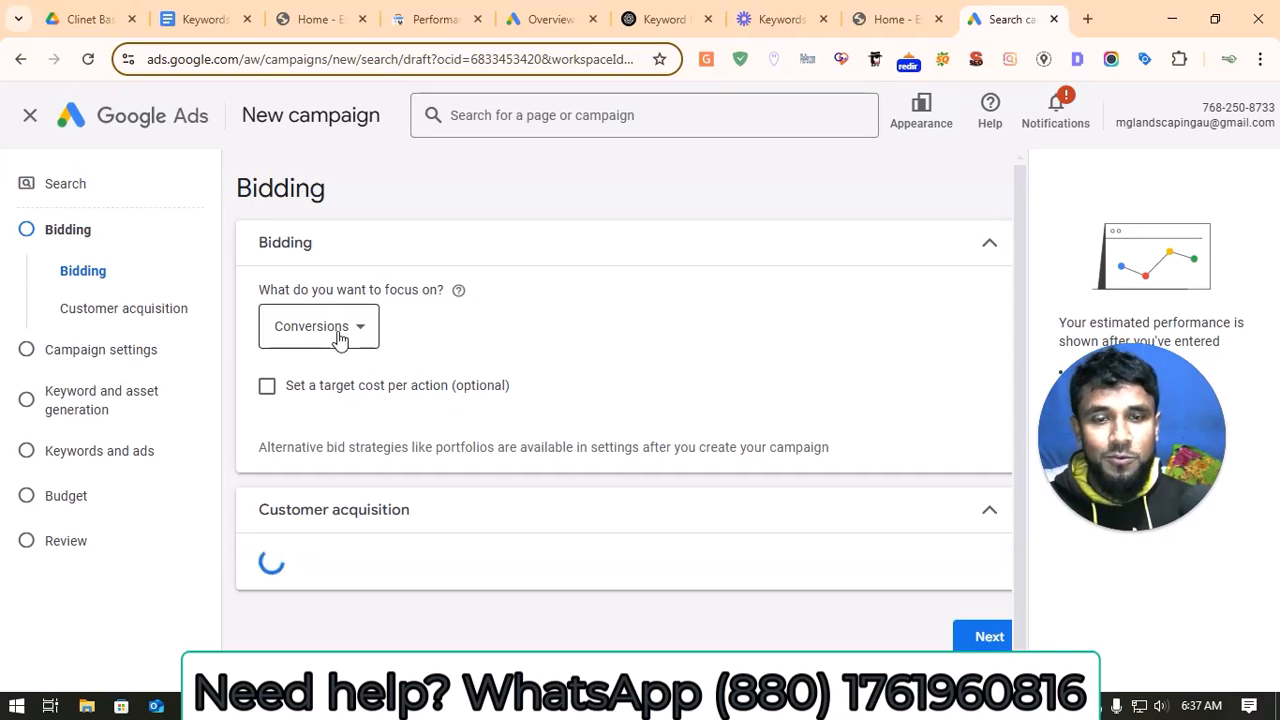
Step: Set bidding to focus on Clicks with a maximum CPC bid limit of A$3 and continue to the campaign settings
{"action": "left_click", "coordinate": [338, 338]}
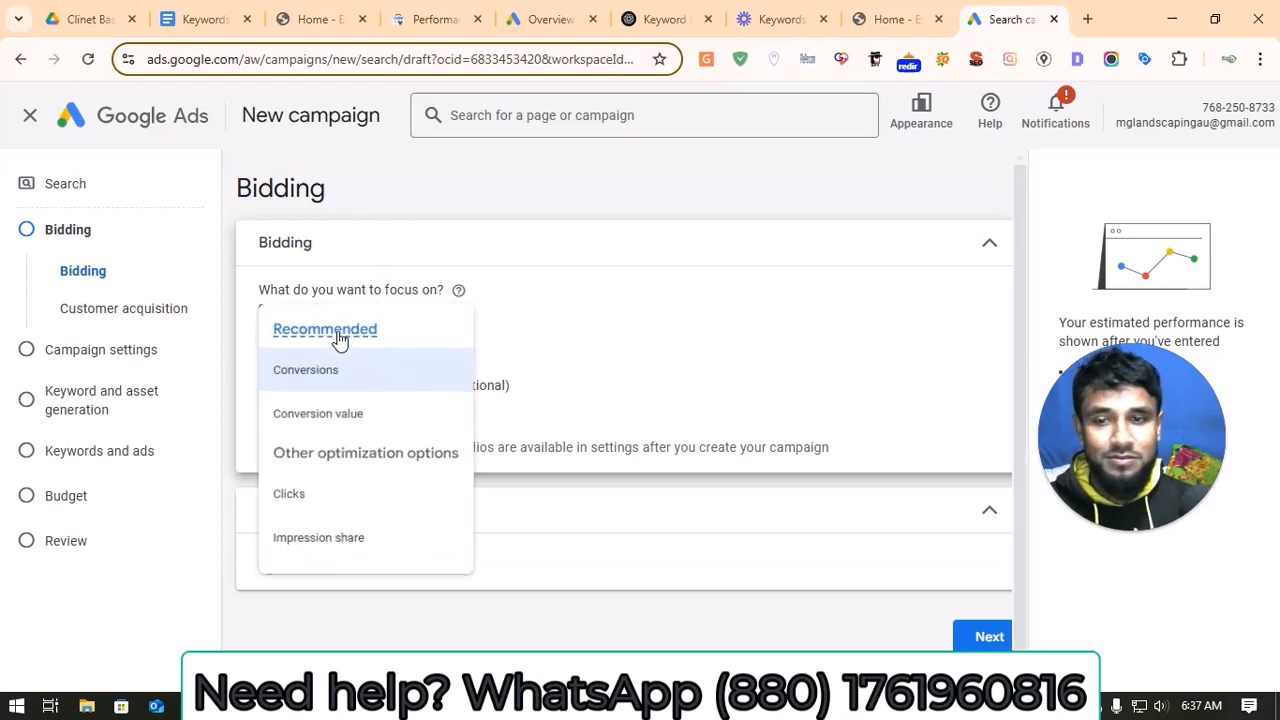
{"action": "left_click", "coordinate": [301, 500]}
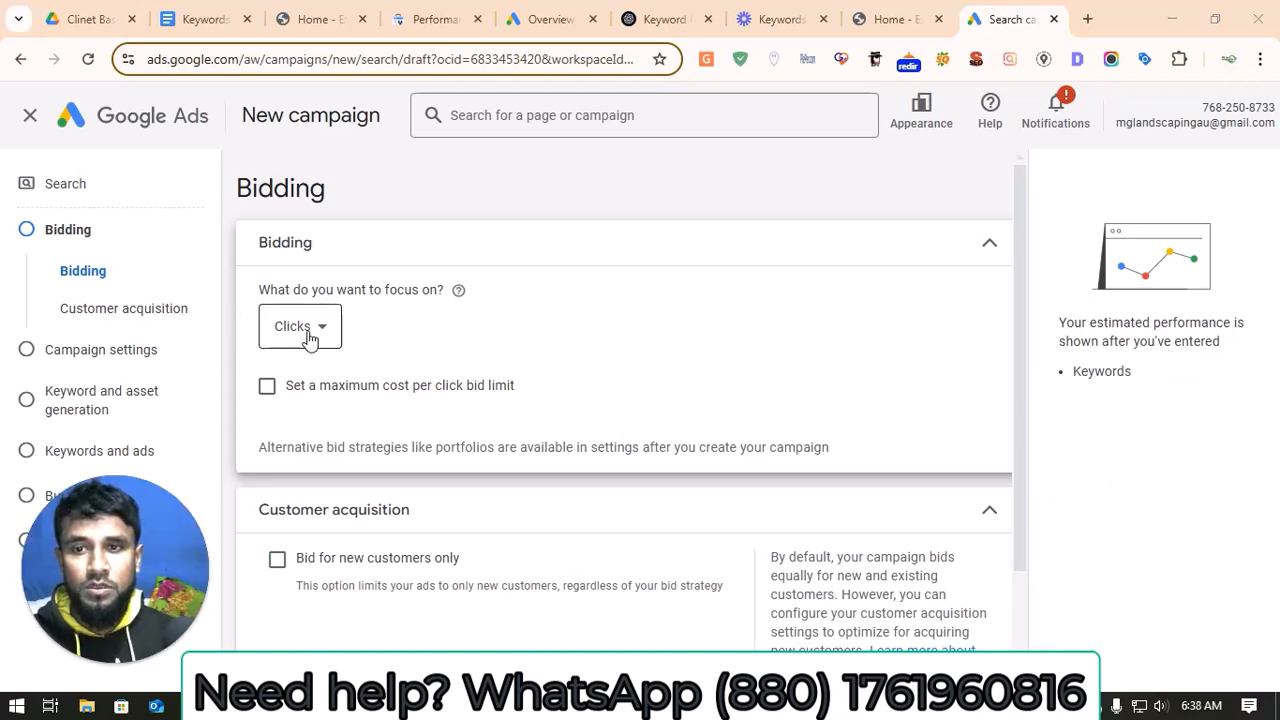
{"action": "left_click", "coordinate": [267, 386]}
{"action": "left_click", "coordinate": [365, 456]}
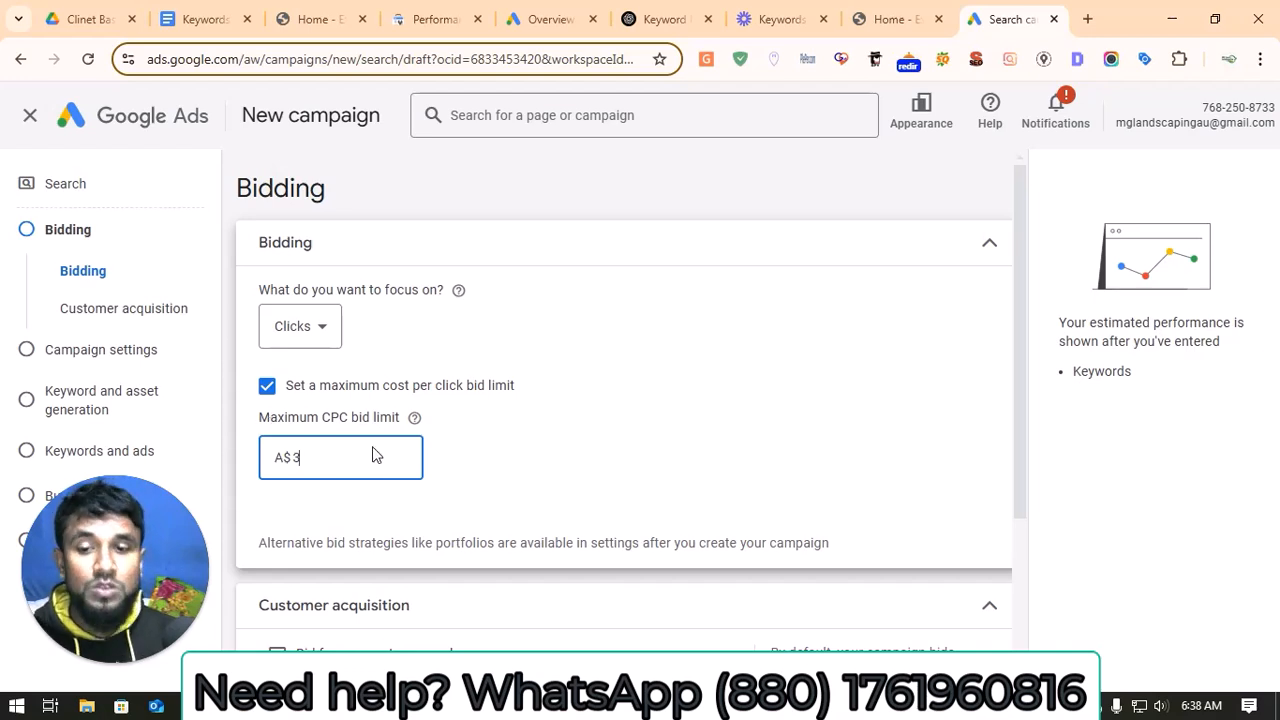
{"action": "scroll", "coordinate": [380, 448], "scroll_direction": "down", "scroll_amount": 2}
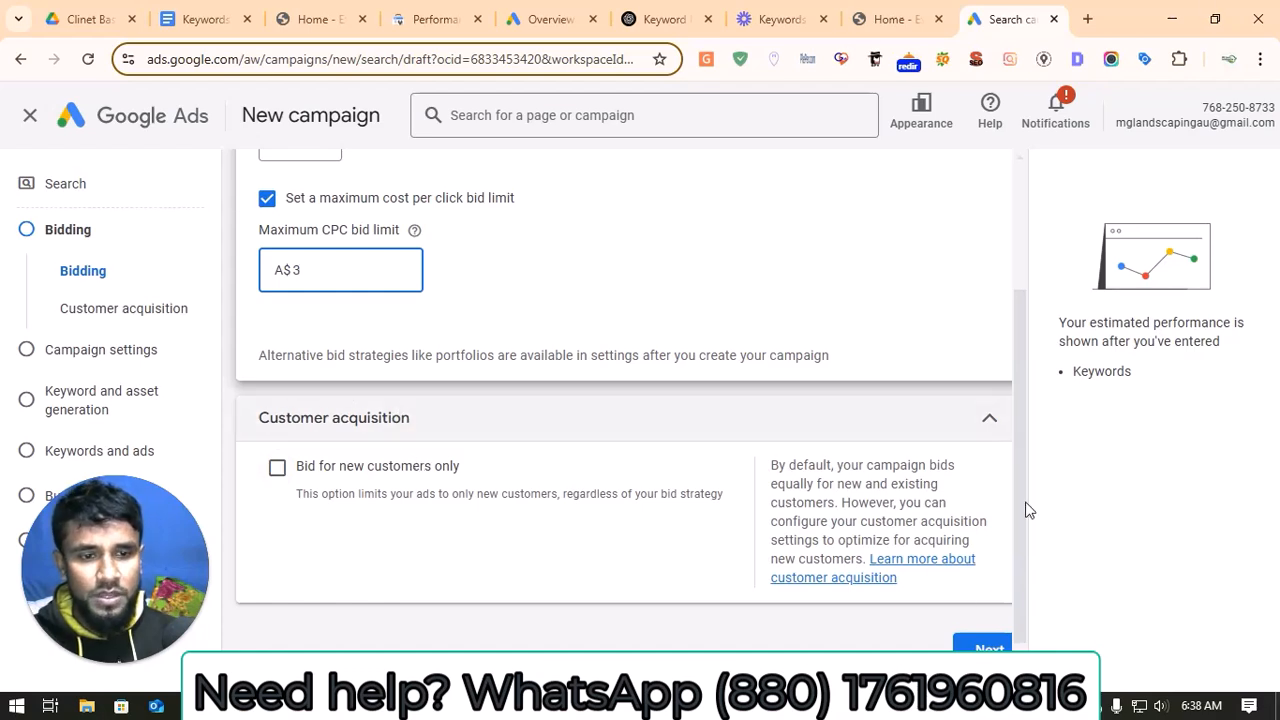
{"action": "left_click", "coordinate": [986, 656]}
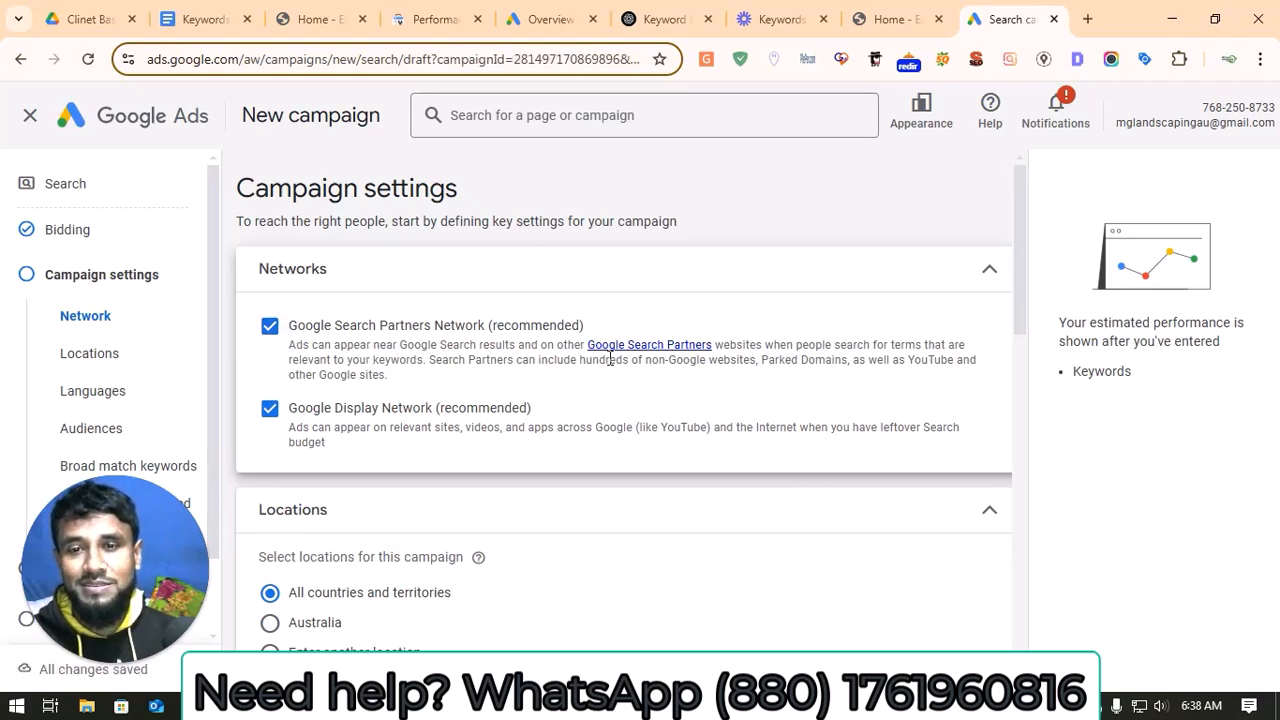
Step: Expand the location options and include only people in or regularly in the included locations (Presence)
{"action": "scroll", "coordinate": [376, 441], "scroll_direction": "down", "scroll_amount": 2}
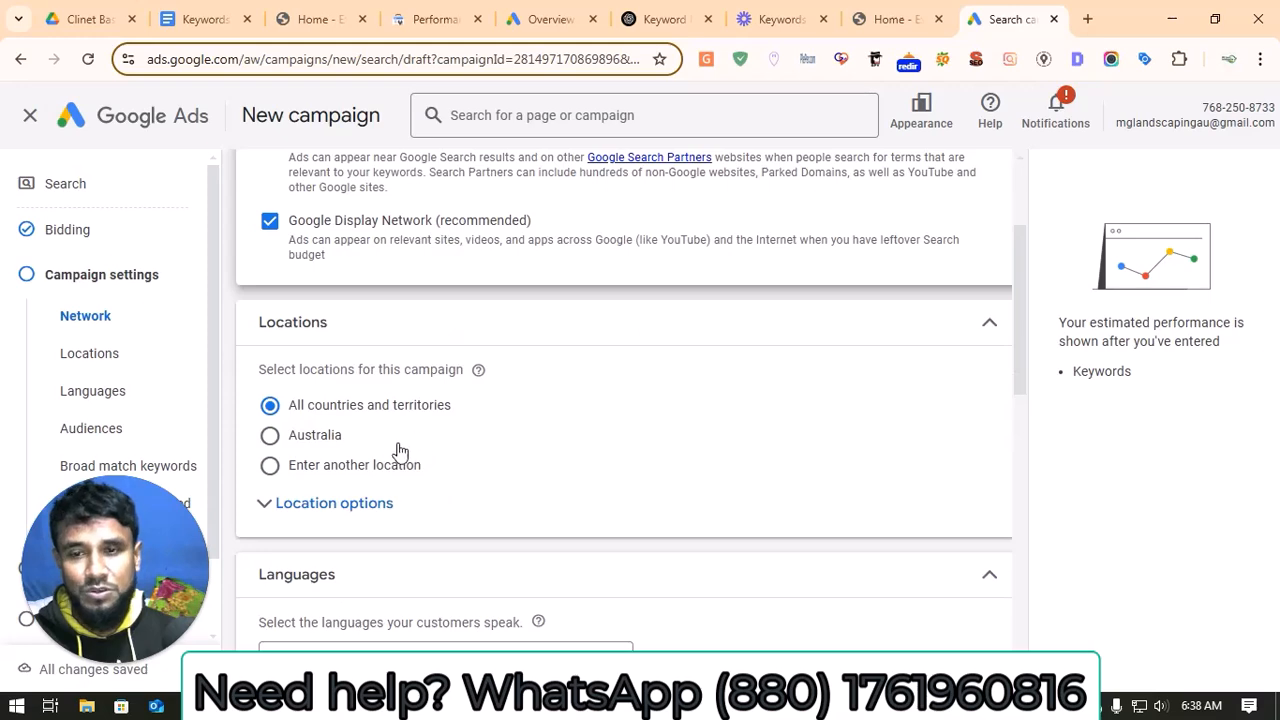
{"action": "left_click", "coordinate": [330, 508]}
{"action": "scroll", "coordinate": [357, 490], "scroll_direction": "down", "scroll_amount": 2}
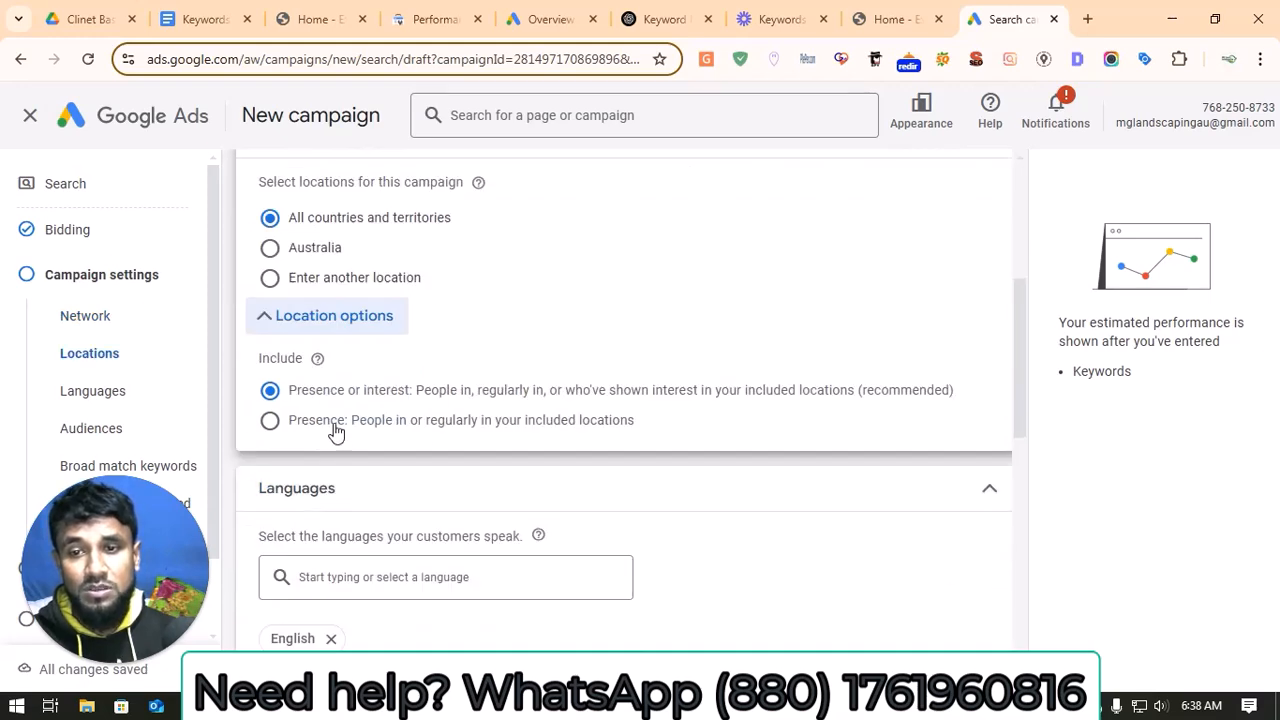
{"action": "left_click_drag", "start_coordinate": [139, 563], "coordinate": [1178, 508]}
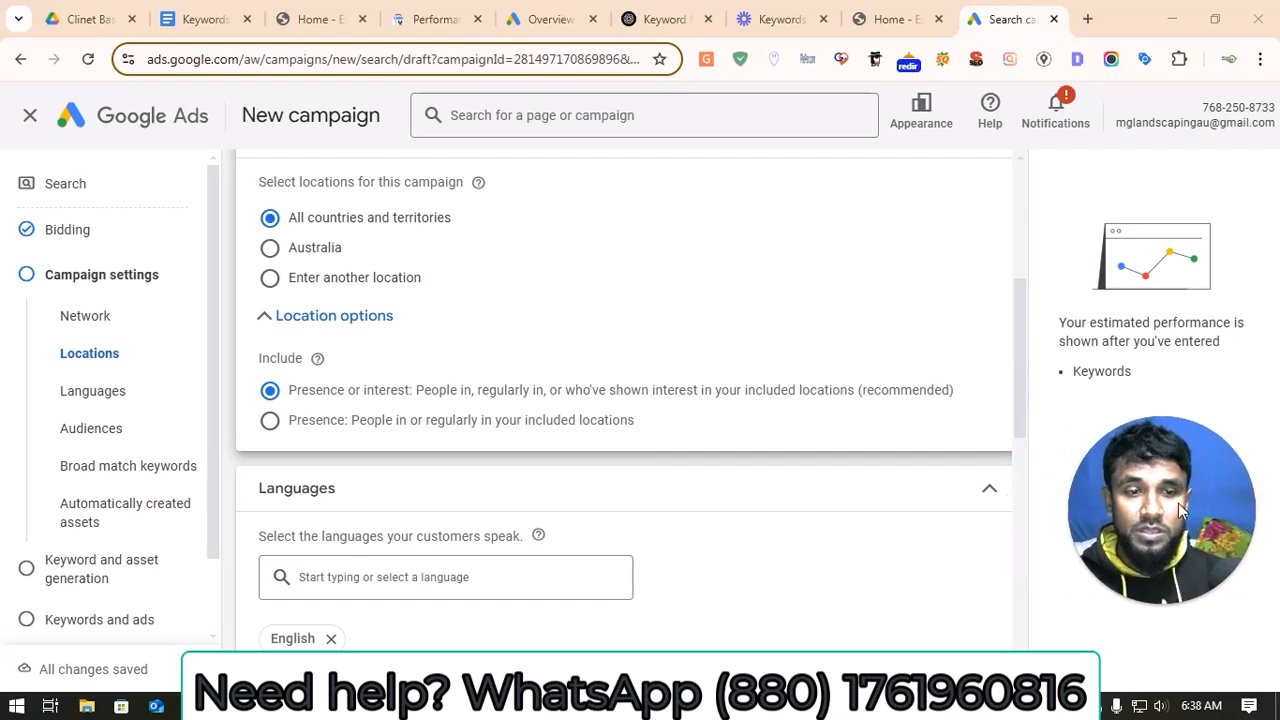
{"action": "left_click", "coordinate": [298, 424]}
Step: Choose to enter another location for the campaign and open the advanced location search with adding locations in bulk enabled
{"action": "scroll", "coordinate": [405, 445], "scroll_direction": "down", "scroll_amount": 5}
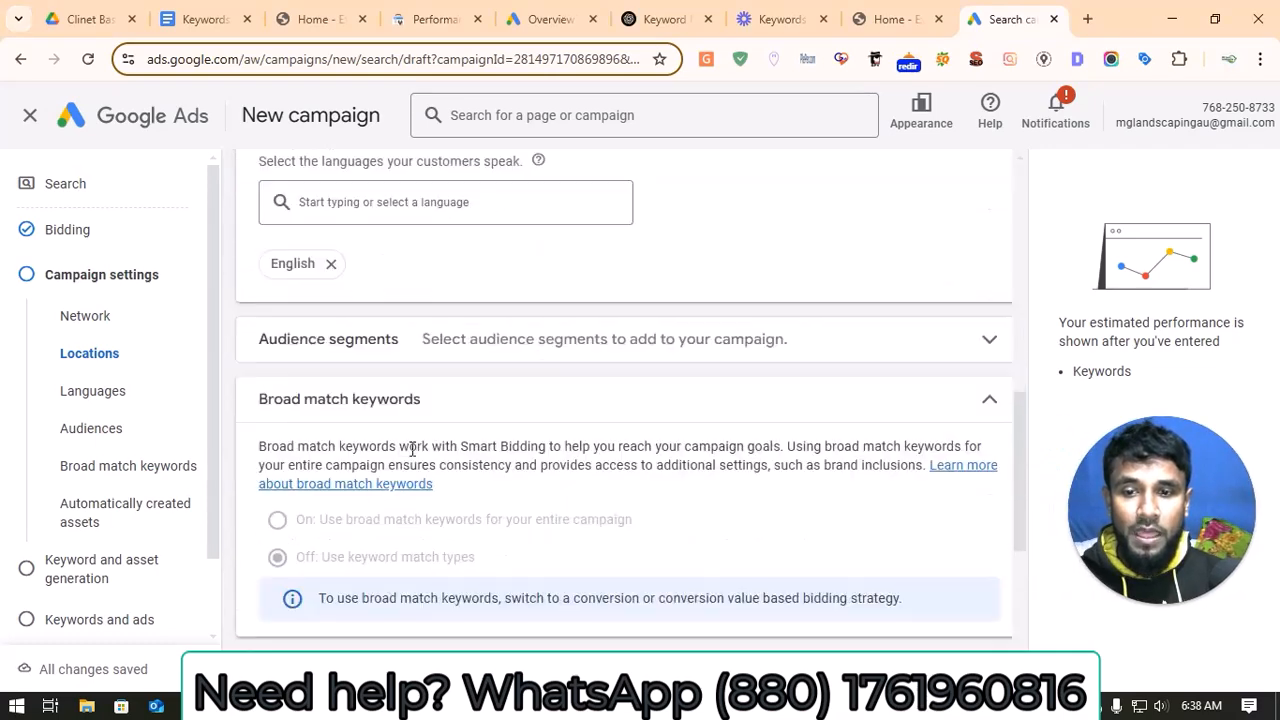
{"action": "scroll", "coordinate": [415, 457], "scroll_direction": "up", "scroll_amount": 4}
{"action": "scroll", "coordinate": [414, 451], "scroll_direction": "up", "scroll_amount": 2}
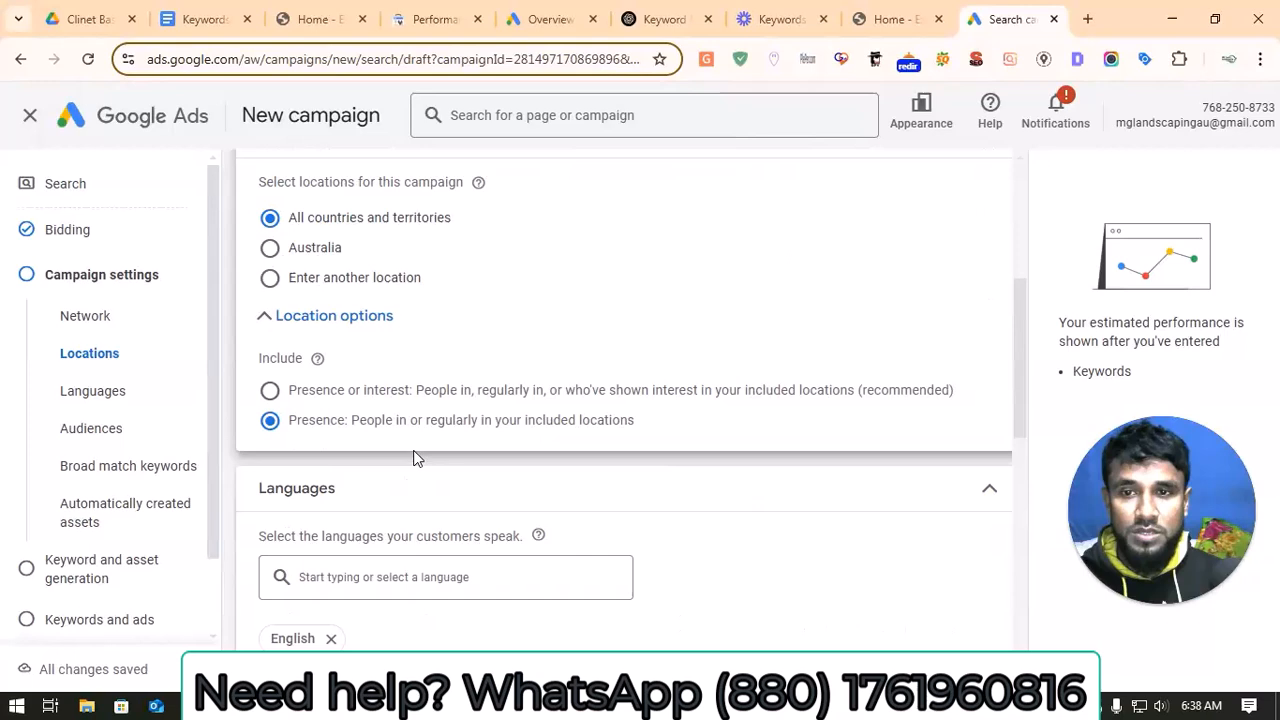
{"action": "left_click", "coordinate": [347, 285]}
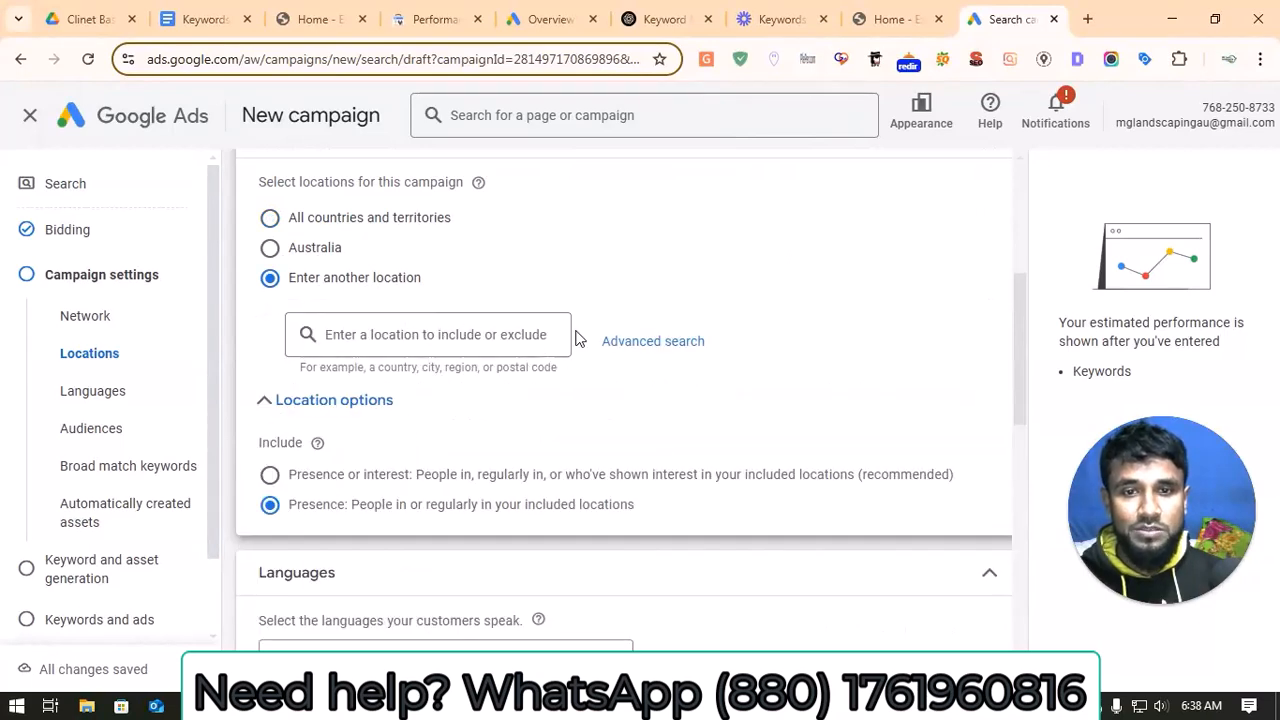
{"action": "left_click", "coordinate": [480, 334]}
{"action": "left_click", "coordinate": [638, 345]}
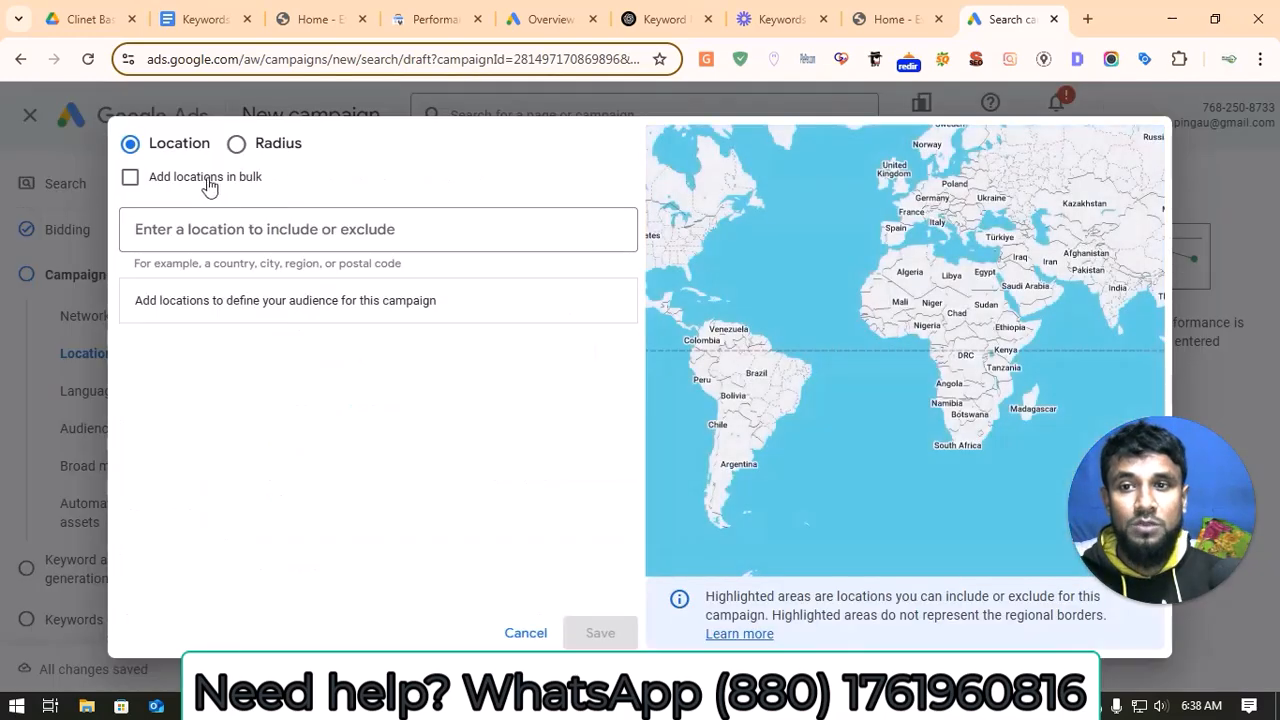
{"action": "left_click", "coordinate": [130, 180]}
{"action": "left_click", "coordinate": [232, 248]}
Step: Switch to the Keywords and Ad Copy document and copy the campaign's location list from Glen Waverley to Ringwood
{"action": "left_click", "coordinate": [183, 10]}
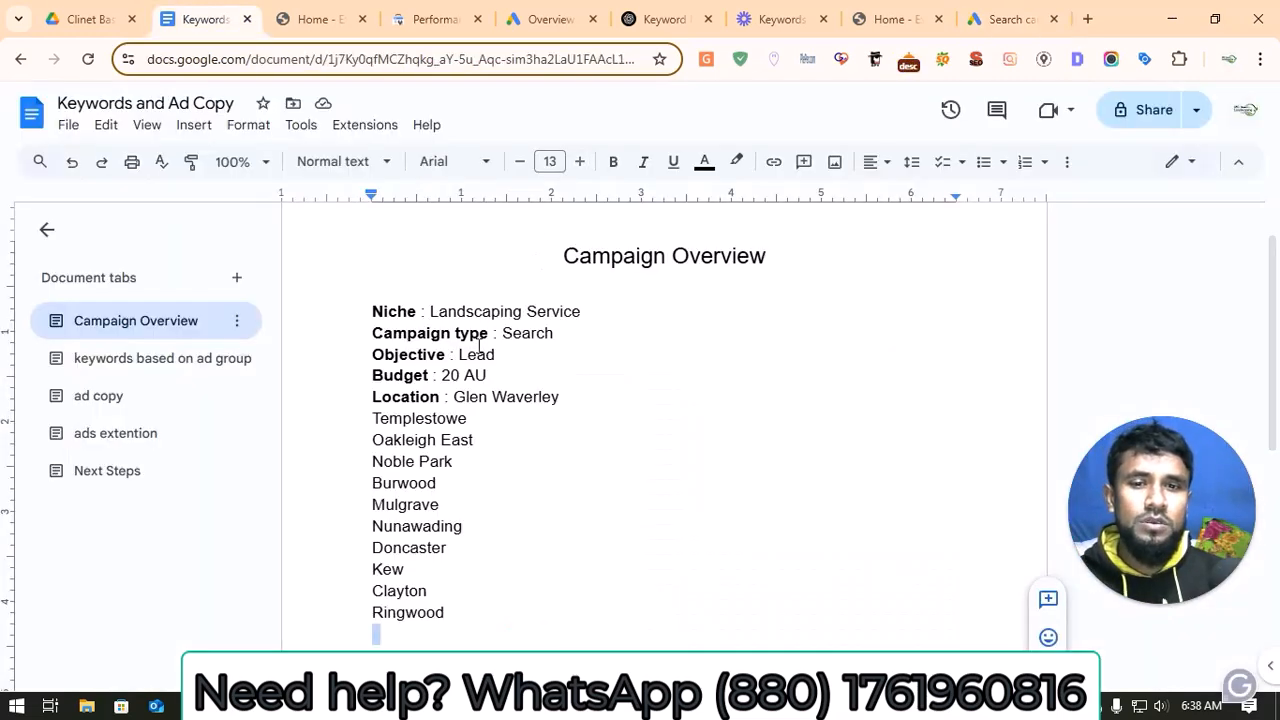
{"action": "left_click_drag", "start_coordinate": [453, 393], "coordinate": [451, 641]}
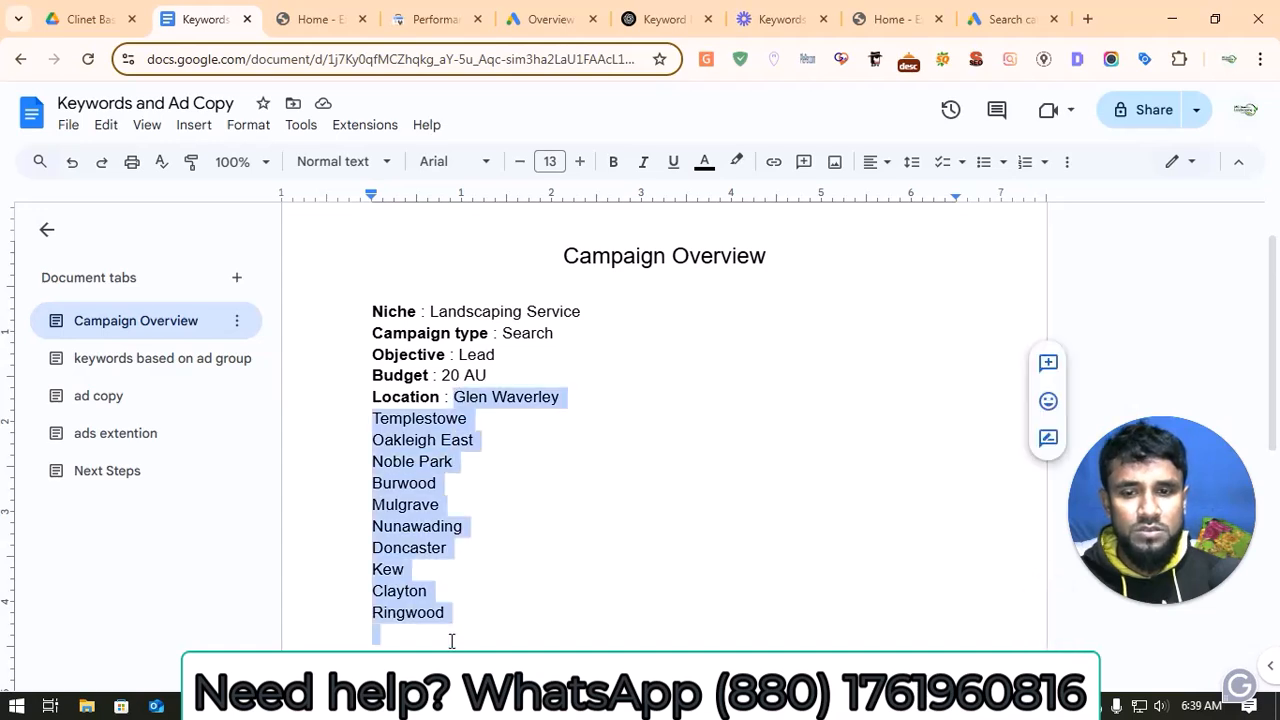
{"action": "right_click", "coordinate": [412, 468]}
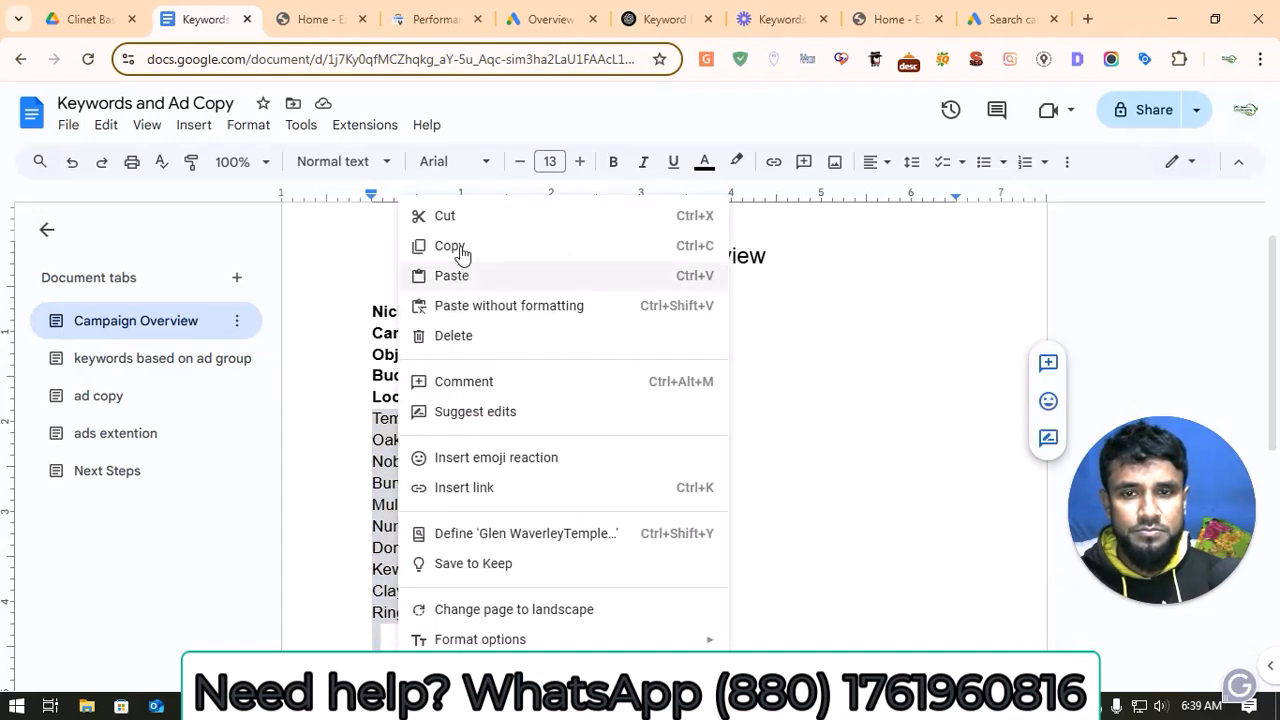
{"action": "left_click", "coordinate": [461, 248]}
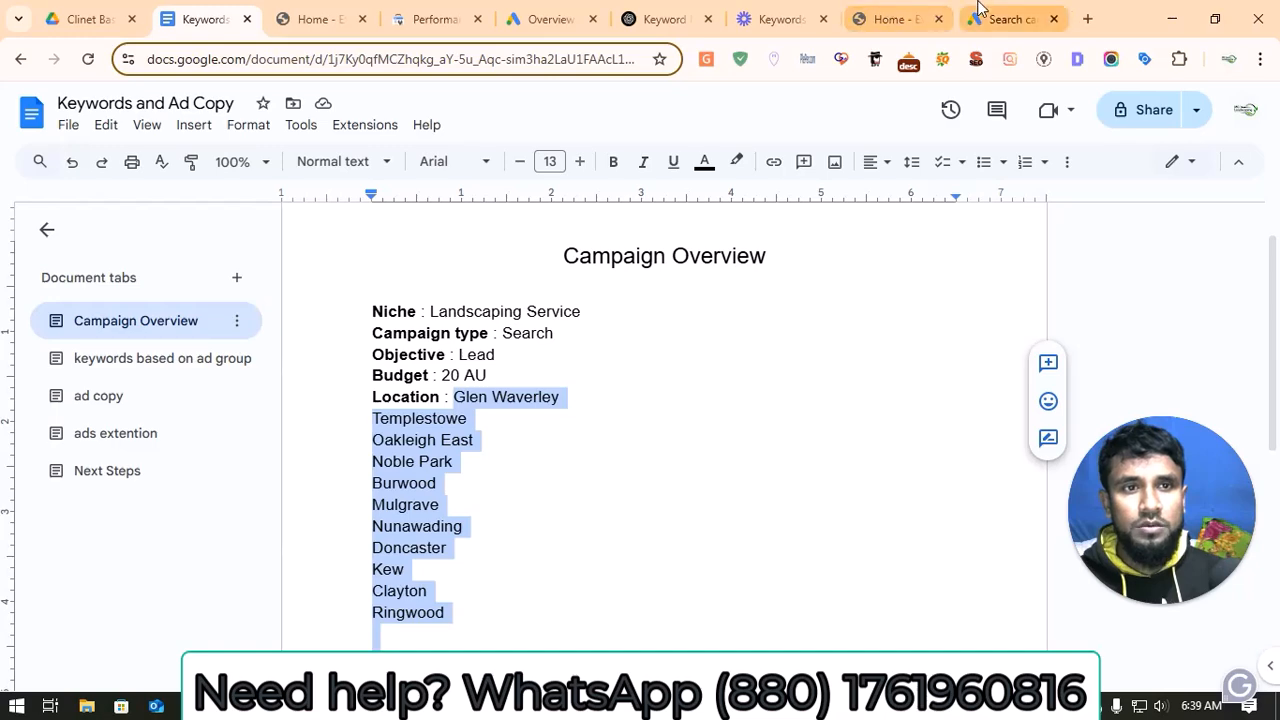
Step: Return to Google Ads, paste the copied list into the bulk locations field, search, target all matched locations and save
{"action": "left_click", "coordinate": [1003, 17]}
{"action": "left_click", "coordinate": [298, 269]}
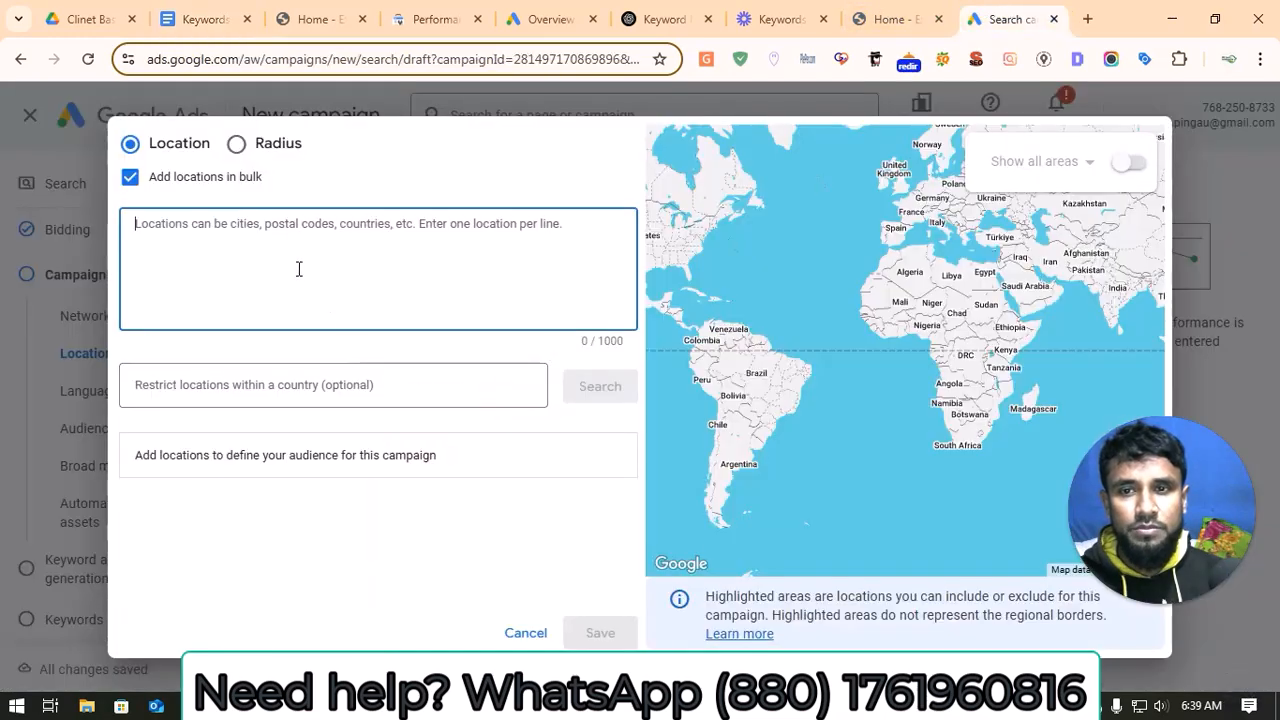
{"action": "key", "text": "ctrl+v"}
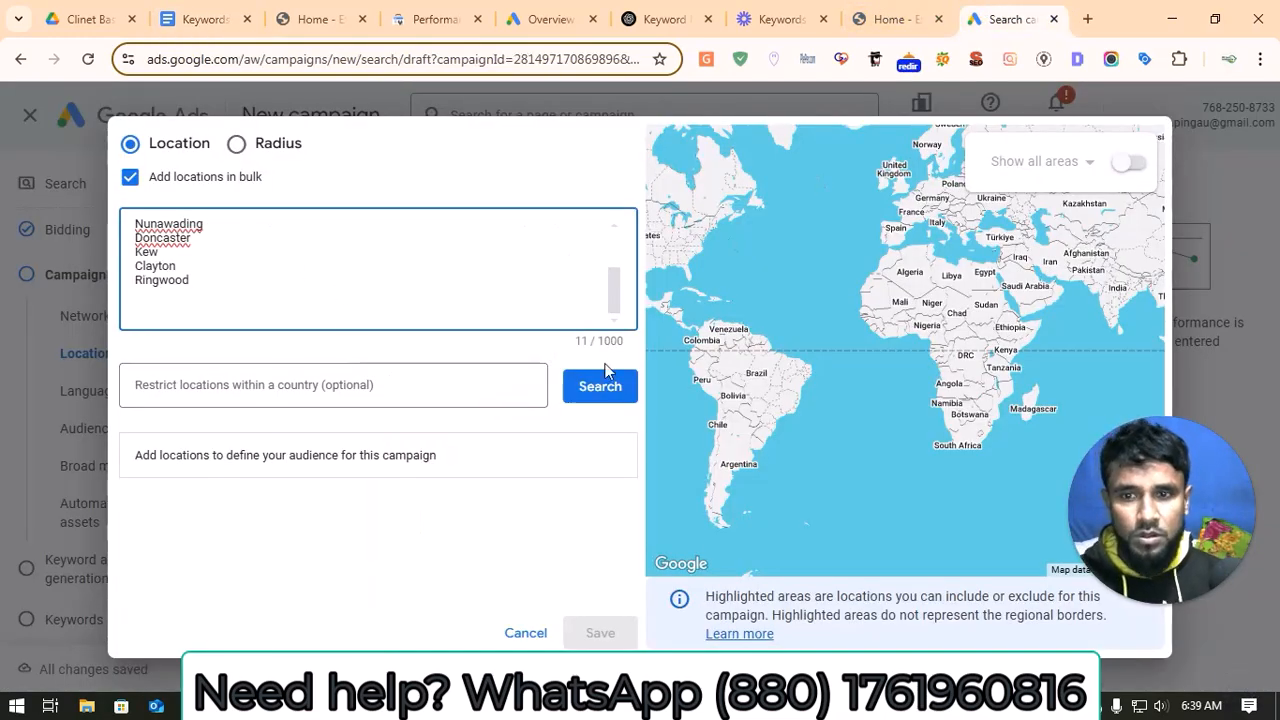
{"action": "left_click", "coordinate": [611, 392]}
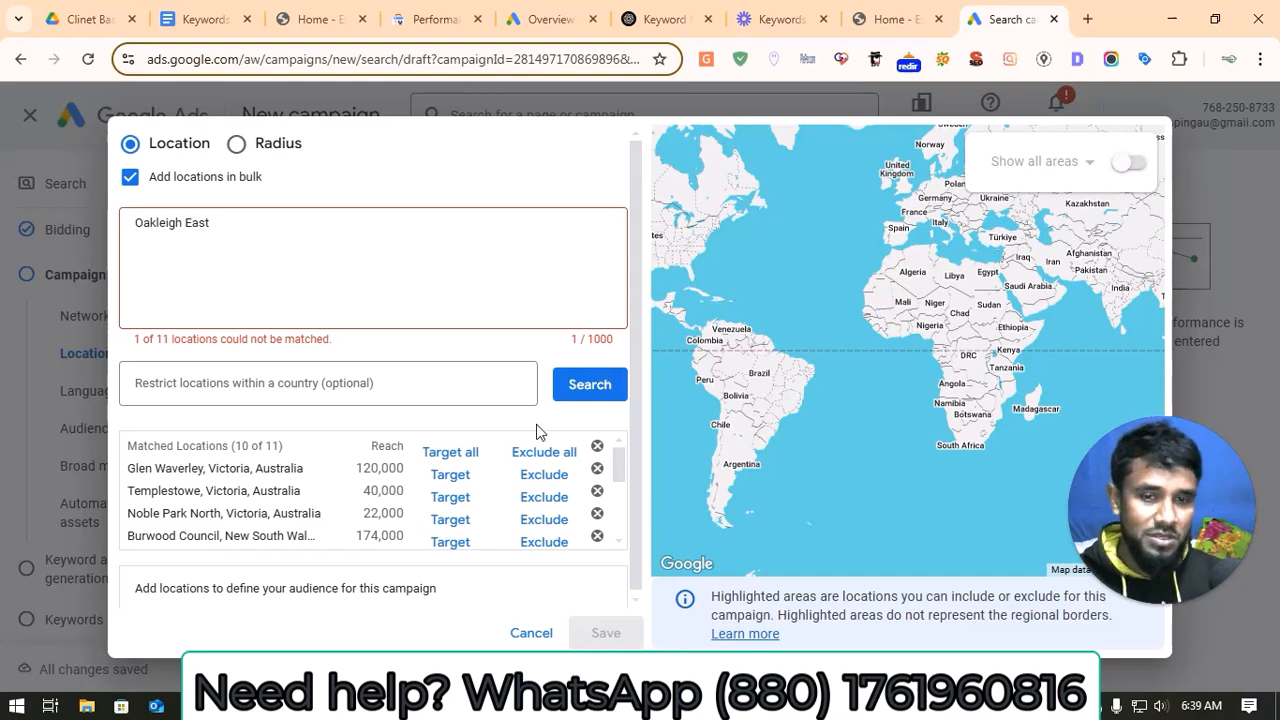
{"action": "left_click", "coordinate": [457, 453]}
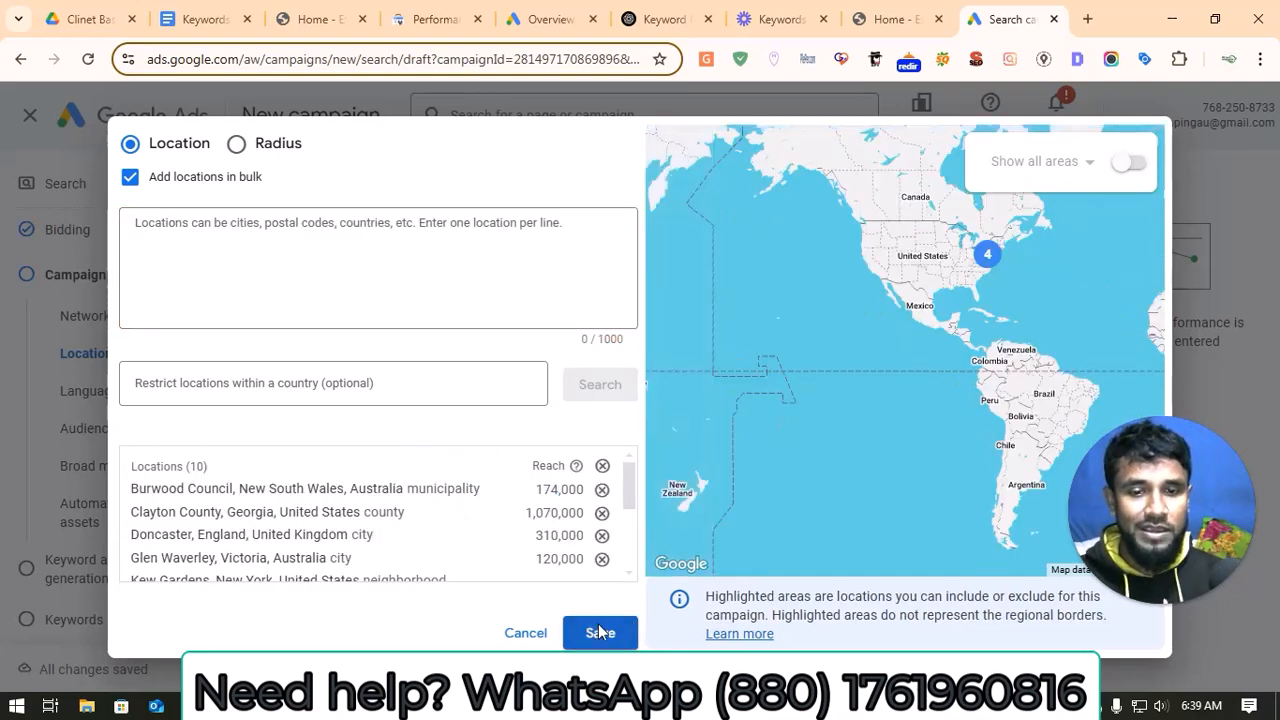
{"action": "left_click", "coordinate": [600, 632]}
Step: Leave the remaining campaign settings as they are and continue to keyword and asset generation
{"action": "scroll", "coordinate": [568, 446], "scroll_direction": "down", "scroll_amount": 5}
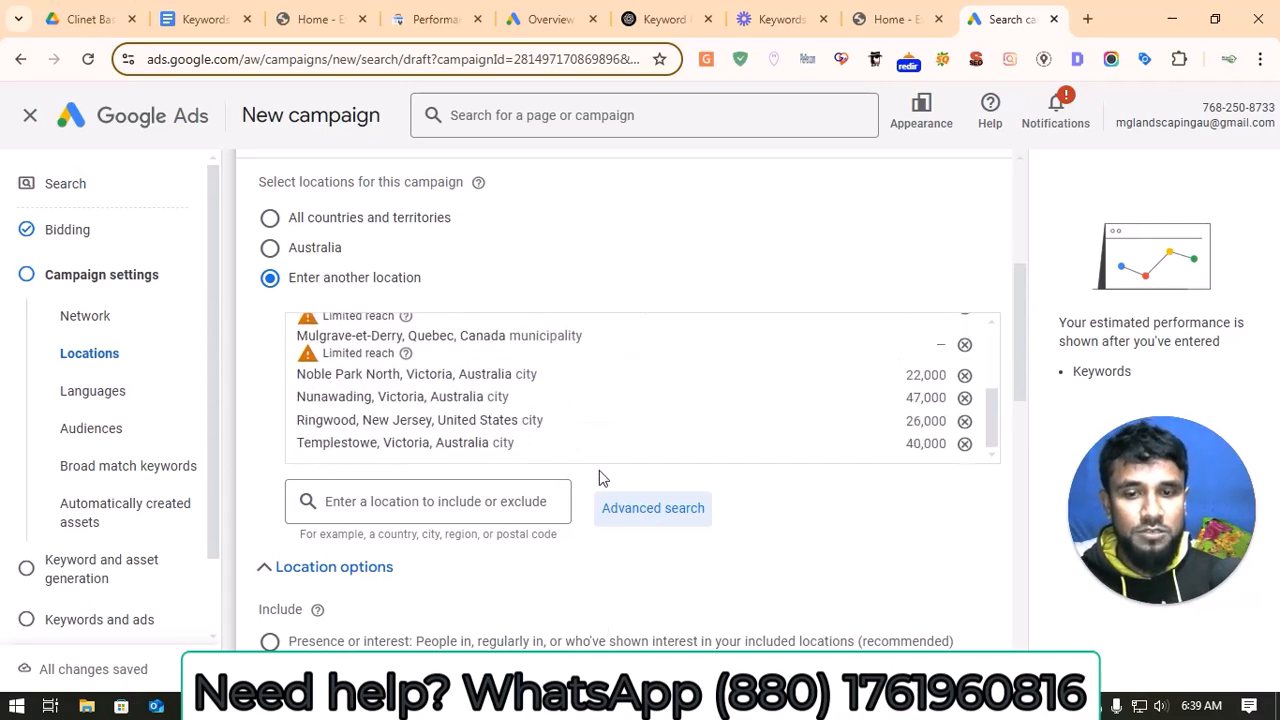
{"action": "scroll", "coordinate": [605, 488], "scroll_direction": "down", "scroll_amount": 10}
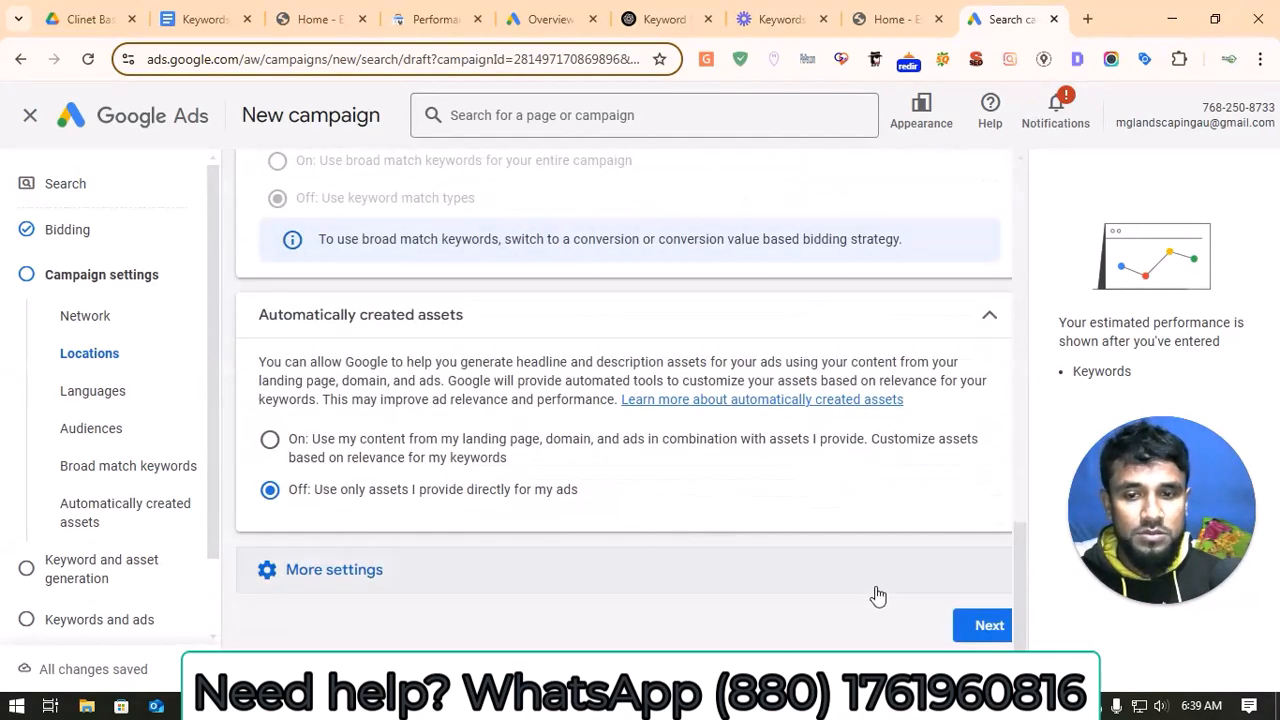
{"action": "left_click", "coordinate": [987, 628]}
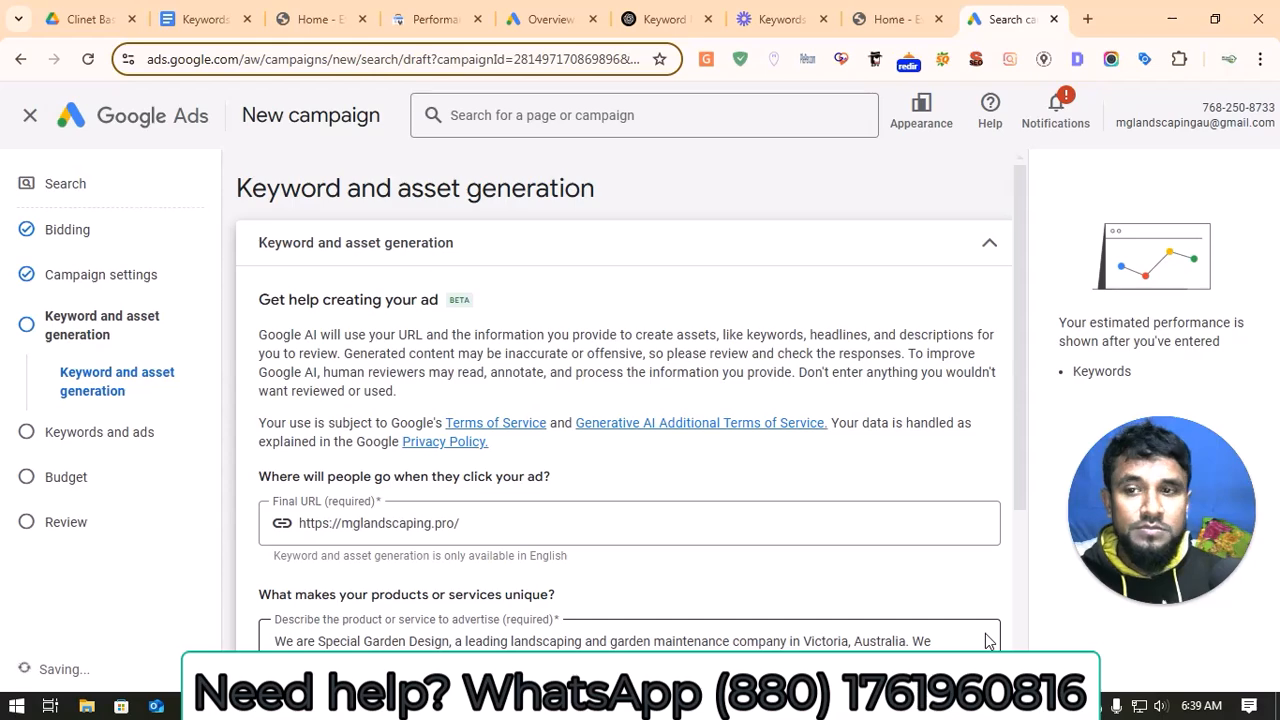
Step: Check the final URL and business description, and skip the AI keyword and asset generation
{"action": "scroll", "coordinate": [600, 305], "scroll_direction": "down", "scroll_amount": 2}
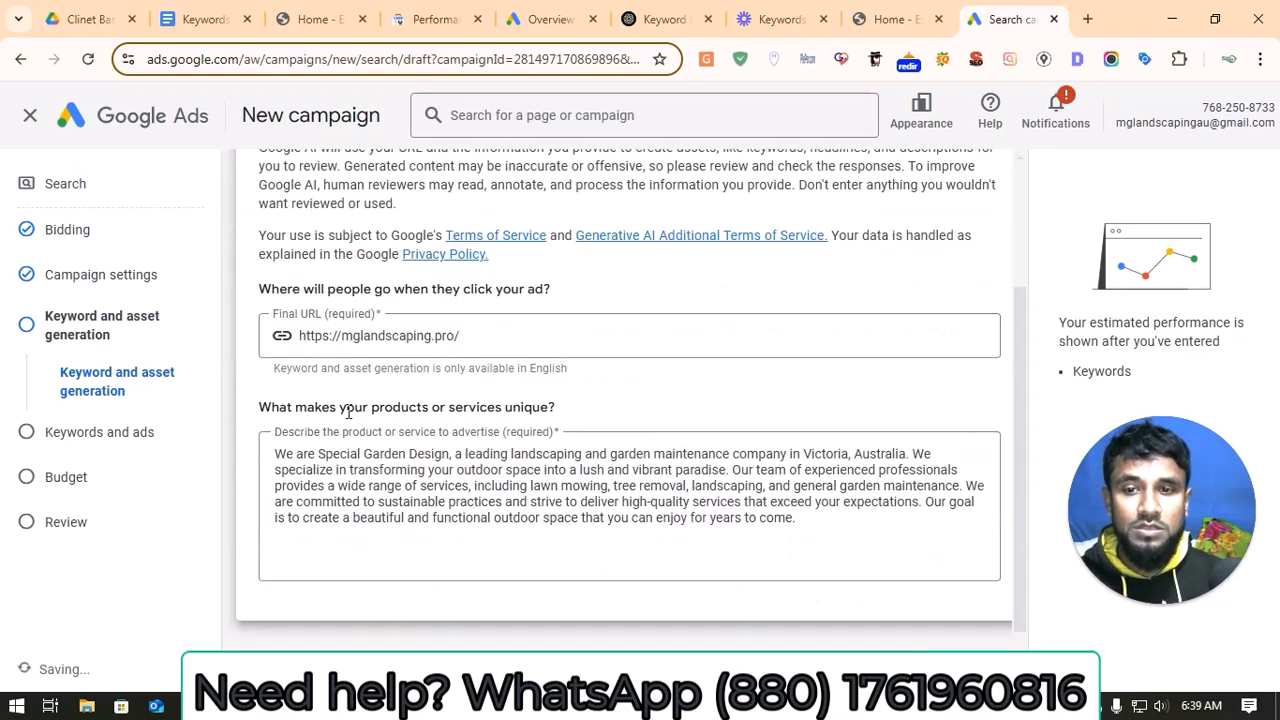
{"action": "left_click", "coordinate": [642, 543]}
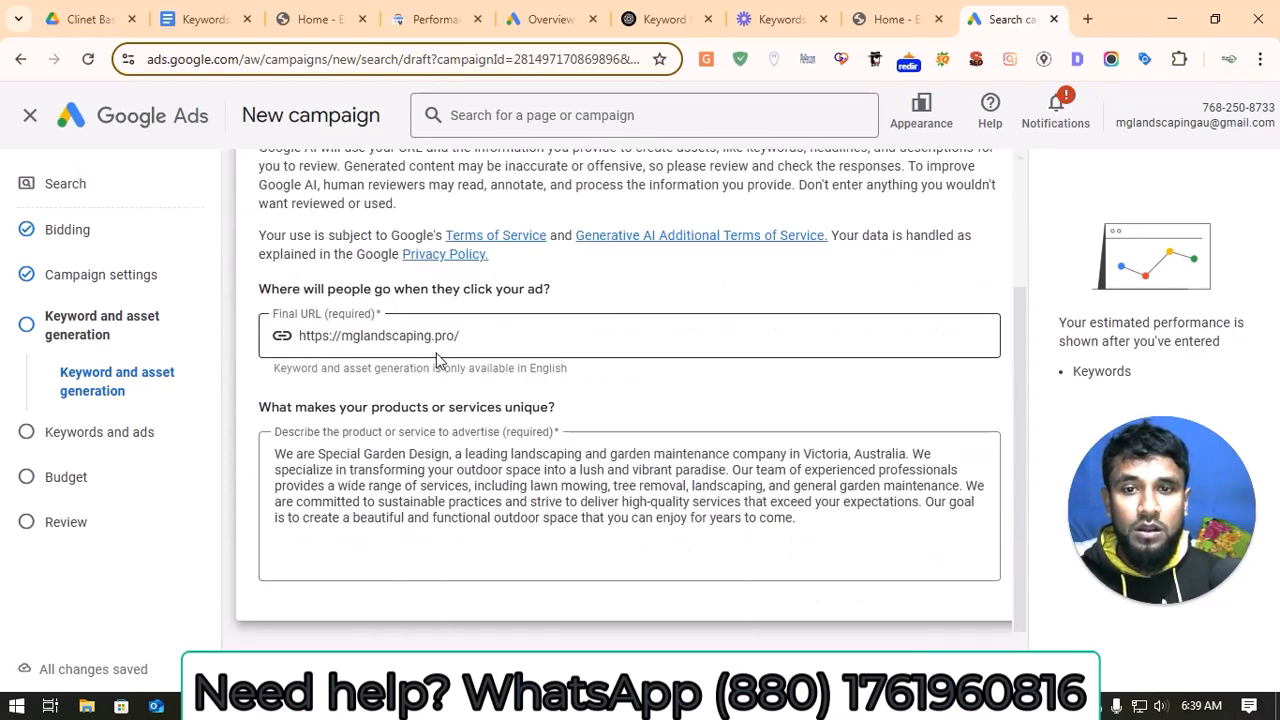
{"action": "scroll", "coordinate": [440, 362], "scroll_direction": "down", "scroll_amount": 1}
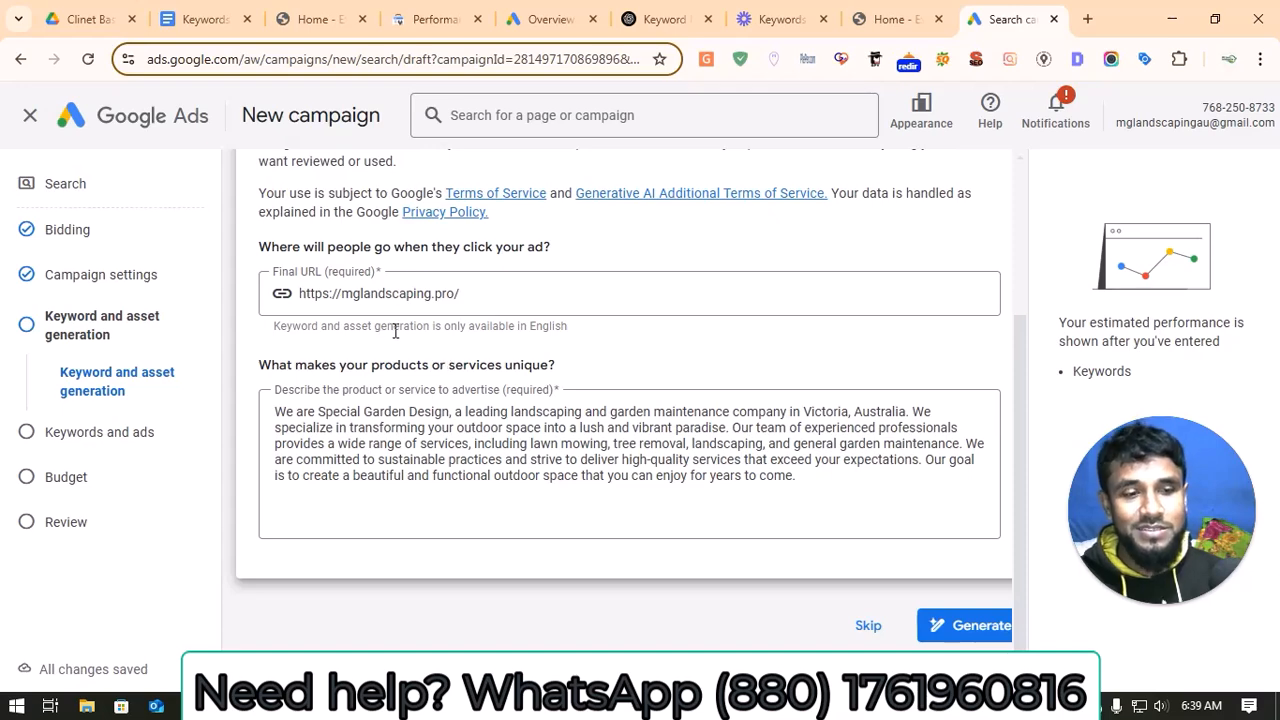
{"action": "left_click", "coordinate": [870, 627]}
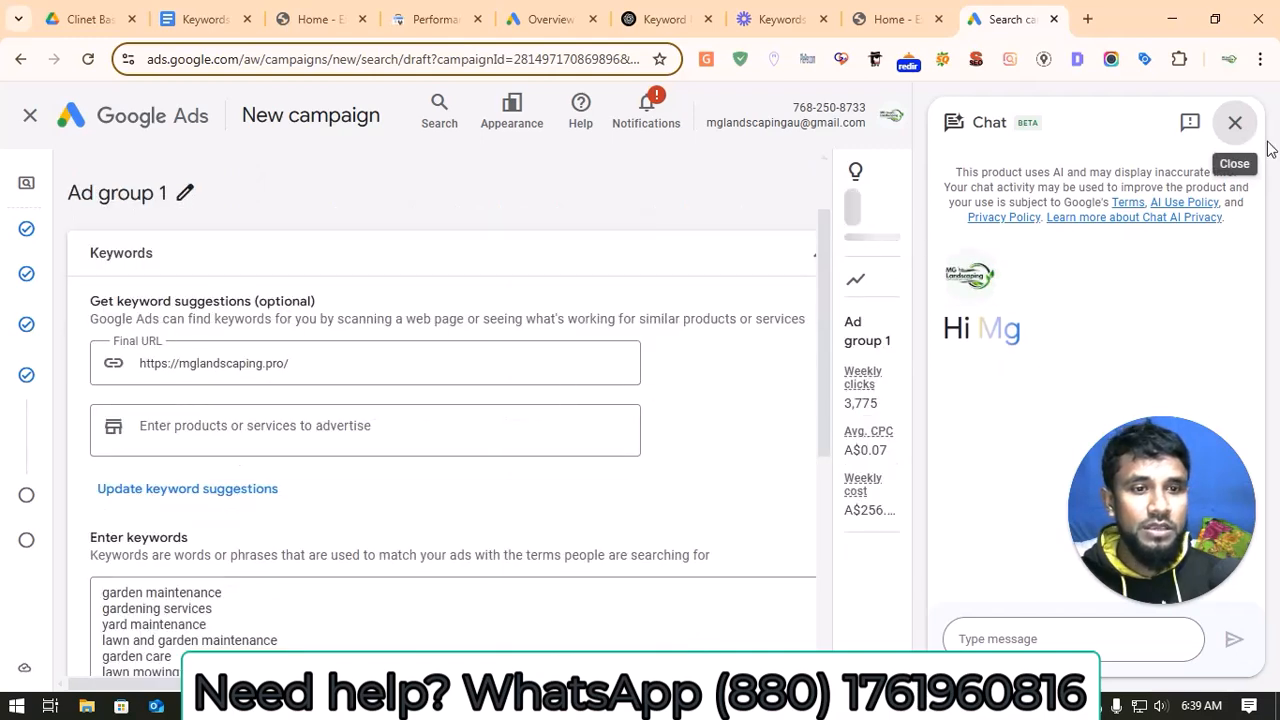
Step: Close the chat assistant and delete all suggested keywords from Ad group 1
{"action": "left_click", "coordinate": [1238, 125]}
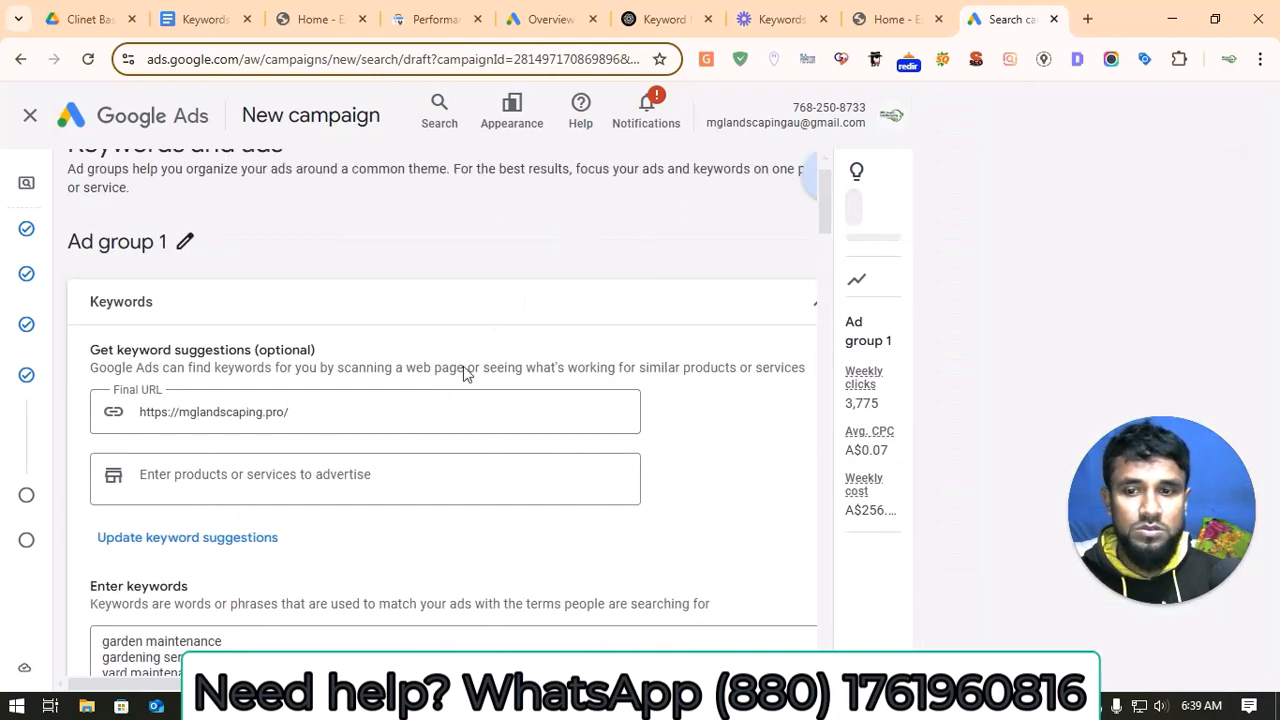
{"action": "scroll", "coordinate": [393, 432], "scroll_direction": "down", "scroll_amount": 1}
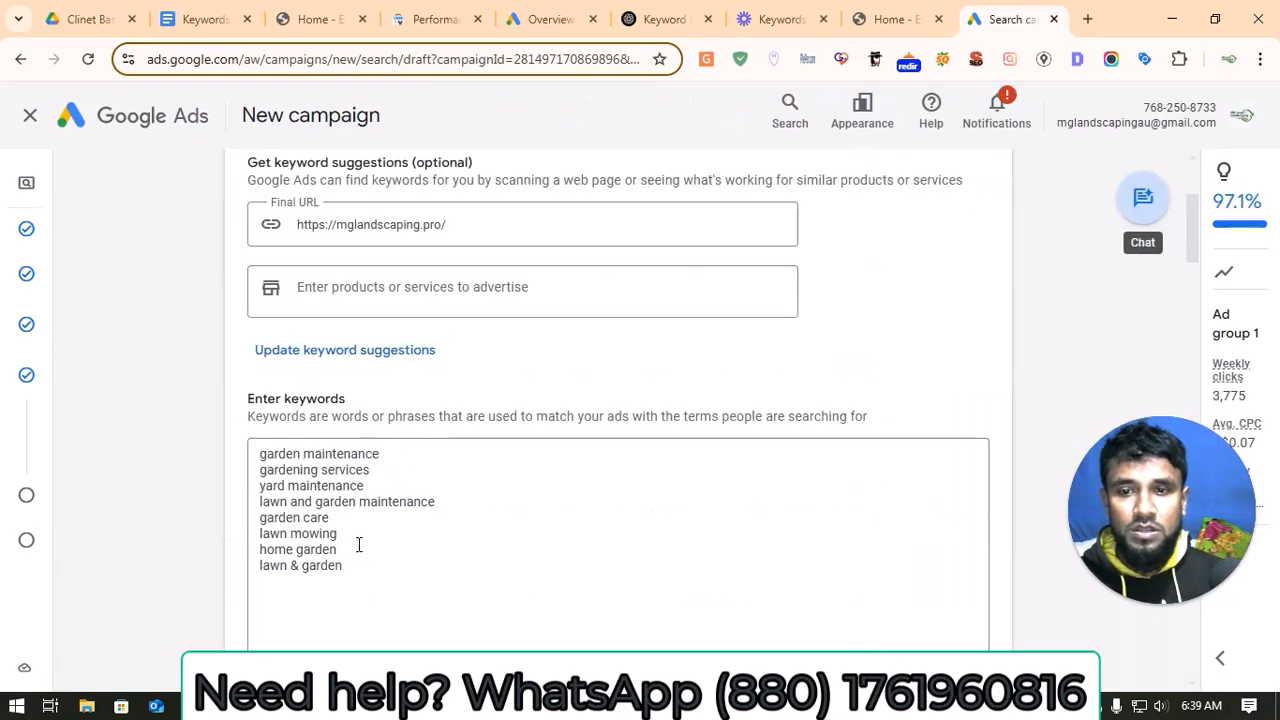
{"action": "left_click_drag", "start_coordinate": [389, 577], "coordinate": [253, 467]}
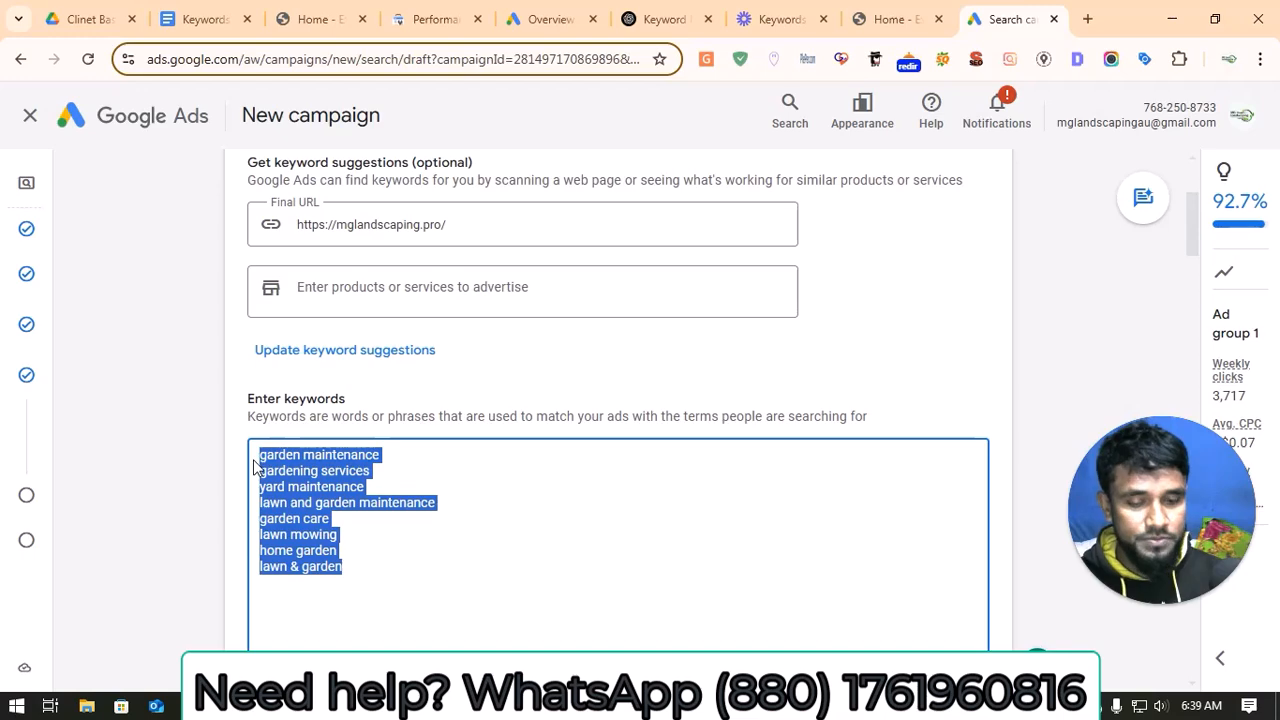
{"action": "key", "text": "BackSpace"}
Step: In the Keywords and Ad Copy document's ad group keywords, separate the first three Ad Group 1 keywords from the rest with a blank line
{"action": "left_click", "coordinate": [186, 5]}
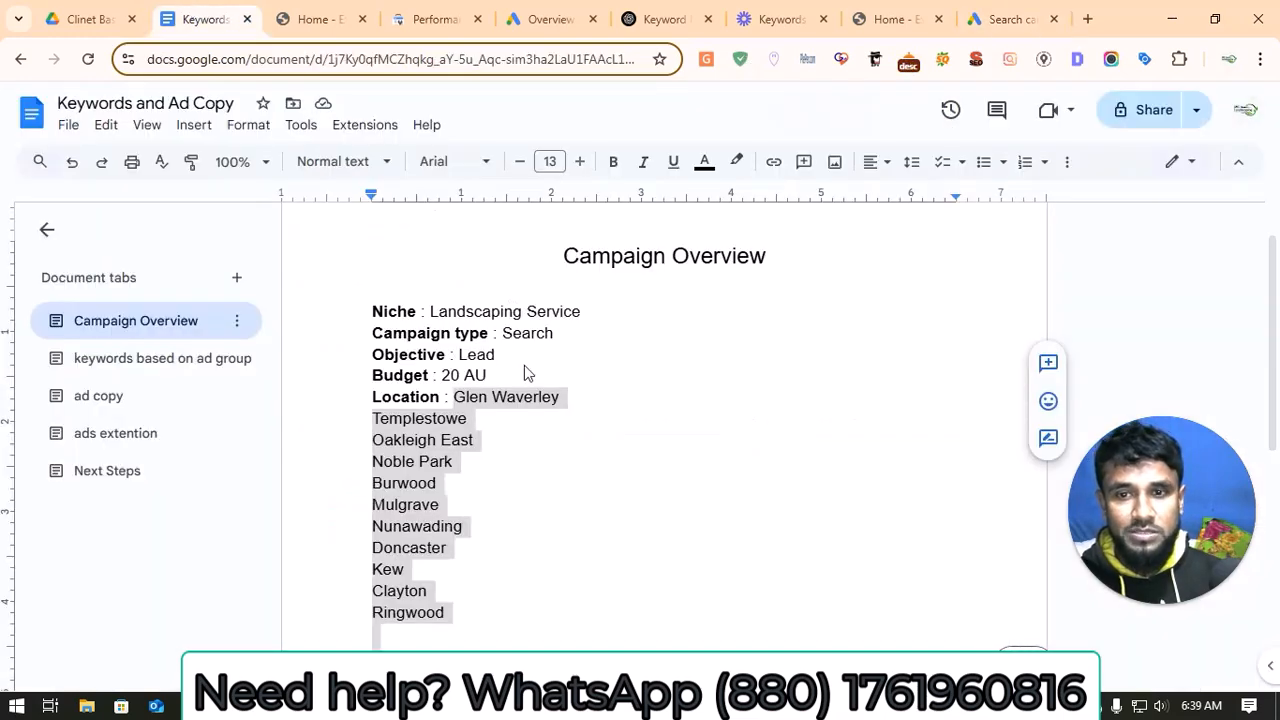
{"action": "left_click", "coordinate": [160, 363]}
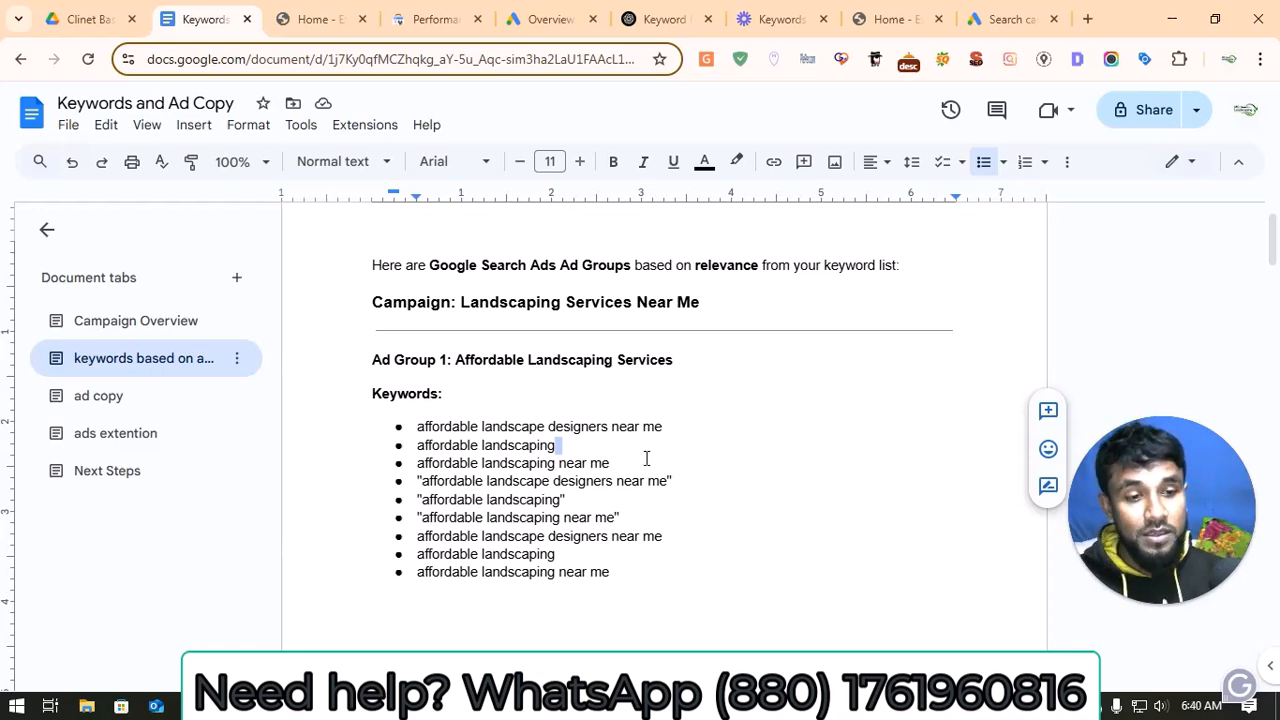
{"action": "left_click_drag", "start_coordinate": [630, 589], "coordinate": [421, 427]}
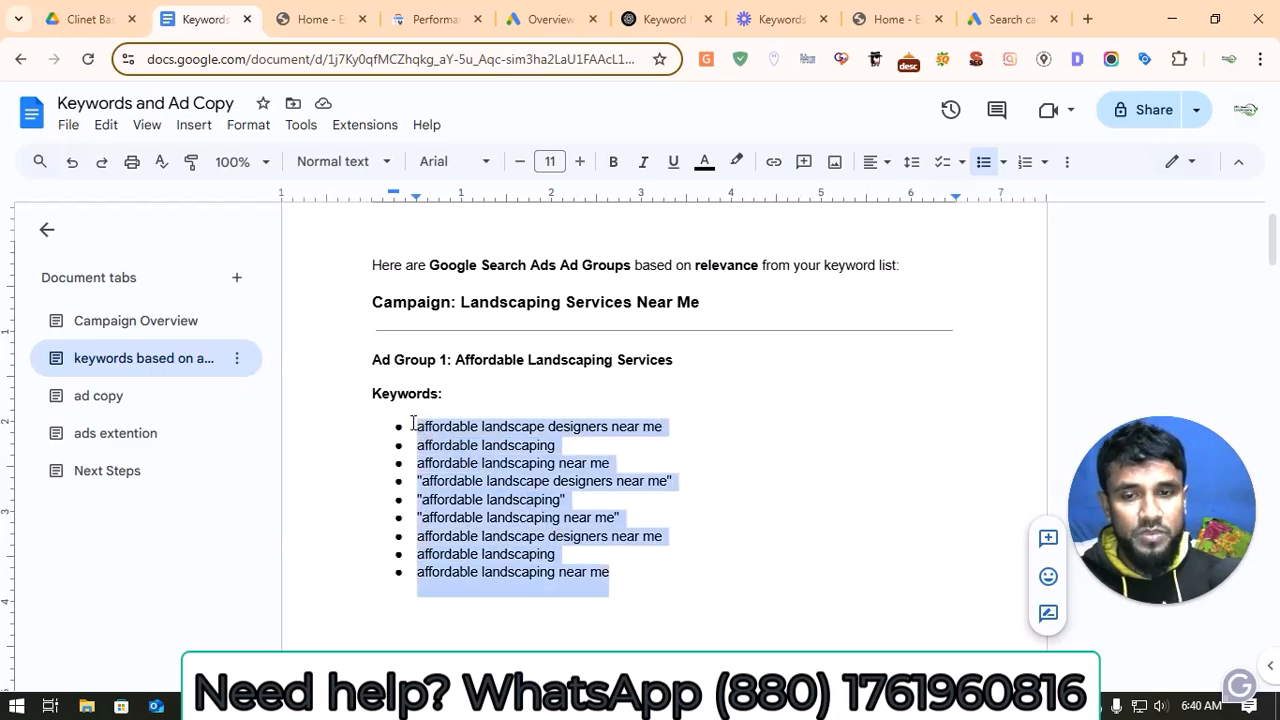
{"action": "left_click", "coordinate": [698, 574]}
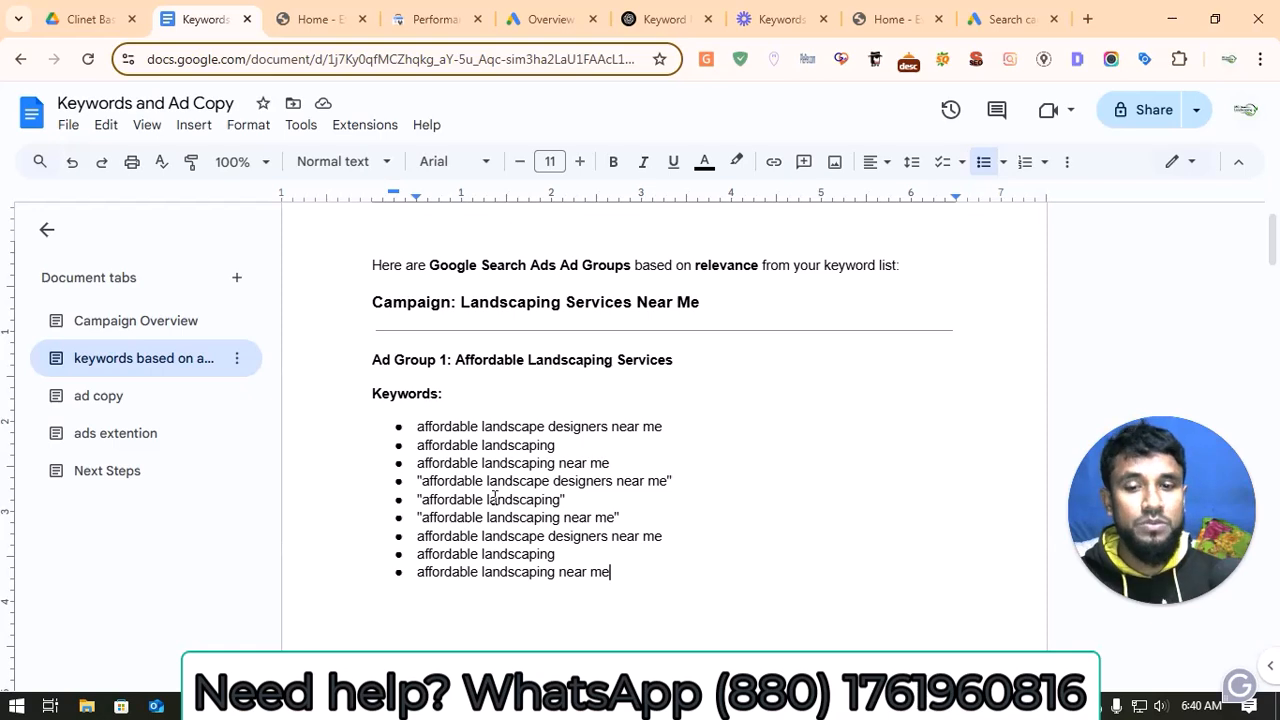
{"action": "left_click_drag", "start_coordinate": [642, 462], "coordinate": [651, 517]}
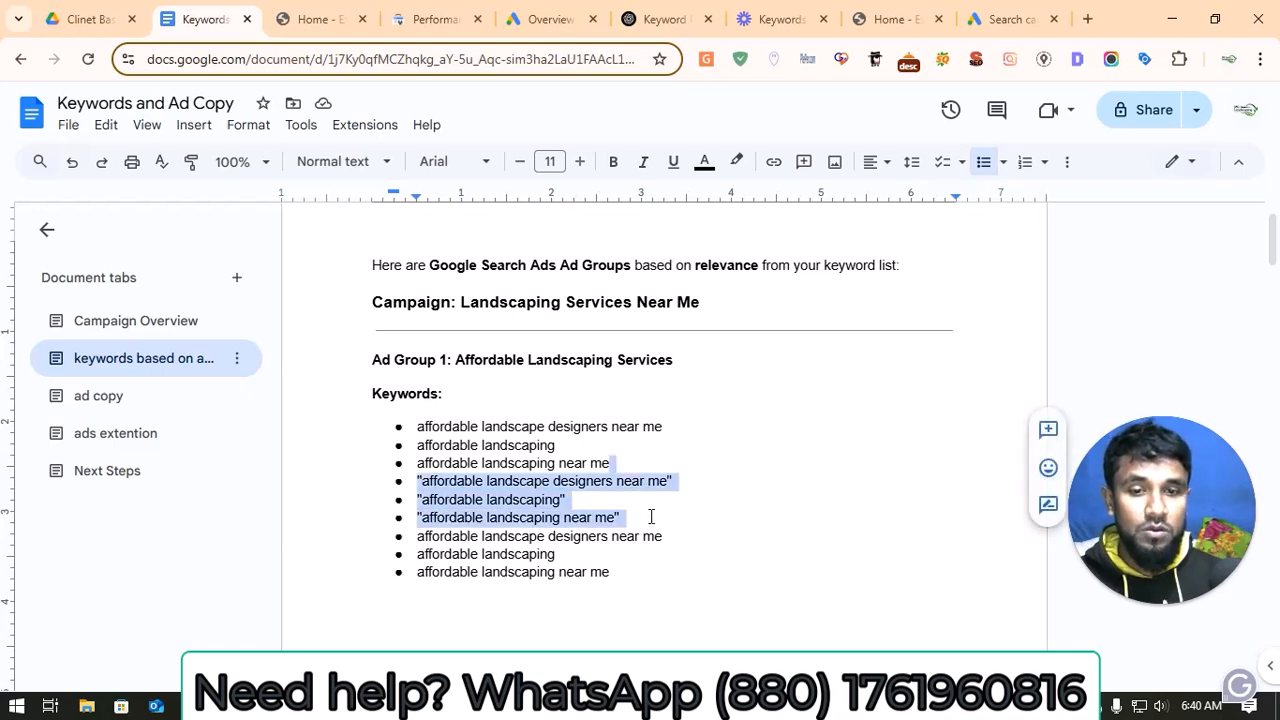
{"action": "left_click", "coordinate": [678, 453]}
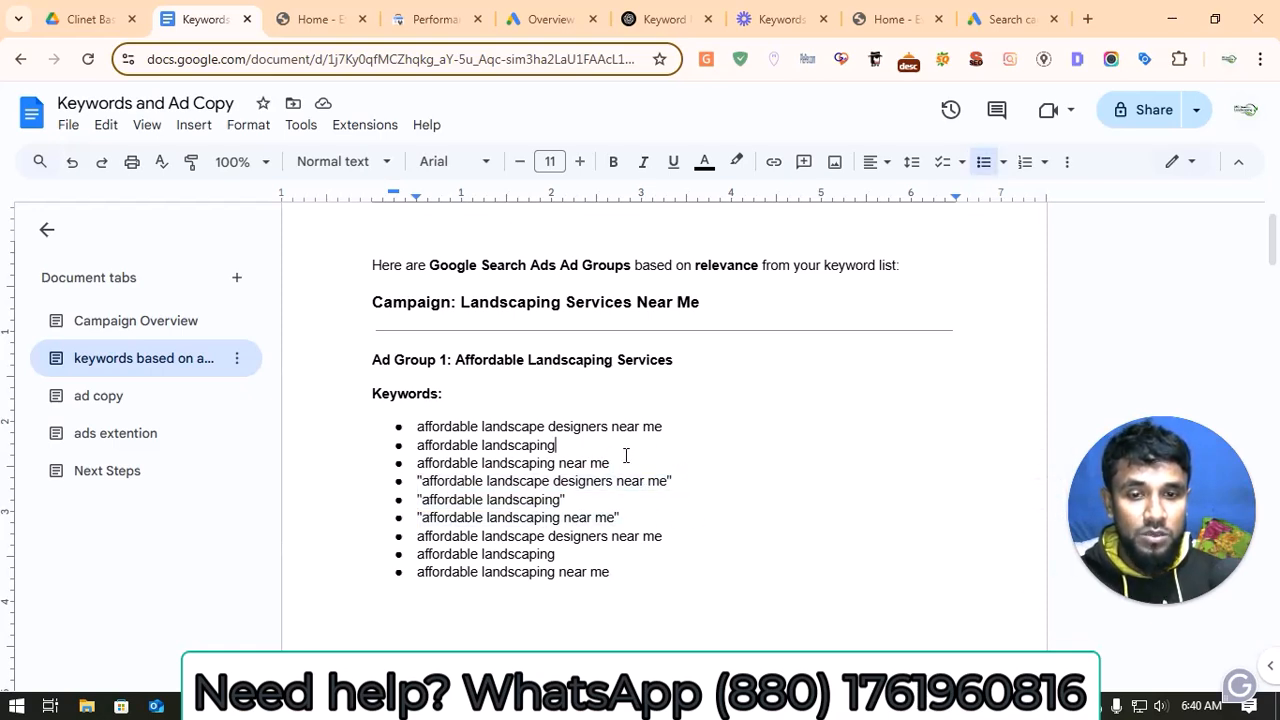
{"action": "key", "text": "Return"}
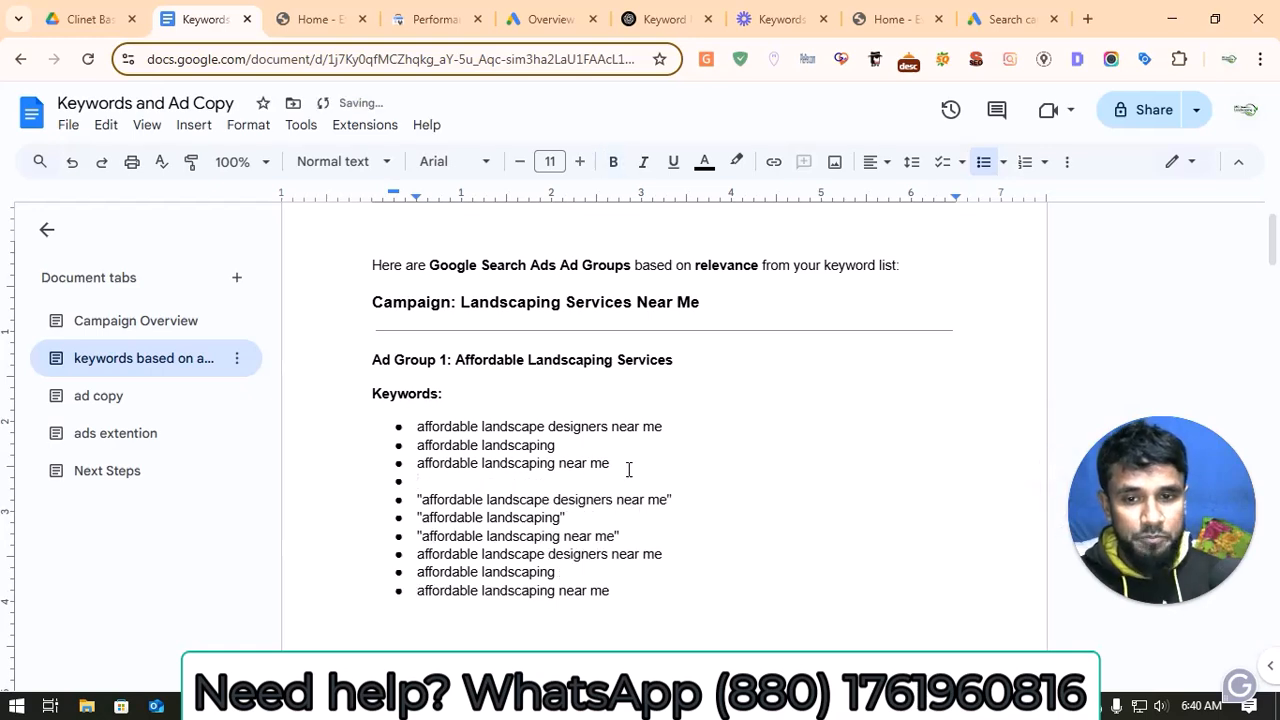
{"action": "key", "text": "Return"}
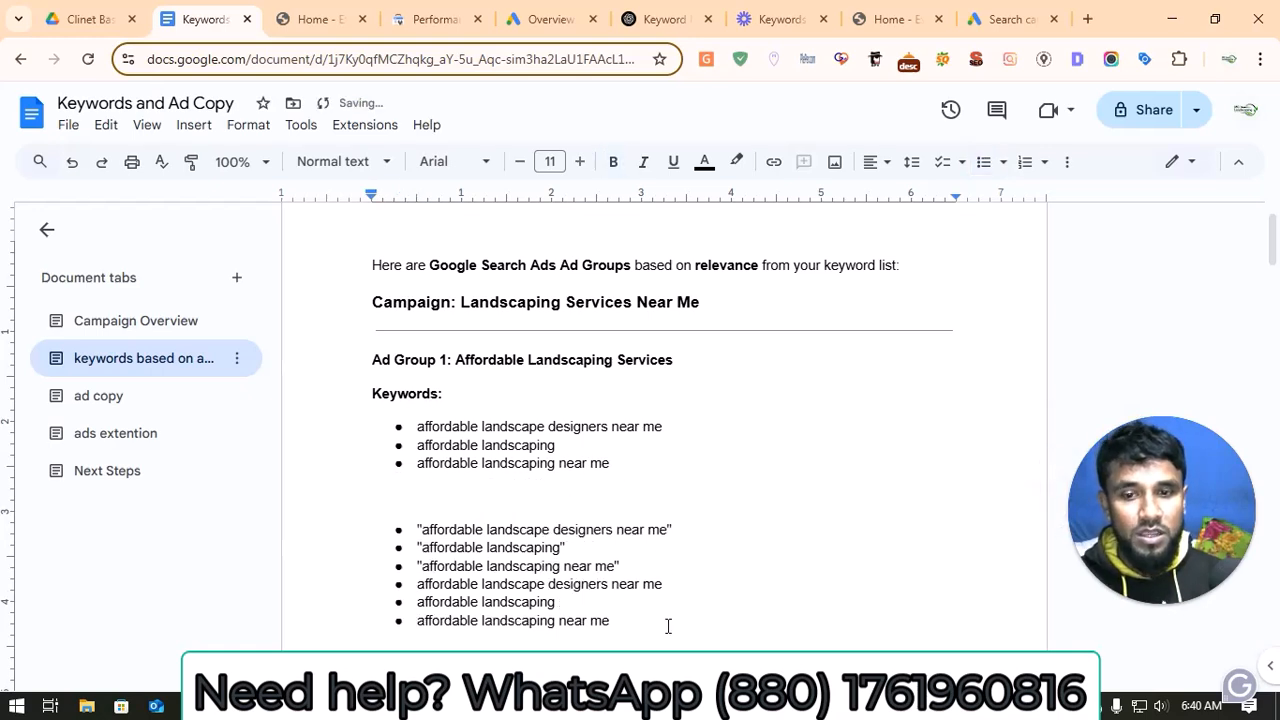
{"action": "left_click_drag", "start_coordinate": [668, 626], "coordinate": [417, 516]}
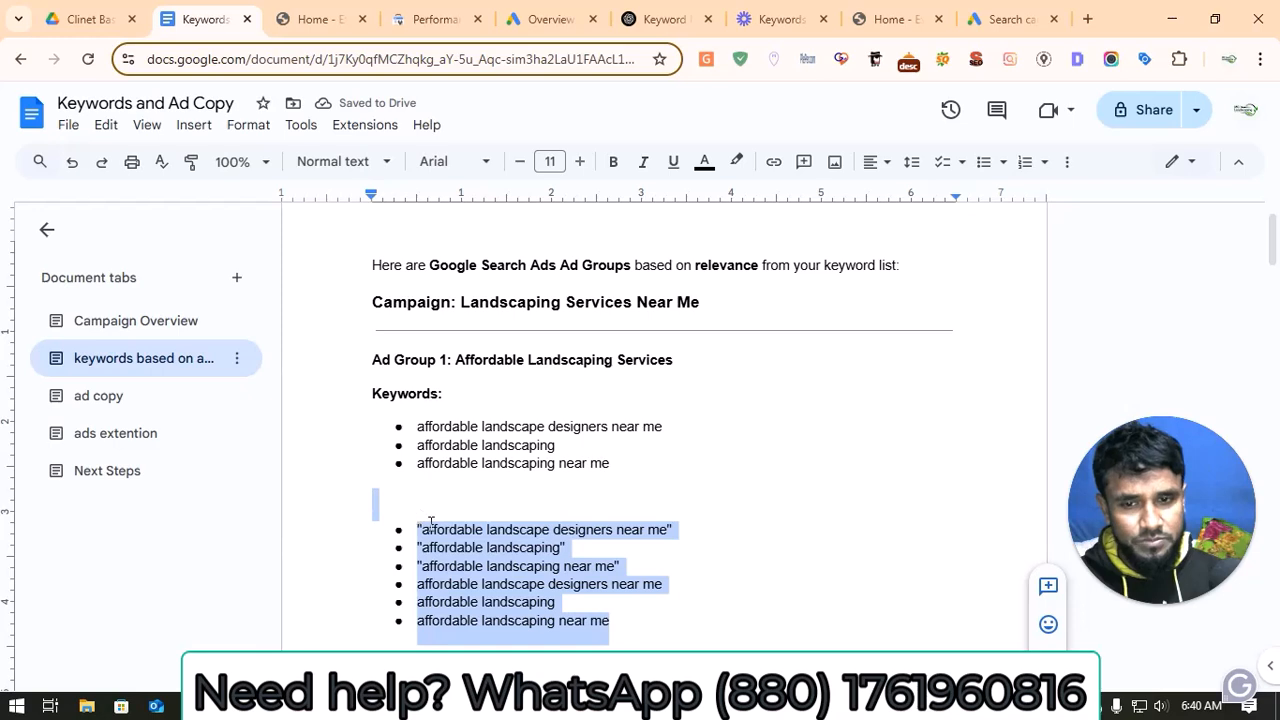
{"action": "right_click", "coordinate": [448, 548]}
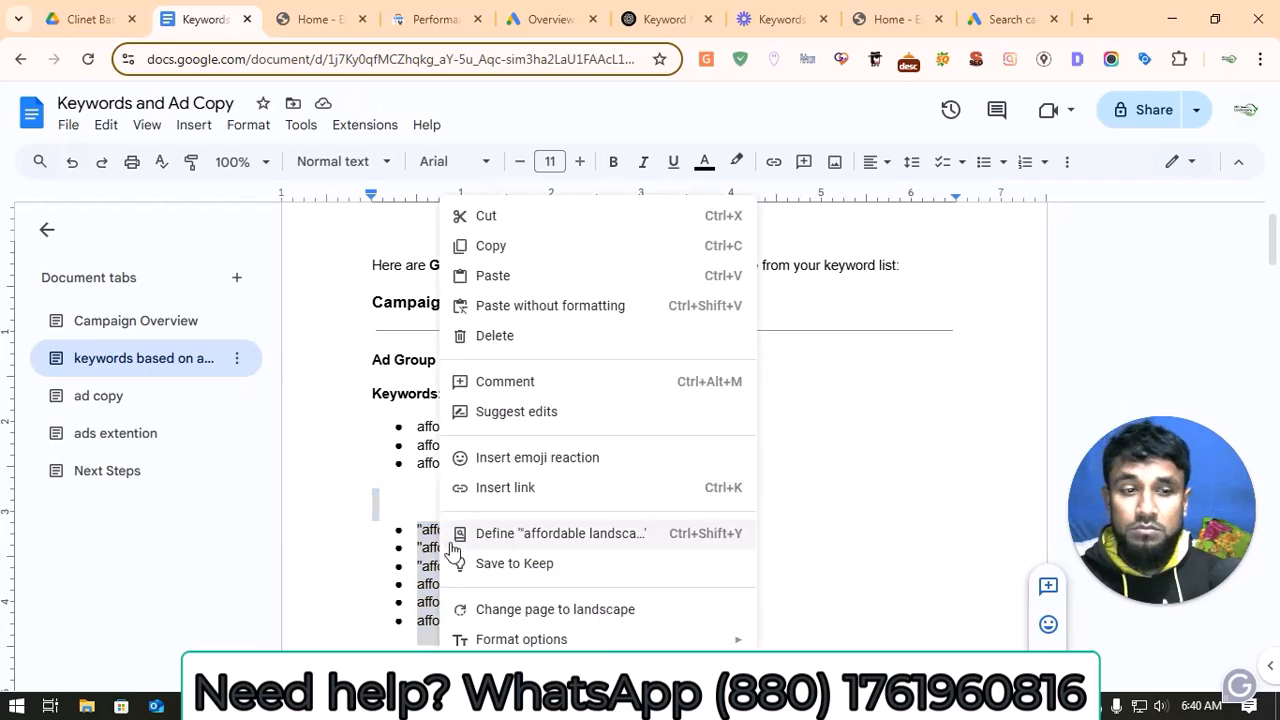
{"action": "left_click", "coordinate": [383, 475]}
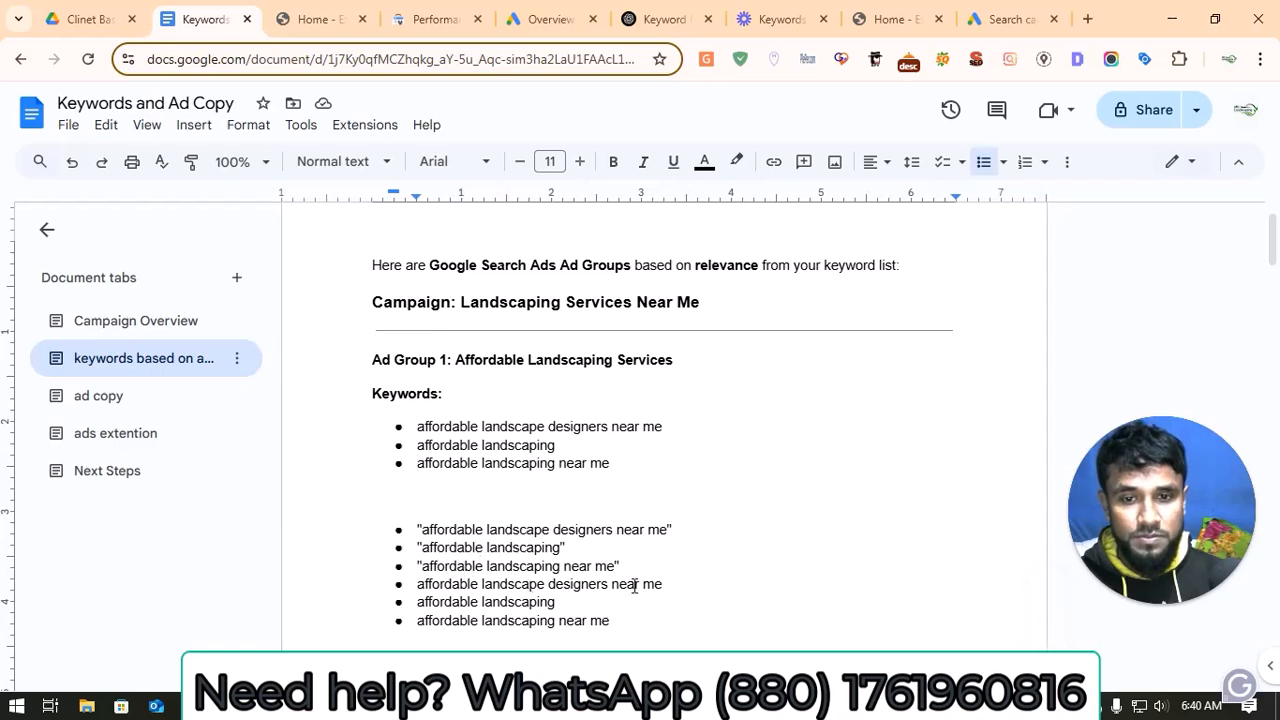
Step: Copy the three quoted phrase-match Ad Group 1 keywords from the document into Ad group 1's keyword box in the Google Ads campaign
{"action": "left_click_drag", "start_coordinate": [620, 566], "coordinate": [417, 530]}
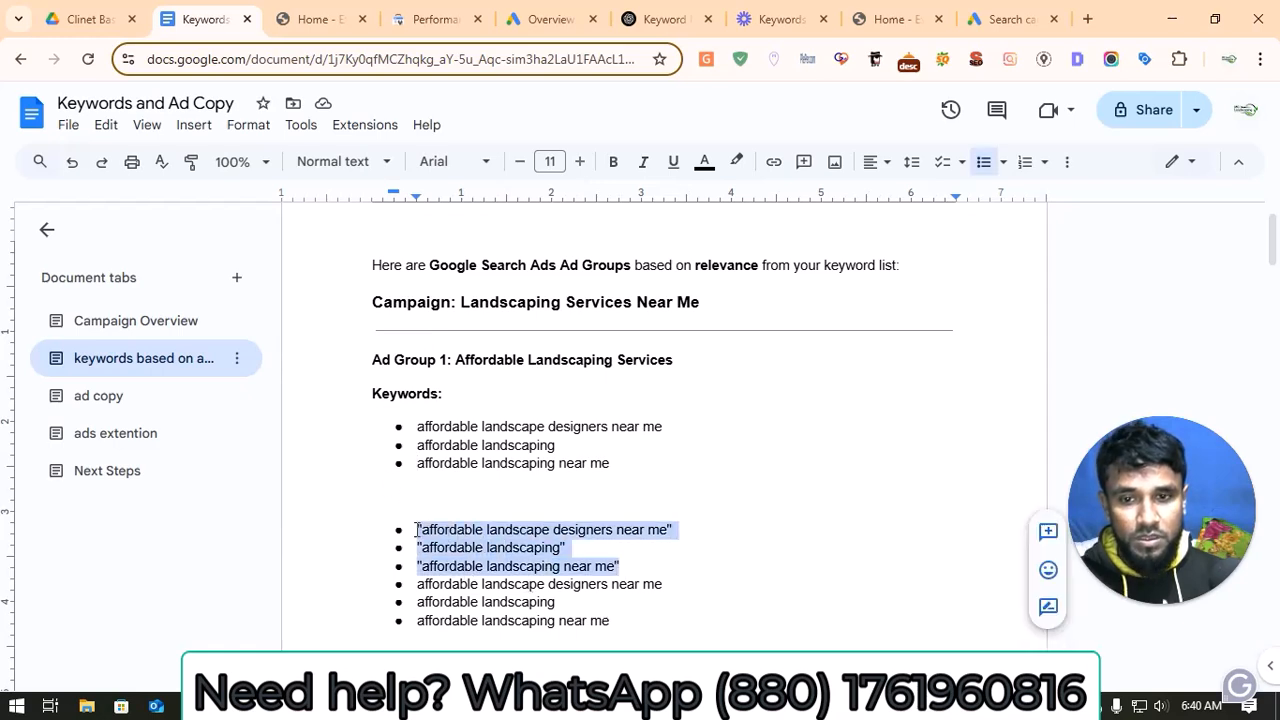
{"action": "right_click", "coordinate": [474, 548]}
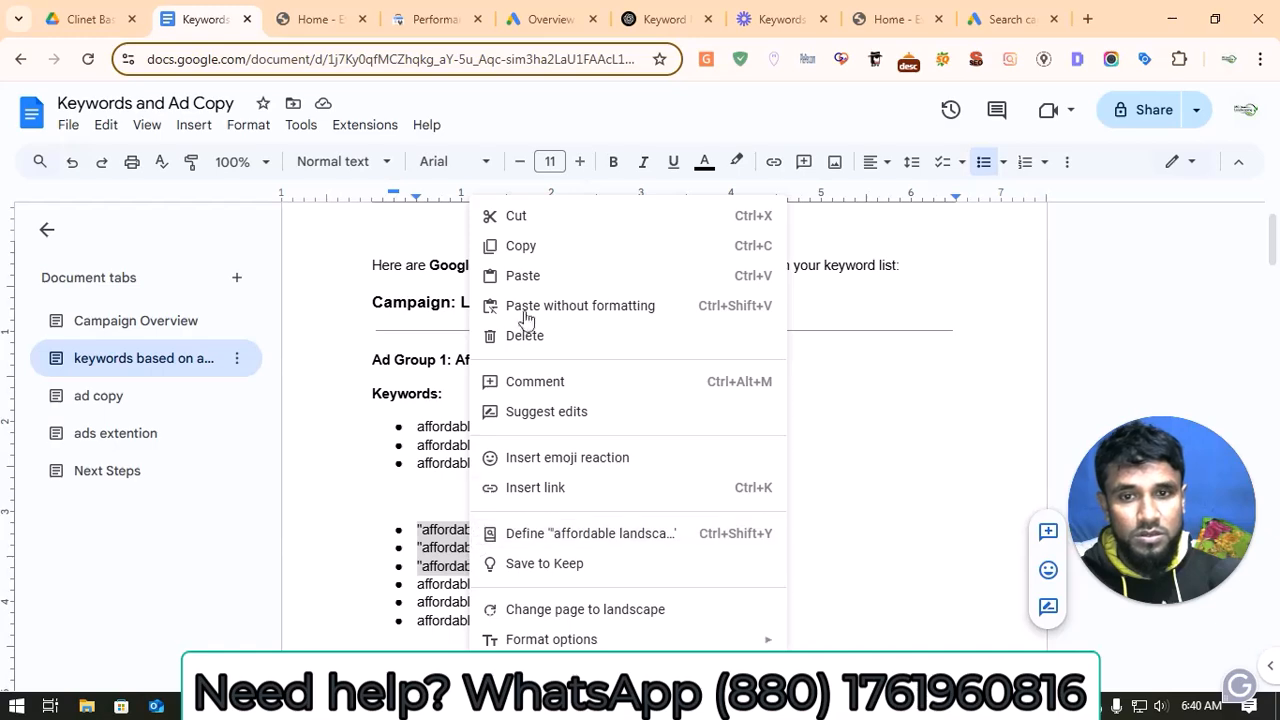
{"action": "left_click", "coordinate": [520, 246]}
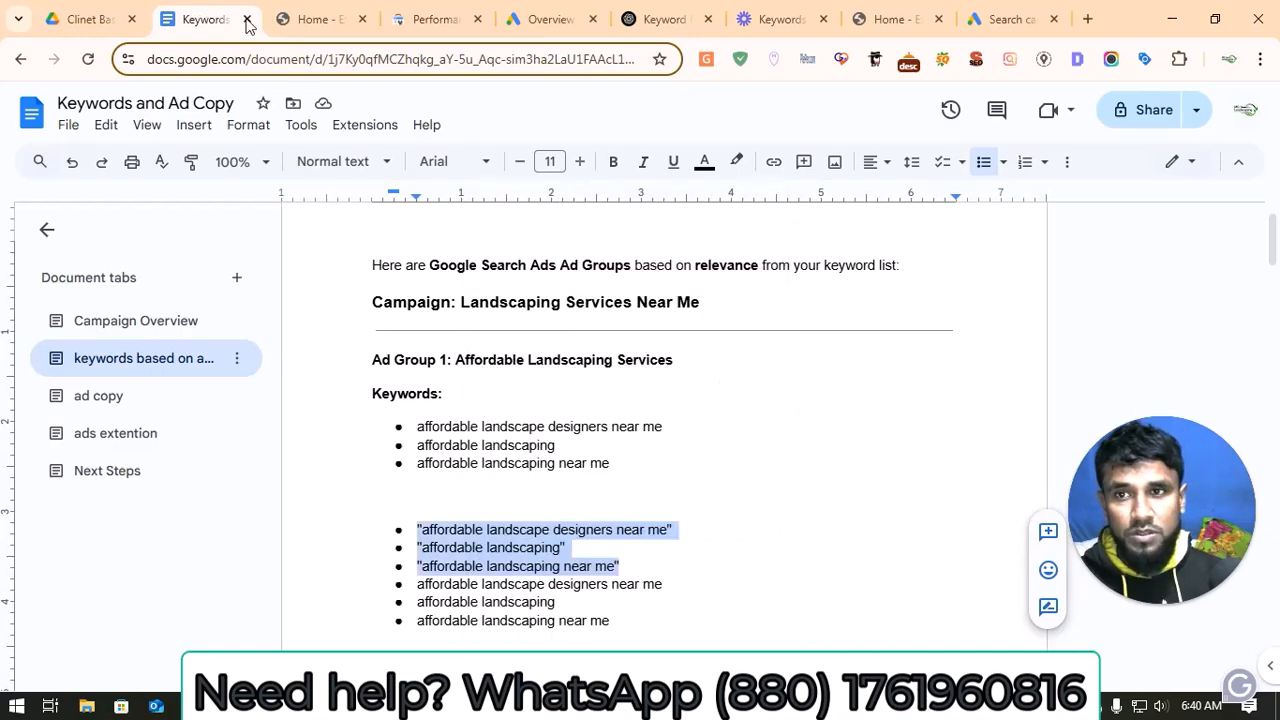
{"action": "left_click", "coordinate": [1008, 18]}
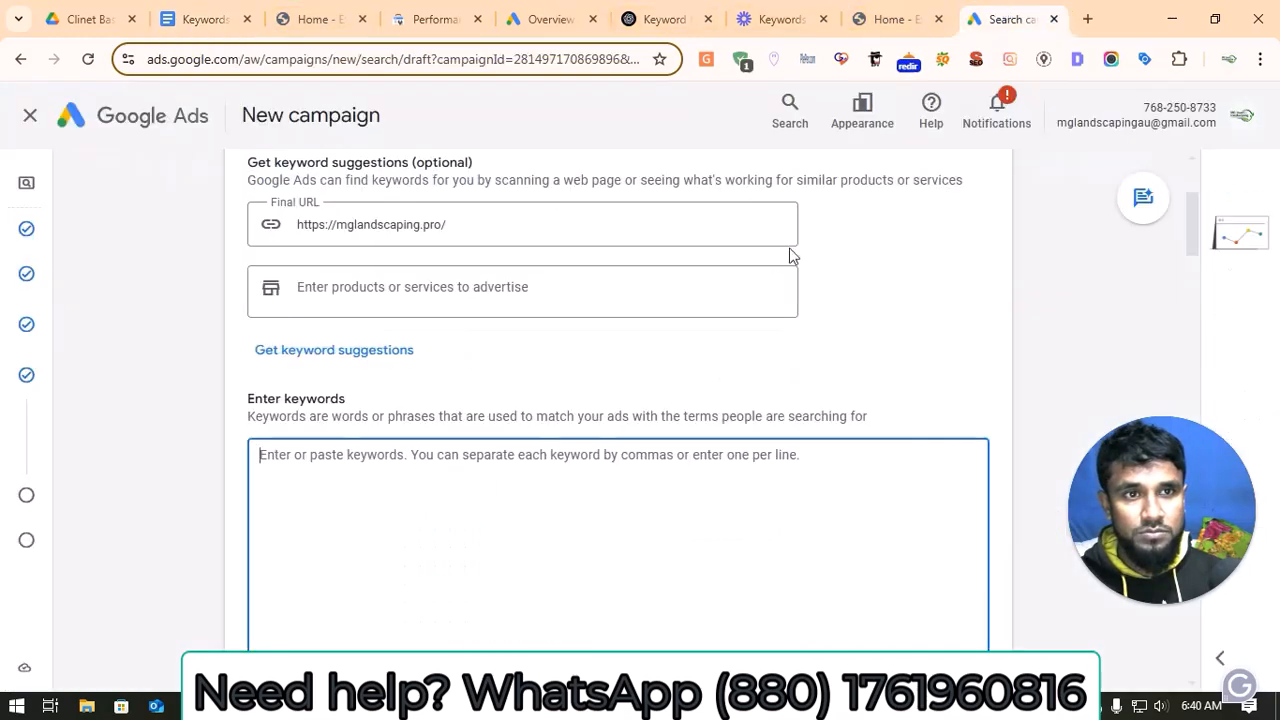
{"action": "right_click", "coordinate": [397, 458]}
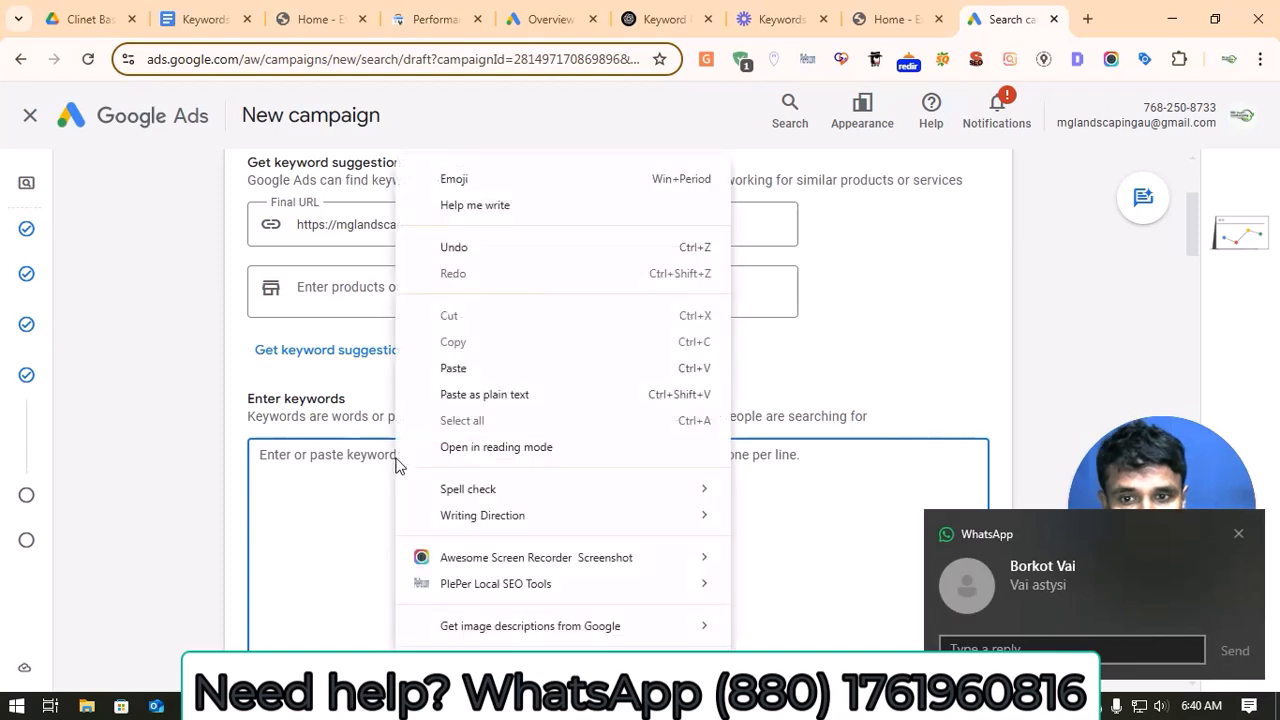
{"action": "left_click", "coordinate": [462, 374]}
{"action": "scroll", "coordinate": [455, 470], "scroll_direction": "down", "scroll_amount": 2}
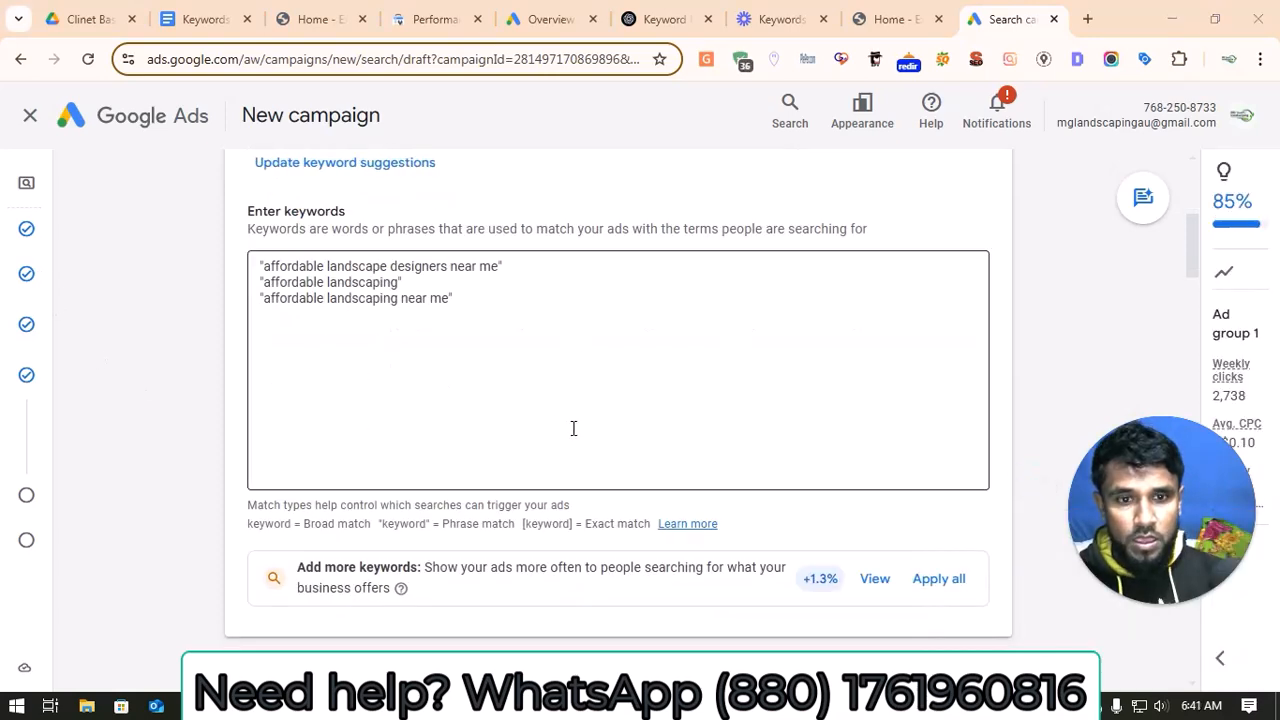
{"action": "scroll", "coordinate": [573, 430], "scroll_direction": "down", "scroll_amount": 4}
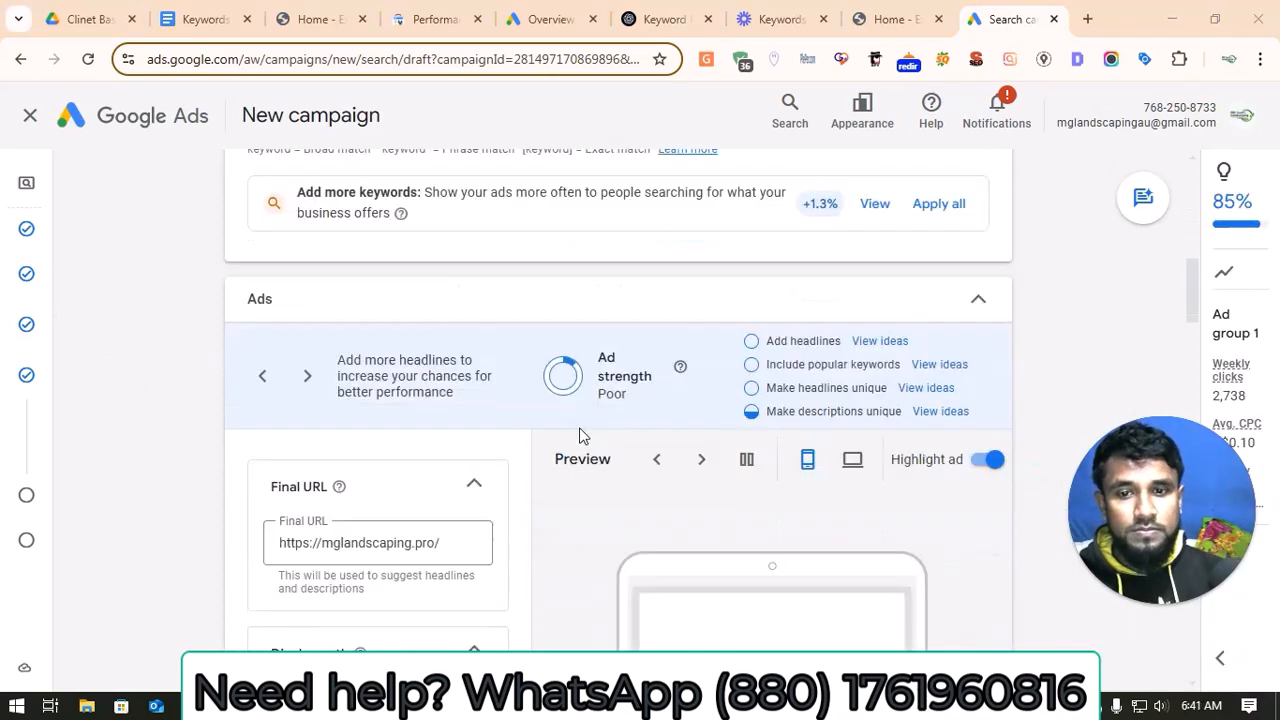
{"action": "scroll", "coordinate": [586, 434], "scroll_direction": "up", "scroll_amount": 5}
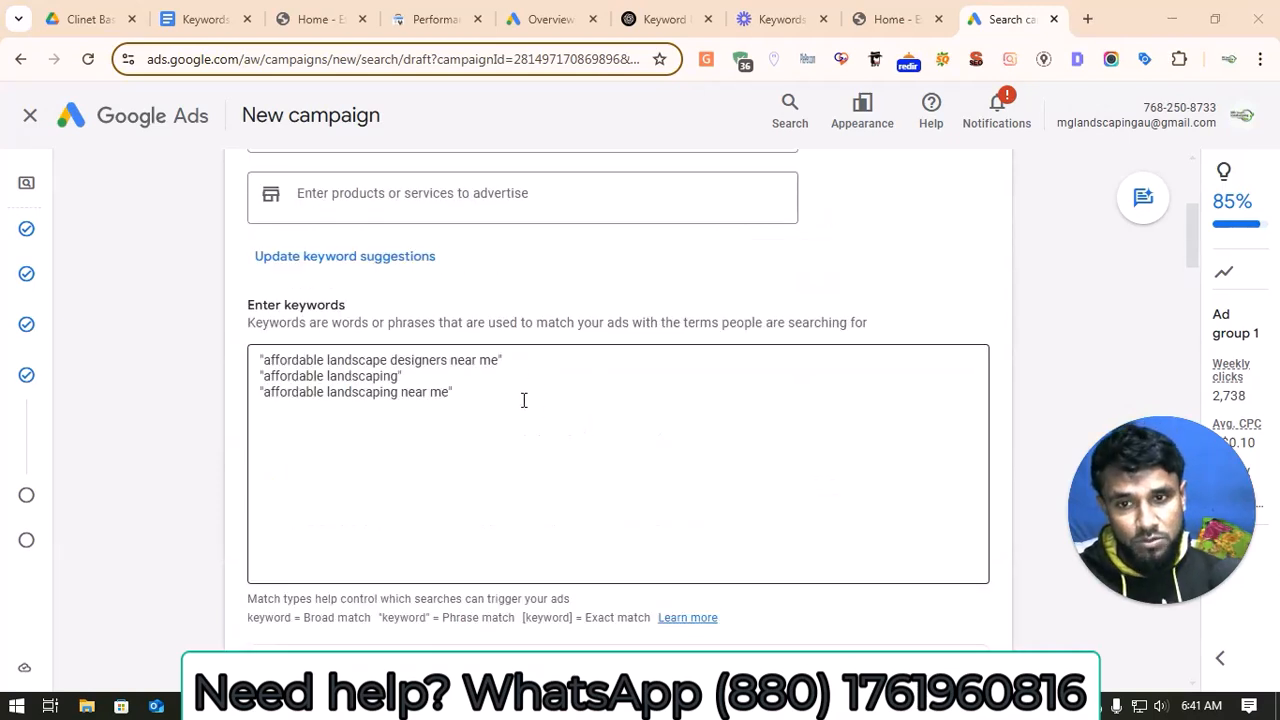
{"action": "left_click", "coordinate": [523, 400]}
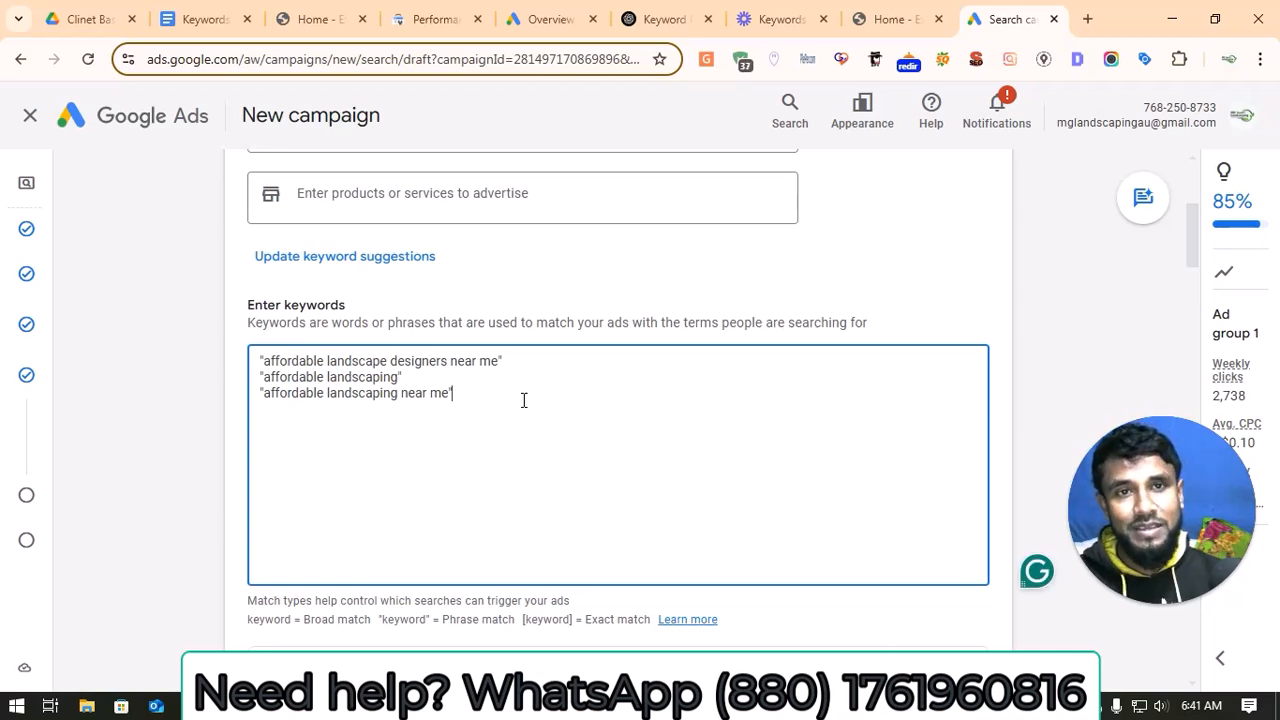
Step: Switch to the ChatGPT keyword chat, send "please give me exact match keyword", and copy the reply
{"action": "left_click", "coordinate": [630, 14]}
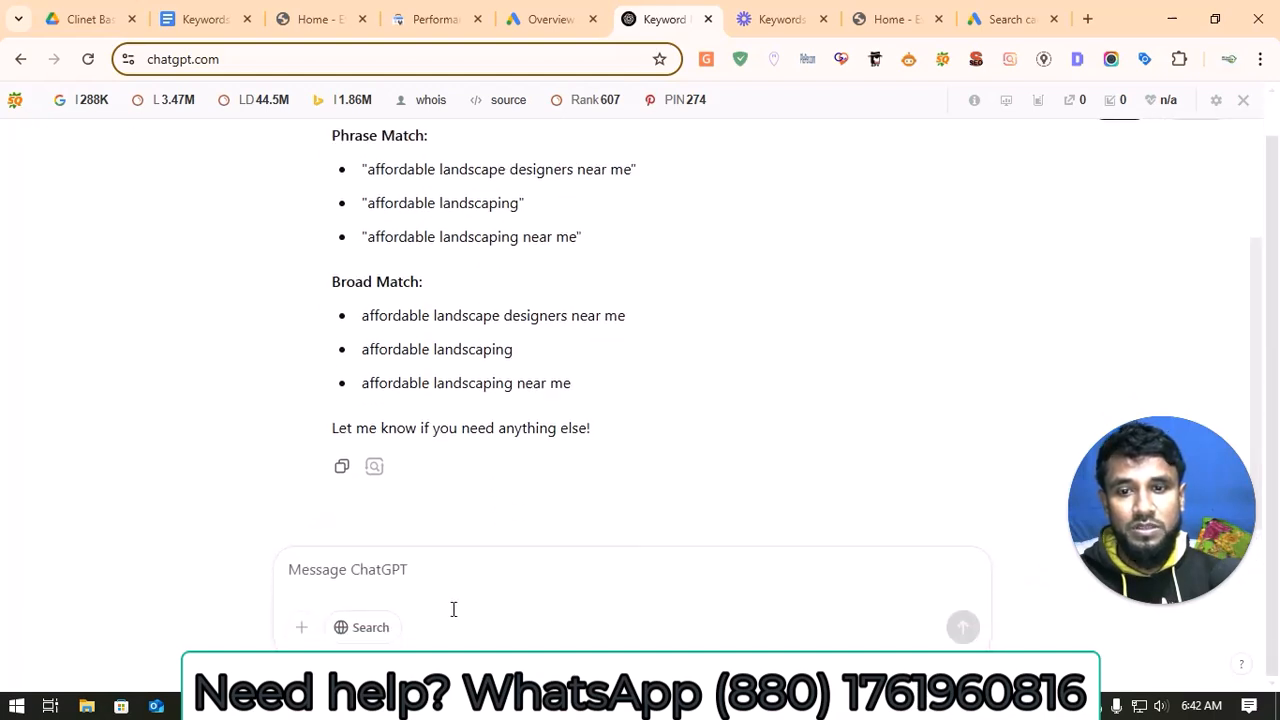
{"action": "type", "text": "pl"}
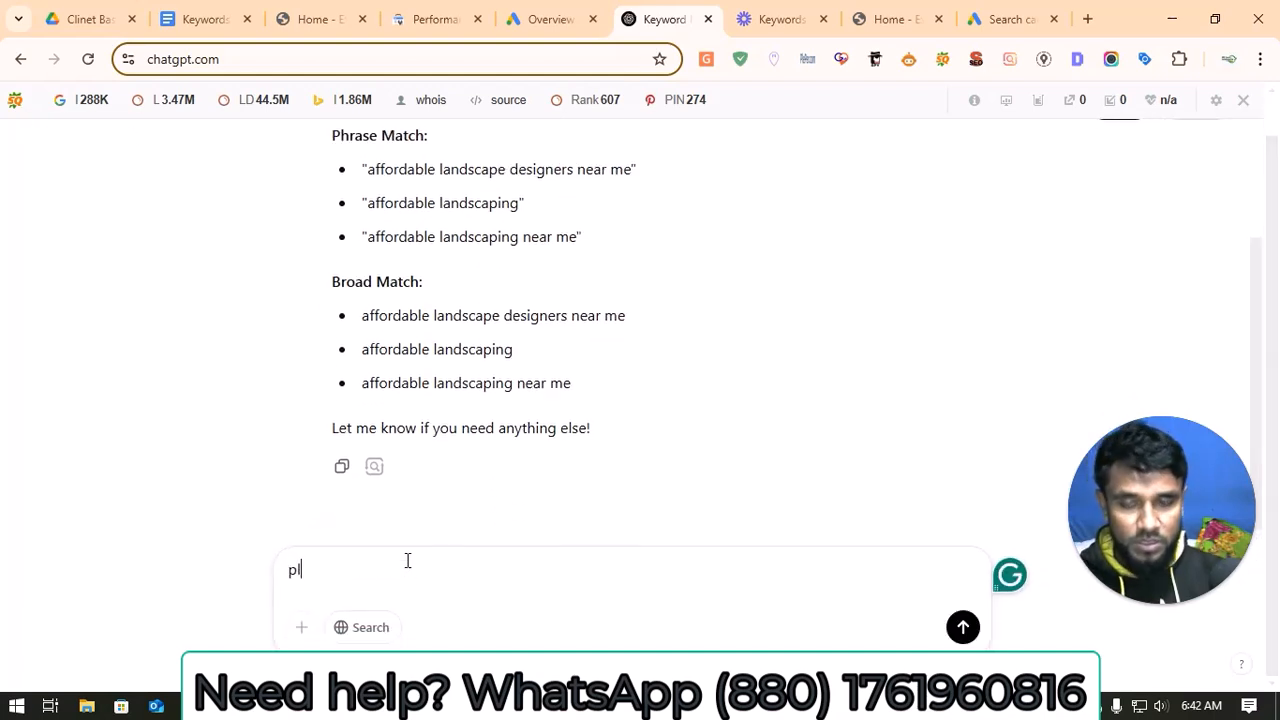
{"action": "type", "text": "ease "}
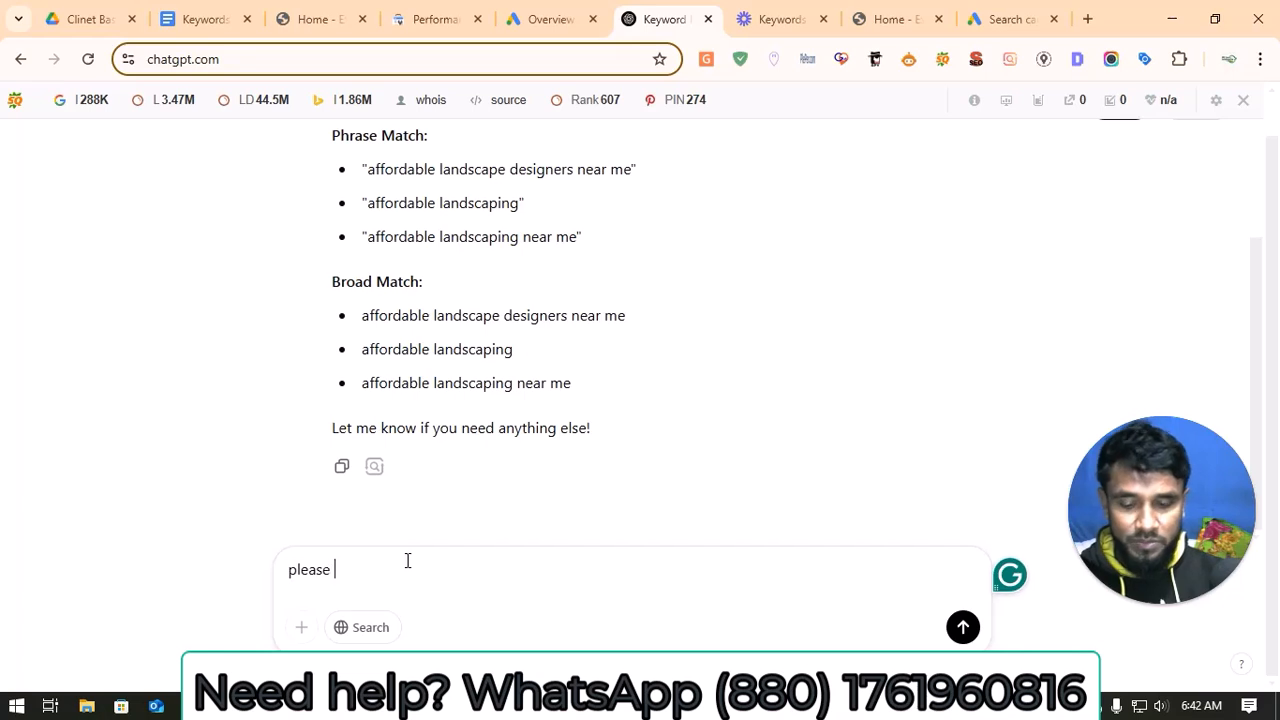
{"action": "type", "text": "give me "}
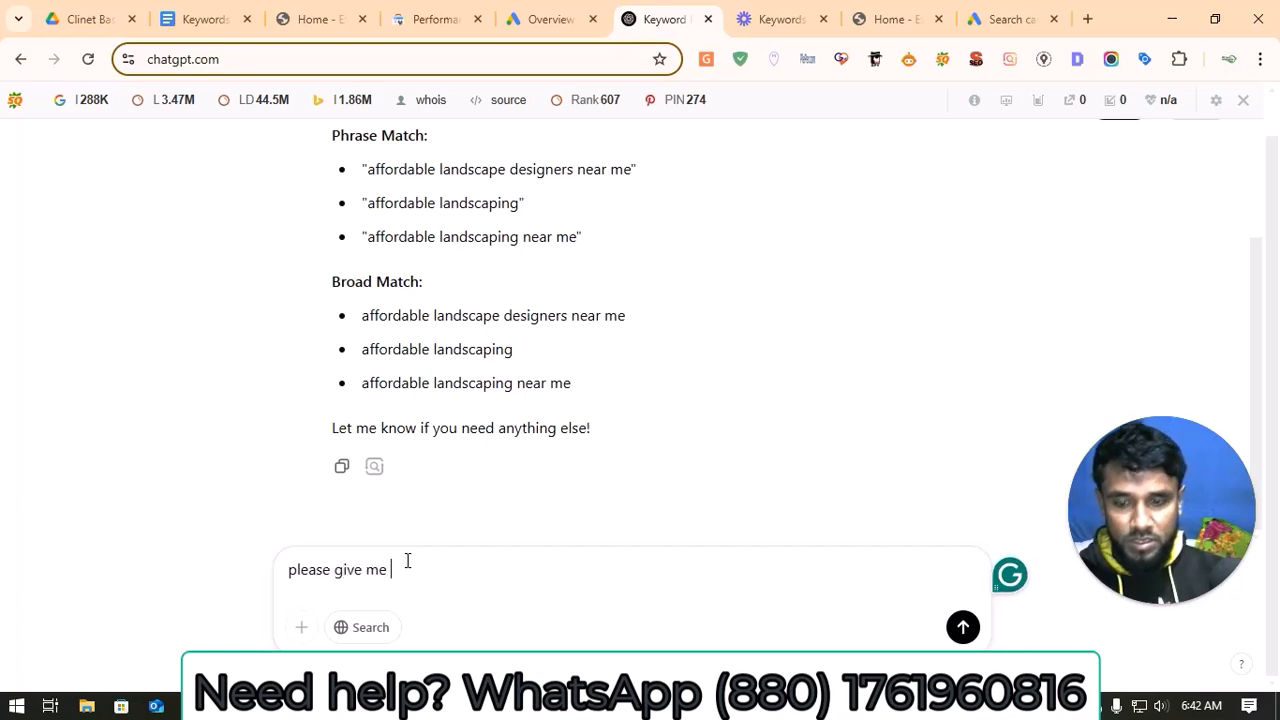
{"action": "type", "text": "exact ma"}
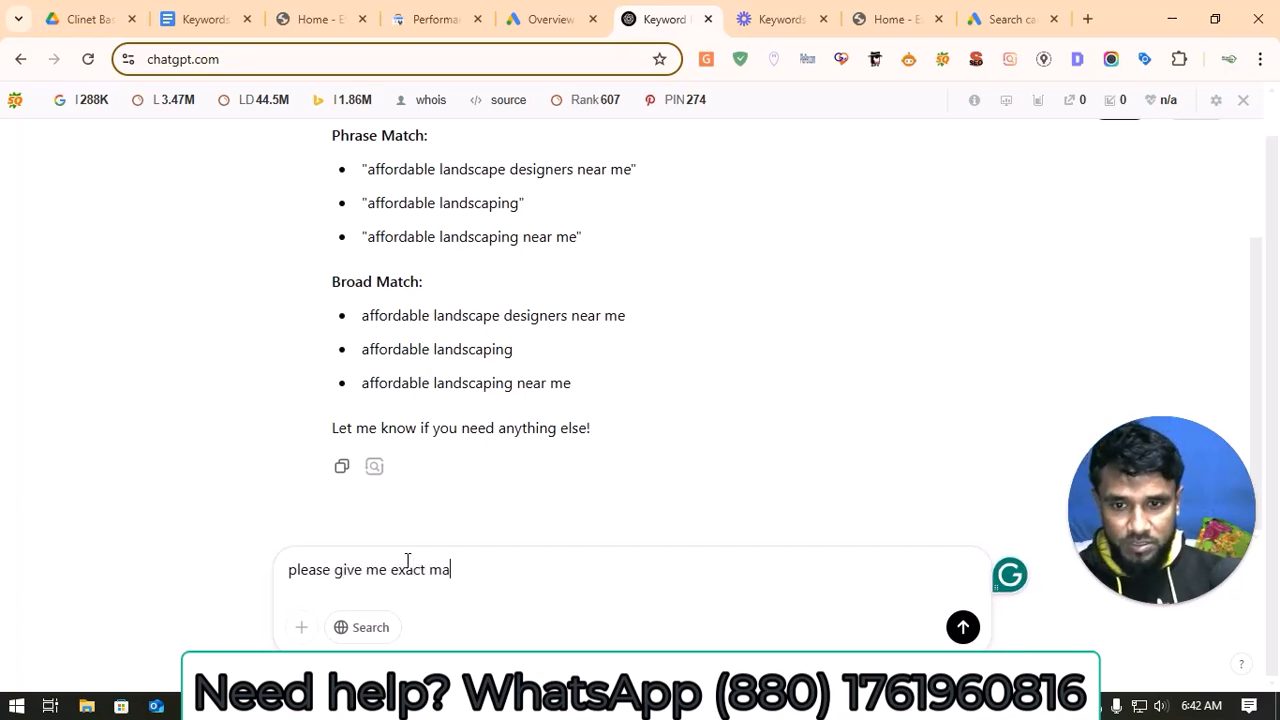
{"action": "type", "text": "tch keyword"}
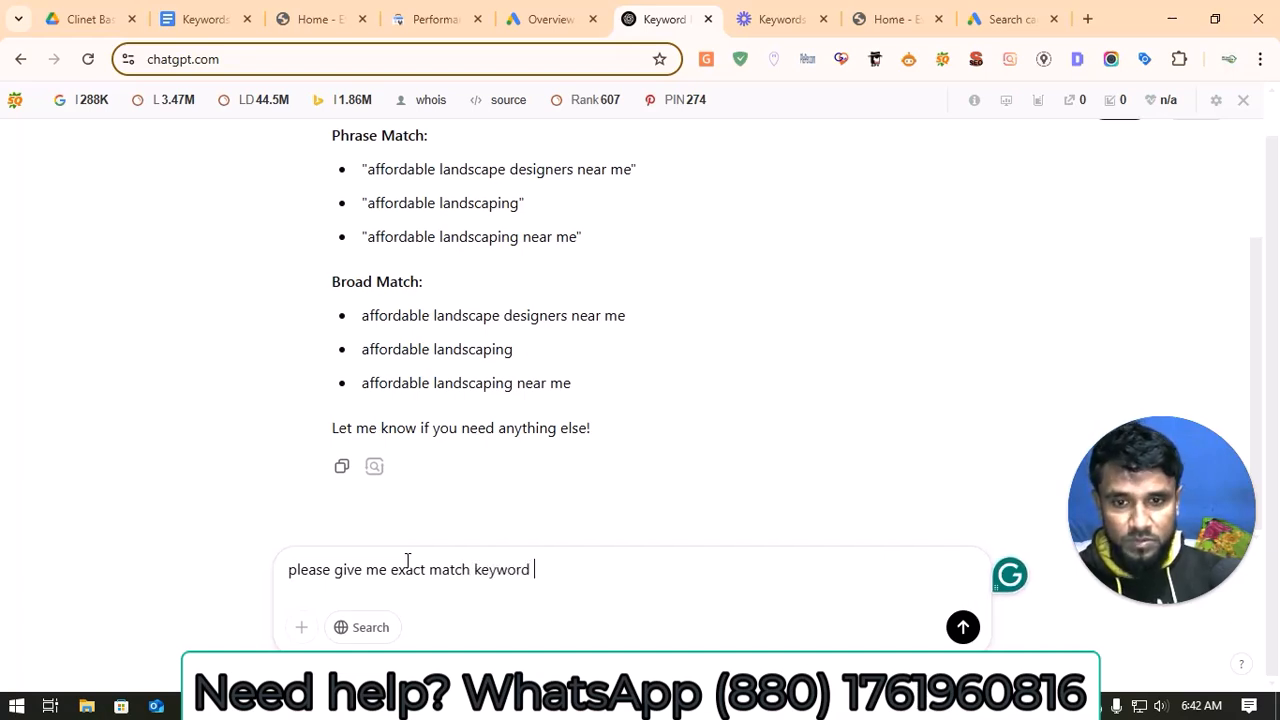
{"action": "key", "text": "Return"}
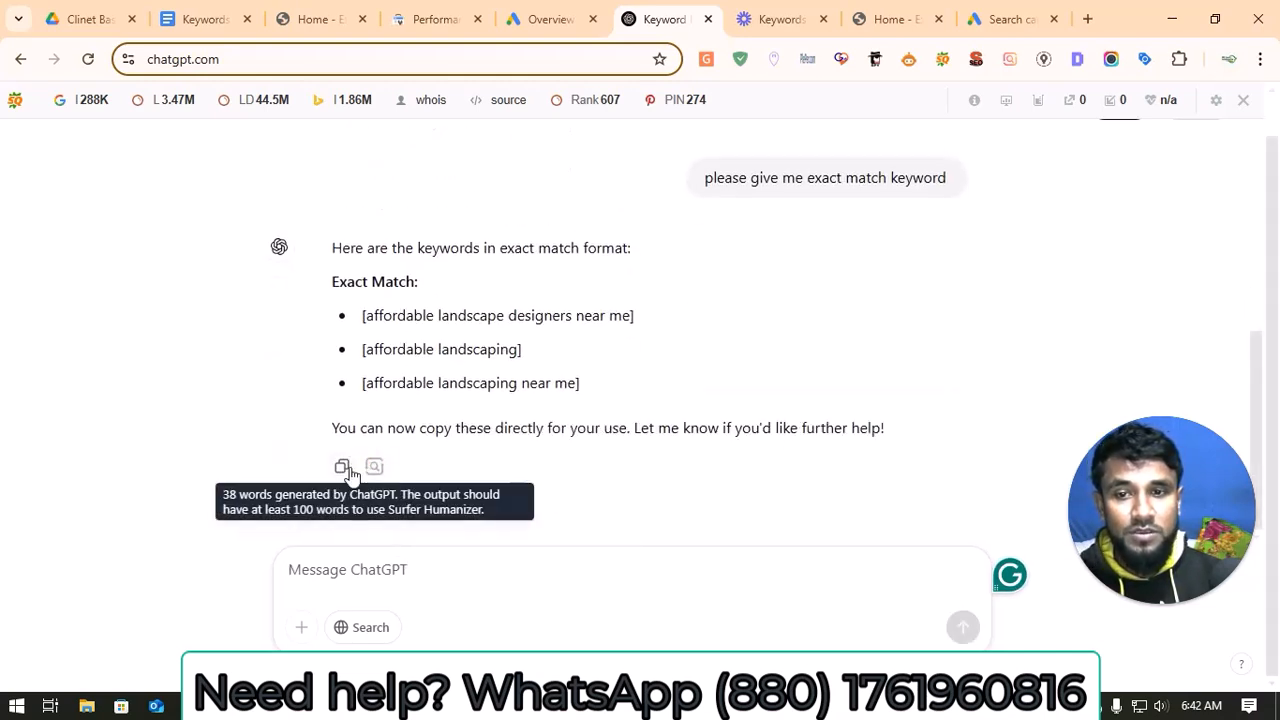
{"action": "left_click", "coordinate": [342, 467]}
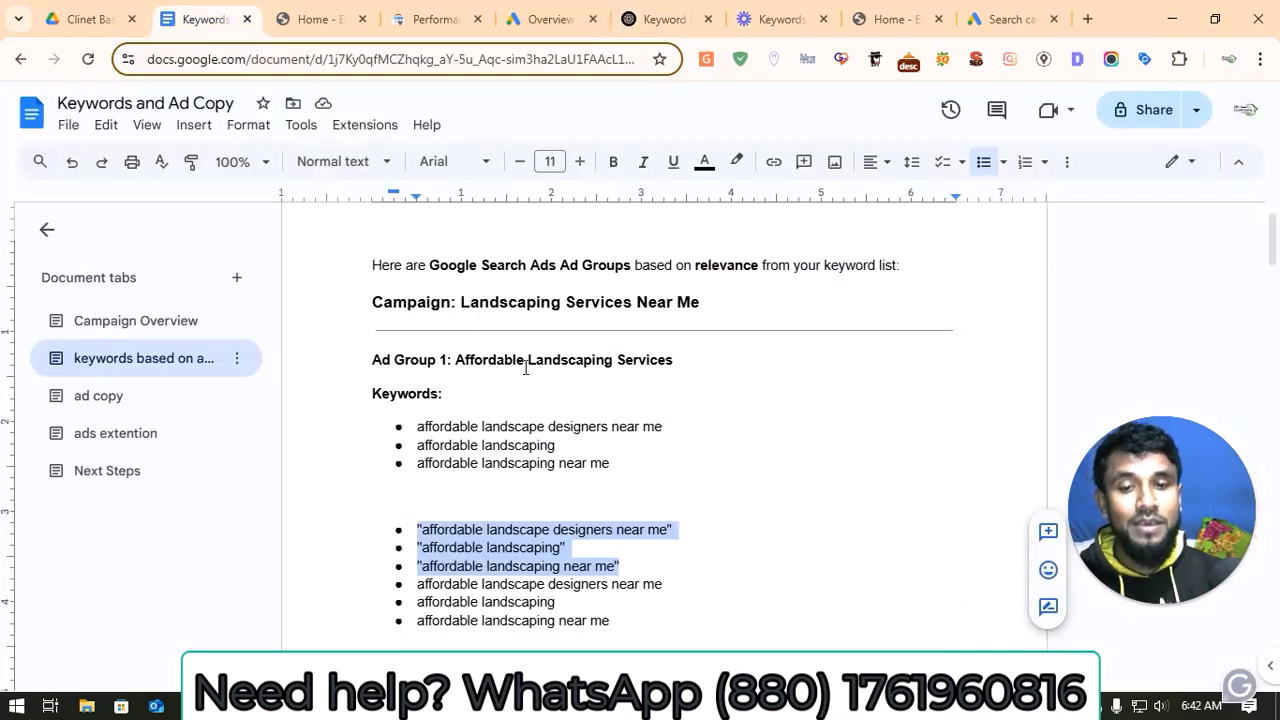
Step: Paste the copied exact-match reply below the Ad Group 1 keyword list in the Keywords and Ad Copy document
{"action": "scroll", "coordinate": [619, 581], "scroll_direction": "down", "scroll_amount": 1}
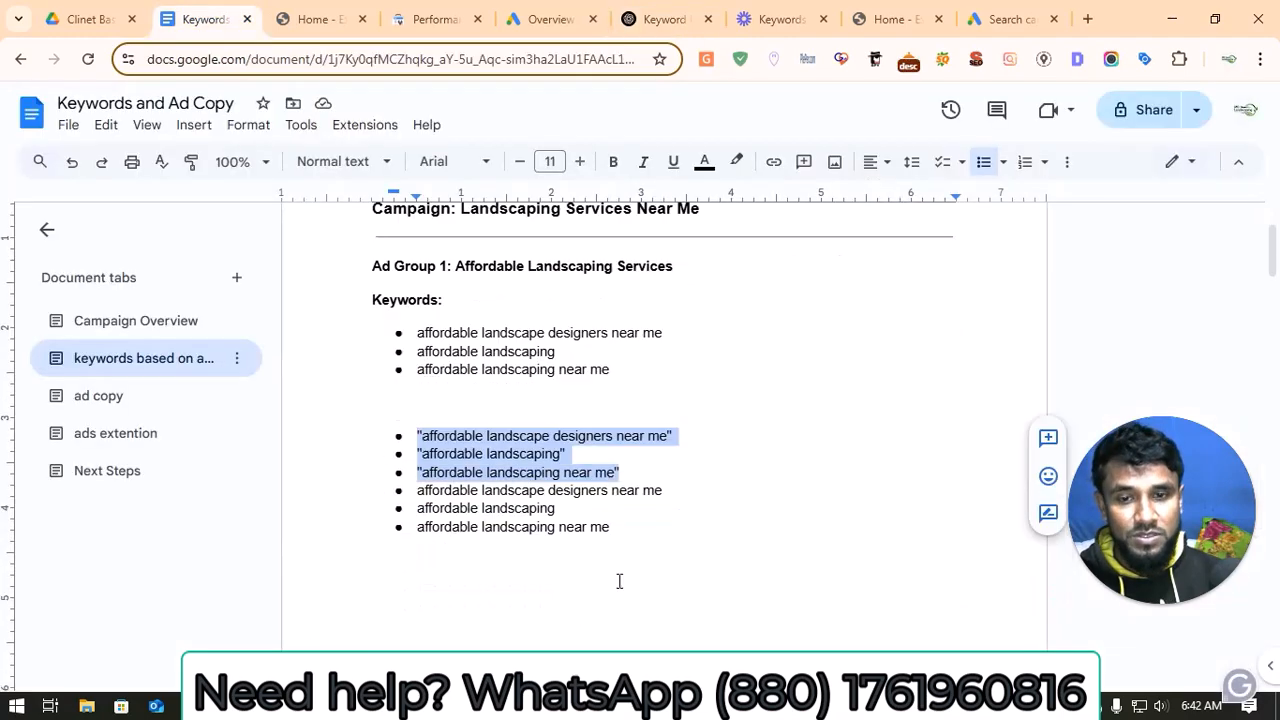
{"action": "left_click", "coordinate": [650, 533]}
{"action": "key", "text": "Return"}
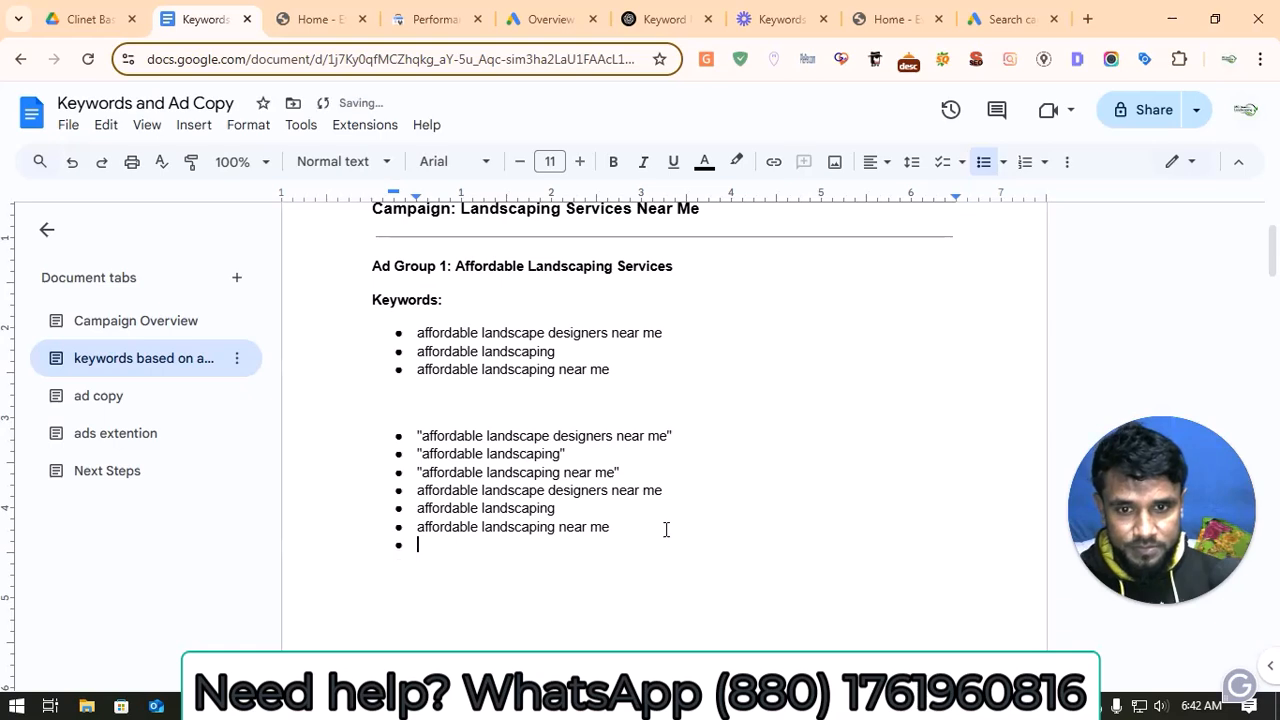
{"action": "key", "text": "Return"}
{"action": "key", "text": "ctrl+v"}
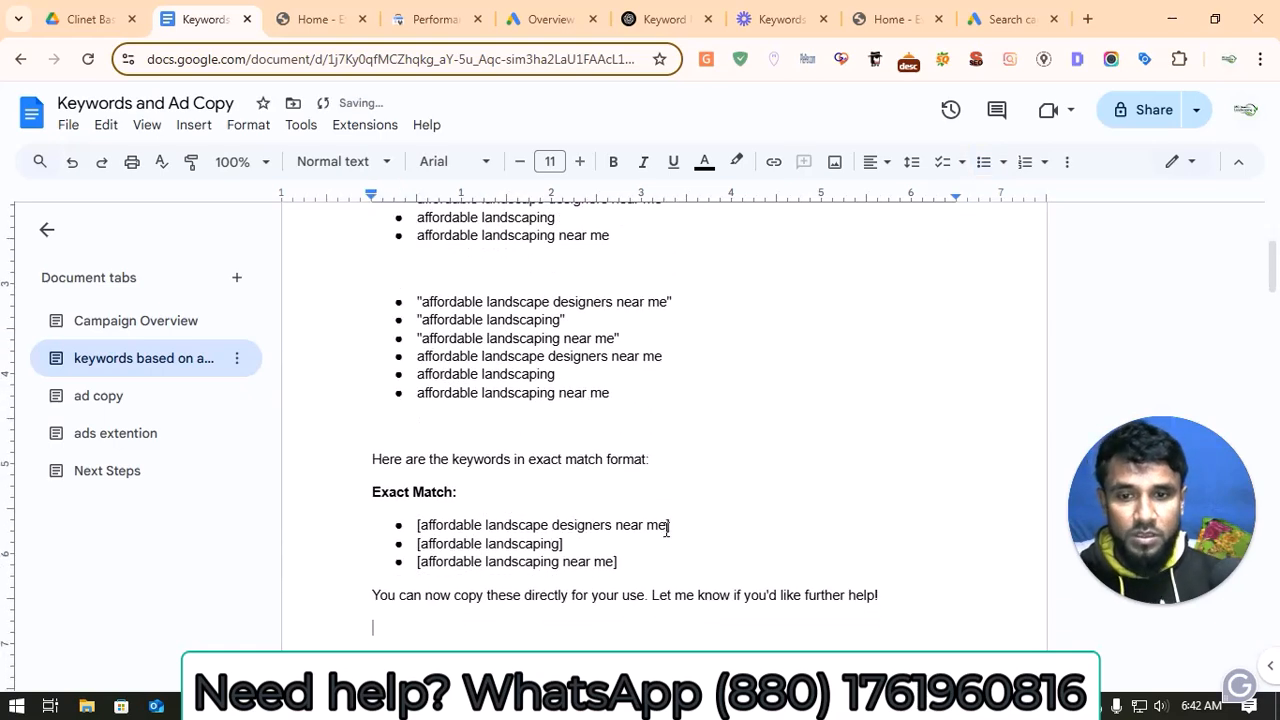
Step: Copy the three bracketed exact-match keywords from the document and add them below the phrase-match keywords in the campaign's Ad group 1
{"action": "left_click_drag", "start_coordinate": [621, 565], "coordinate": [396, 519]}
{"action": "right_click", "coordinate": [430, 528]}
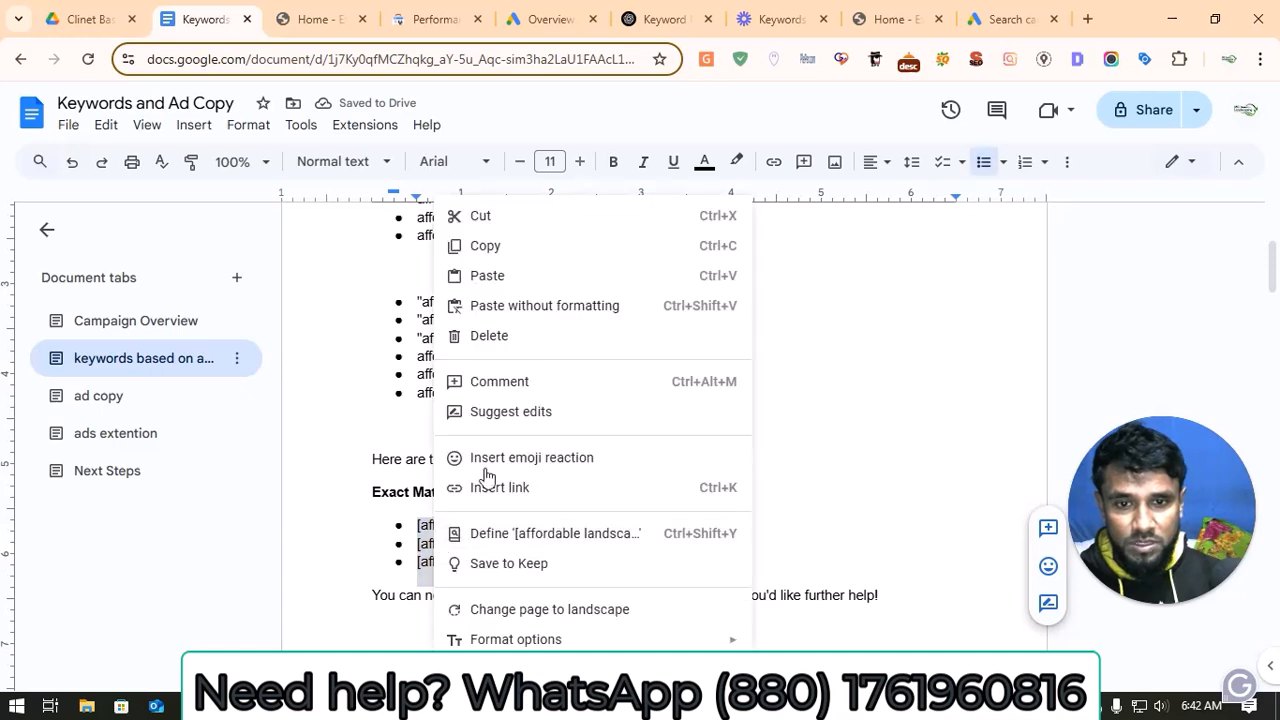
{"action": "left_click", "coordinate": [514, 247]}
{"action": "left_click", "coordinate": [540, 19]}
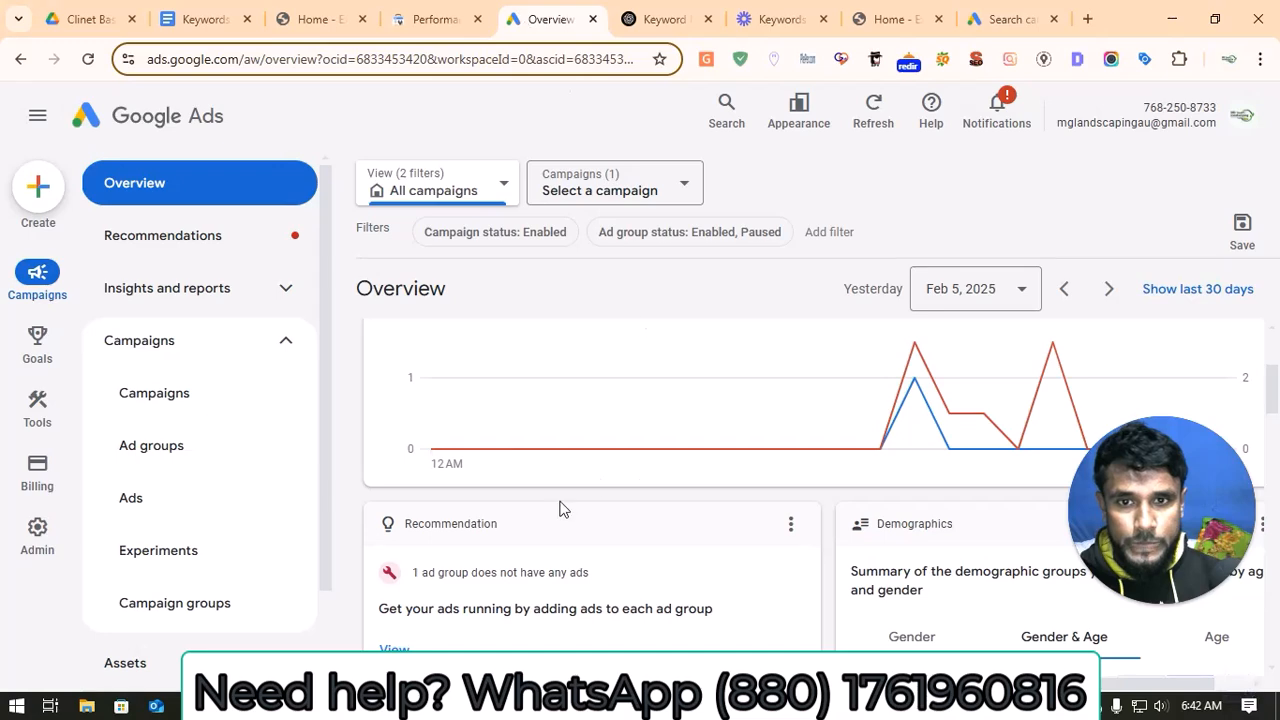
{"action": "left_click", "coordinate": [1012, 19]}
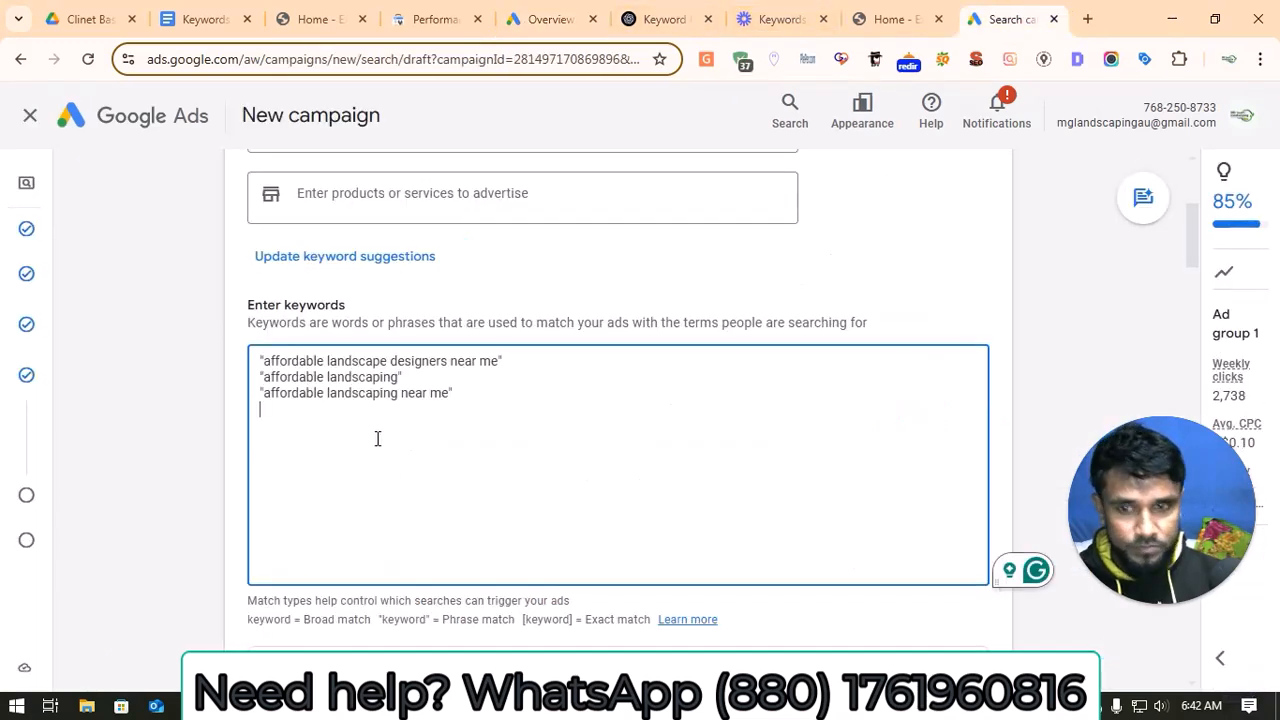
{"action": "key", "text": "ctrl+v"}
Step: Set the ad's display path to "best" and "landscaper"
{"action": "scroll", "coordinate": [400, 452], "scroll_direction": "down", "scroll_amount": 2}
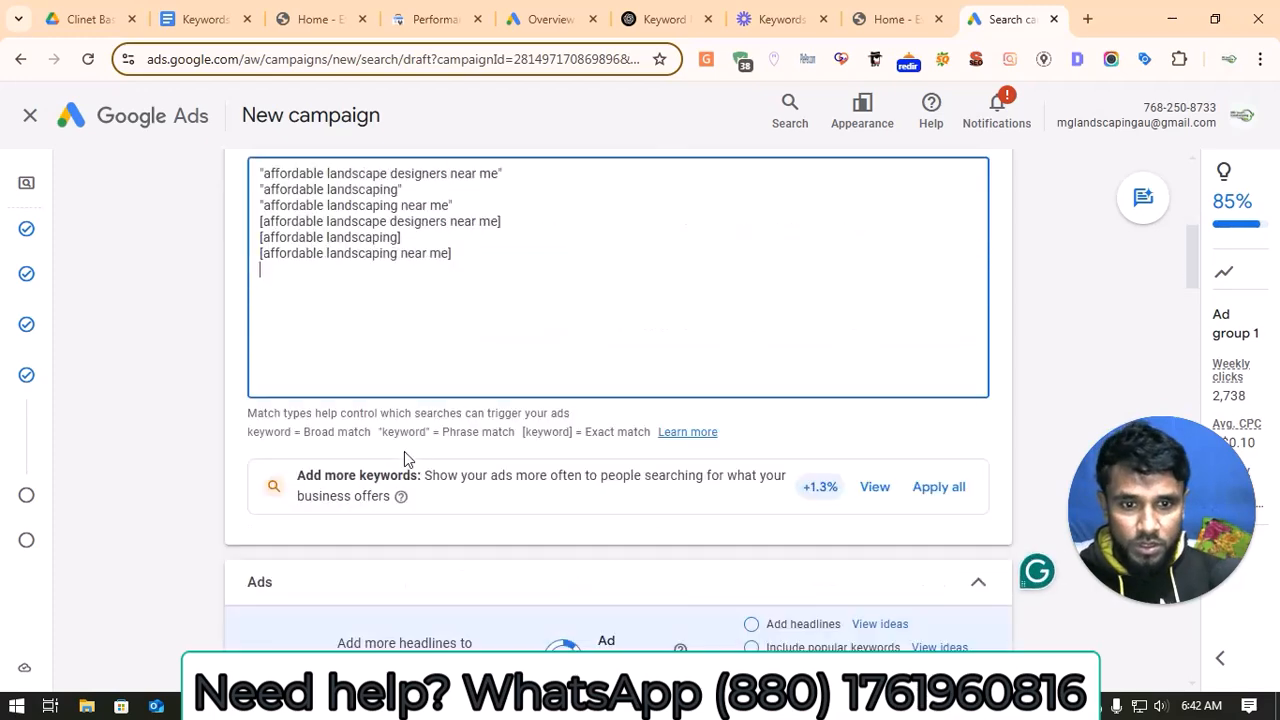
{"action": "scroll", "coordinate": [405, 455], "scroll_direction": "down", "scroll_amount": 10}
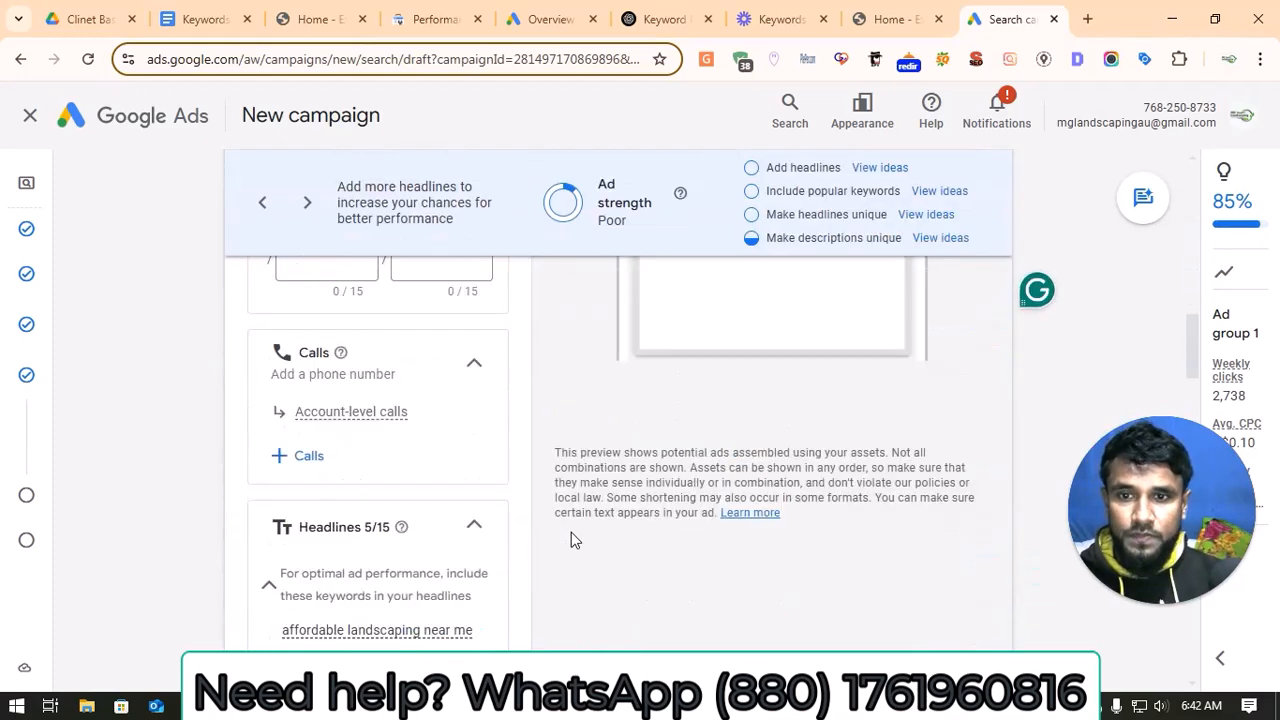
{"action": "scroll", "coordinate": [571, 540], "scroll_direction": "up", "scroll_amount": 2}
{"action": "left_click", "coordinate": [343, 448]}
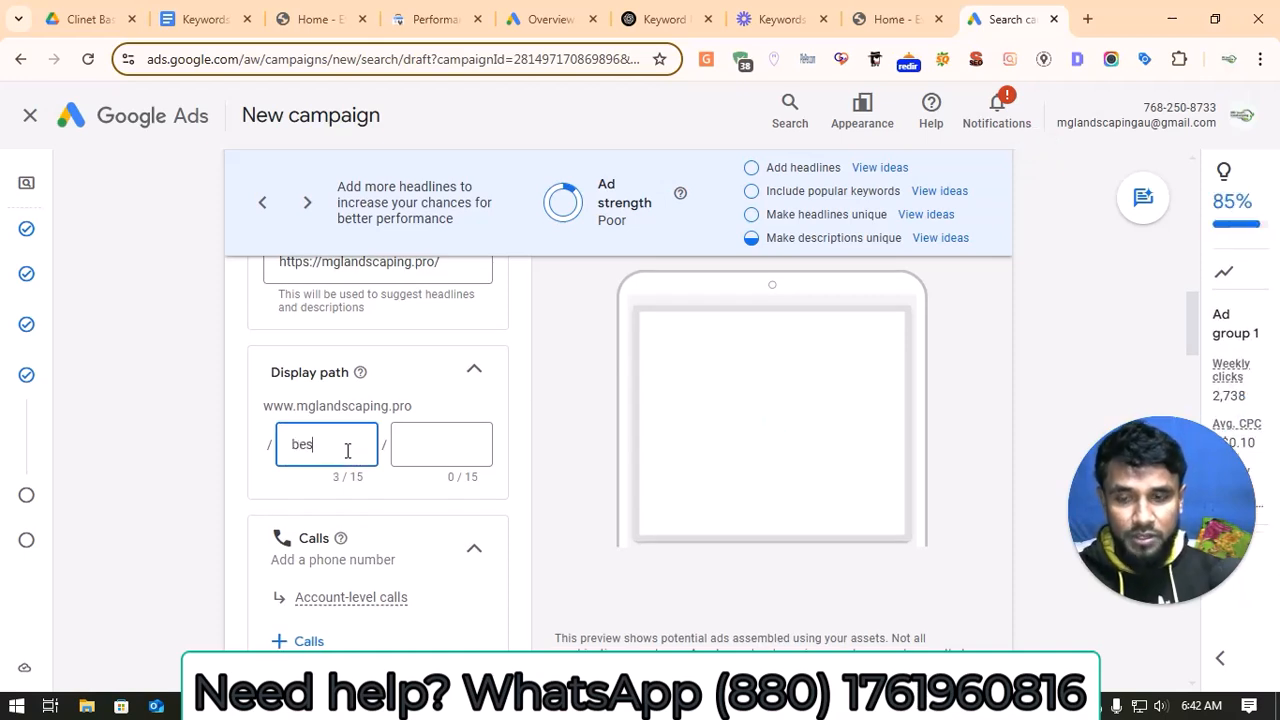
{"action": "left_click", "coordinate": [412, 443]}
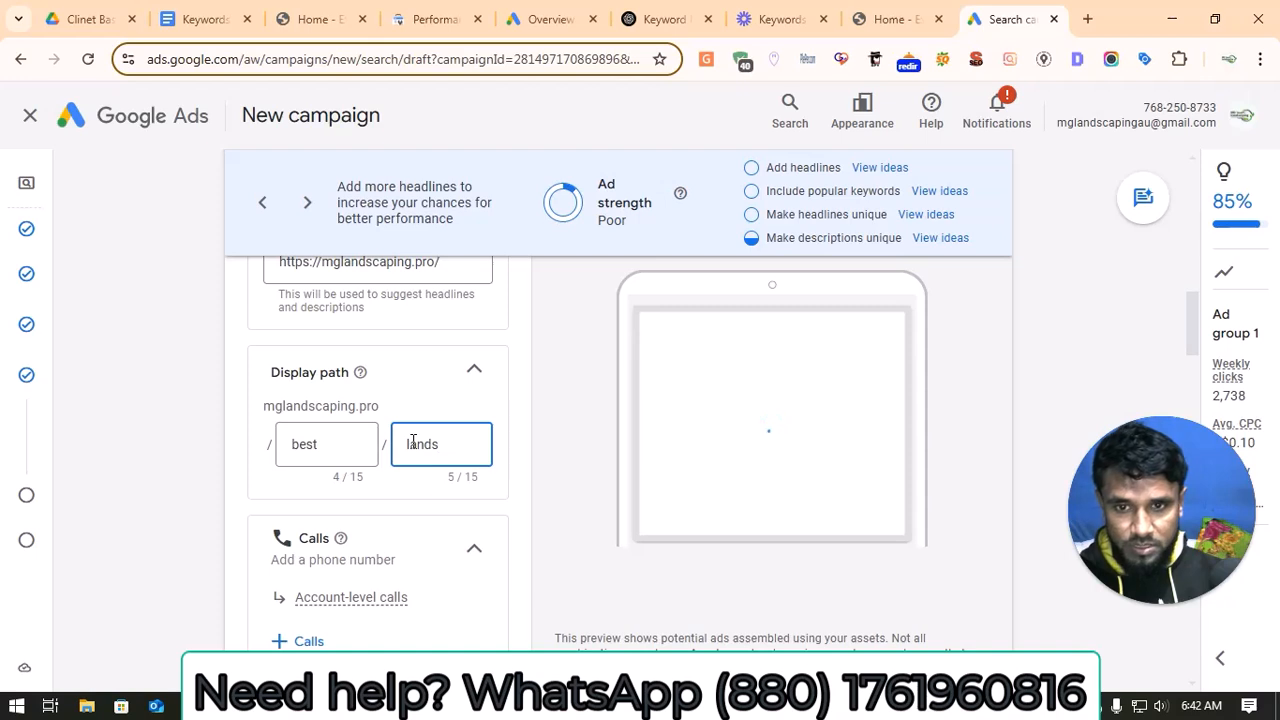
{"action": "type", "text": "landscaper"}
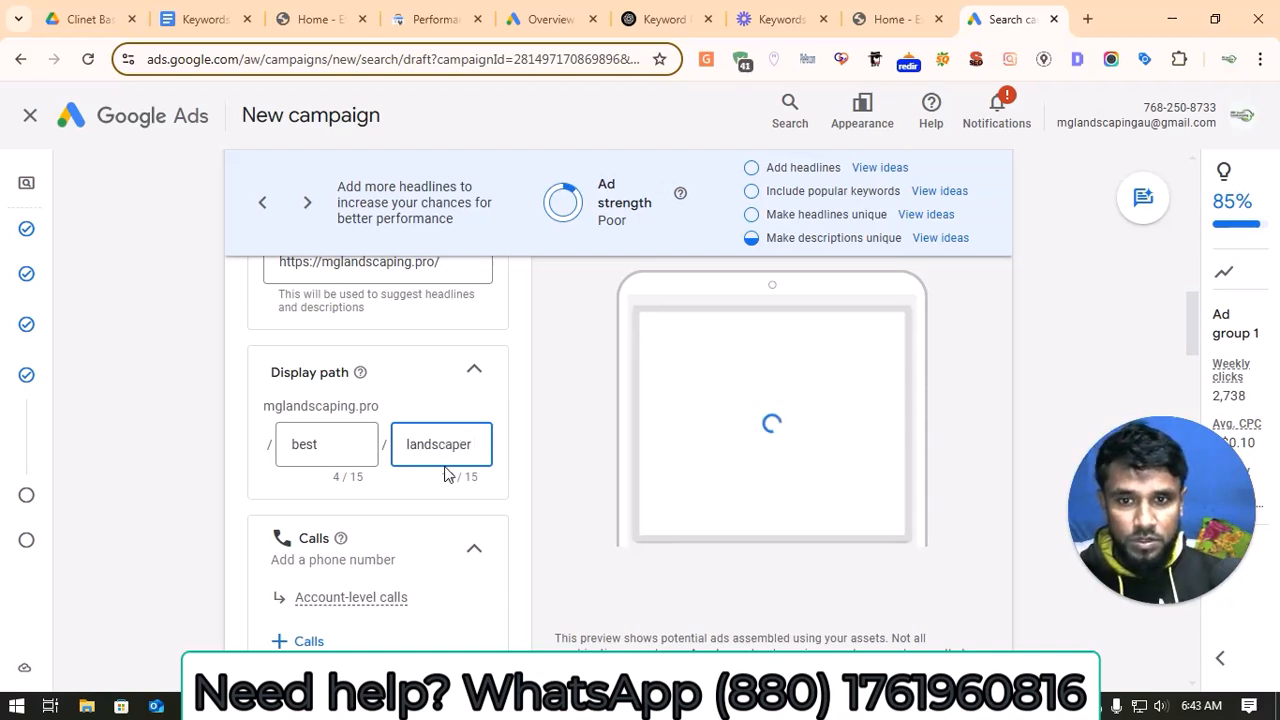
Step: Add the second listed phone number to the campaign as a call asset
{"action": "scroll", "coordinate": [446, 474], "scroll_direction": "down", "scroll_amount": 2}
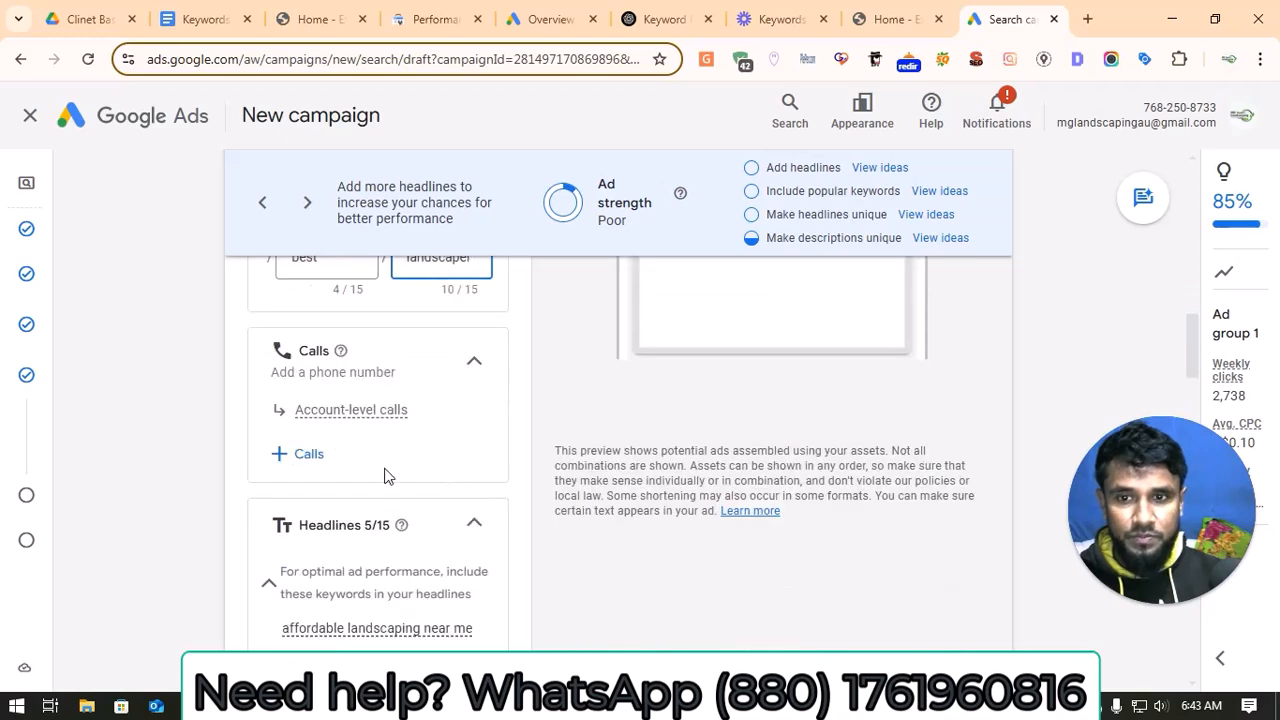
{"action": "scroll", "coordinate": [337, 440], "scroll_direction": "down", "scroll_amount": 1}
{"action": "scroll", "coordinate": [334, 437], "scroll_direction": "up", "scroll_amount": 1}
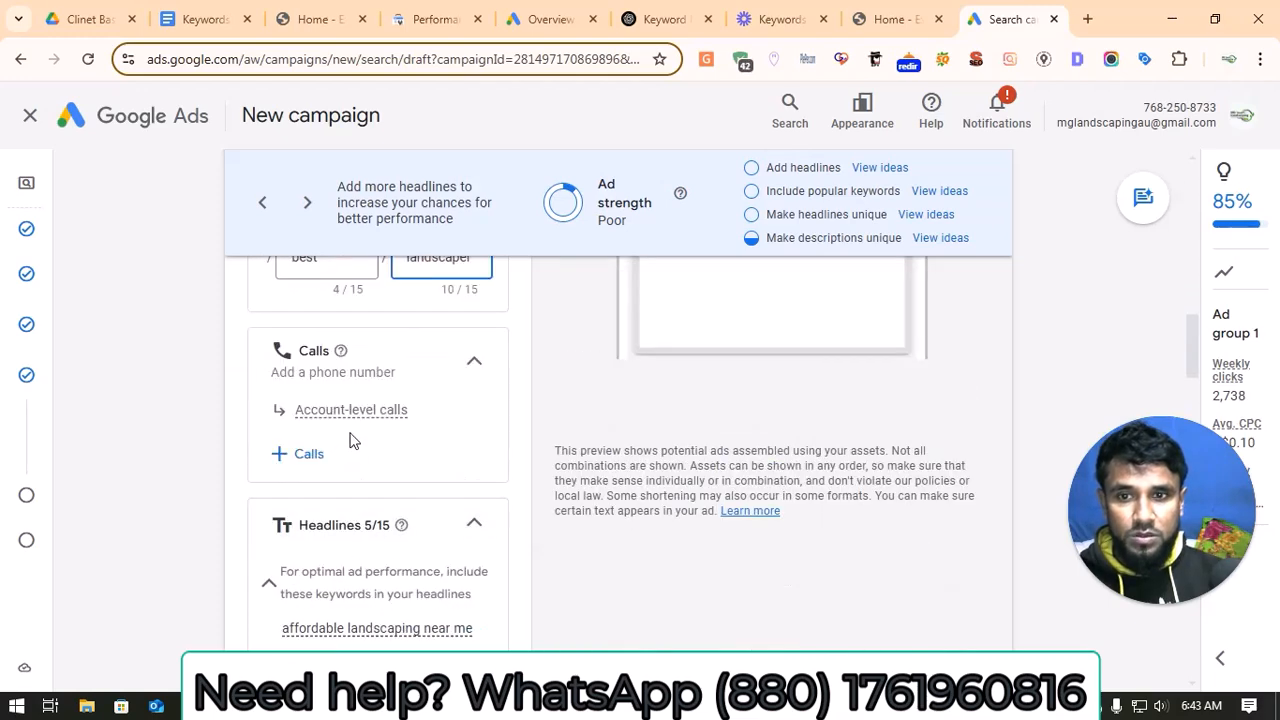
{"action": "mouse_move", "coordinate": [368, 425]}
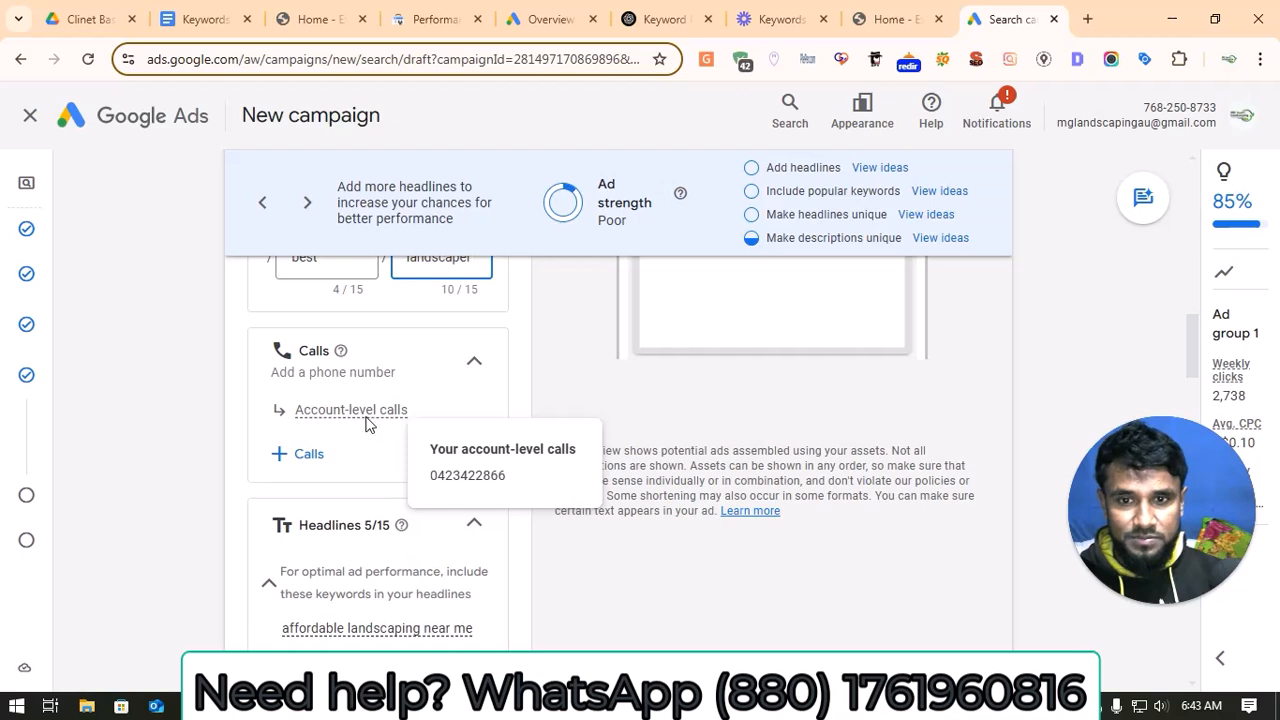
{"action": "left_click", "coordinate": [321, 453]}
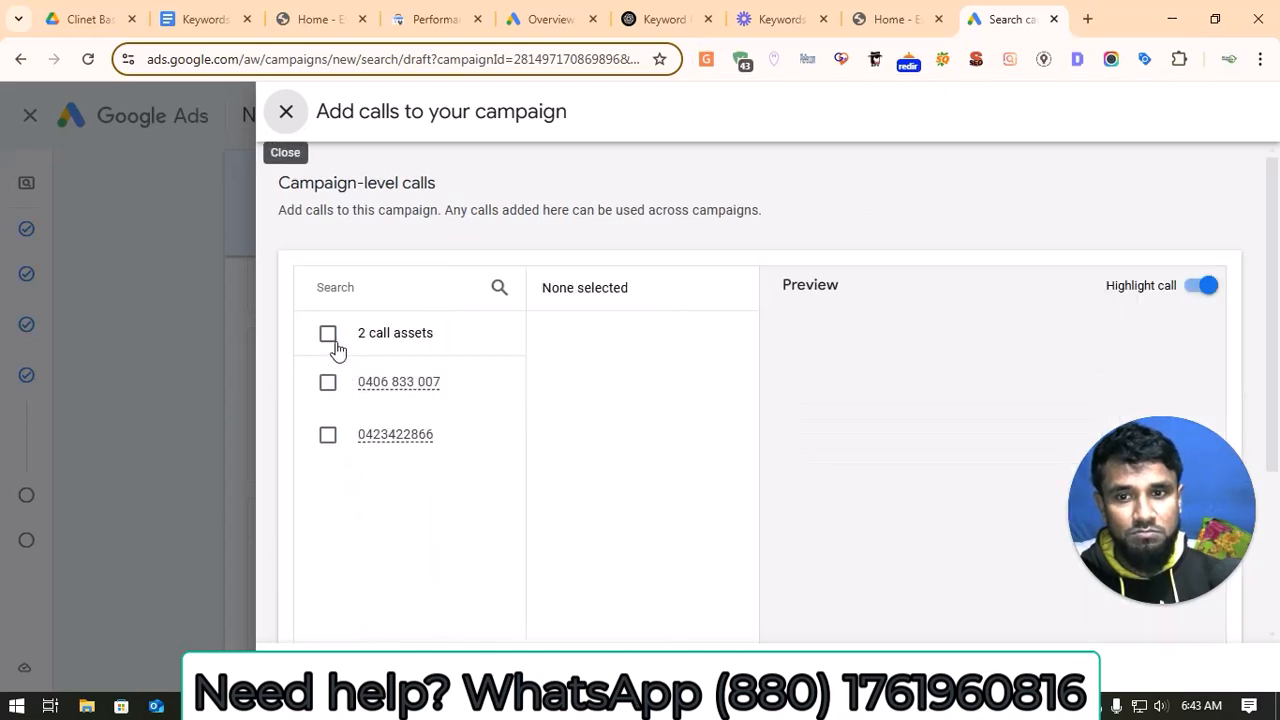
{"action": "left_click", "coordinate": [328, 434]}
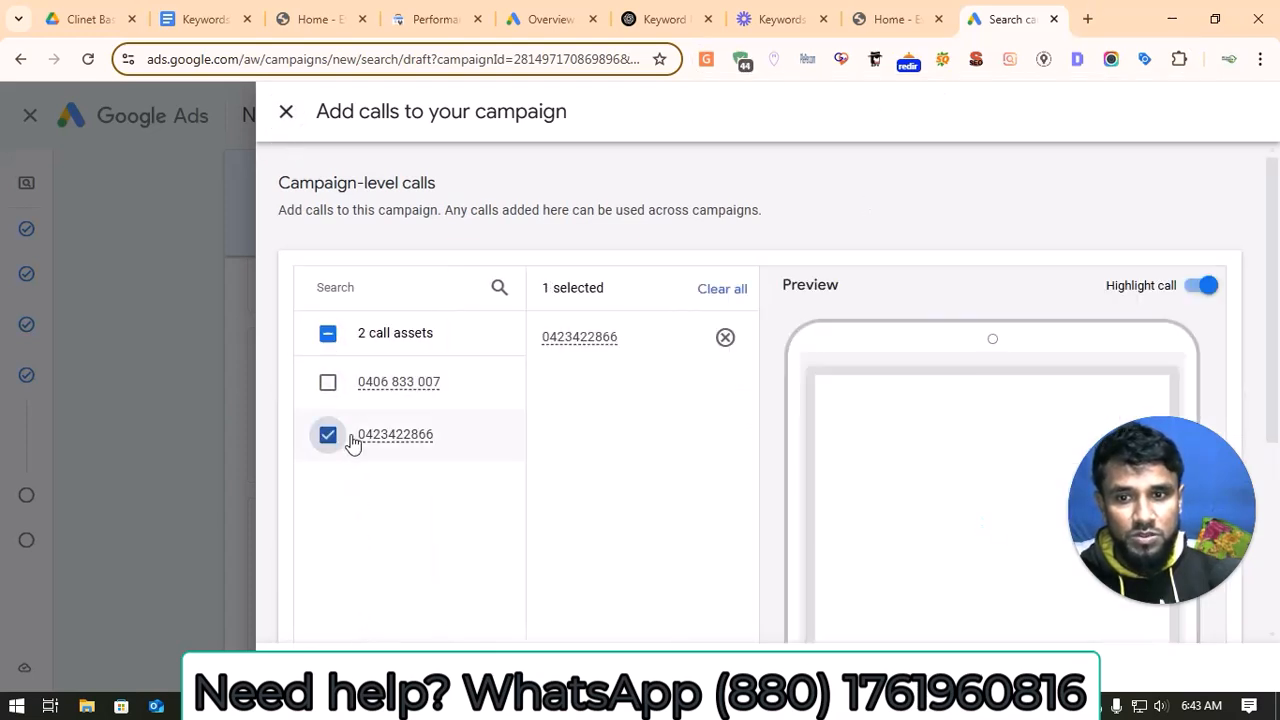
{"action": "left_click", "coordinate": [324, 668]}
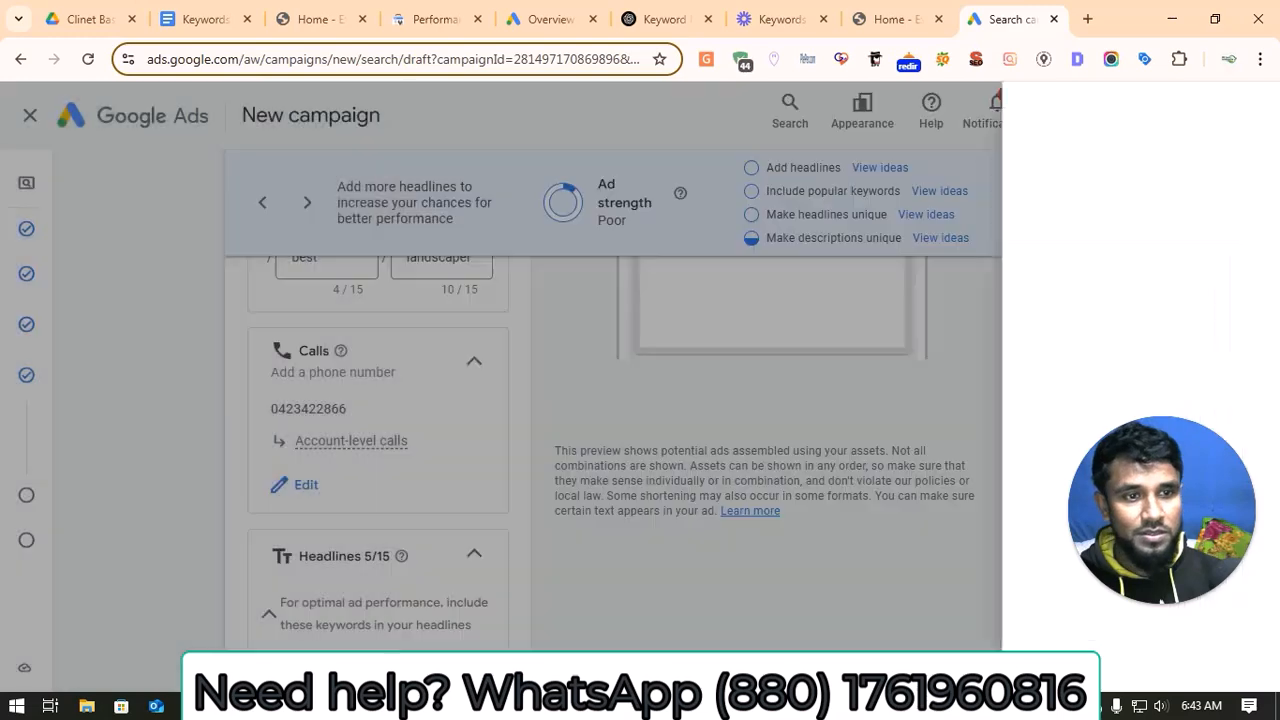
{"action": "scroll", "coordinate": [419, 470], "scroll_direction": "down", "scroll_amount": 4}
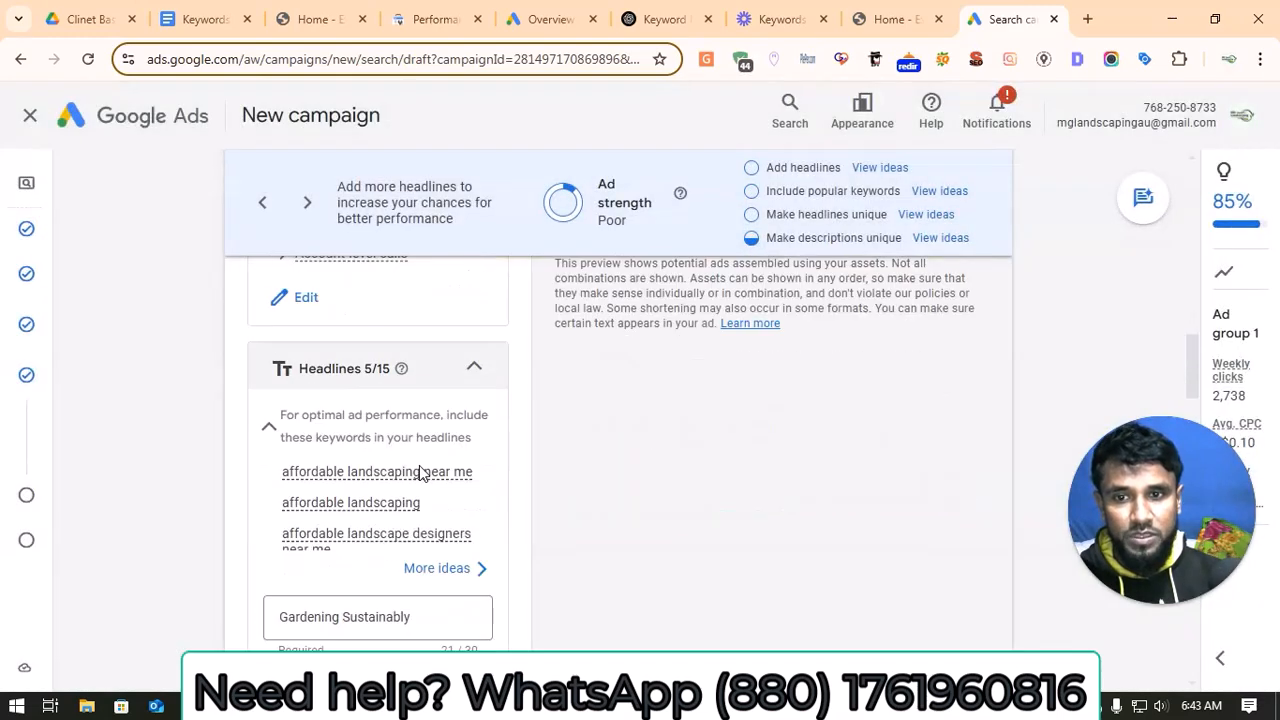
Step: Clear the ad's first headline and copy "Affordable Landscaping Near You" from the ad copy section of the Keywords and Ad Copy document
{"action": "triple_click", "coordinate": [368, 437]}
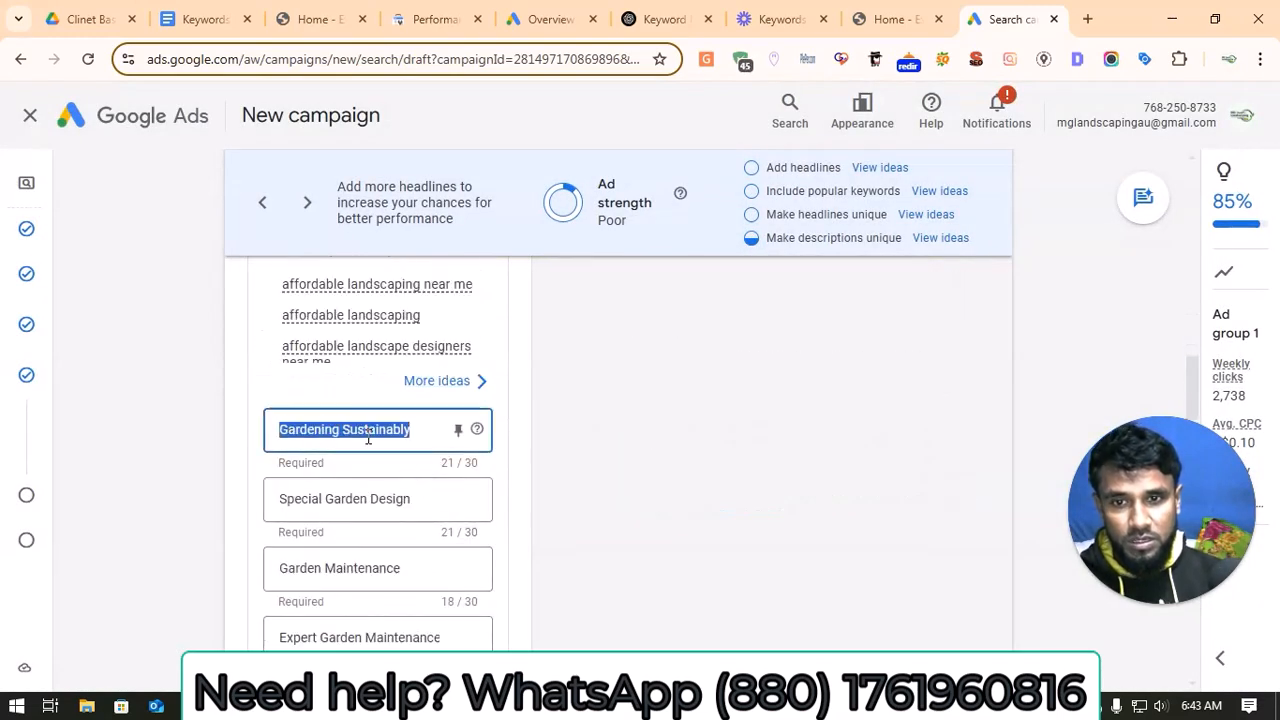
{"action": "key", "text": "BackSpace"}
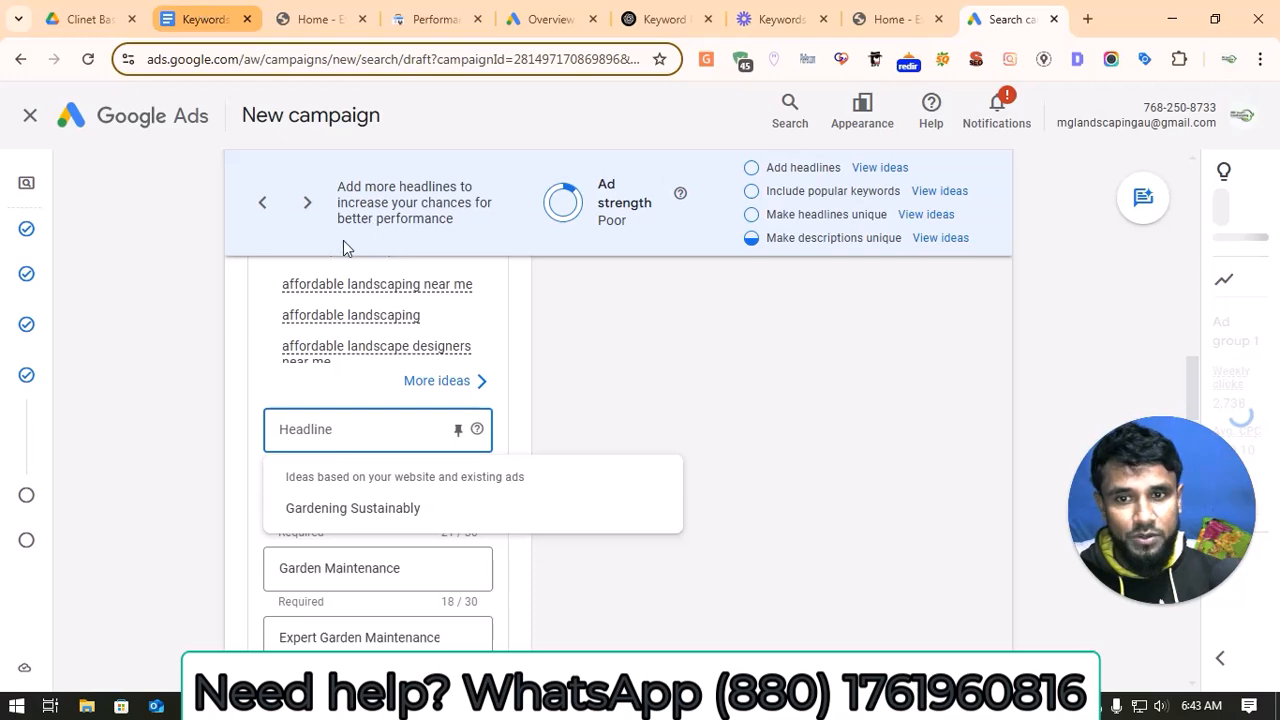
{"action": "left_click", "coordinate": [205, 17]}
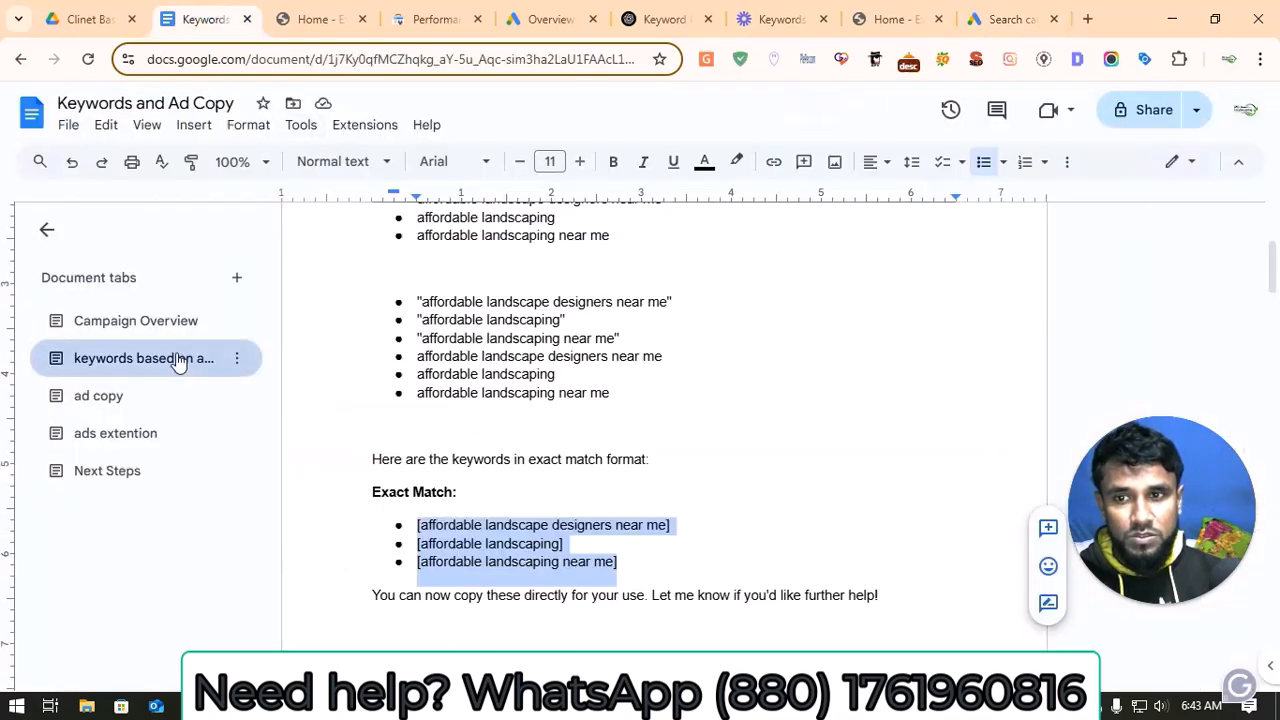
{"action": "left_click", "coordinate": [134, 400]}
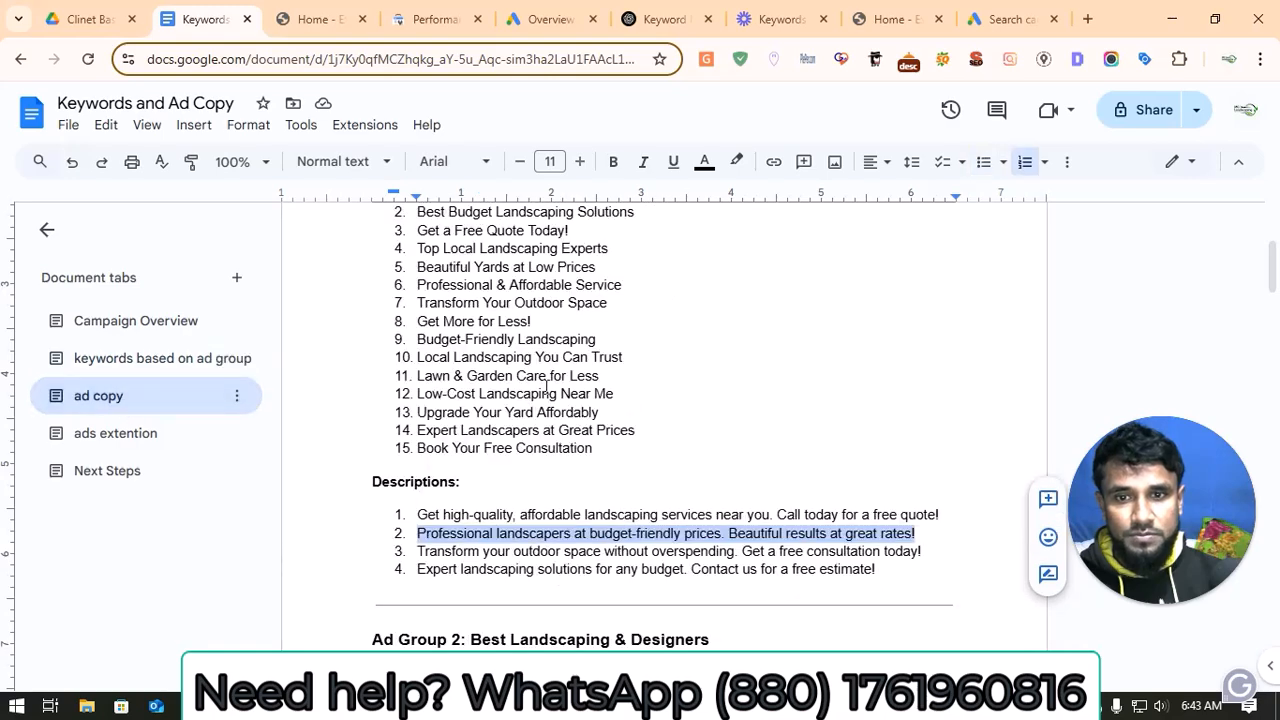
{"action": "scroll", "coordinate": [545, 385], "scroll_direction": "up", "scroll_amount": 2}
{"action": "scroll", "coordinate": [520, 397], "scroll_direction": "down", "scroll_amount": 2}
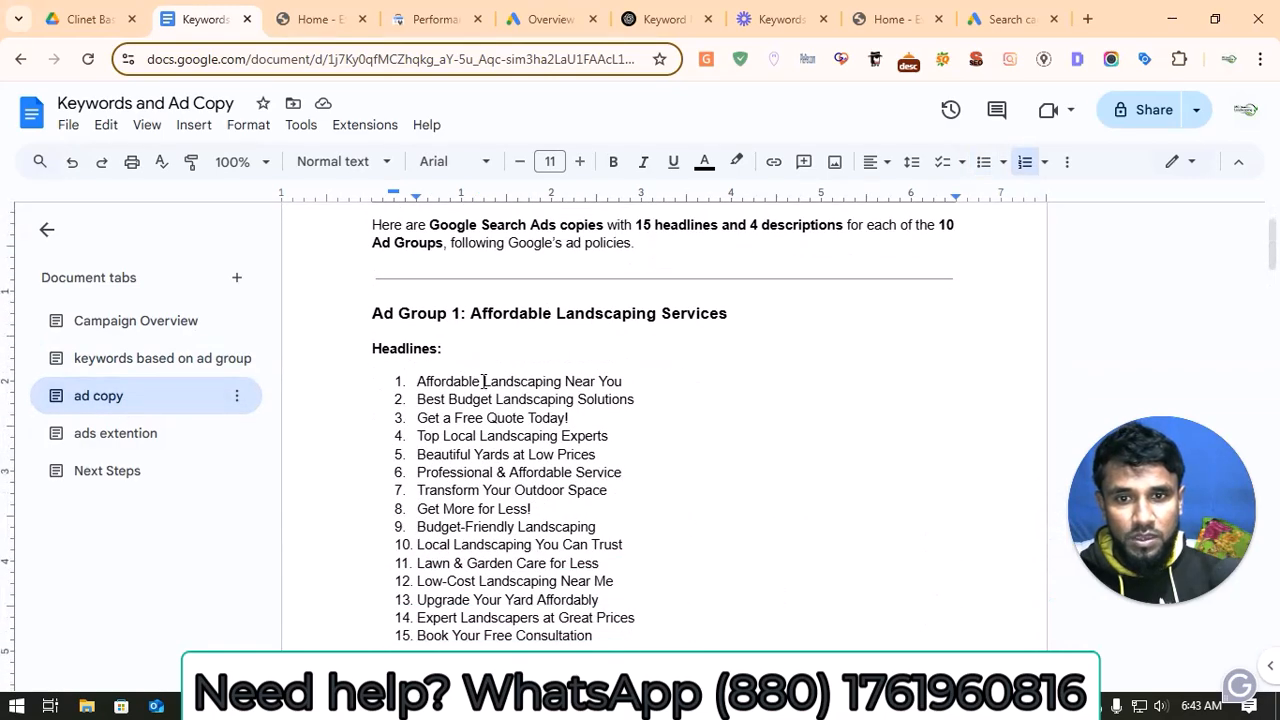
{"action": "left_click", "coordinate": [482, 381]}
{"action": "left_click_drag", "start_coordinate": [412, 381], "coordinate": [634, 399]}
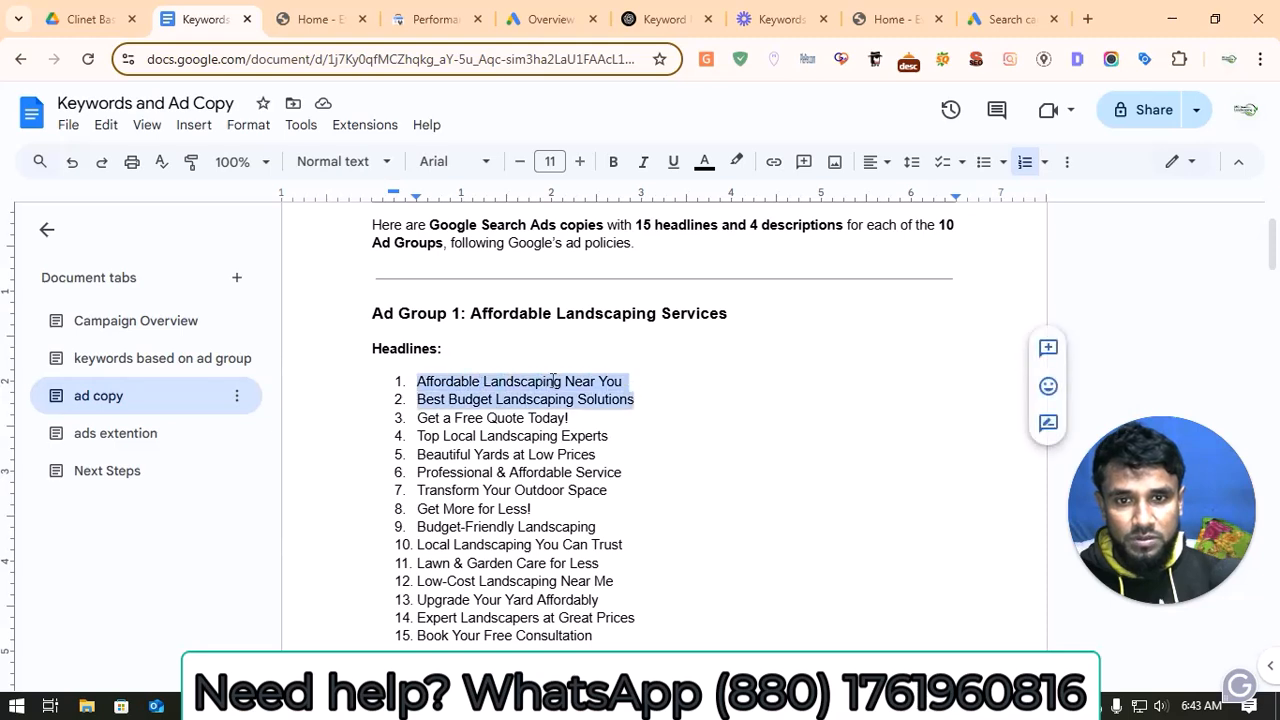
{"action": "left_click", "coordinate": [669, 383]}
{"action": "left_click_drag", "start_coordinate": [420, 381], "coordinate": [625, 383]}
{"action": "right_click", "coordinate": [612, 383]}
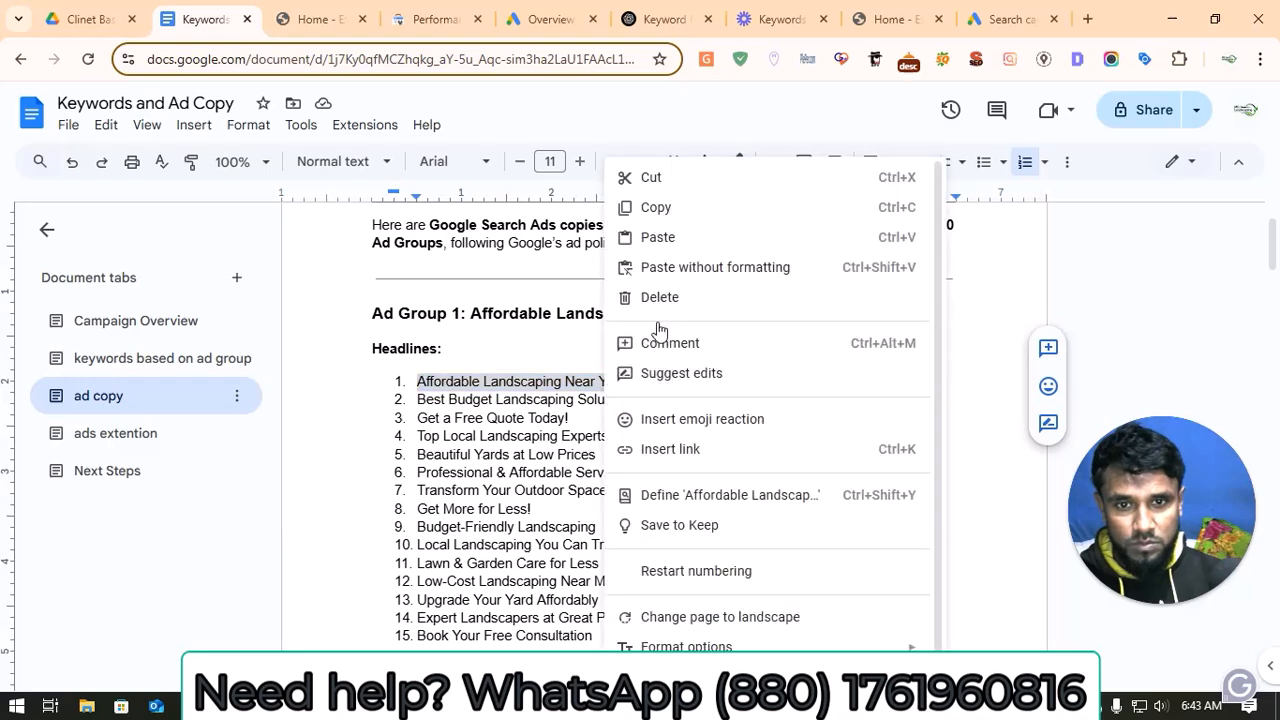
{"action": "left_click", "coordinate": [653, 205]}
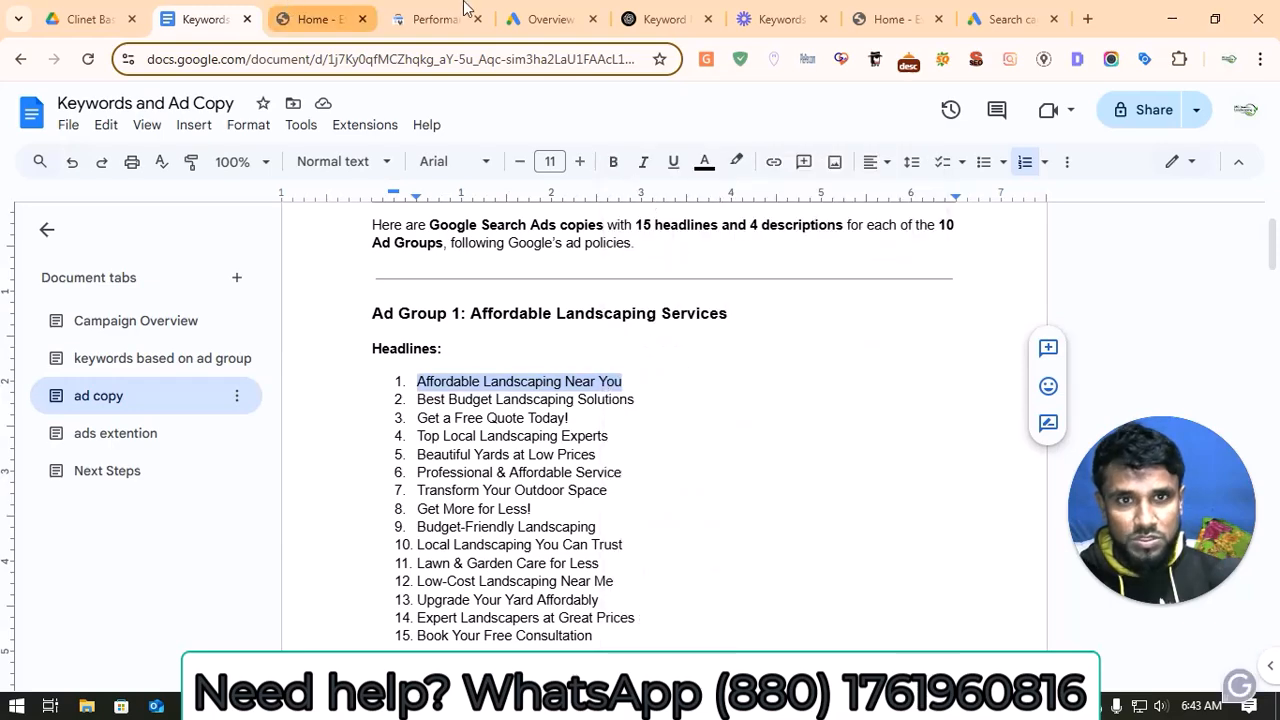
Step: Paste the copied text as the first headline in the campaign draft and change "Landscaping" to "Landscaper"
{"action": "left_click", "coordinate": [555, 12]}
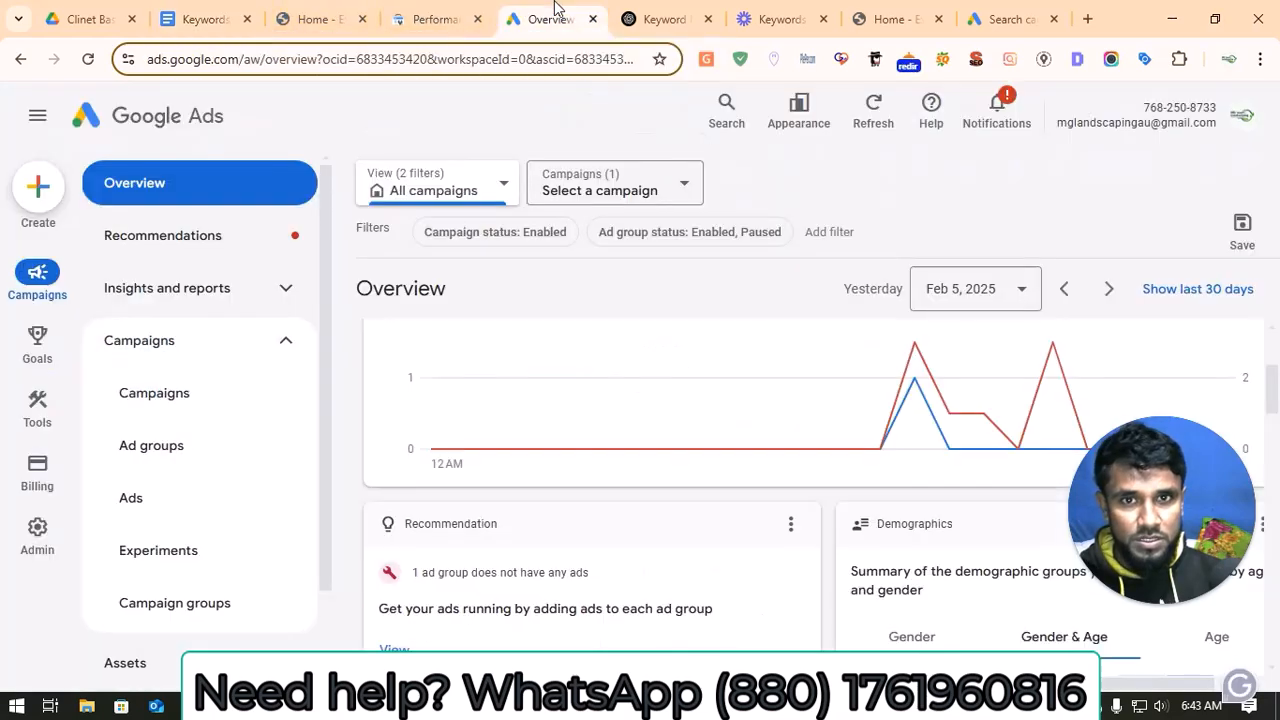
{"action": "left_click", "coordinate": [1015, 15]}
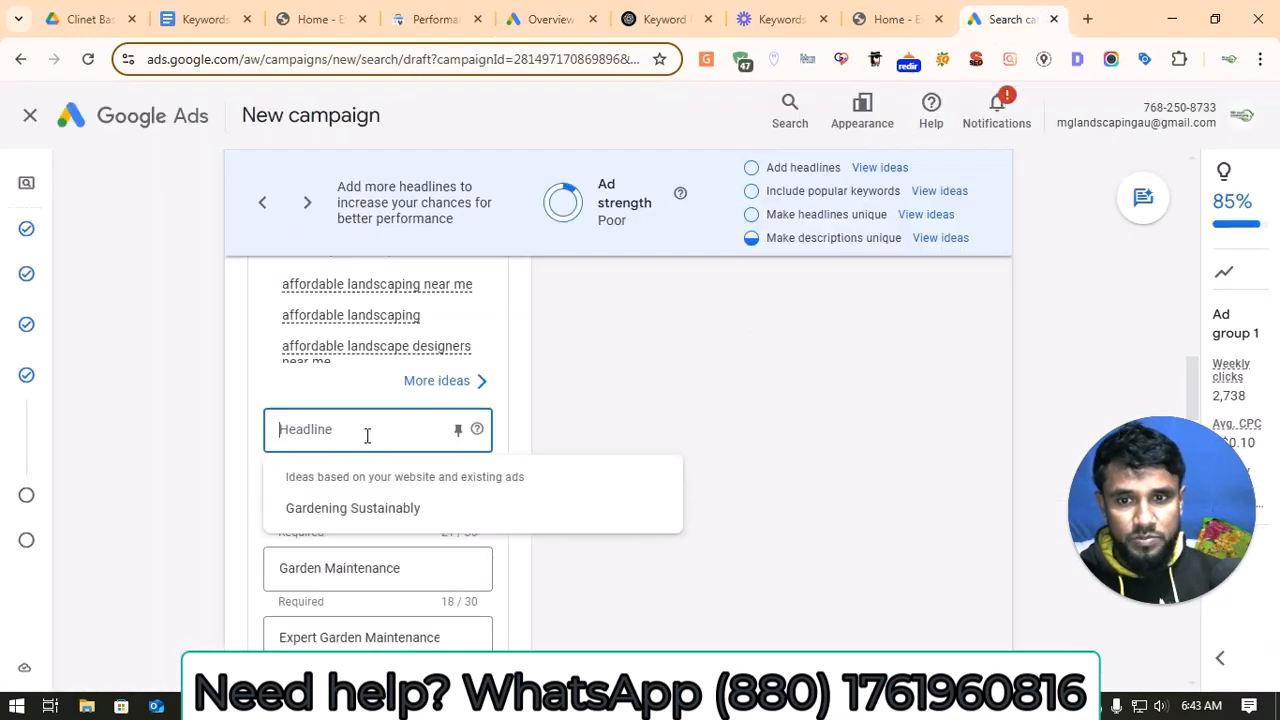
{"action": "key", "text": "ctrl+v"}
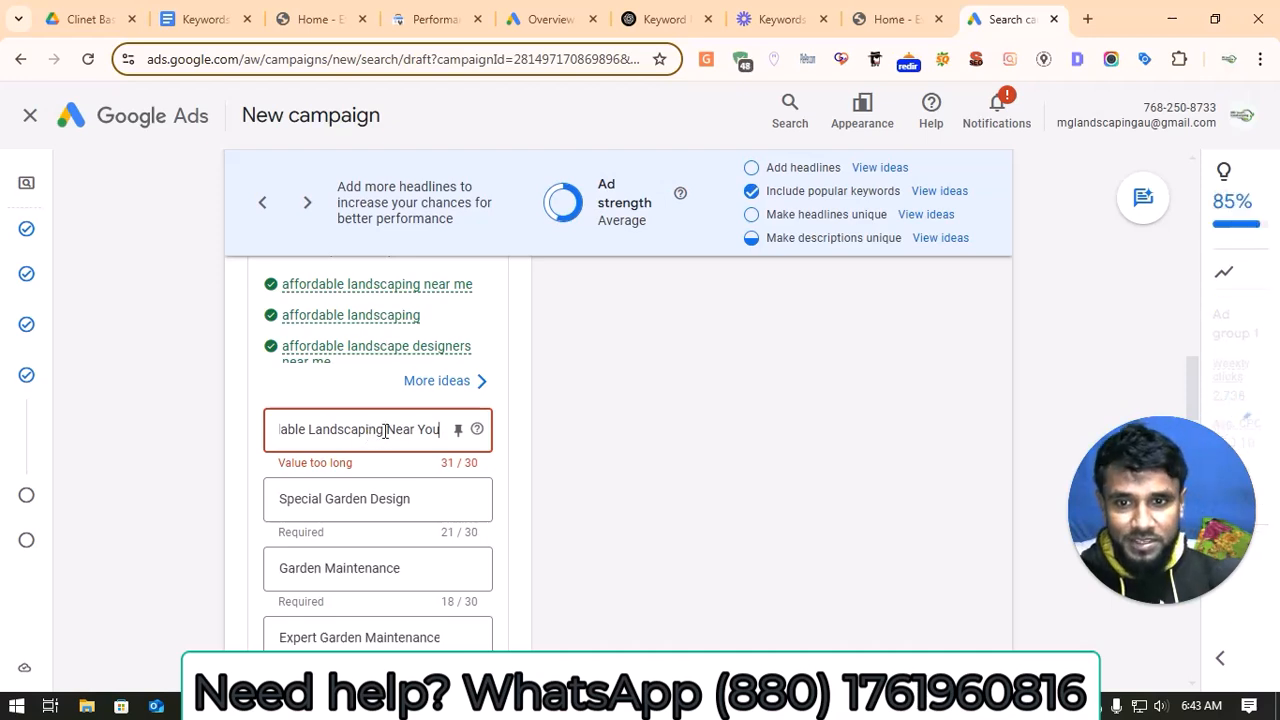
{"action": "left_click", "coordinate": [384, 430]}
{"action": "key", "text": "BackSpace"}
{"action": "key", "text": "BackSpace"}
{"action": "key", "text": "BackSpace"}
{"action": "key", "text": "BackSpace"}
{"action": "key", "text": "BackSpace"}
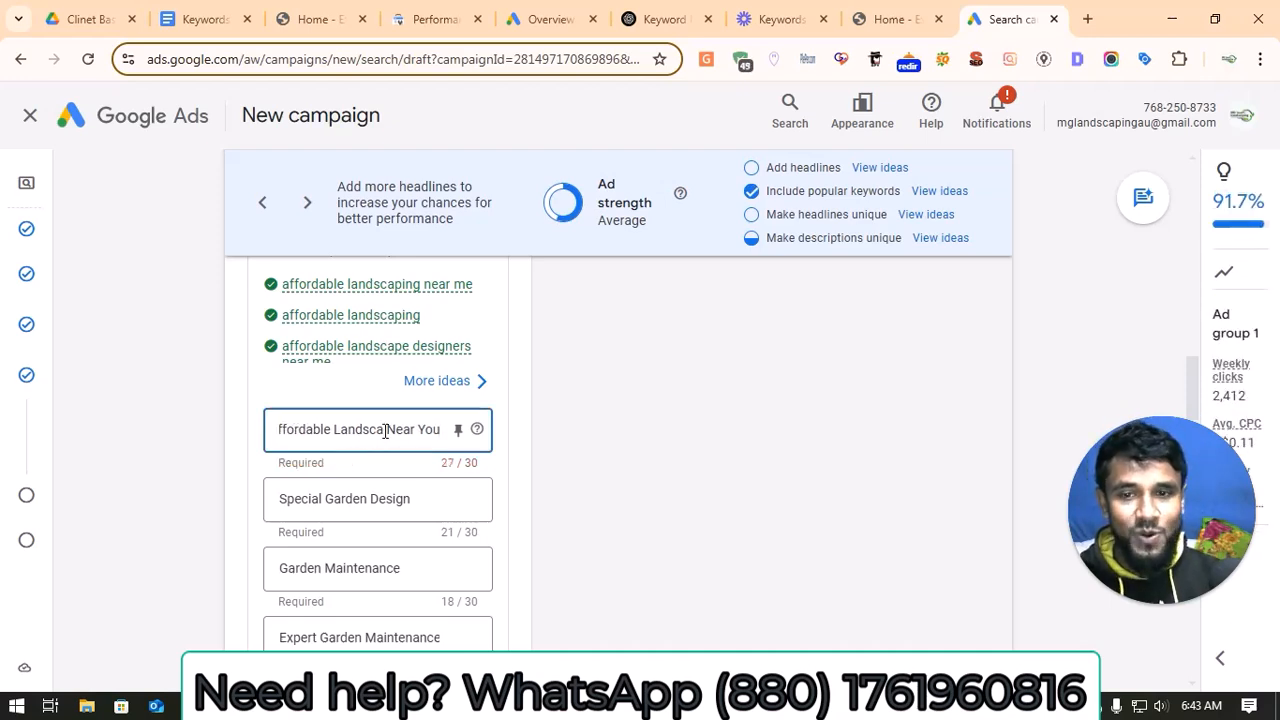
{"action": "key", "text": "BackSpace"}
{"action": "key", "text": "BackSpace"}
{"action": "key", "text": "BackSpace"}
{"action": "key", "text": "BackSpace"}
{"action": "key", "text": "BackSpace"}
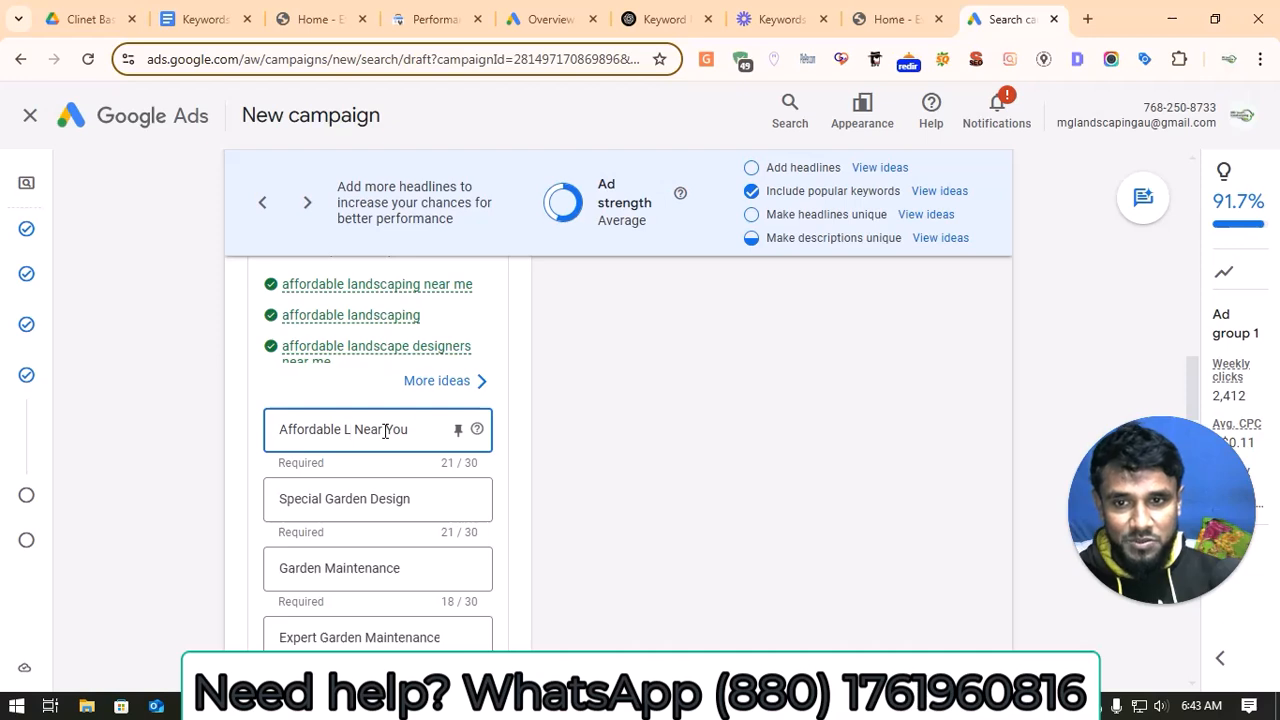
{"action": "key", "text": "BackSpace"}
{"action": "type", "text": "Landscape"}
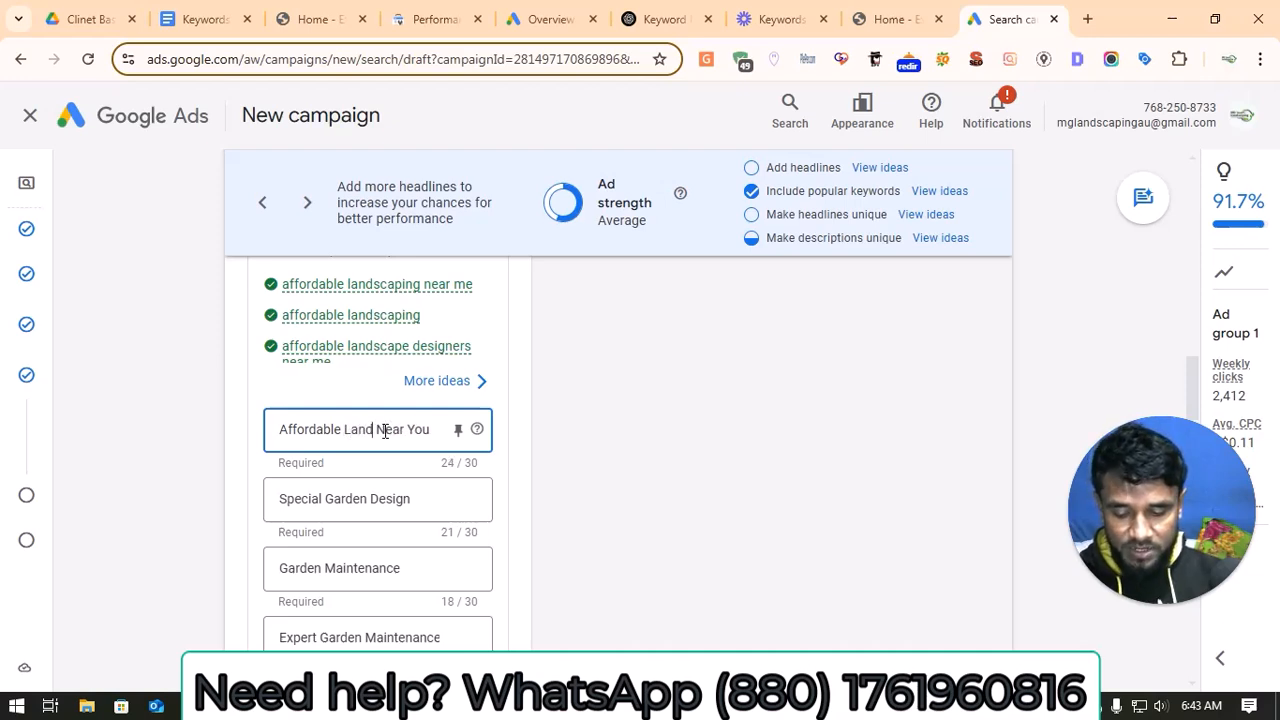
{"action": "type", "text": "r"}
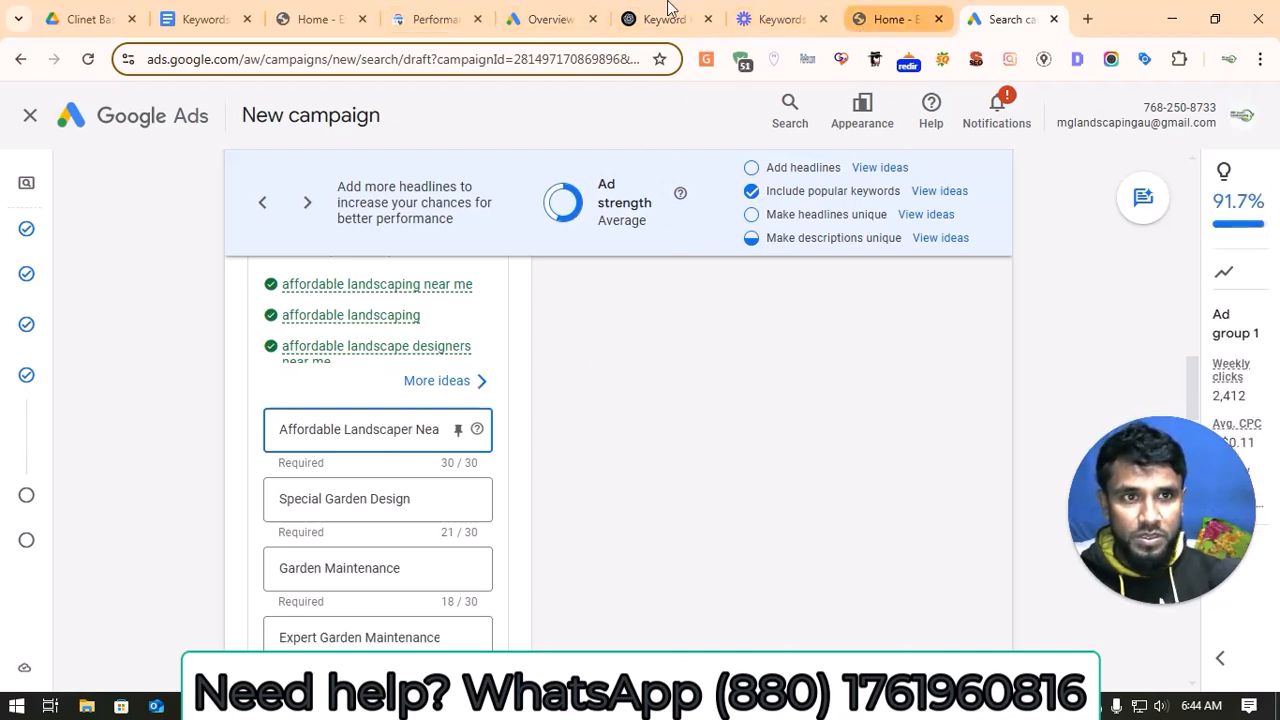
Step: Replace the ad's second headline with "Top Local Landscaping Experts" copied from the Ad Group 1 headlines in the document
{"action": "left_click", "coordinate": [210, 18]}
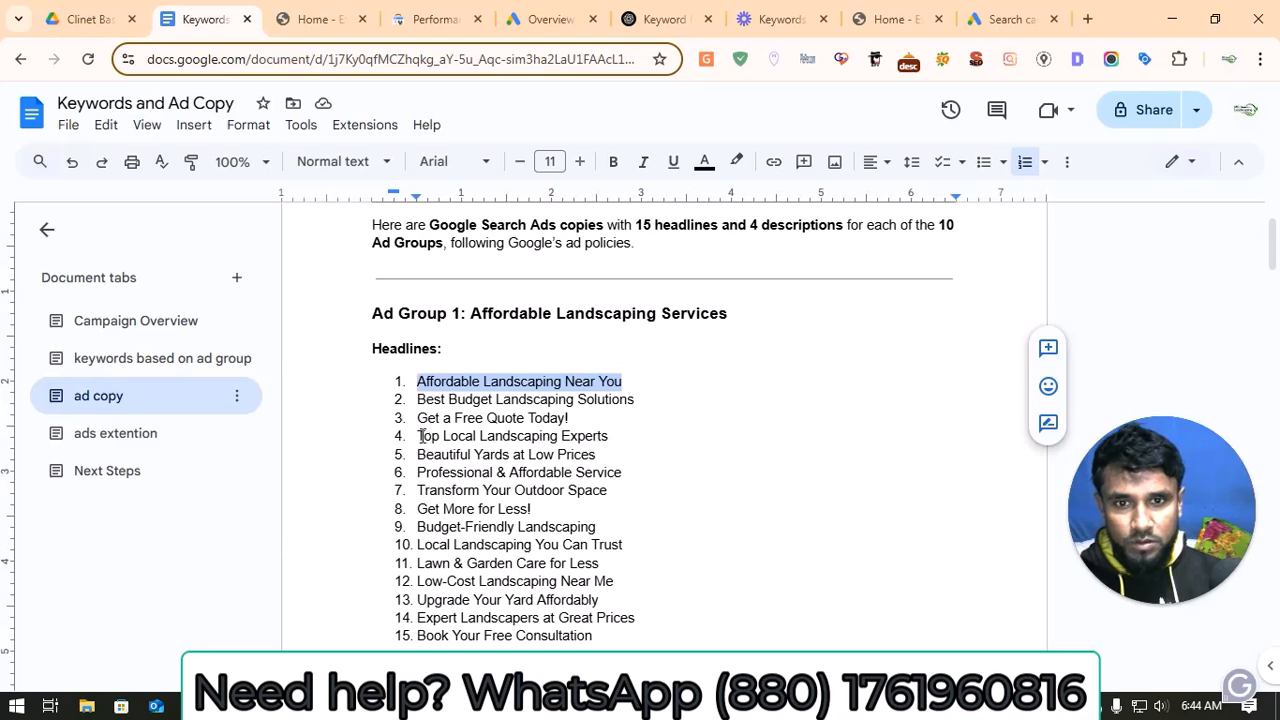
{"action": "left_click_drag", "start_coordinate": [420, 436], "coordinate": [617, 434]}
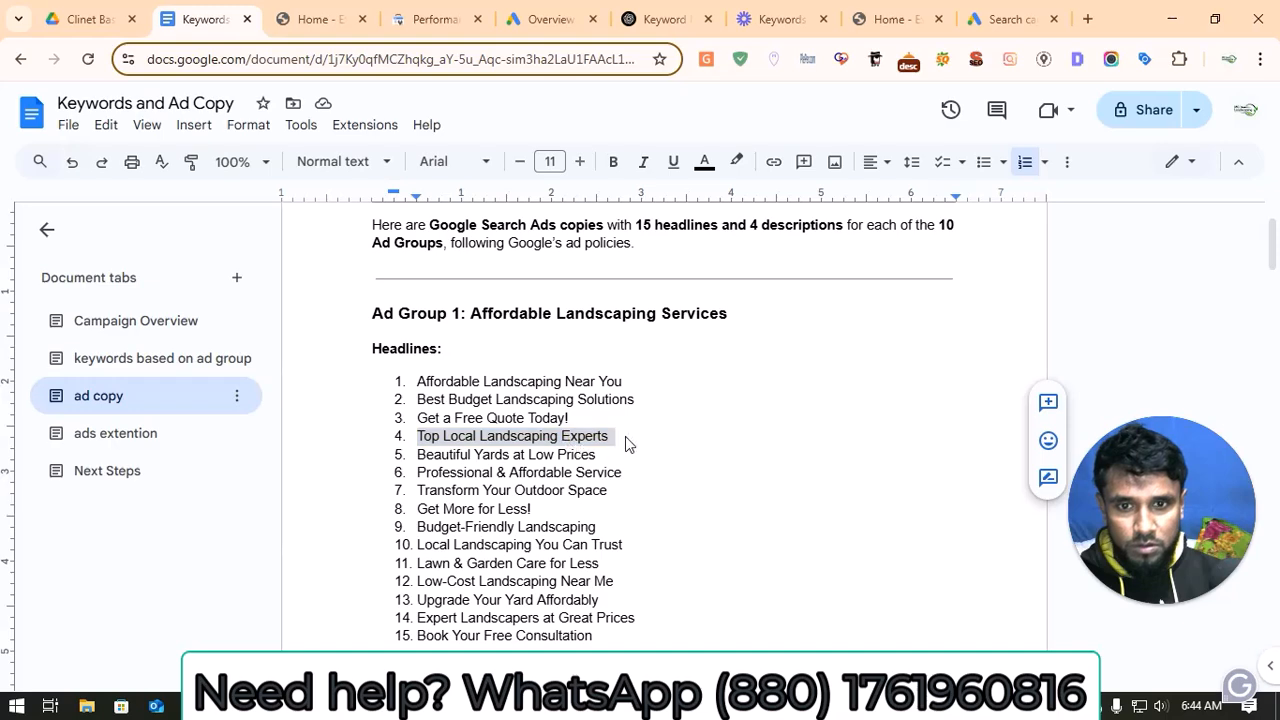
{"action": "right_click", "coordinate": [572, 440]}
{"action": "left_click", "coordinate": [614, 207]}
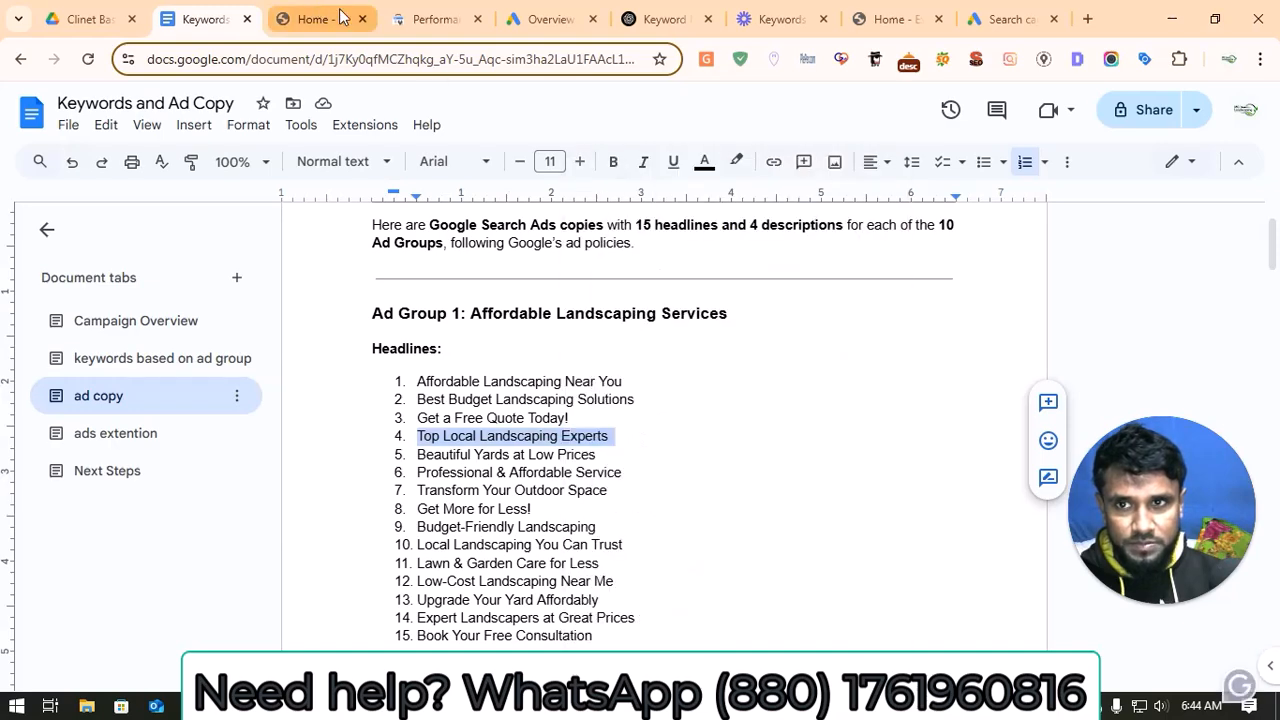
{"action": "left_click", "coordinate": [984, 22]}
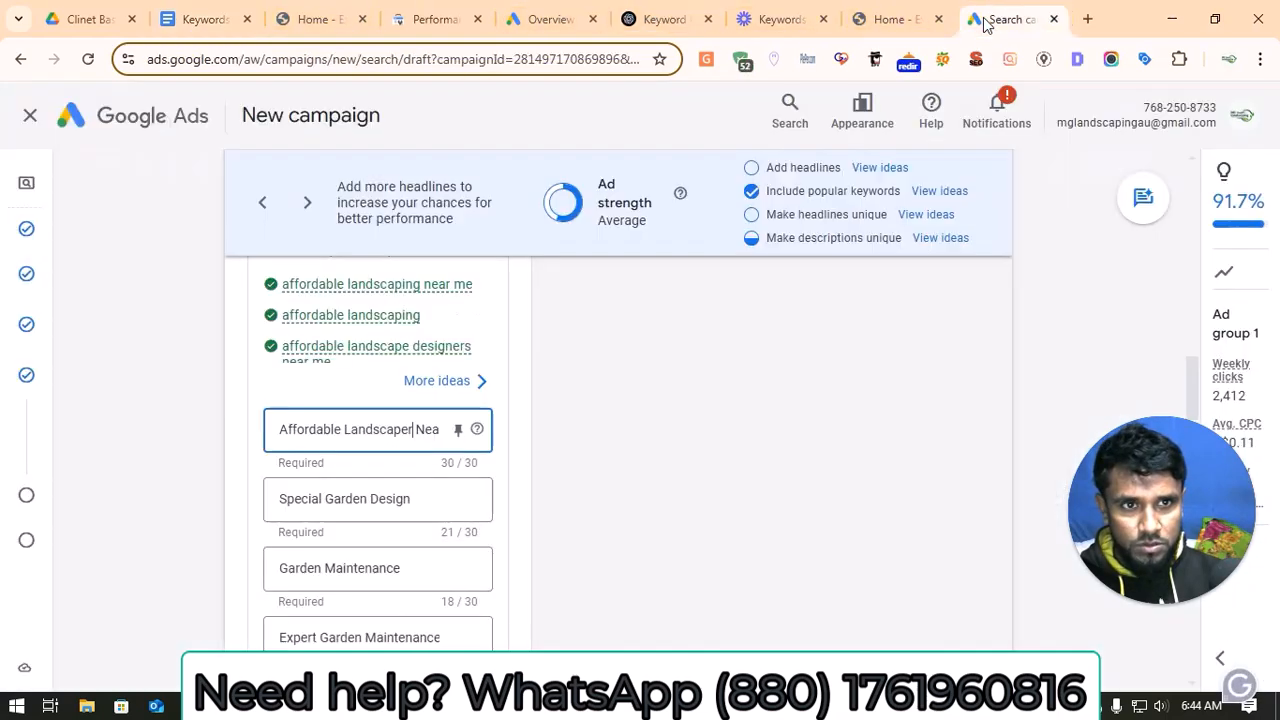
{"action": "triple_click", "coordinate": [330, 500]}
{"action": "key", "text": "ctrl+v"}
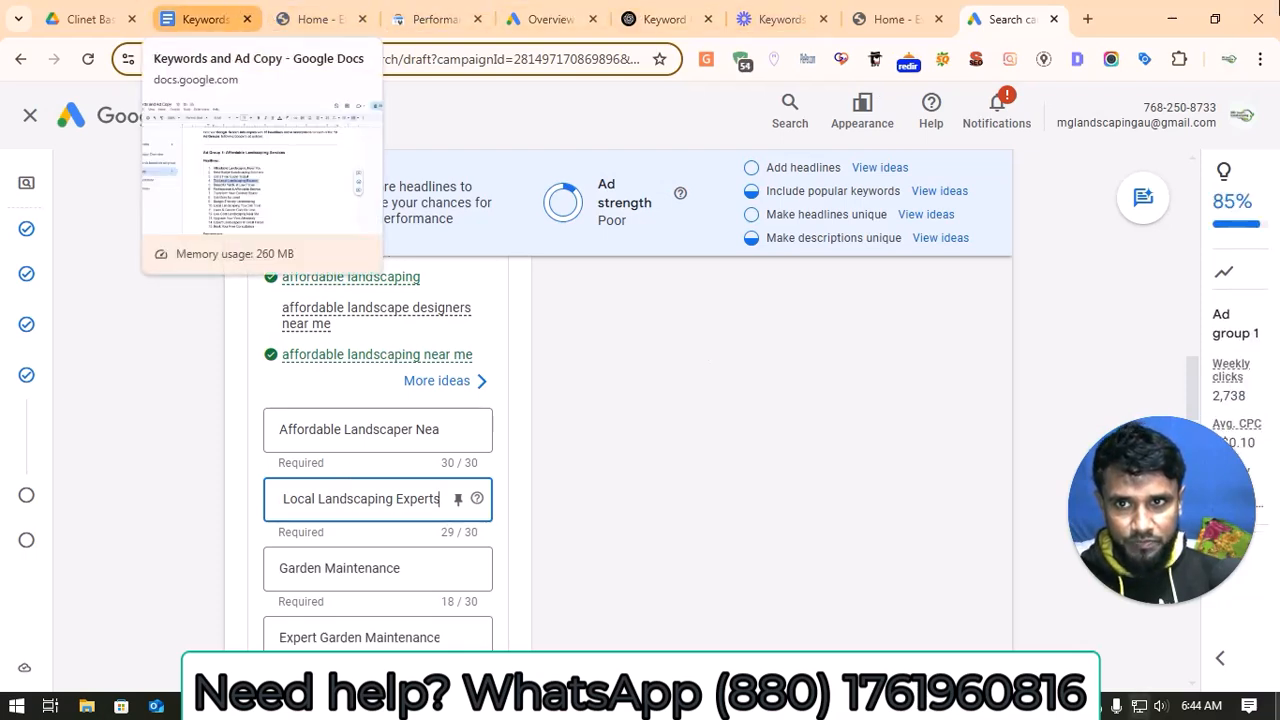
Step: Move the Keywords and Ad Copy document next to the Google Ads overview page and copy its headline "Low-Cost Landscaping Near Me"
{"action": "left_click_drag", "start_coordinate": [197, 19], "coordinate": [572, 8]}
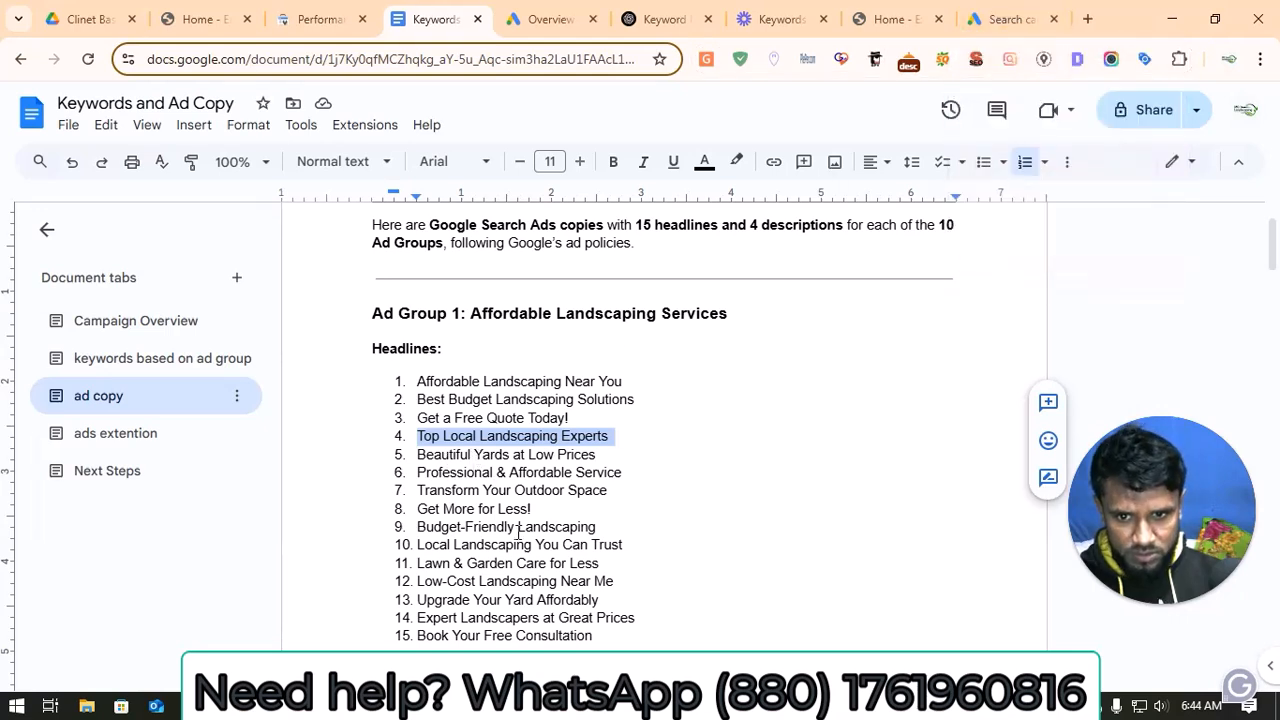
{"action": "scroll", "coordinate": [522, 540], "scroll_direction": "down", "scroll_amount": 2}
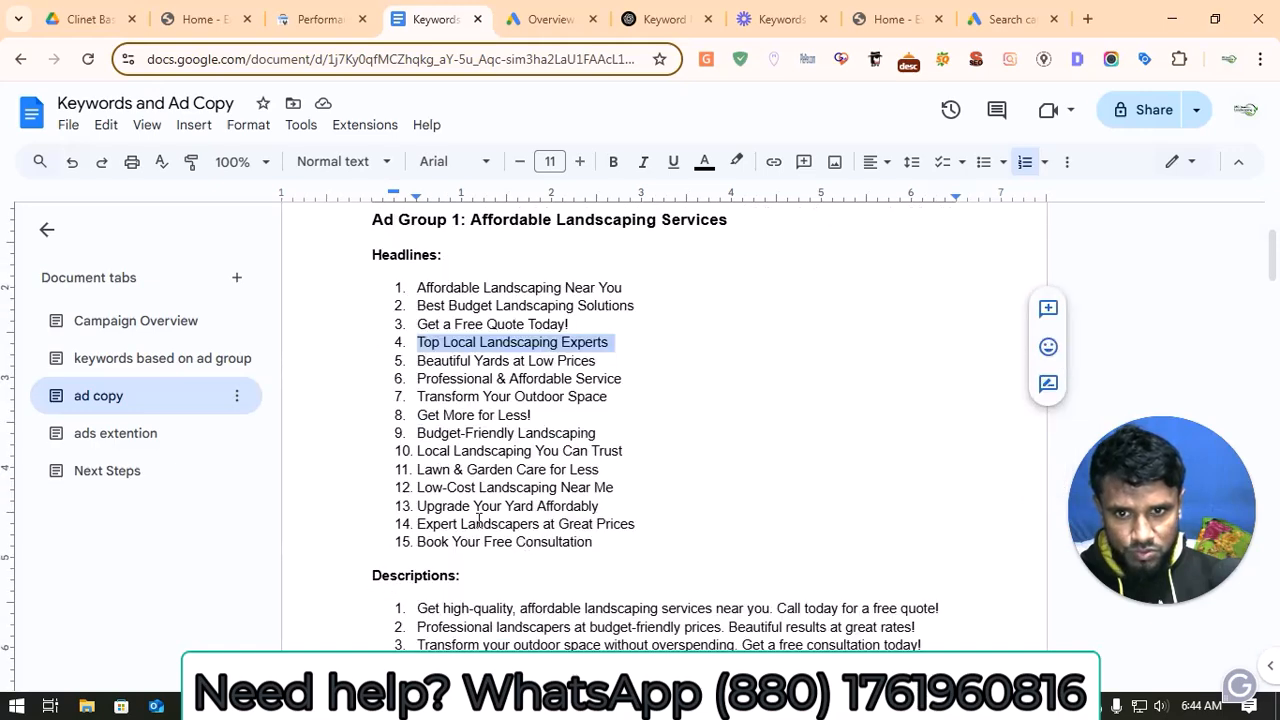
{"action": "left_click_drag", "start_coordinate": [417, 488], "coordinate": [624, 487]}
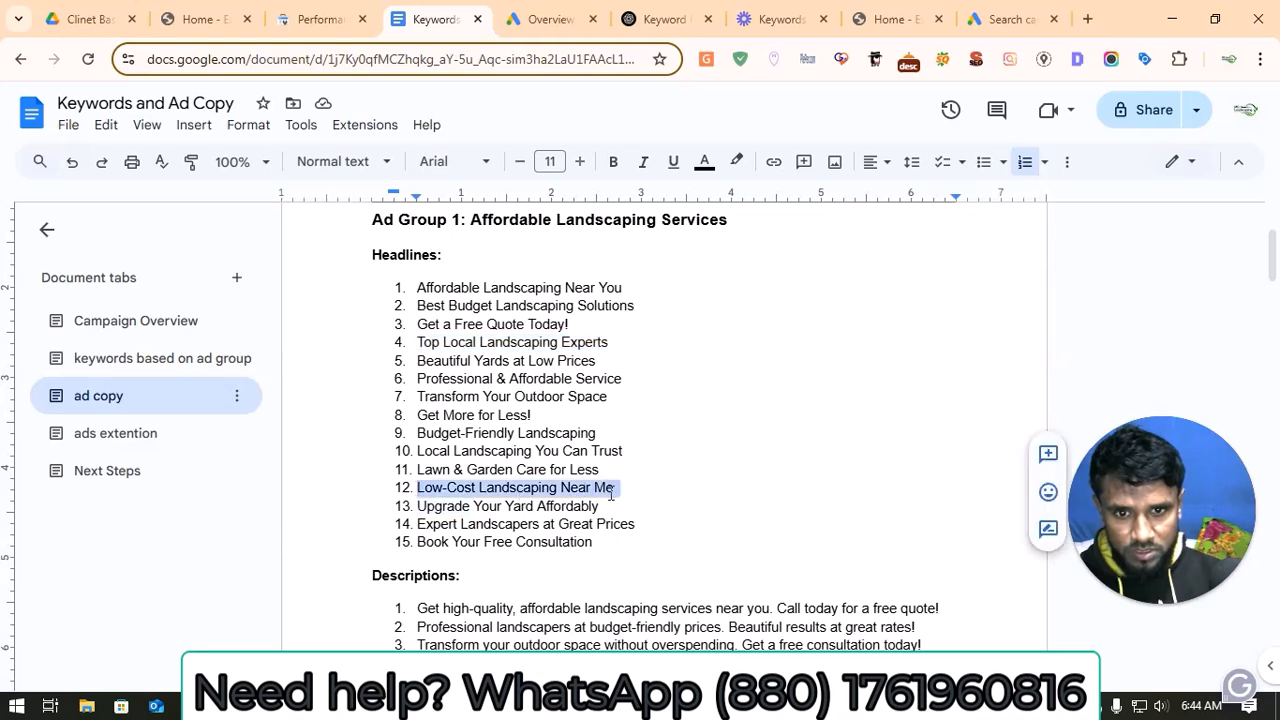
{"action": "right_click", "coordinate": [612, 497]}
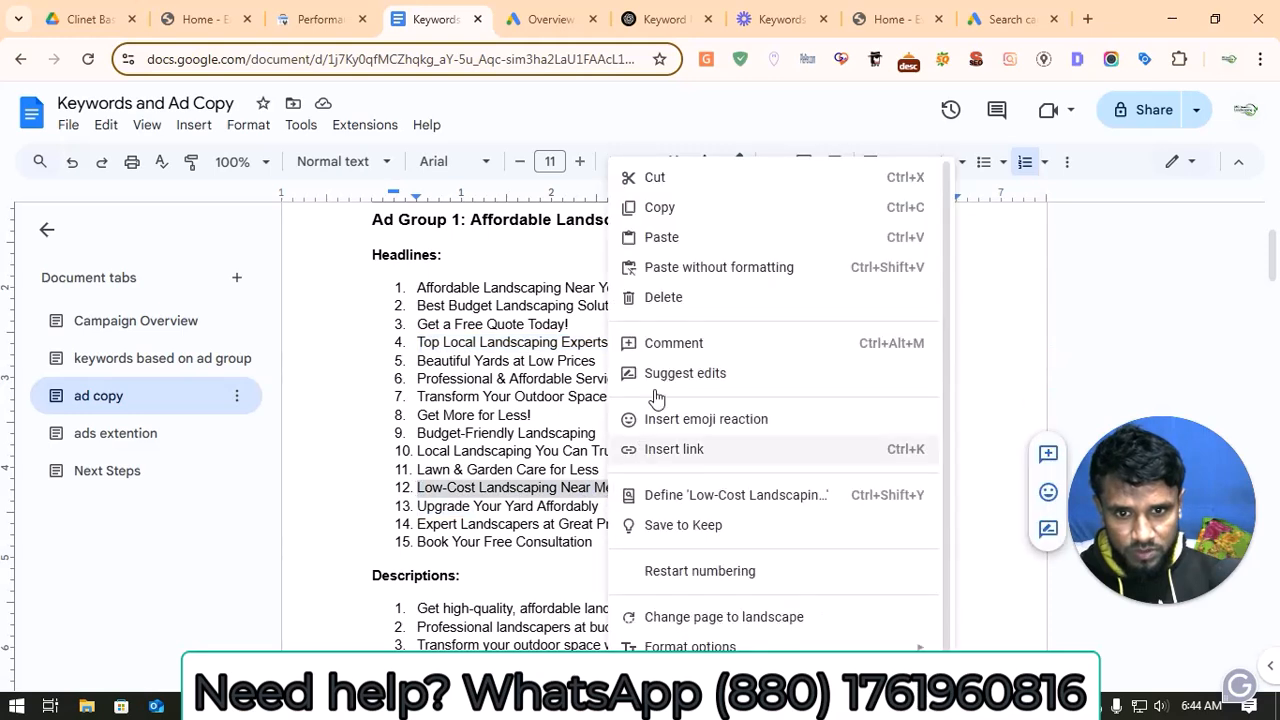
{"action": "left_click", "coordinate": [659, 210]}
Step: Close the Google Ads overview, the ChatGPT conversation and the separate keywords page in the browser
{"action": "left_click", "coordinate": [568, 12]}
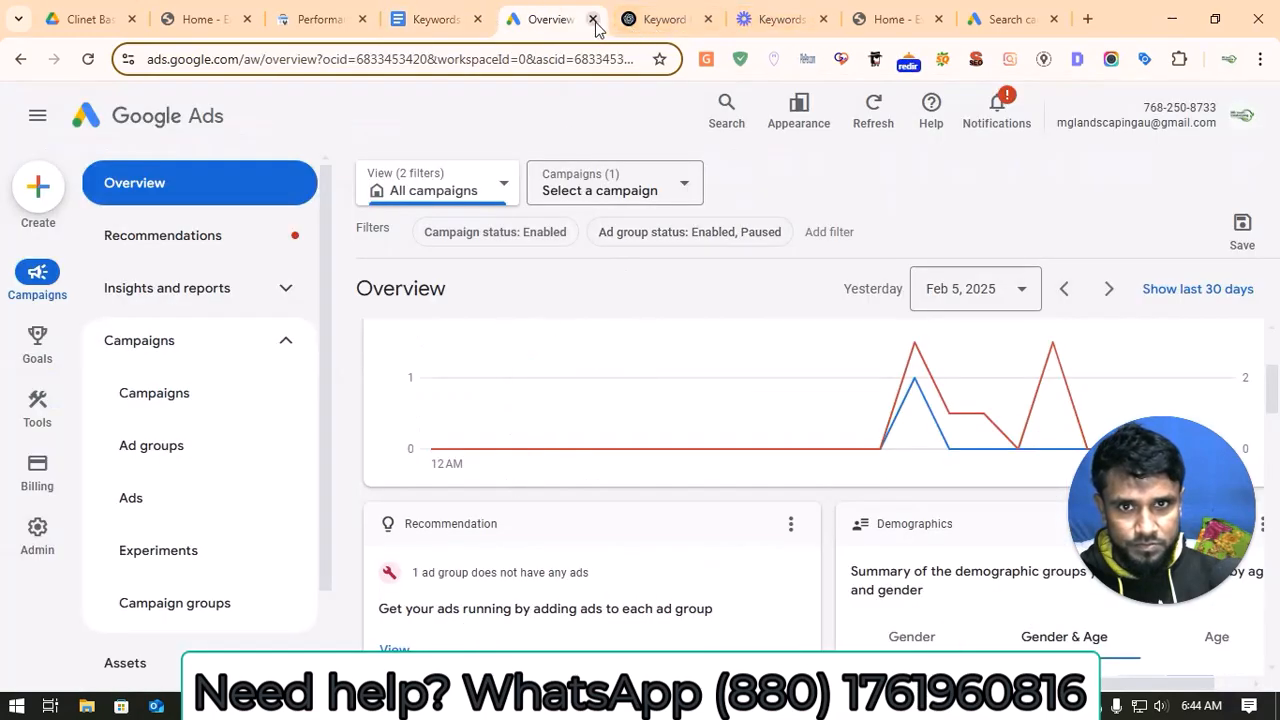
{"action": "left_click", "coordinate": [594, 20]}
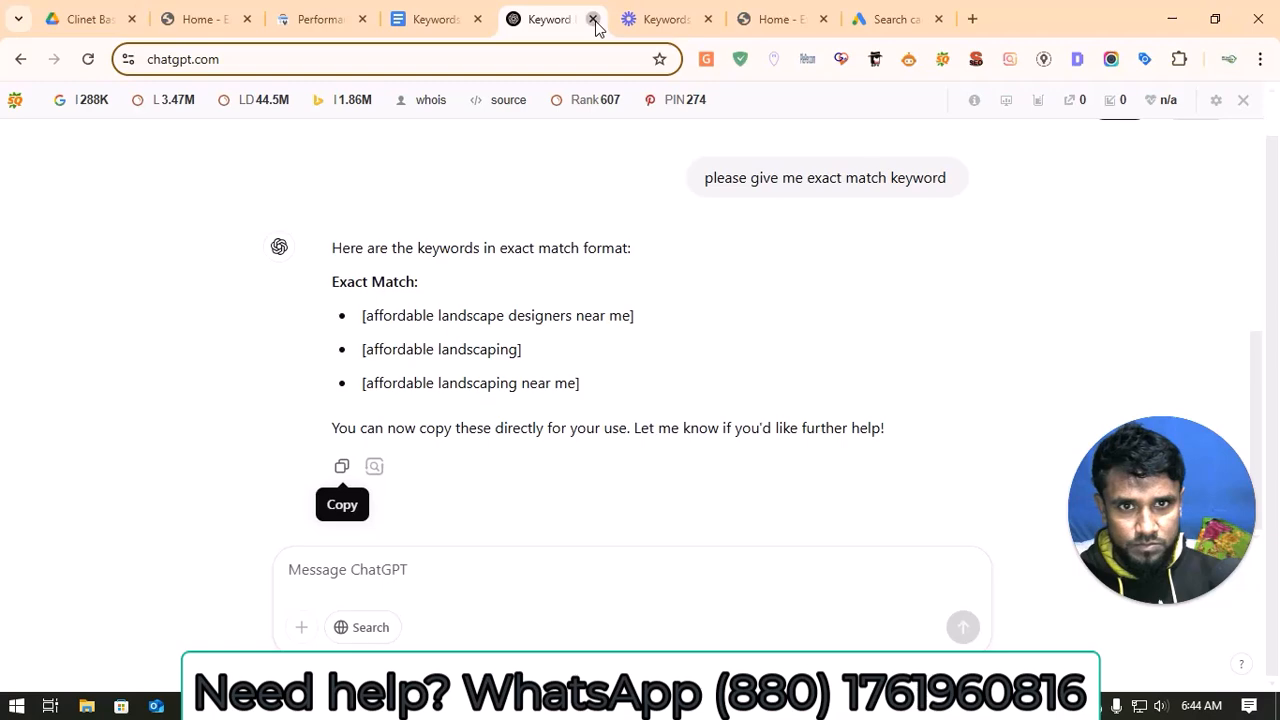
{"action": "left_click", "coordinate": [594, 20]}
{"action": "left_click", "coordinate": [594, 20]}
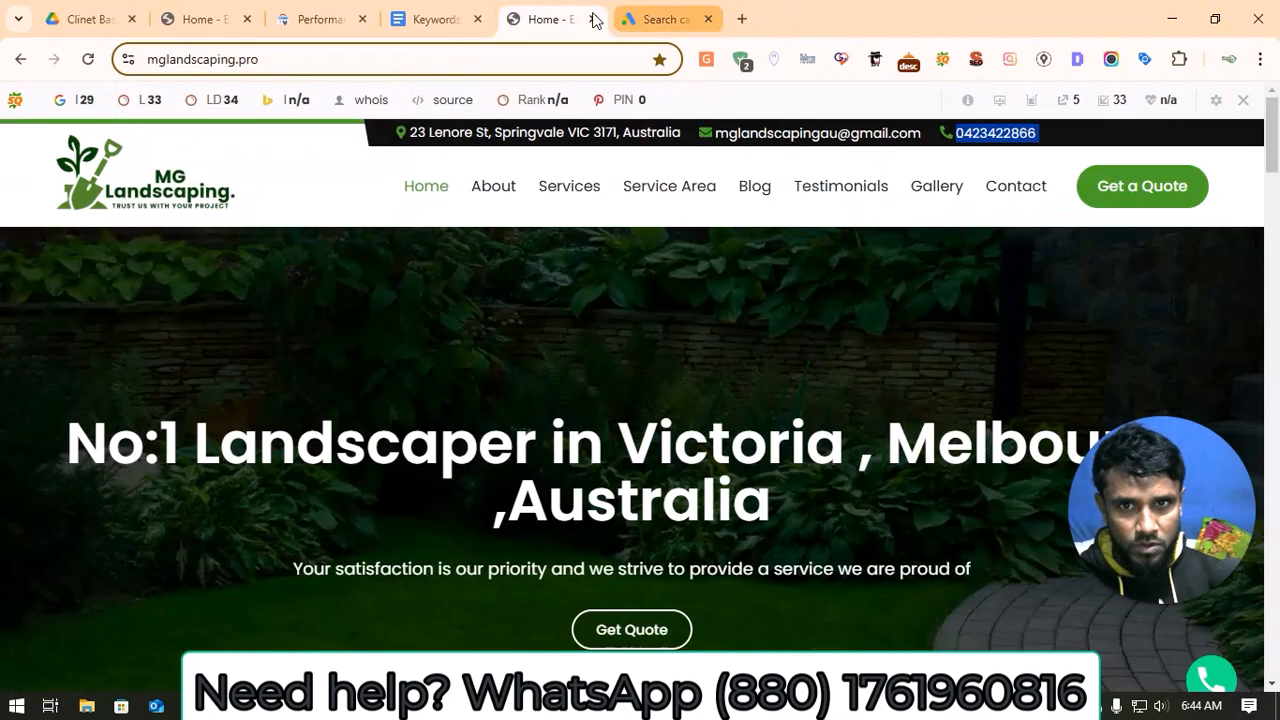
Step: Replace the ad's third headline, "Garden Maintenance", with the copied "Low-Cost Landscaping Near Me" in the campaign draft
{"action": "left_click", "coordinate": [654, 18]}
{"action": "scroll", "coordinate": [398, 580], "scroll_direction": "down", "scroll_amount": 1}
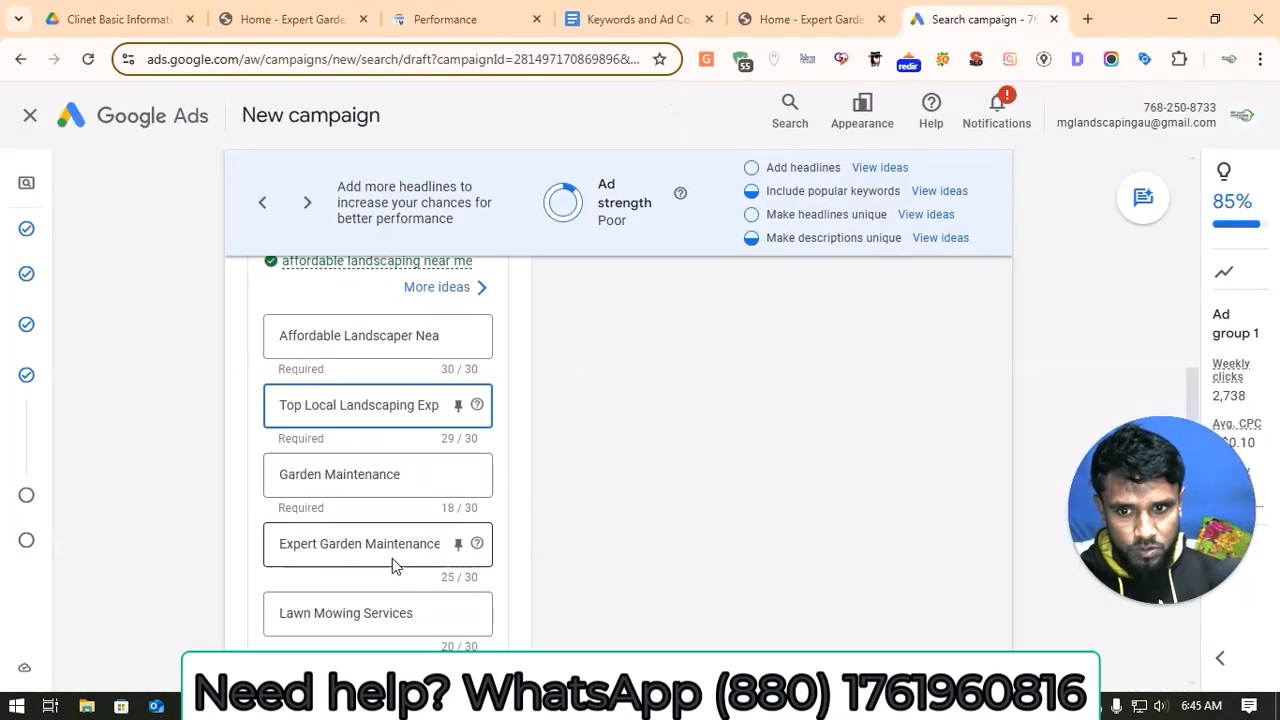
{"action": "scroll", "coordinate": [392, 566], "scroll_direction": "down", "scroll_amount": 1}
{"action": "left_click", "coordinate": [396, 376]}
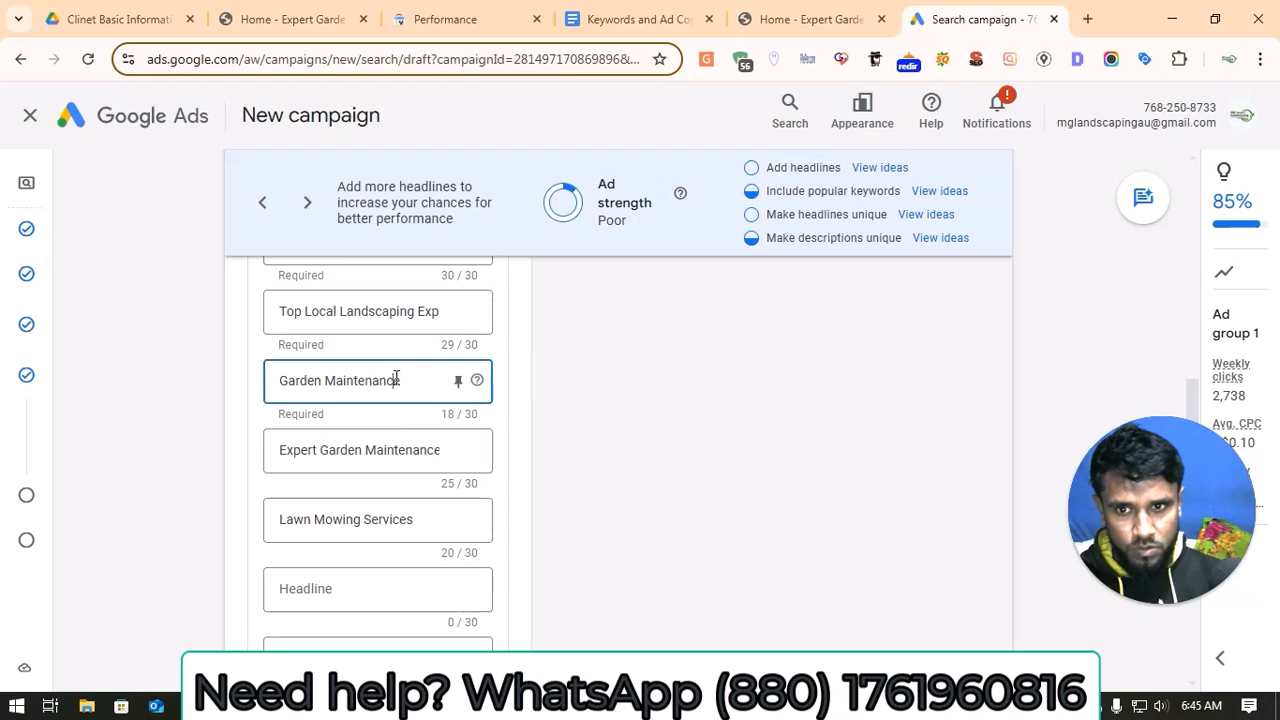
{"action": "key", "text": "ctrl+a"}
{"action": "key", "text": "ctrl+v"}
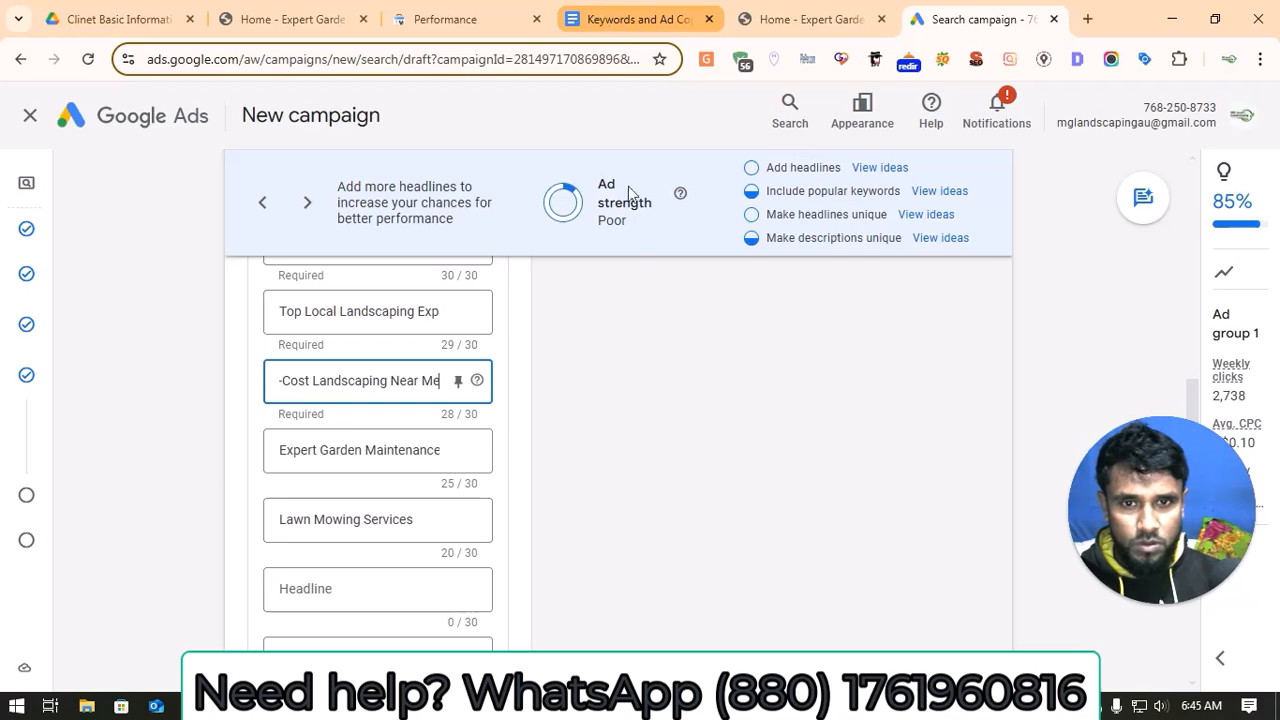
Step: Replace the ad's fourth headline, "Expert Garden Maintenance", with "Budget-Friendly Landscaping" copied from the Ad Group 1 headlines in the document
{"action": "left_click", "coordinate": [626, 12]}
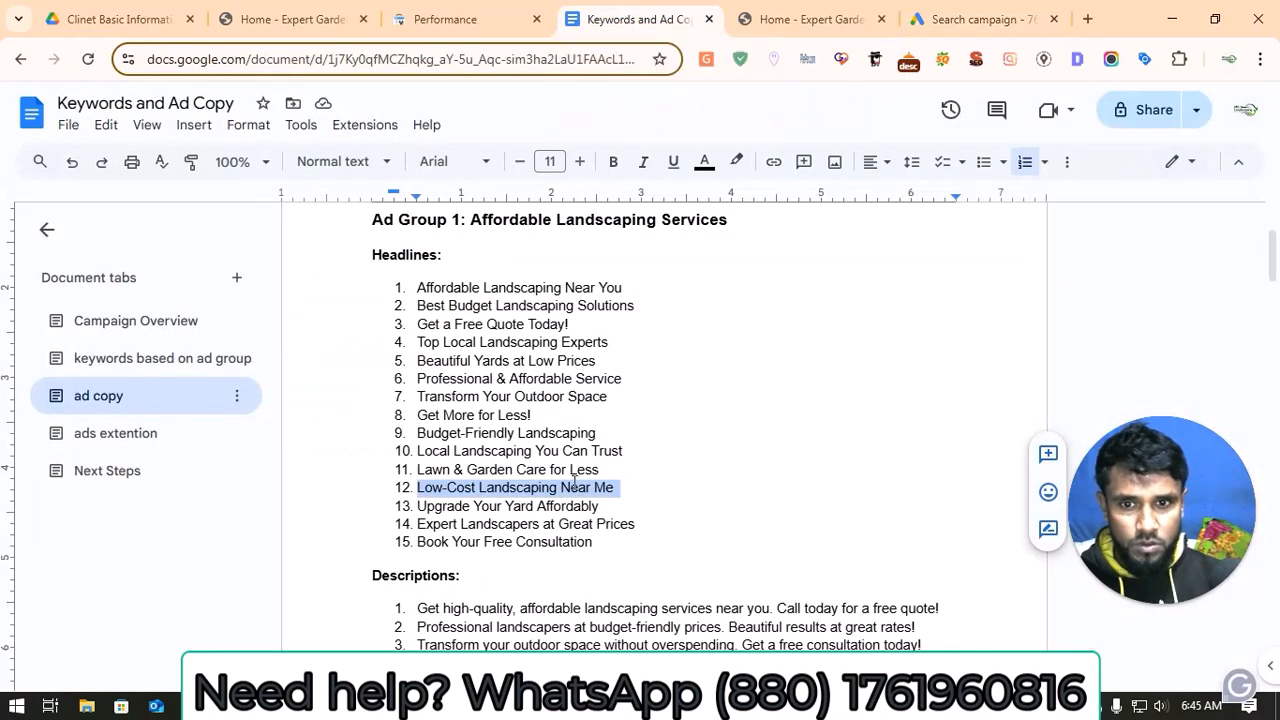
{"action": "left_click", "coordinate": [535, 567]}
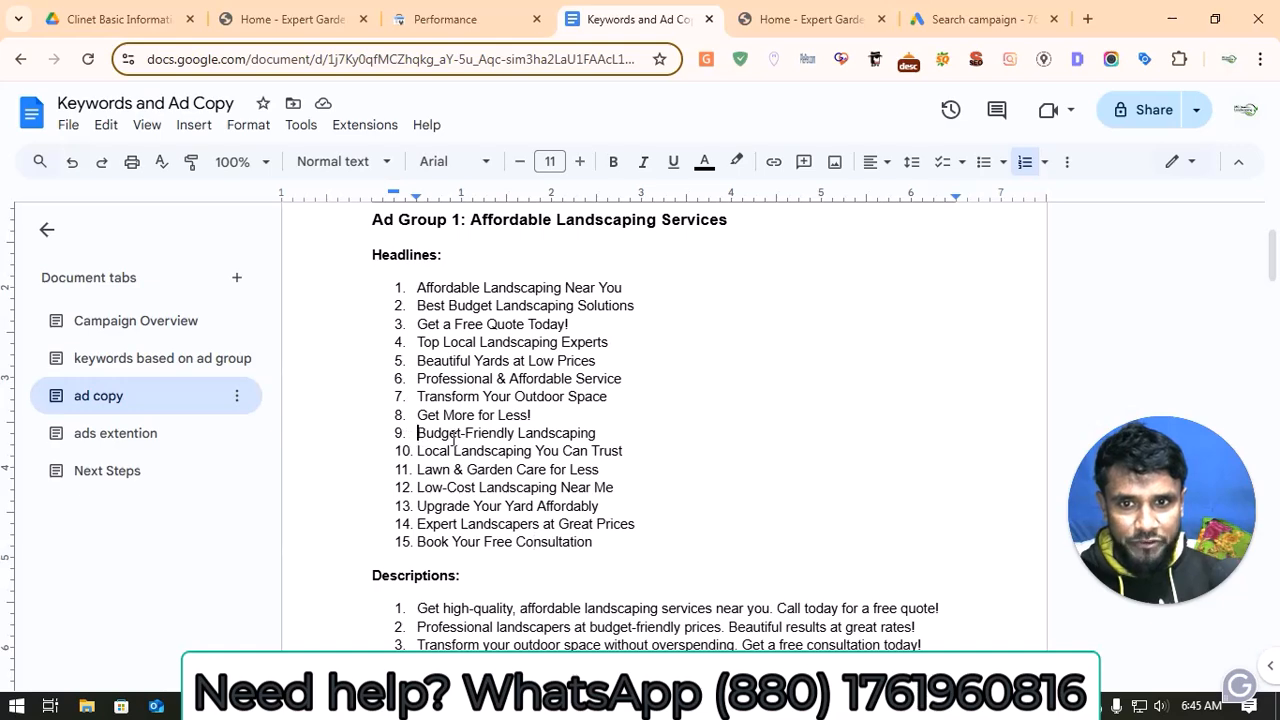
{"action": "left_click_drag", "start_coordinate": [453, 437], "coordinate": [600, 436]}
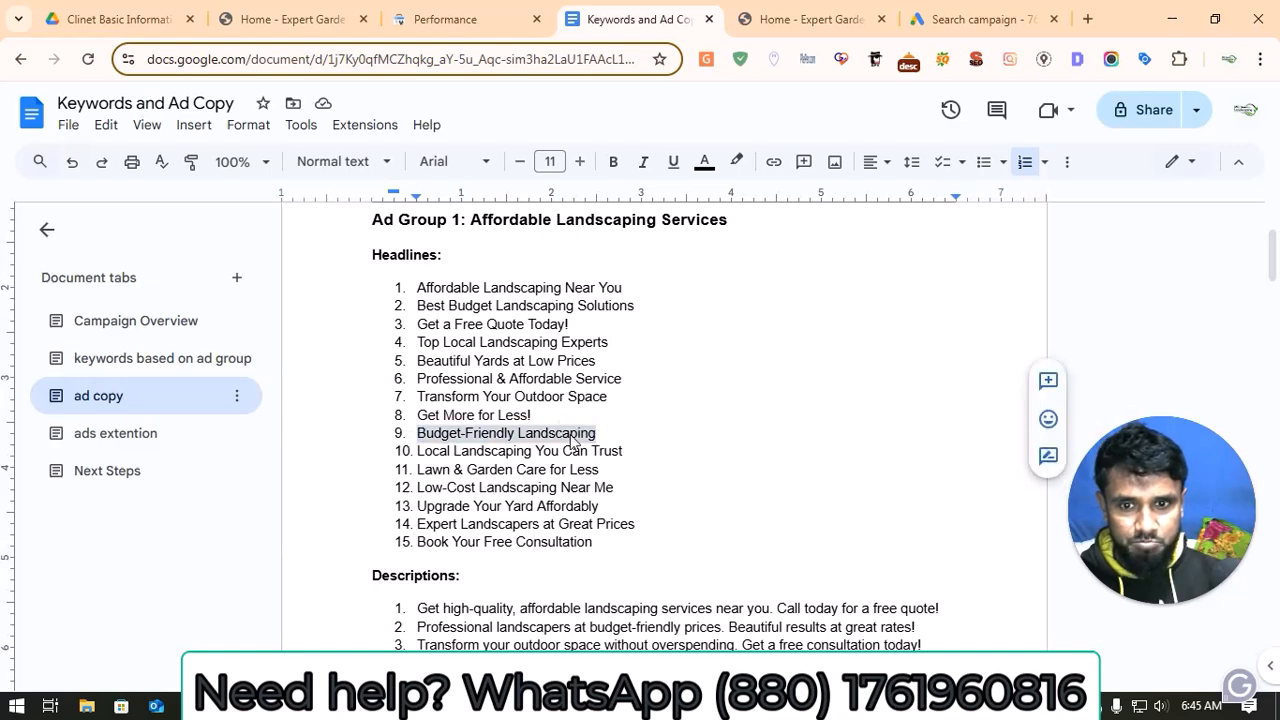
{"action": "right_click", "coordinate": [575, 442]}
{"action": "left_click", "coordinate": [617, 207]}
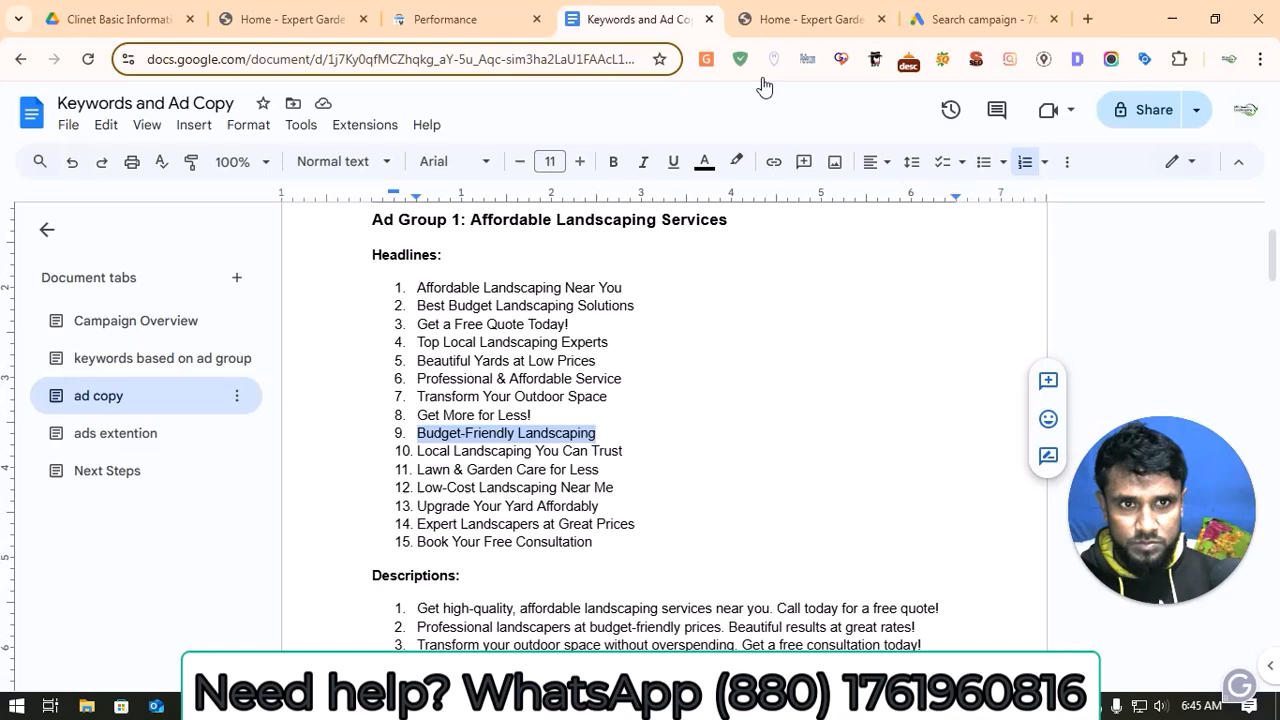
{"action": "left_click", "coordinate": [965, 19]}
{"action": "scroll", "coordinate": [371, 463], "scroll_direction": "up", "scroll_amount": 2}
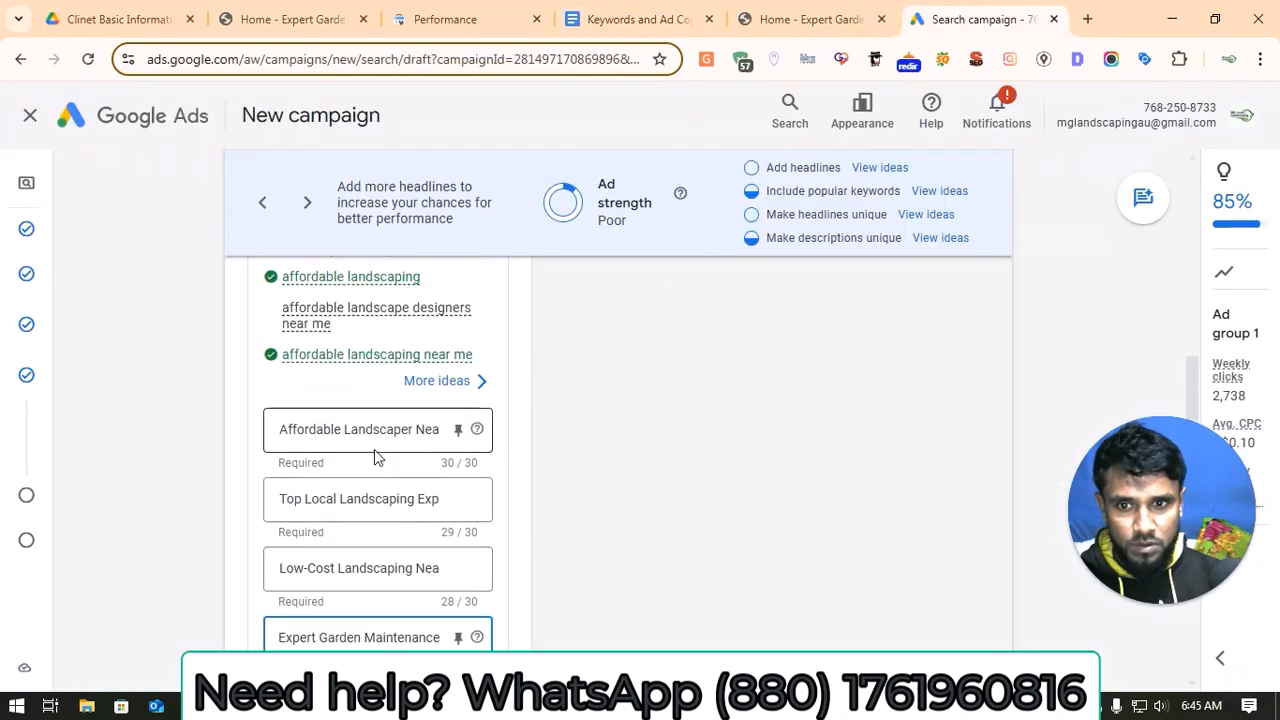
{"action": "scroll", "coordinate": [378, 455], "scroll_direction": "down", "scroll_amount": 1}
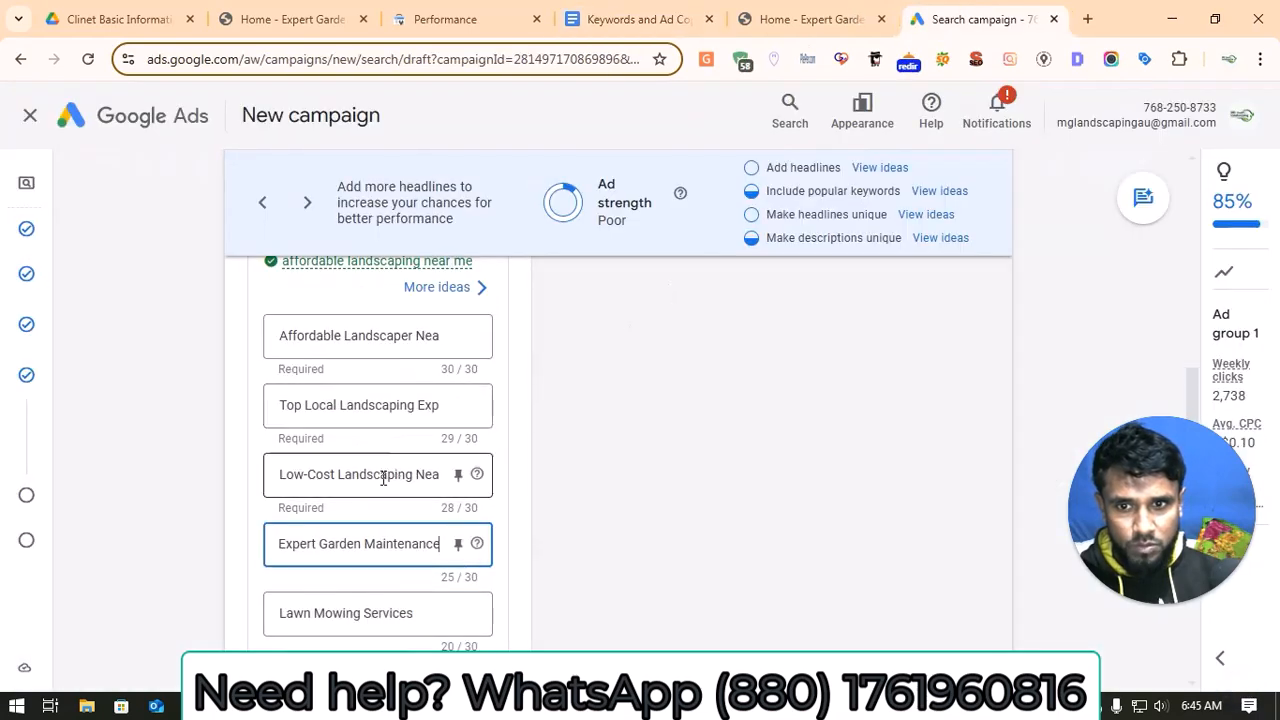
{"action": "triple_click", "coordinate": [377, 544]}
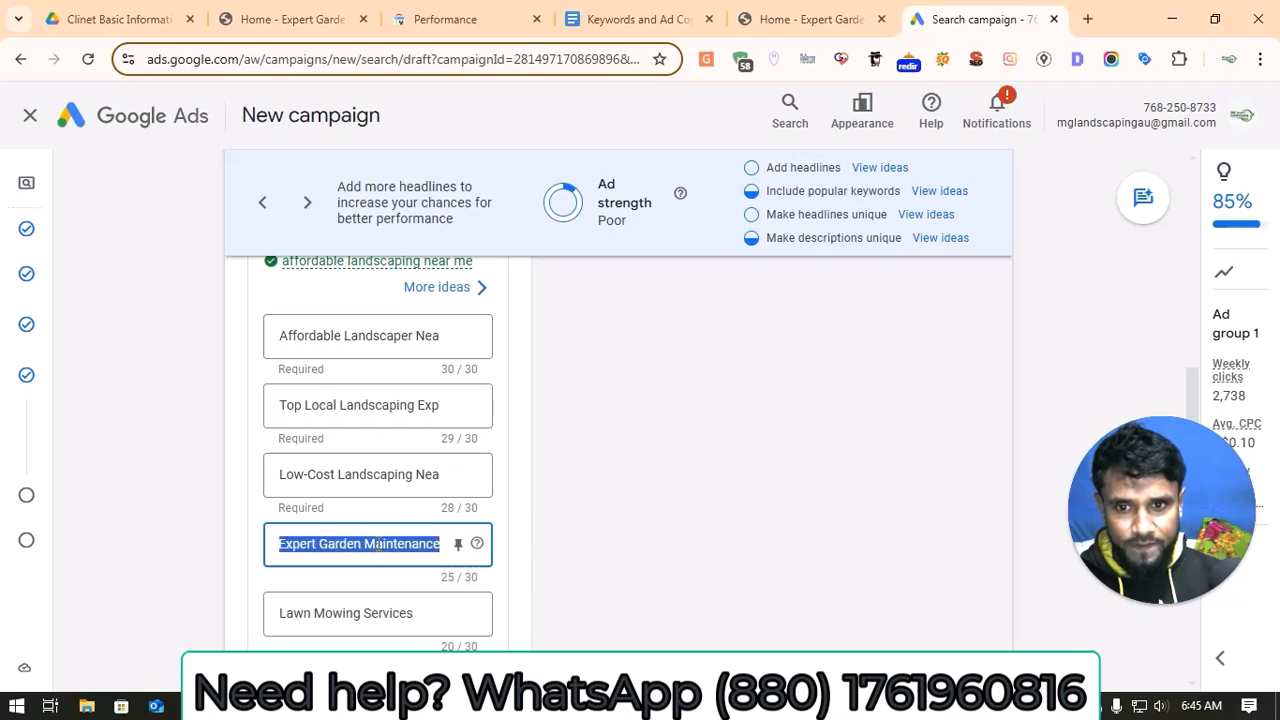
{"action": "key", "text": "ctrl+v"}
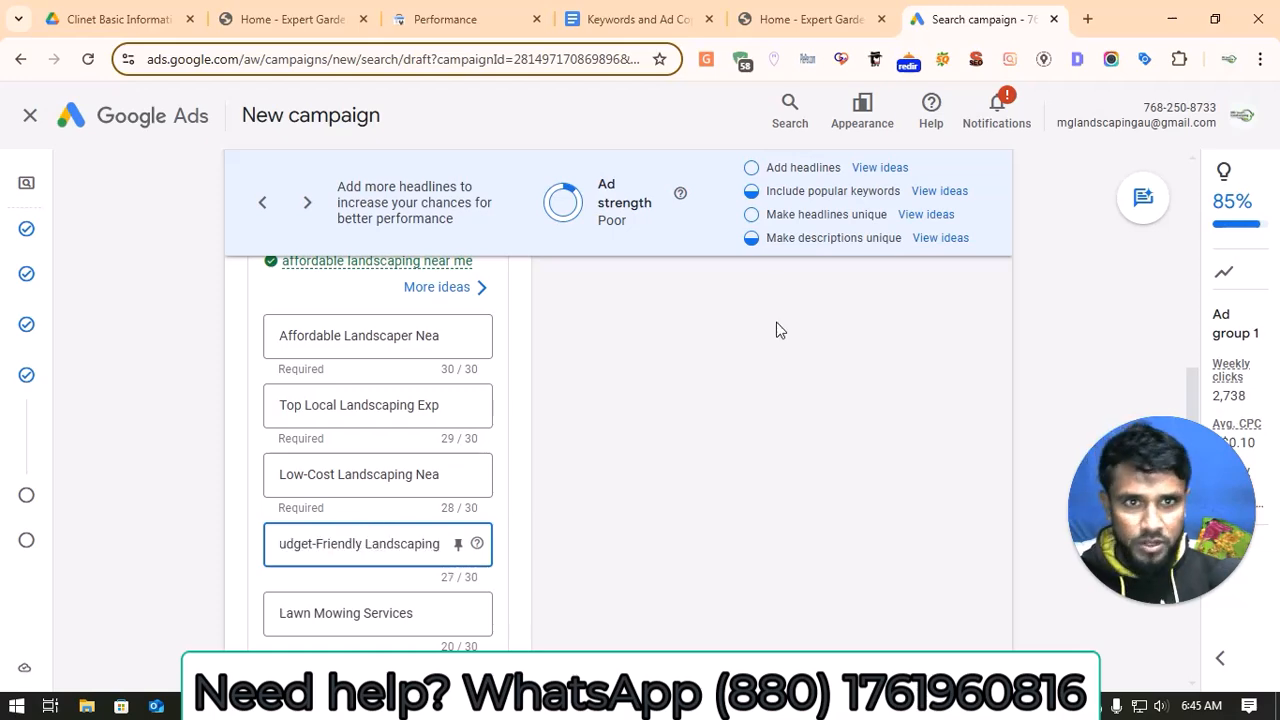
Step: Replace the ad's fifth headline, "Lawn Mowing Services", with "Get a Free Quote Today!" copied from the document's Ad Group 1 headlines
{"action": "left_click", "coordinate": [630, 20]}
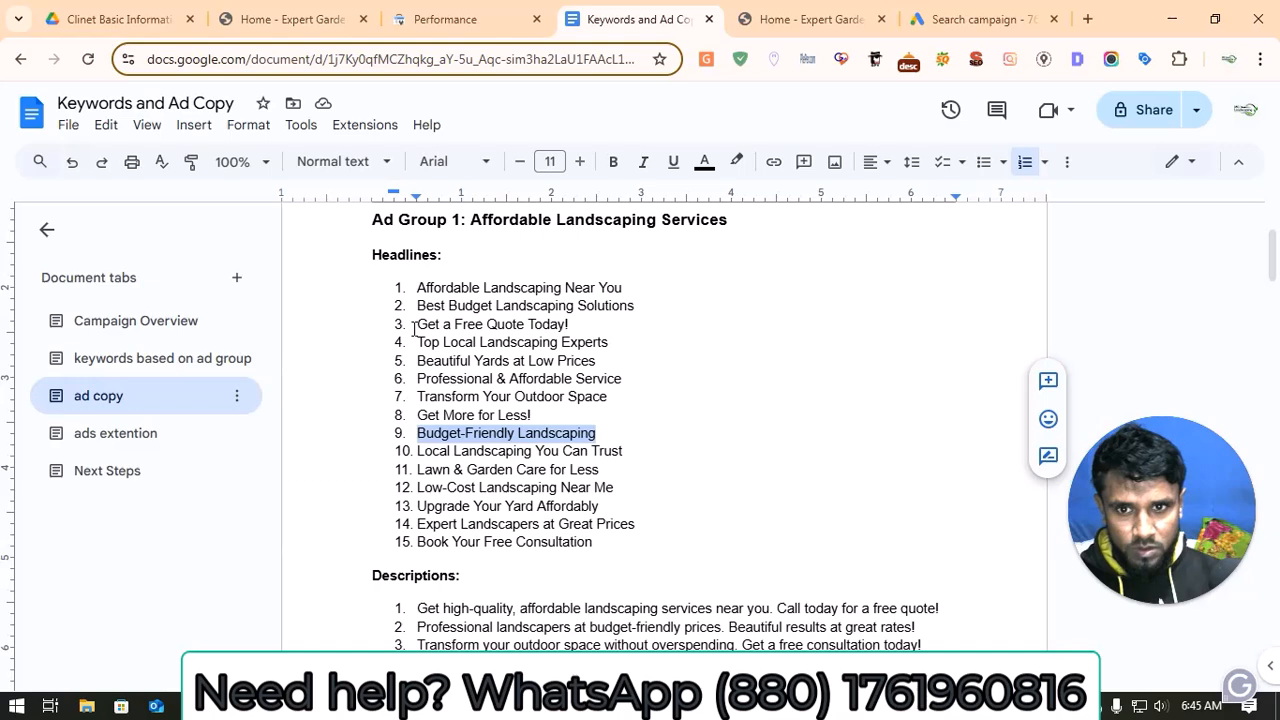
{"action": "left_click_drag", "start_coordinate": [414, 330], "coordinate": [573, 330]}
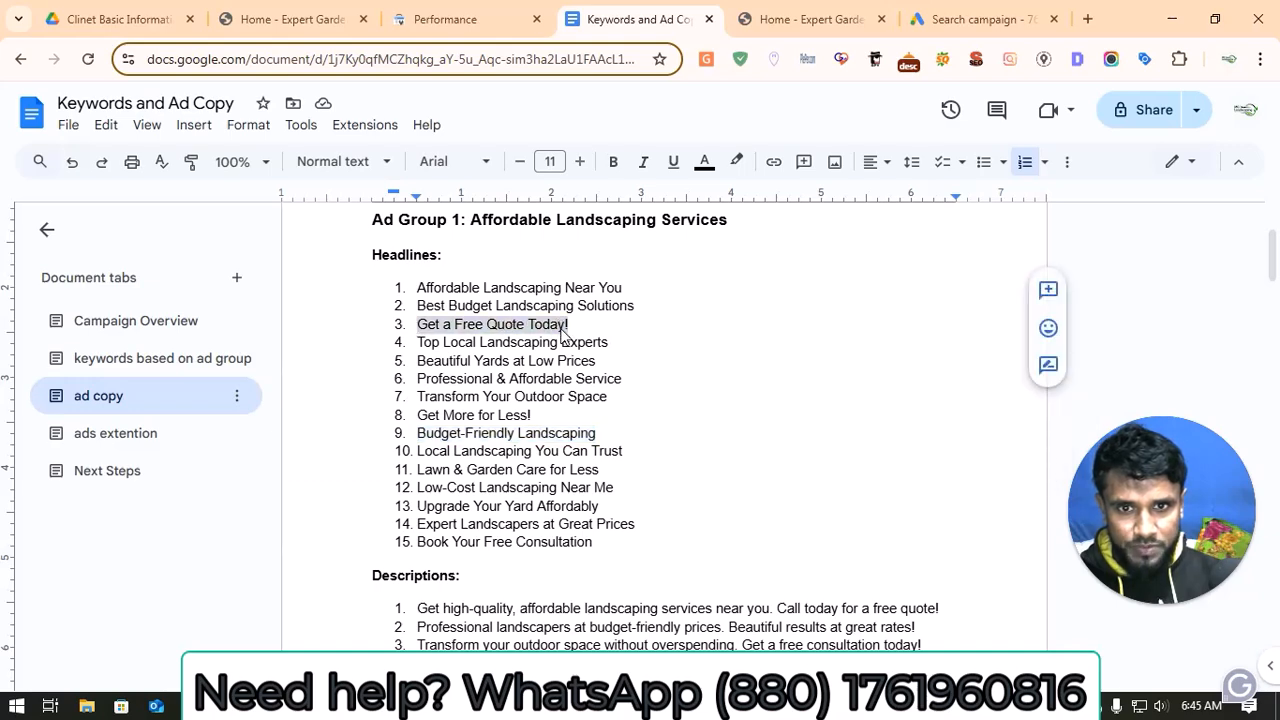
{"action": "right_click", "coordinate": [563, 336]}
{"action": "left_click", "coordinate": [607, 208]}
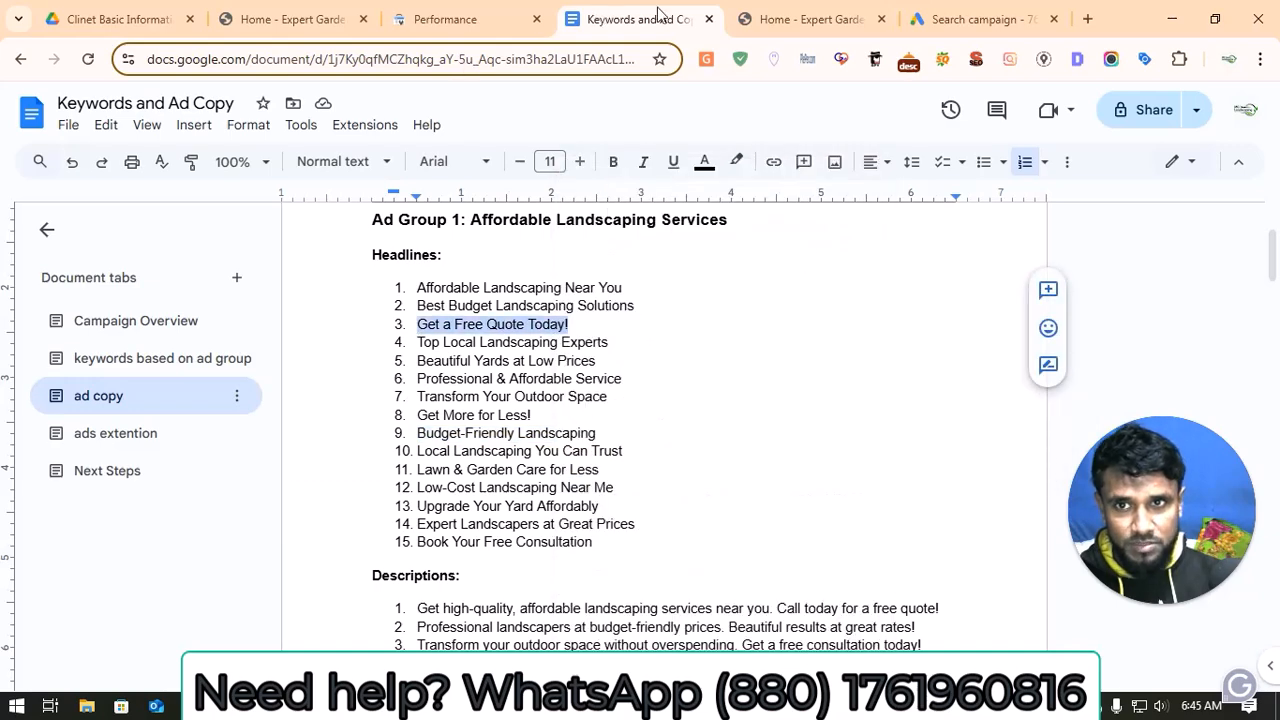
{"action": "left_click", "coordinate": [935, 19]}
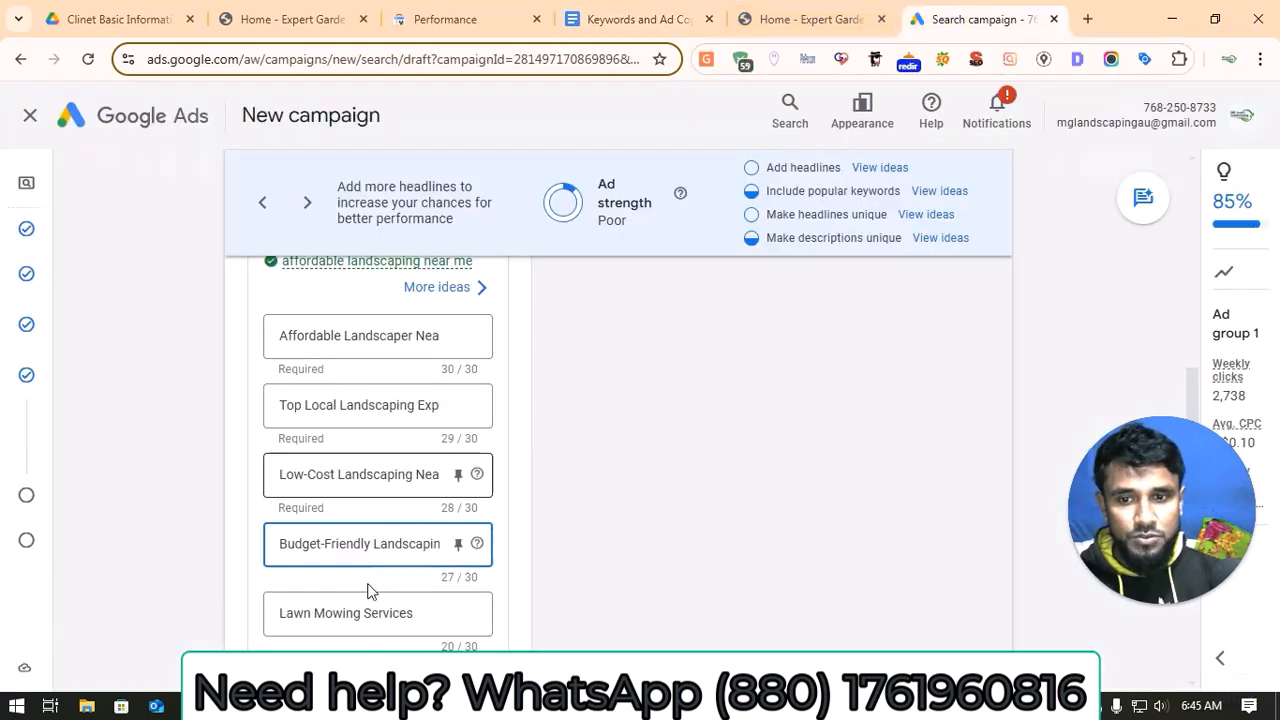
{"action": "left_click", "coordinate": [385, 614]}
{"action": "key", "text": "ctrl+a"}
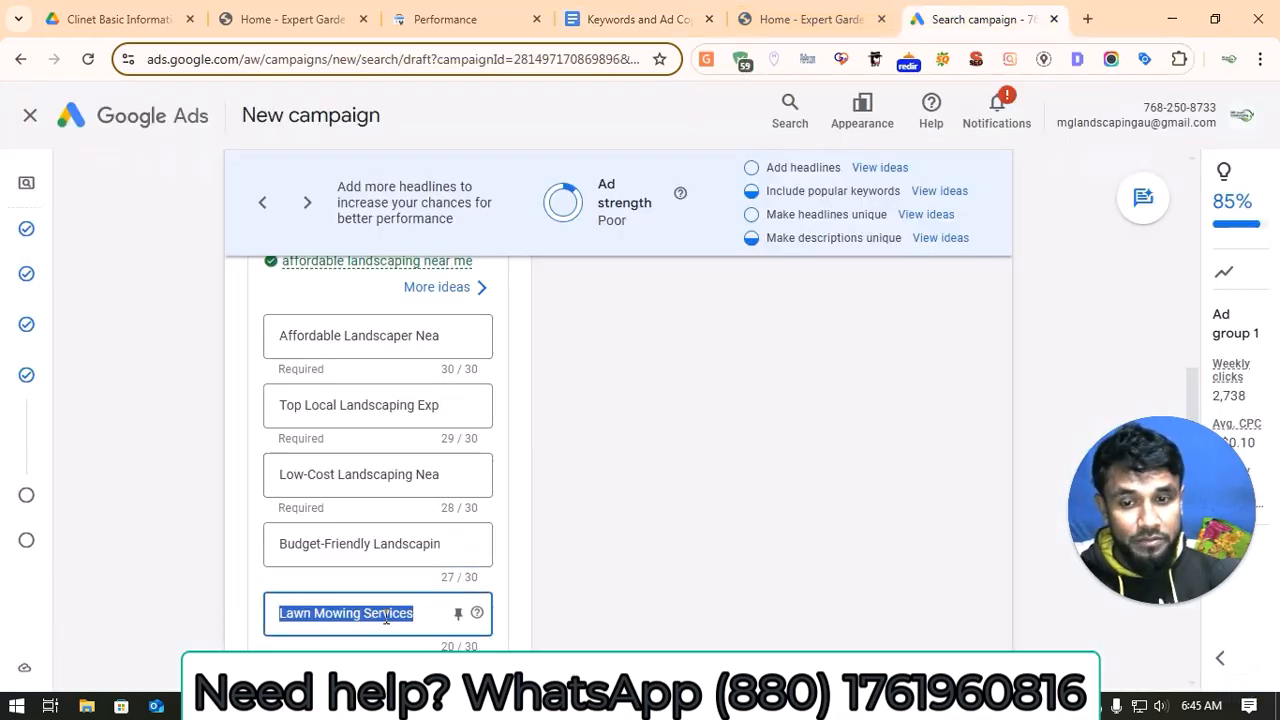
{"action": "key", "text": "ctrl+v"}
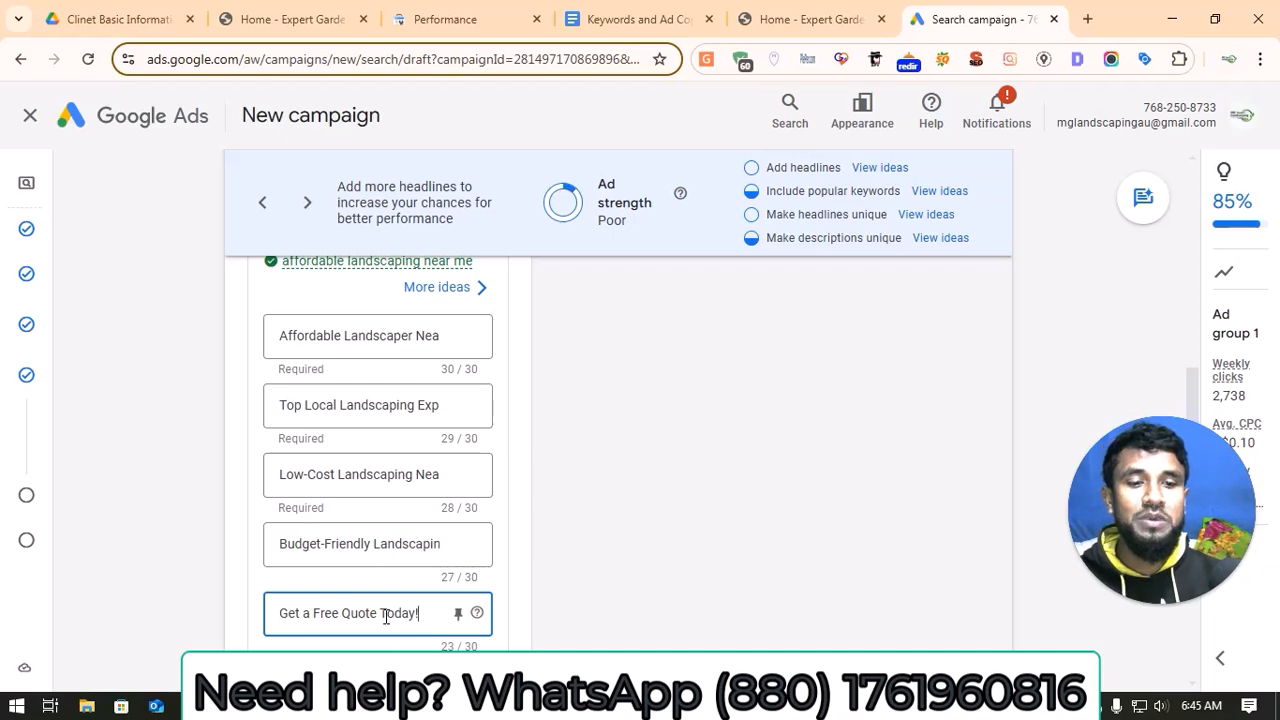
Step: Fill the ad's empty sixth headline with "Book Your Free Consultation" copied from the document's Ad Group 1 headlines
{"action": "left_click", "coordinate": [575, 14]}
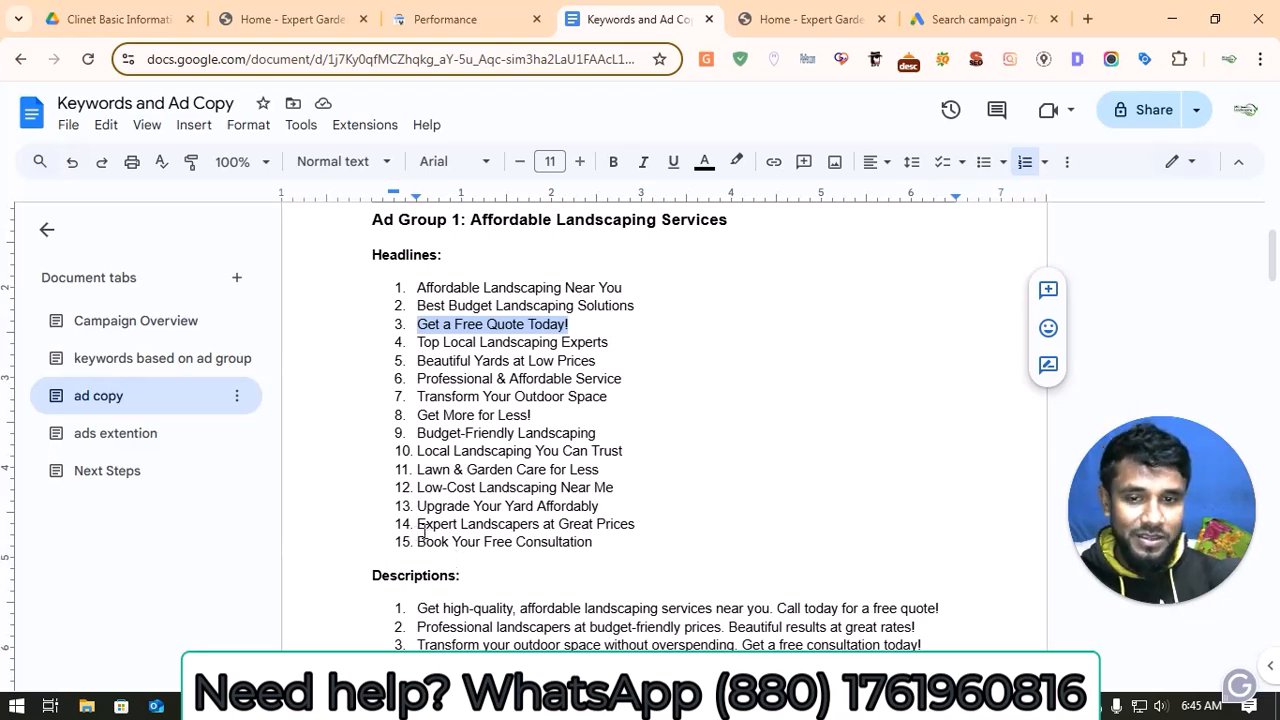
{"action": "left_click_drag", "start_coordinate": [417, 540], "coordinate": [598, 548]}
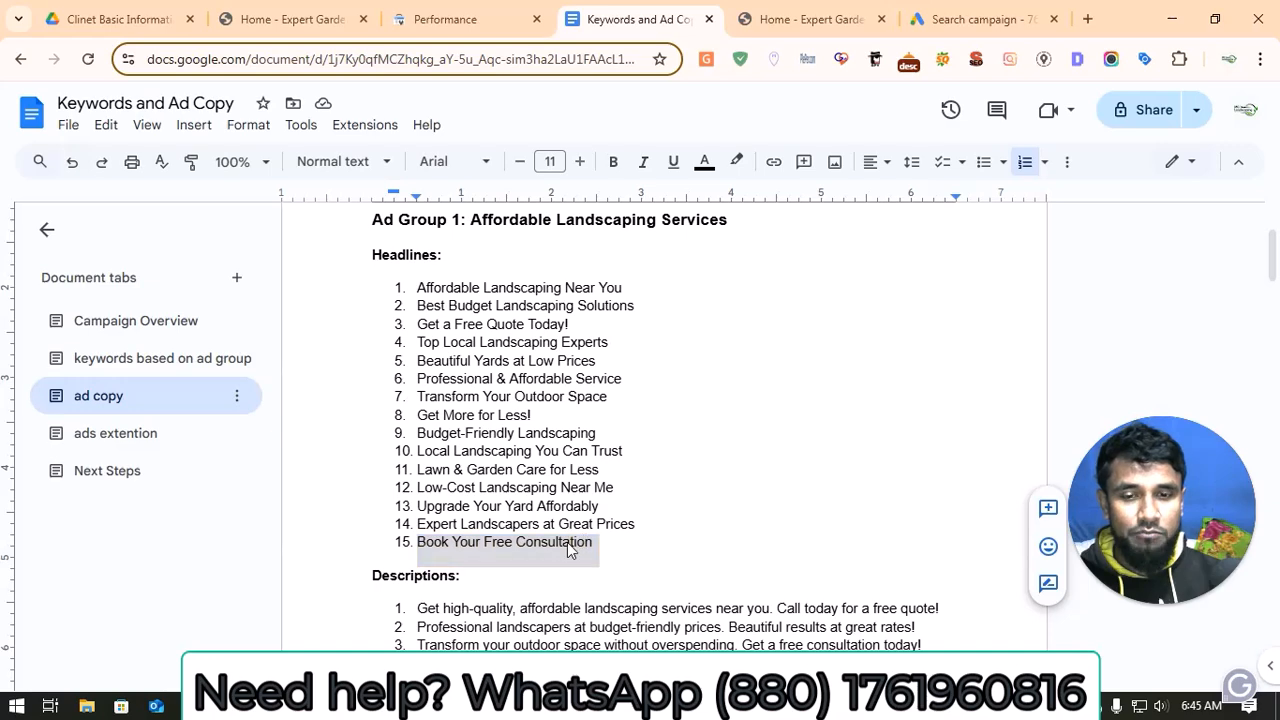
{"action": "right_click", "coordinate": [568, 546]}
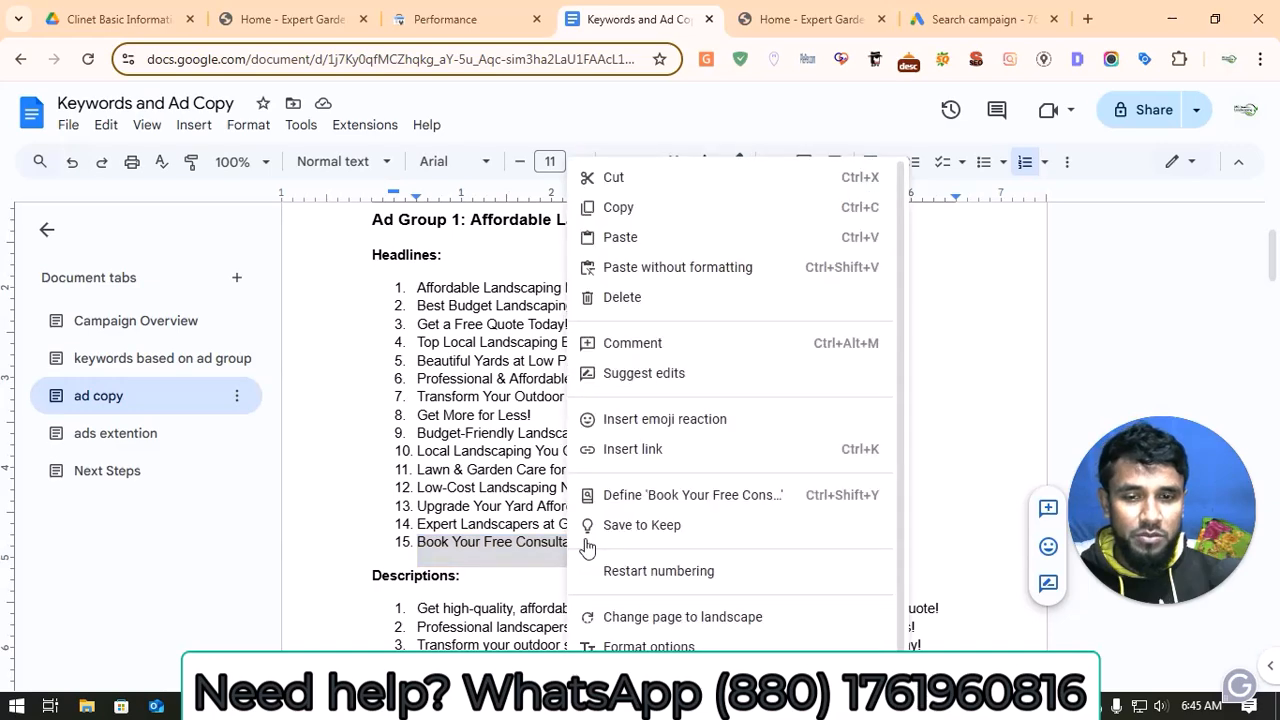
{"action": "left_click", "coordinate": [628, 207]}
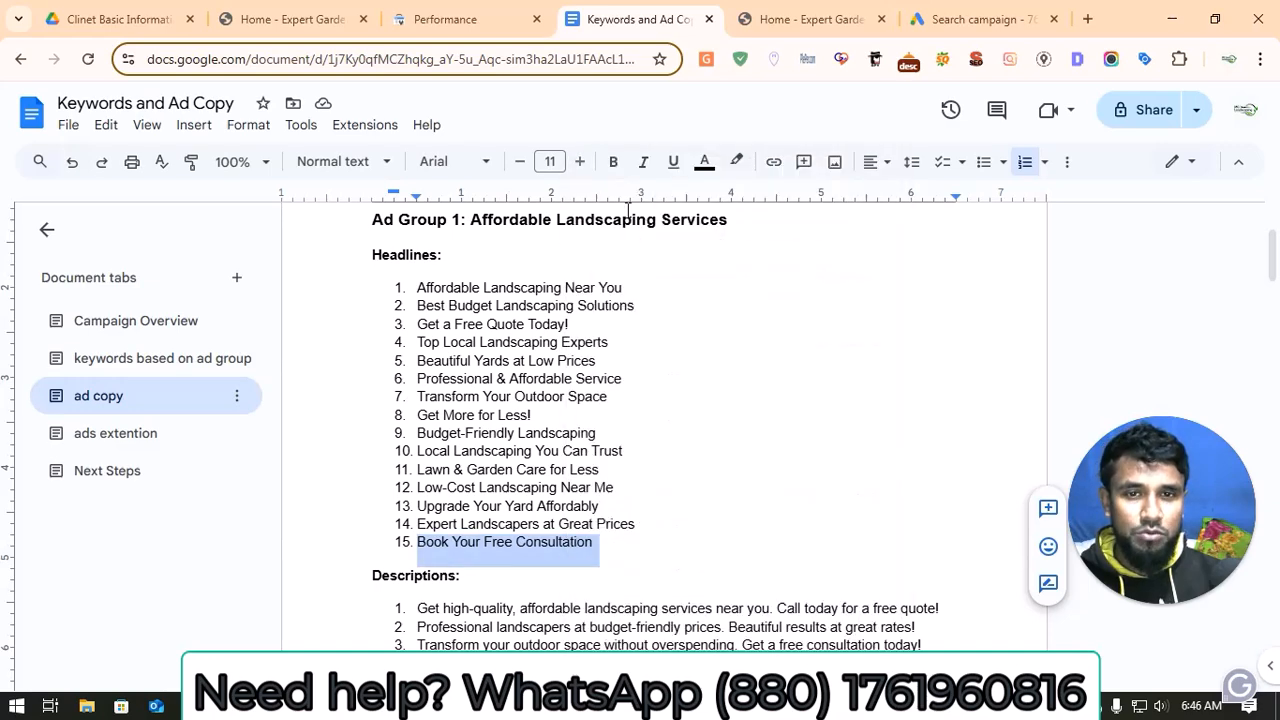
{"action": "left_click", "coordinate": [967, 14]}
{"action": "scroll", "coordinate": [314, 580], "scroll_direction": "down", "scroll_amount": 1}
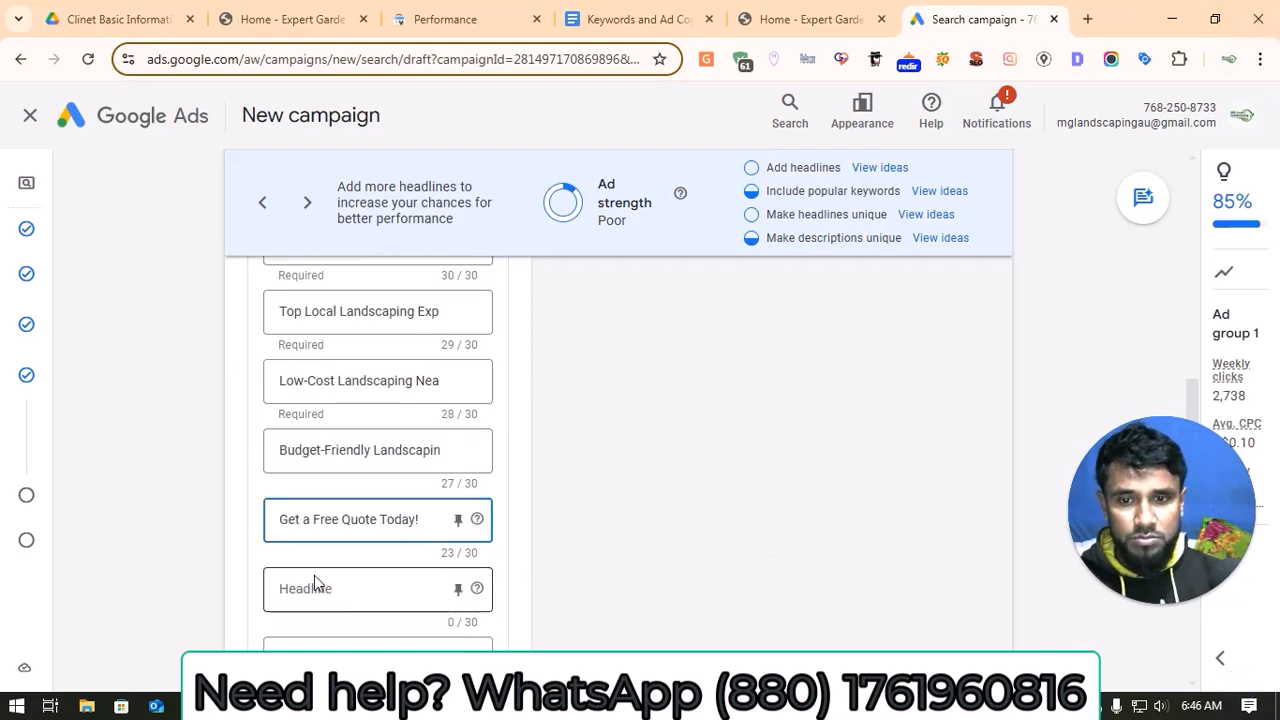
{"action": "left_click", "coordinate": [348, 592]}
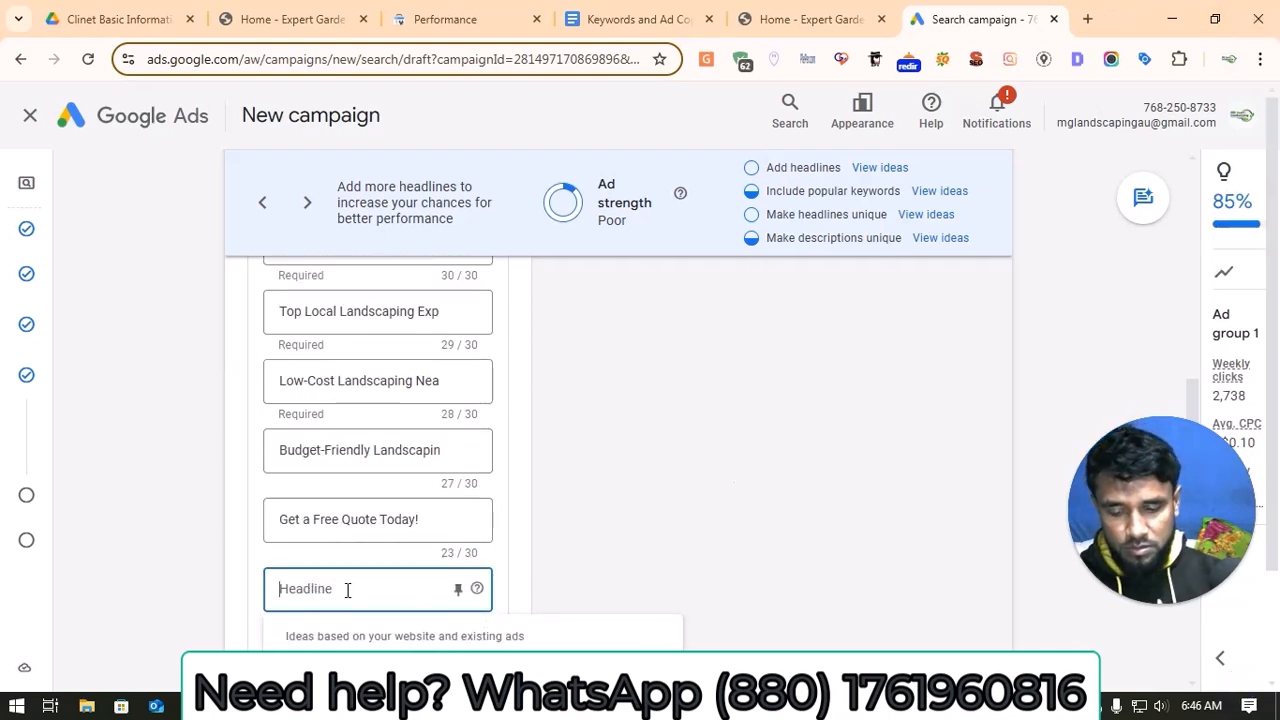
{"action": "key", "text": "ctrl+v"}
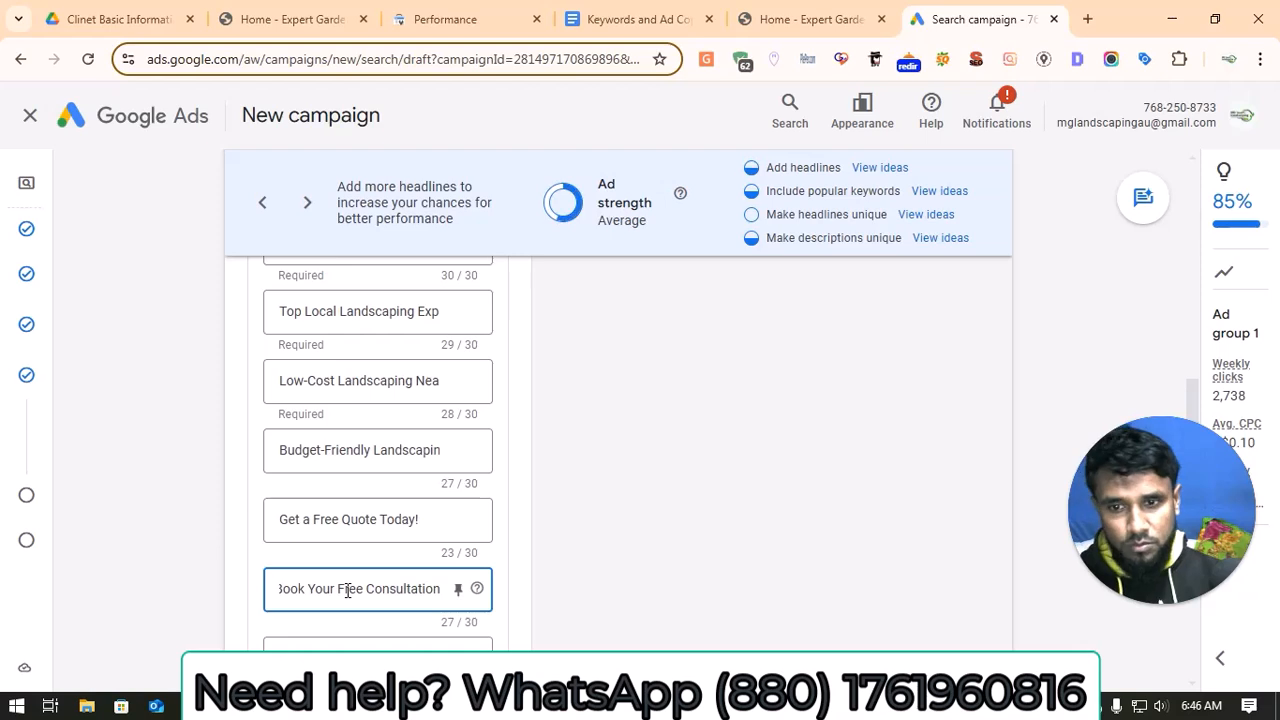
{"action": "scroll", "coordinate": [348, 597], "scroll_direction": "down", "scroll_amount": 3}
{"action": "scroll", "coordinate": [348, 597], "scroll_direction": "down", "scroll_amount": 1}
{"action": "triple_click", "coordinate": [340, 563]}
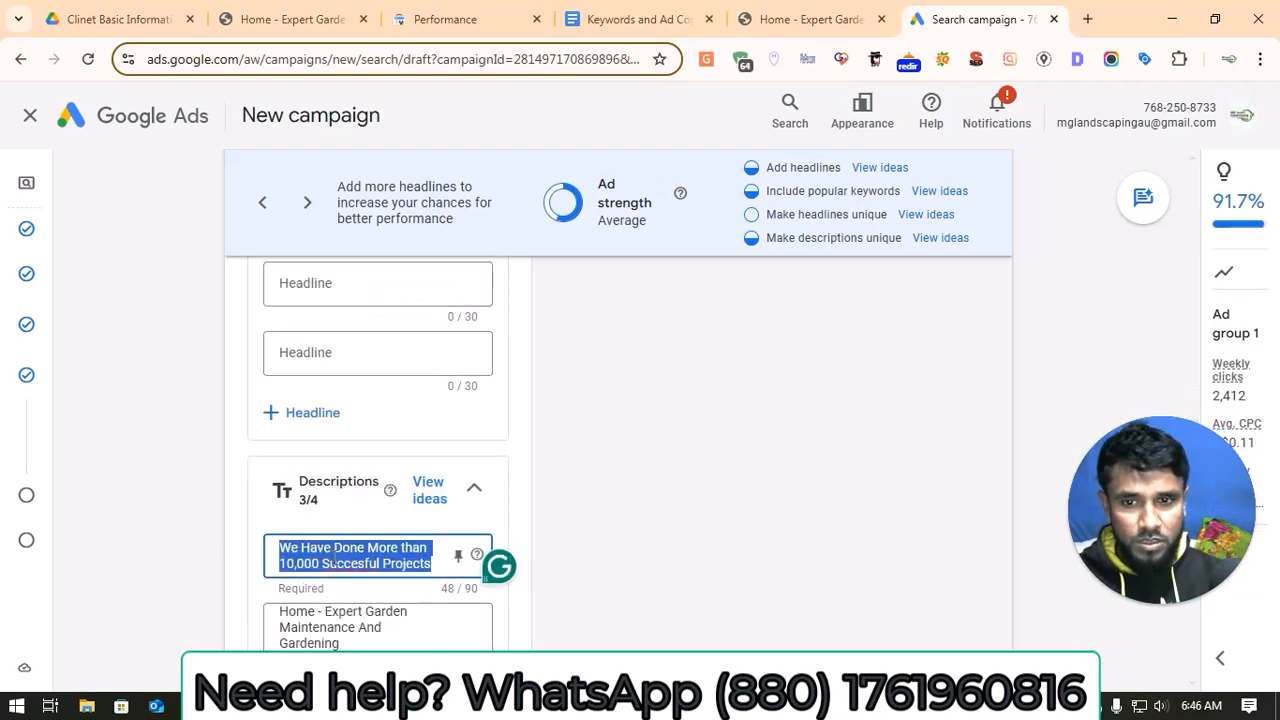
{"action": "key", "text": "BackSpace"}
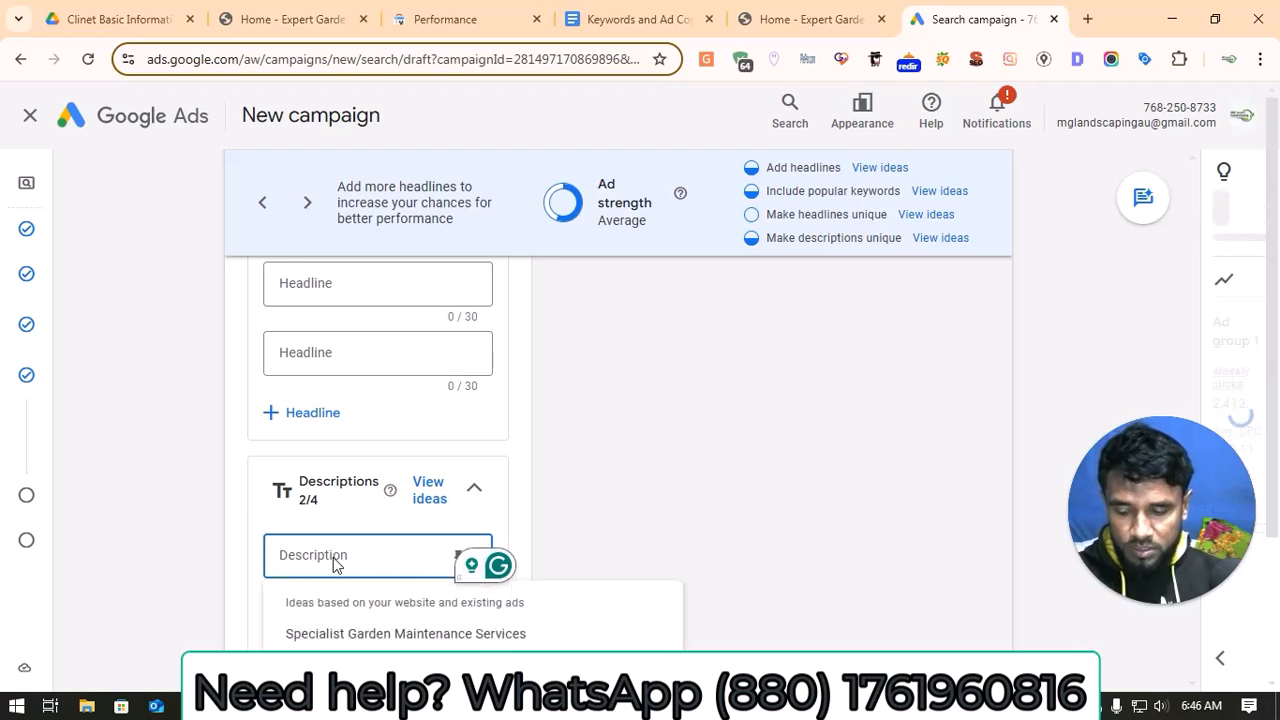
{"action": "key", "text": "ctrl+z"}
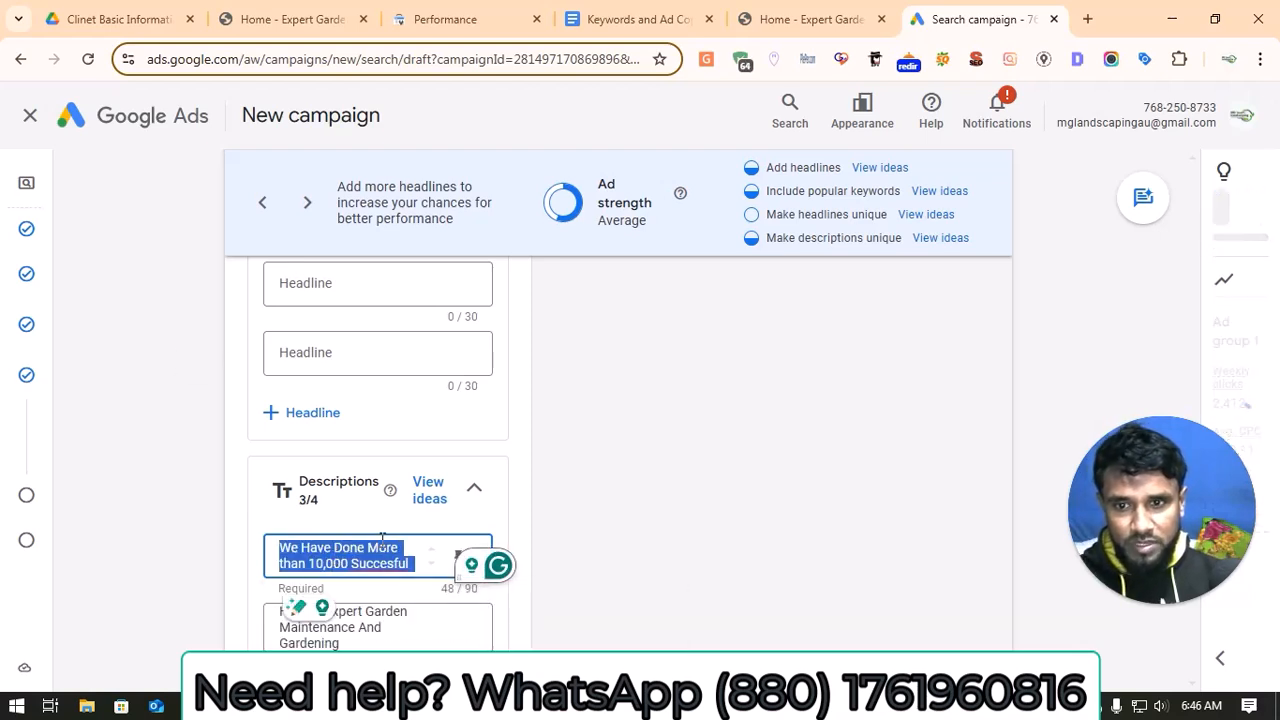
{"action": "left_click", "coordinate": [594, 522]}
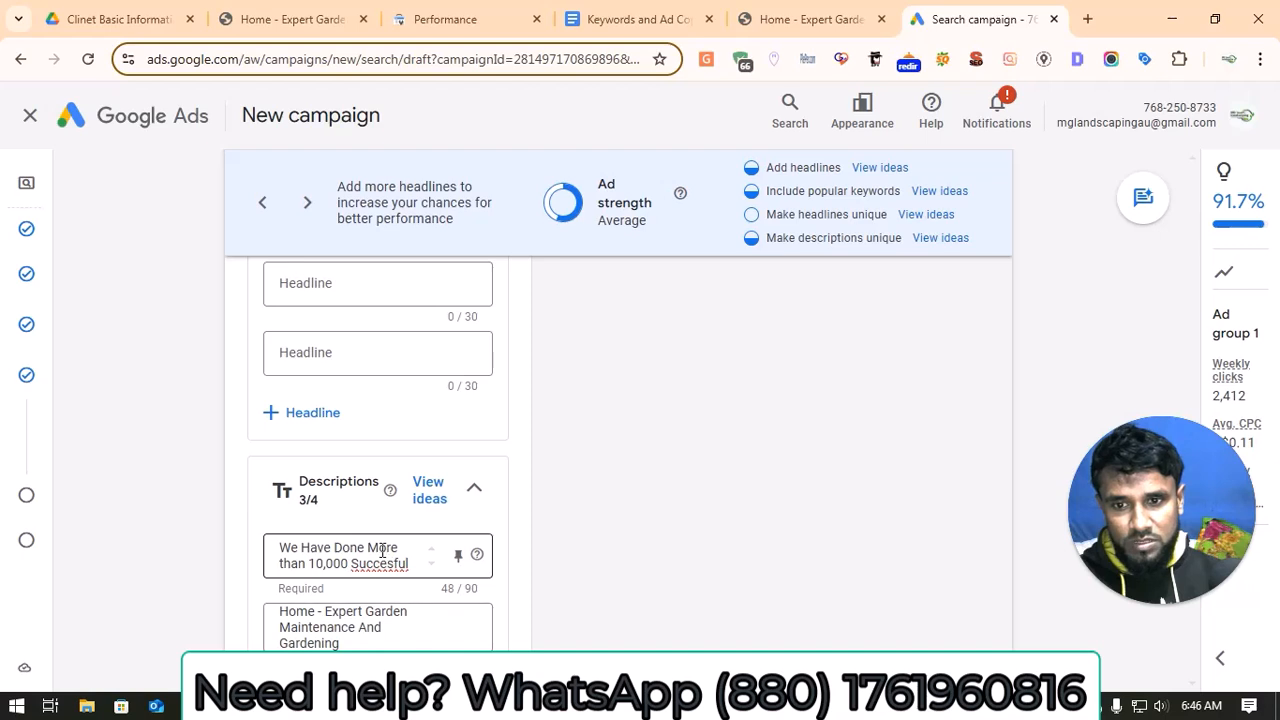
Step: Replace the ad's third description with "Get high-quality, affordable landscaping services near you. Call today for a free quote!" copied from the document's Ad Group 1 descriptions
{"action": "scroll", "coordinate": [380, 557], "scroll_direction": "down", "scroll_amount": 1}
{"action": "scroll", "coordinate": [345, 591], "scroll_direction": "down", "scroll_amount": 1}
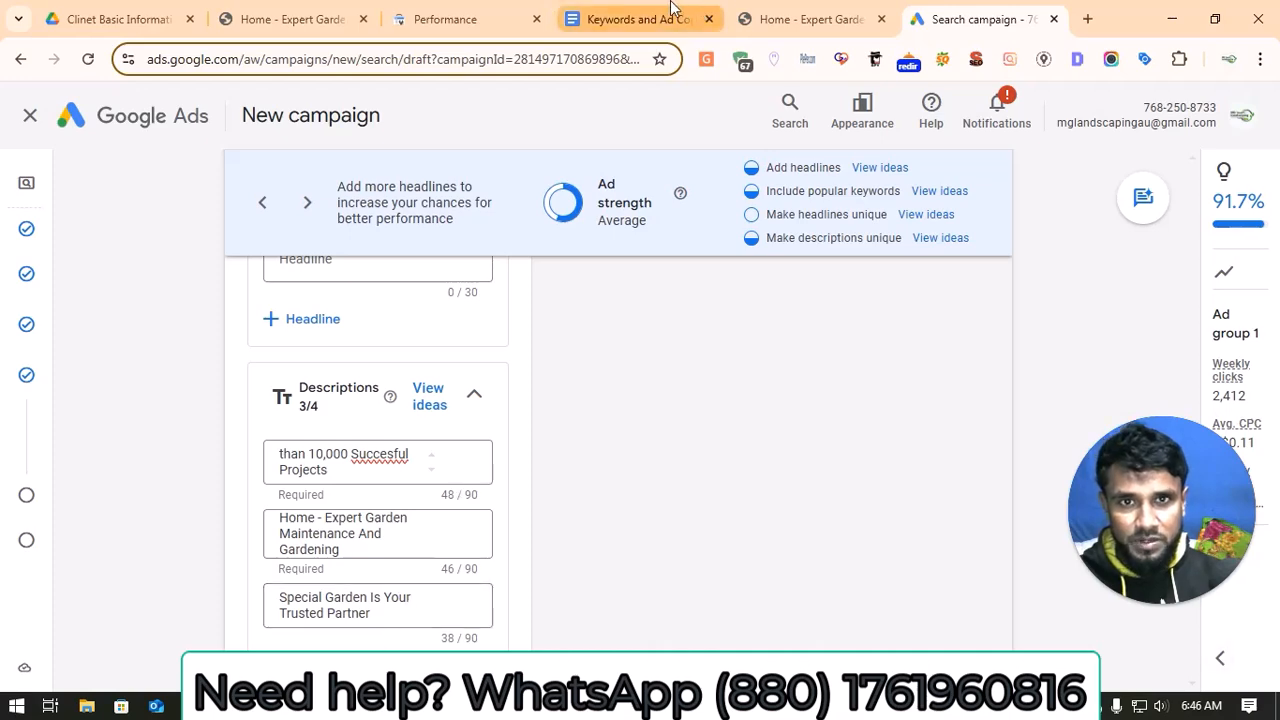
{"action": "left_click", "coordinate": [640, 19]}
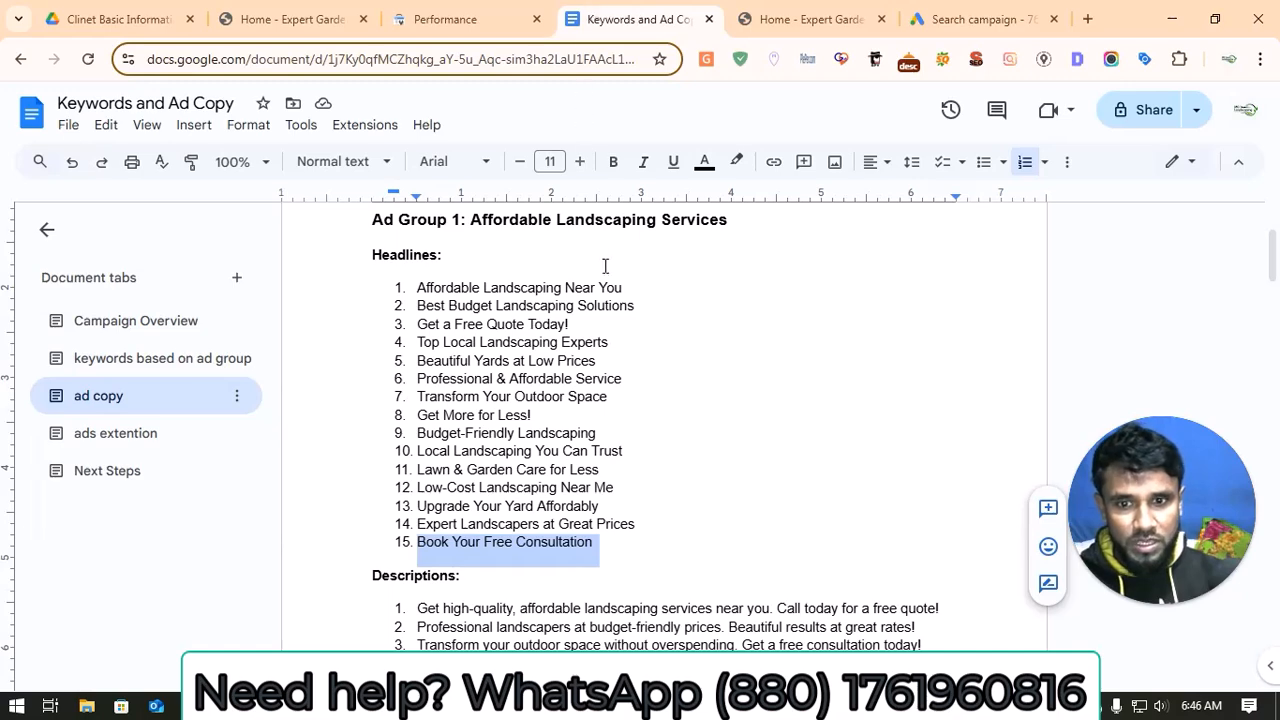
{"action": "scroll", "coordinate": [622, 384], "scroll_direction": "down", "scroll_amount": 2}
{"action": "triple_click", "coordinate": [530, 516]}
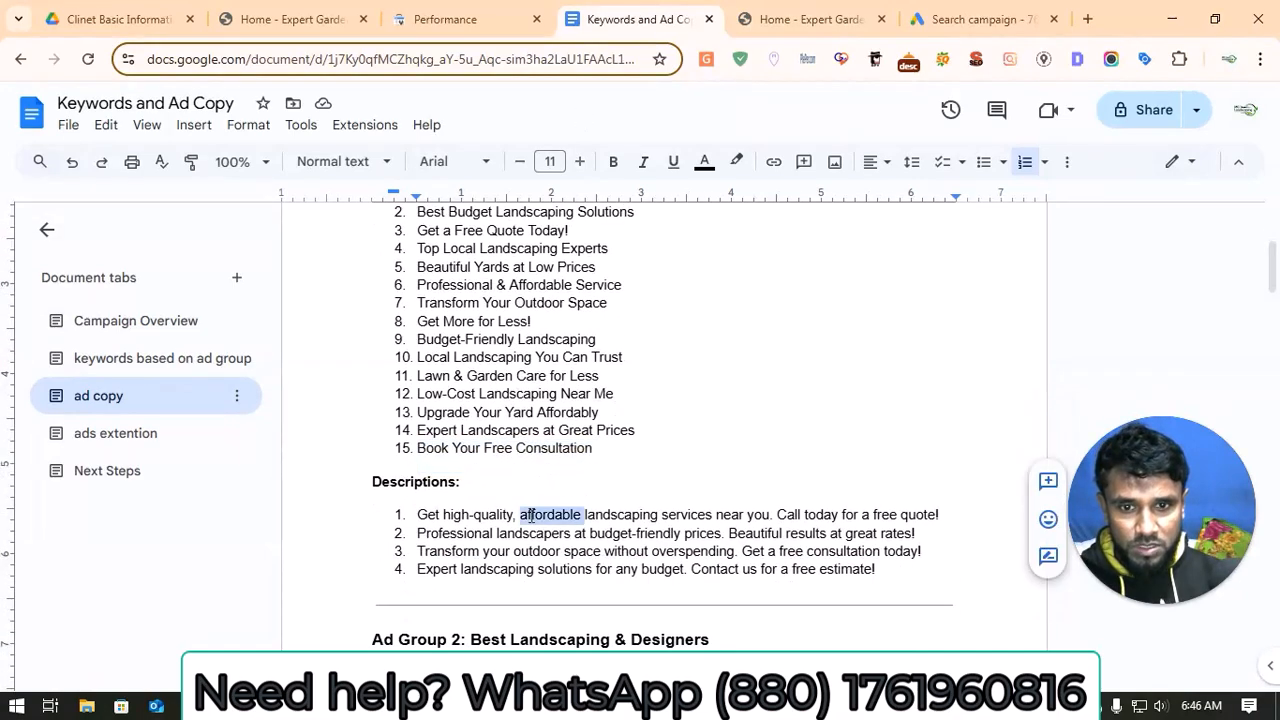
{"action": "right_click", "coordinate": [530, 520]}
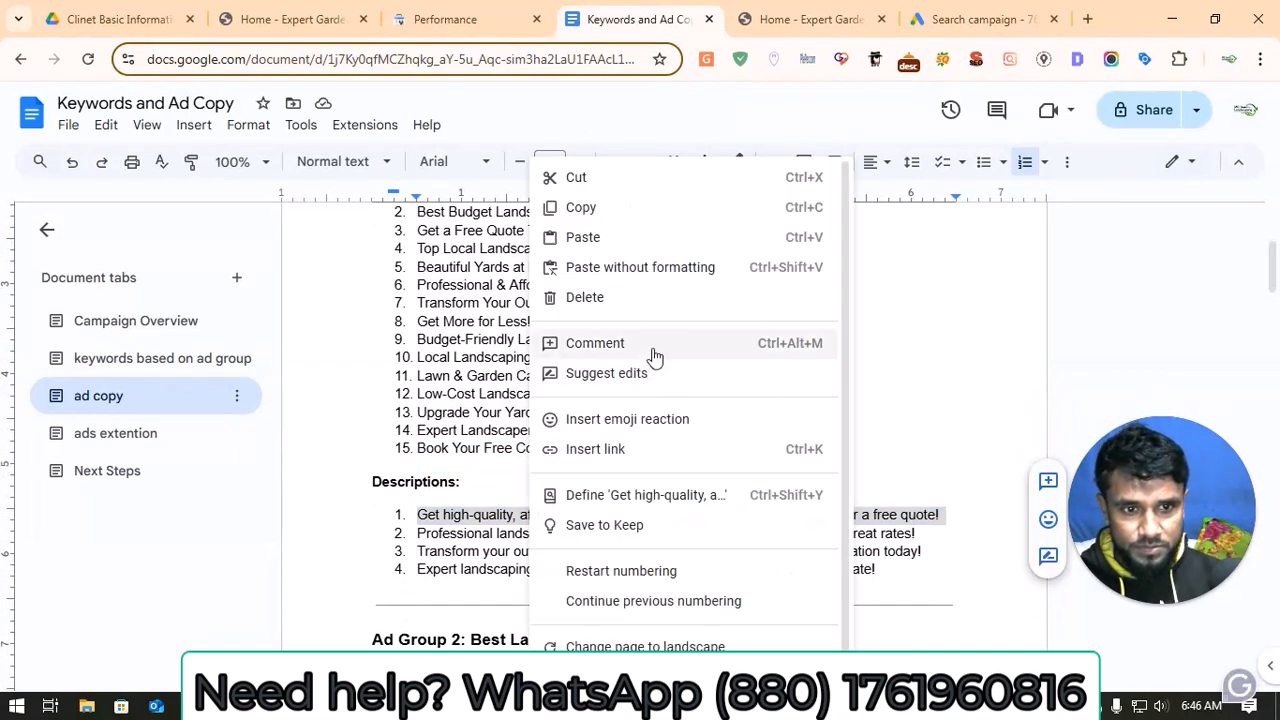
{"action": "left_click", "coordinate": [586, 209]}
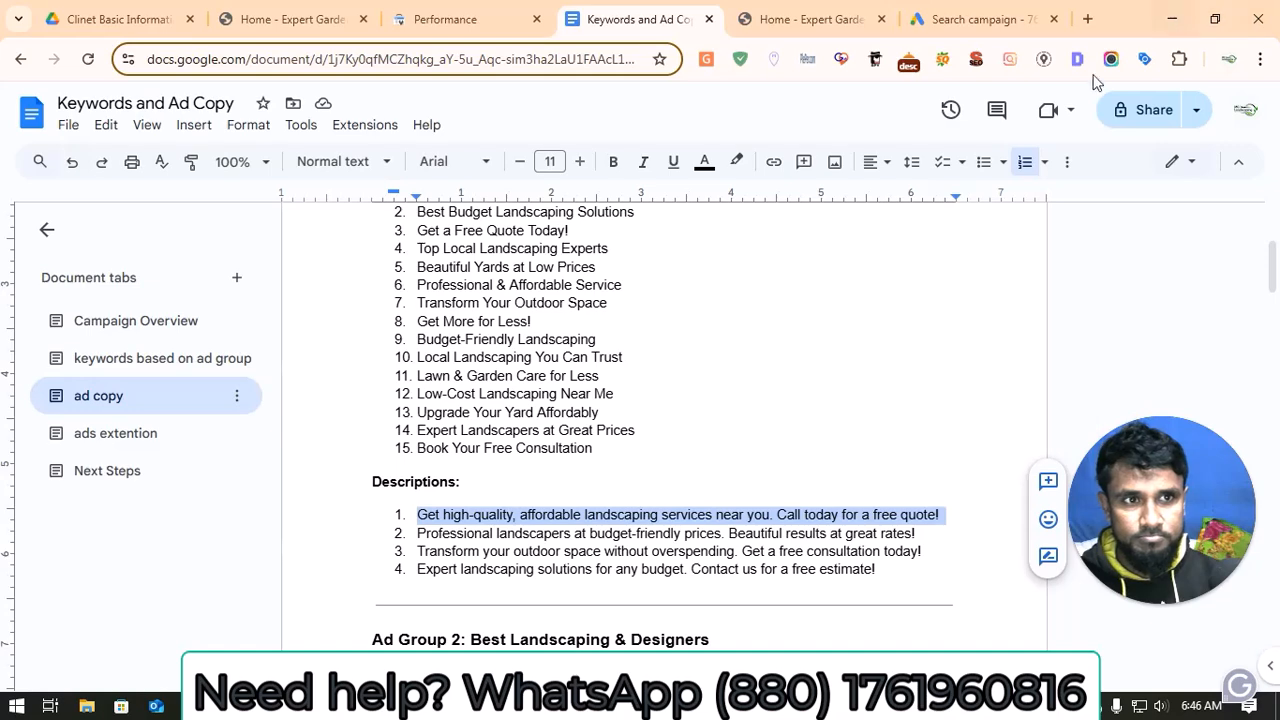
{"action": "left_click", "coordinate": [936, 17]}
{"action": "triple_click", "coordinate": [347, 467]}
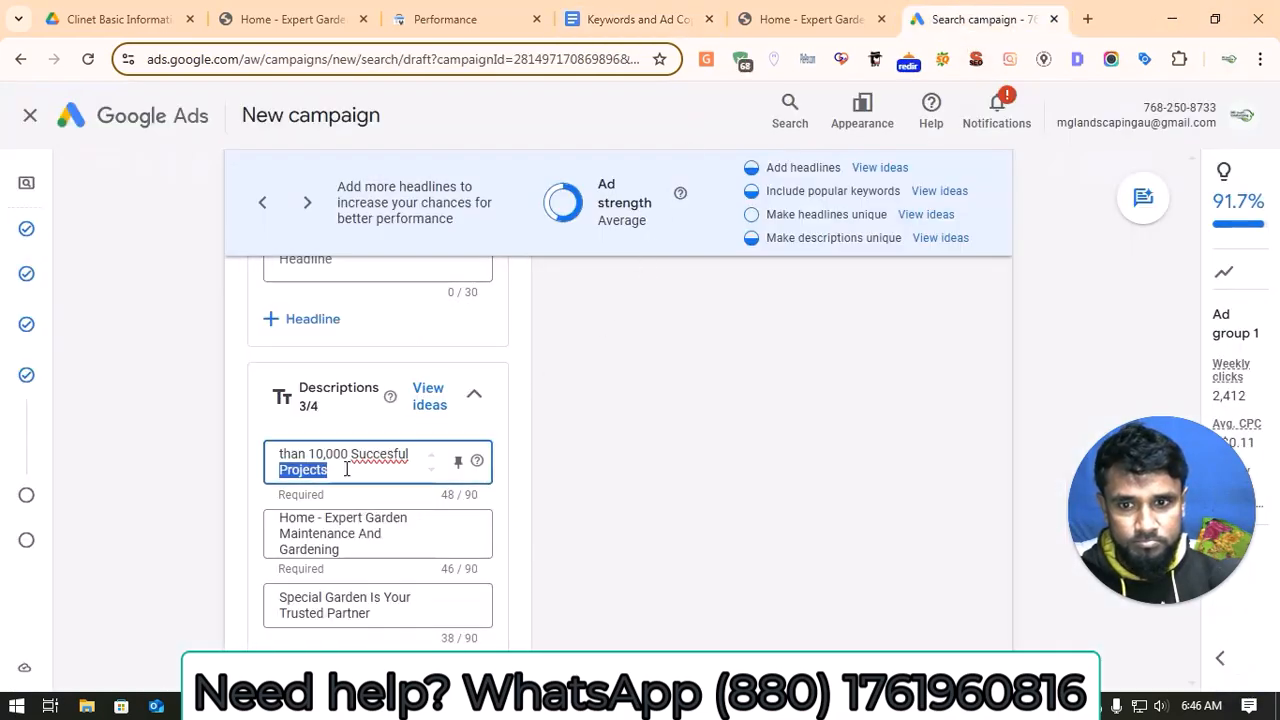
{"action": "triple_click", "coordinate": [360, 600]}
{"action": "key", "text": "ctrl+v"}
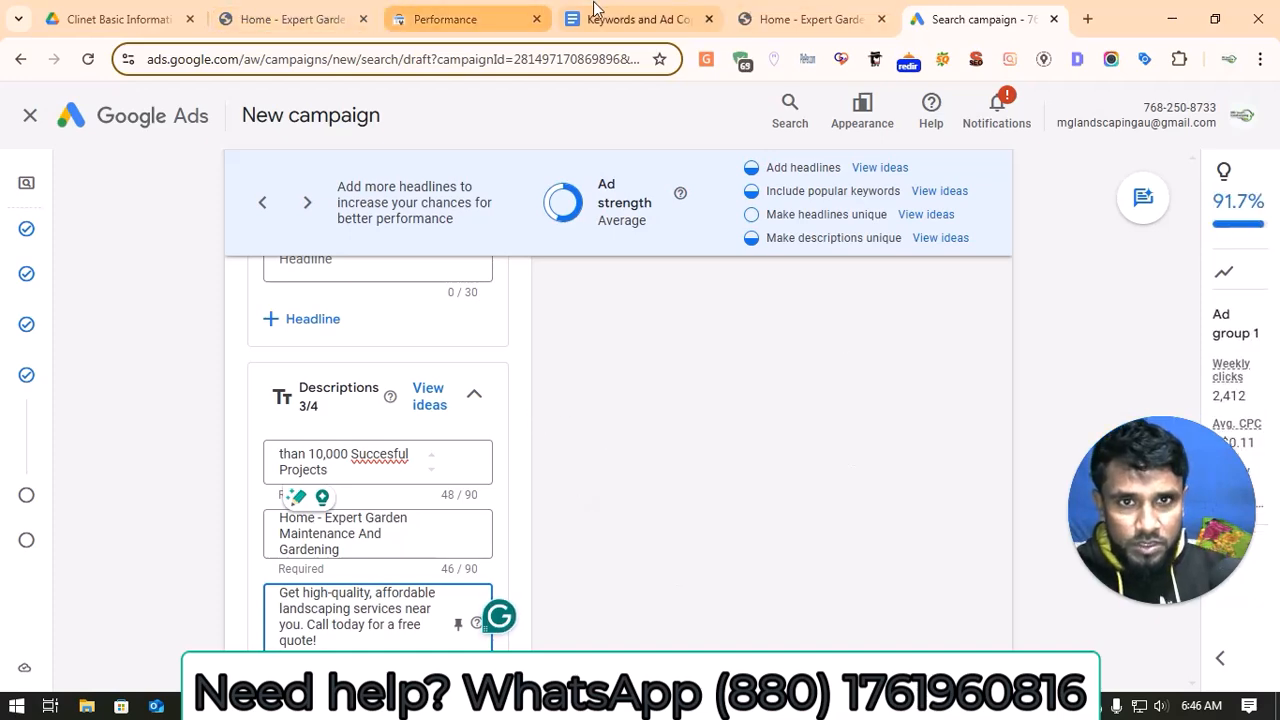
Step: Copy the Ad Group 1 description "Professional landscapers at budget-friendly prices. Beautiful results at great rates!" from the Keywords and Ad Copy document
{"action": "left_click", "coordinate": [630, 19]}
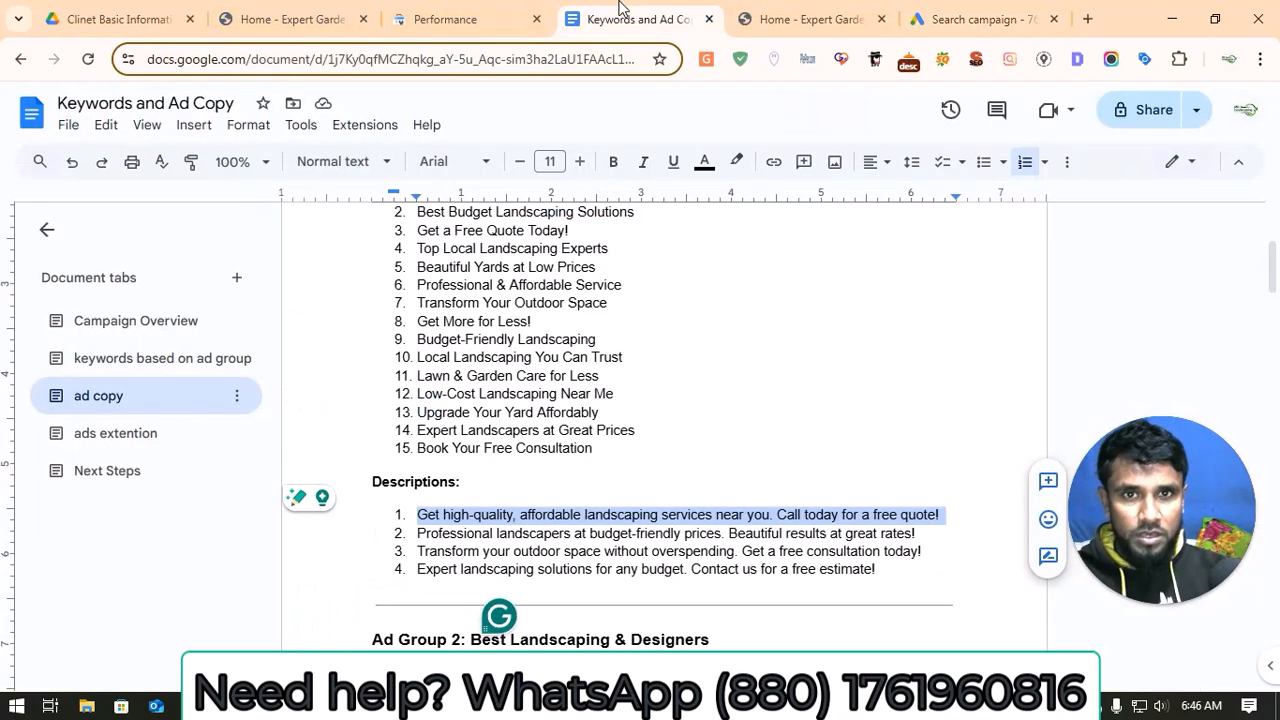
{"action": "triple_click", "coordinate": [503, 533]}
{"action": "key", "text": "ctrl+c"}
{"action": "right_click", "coordinate": [503, 535]}
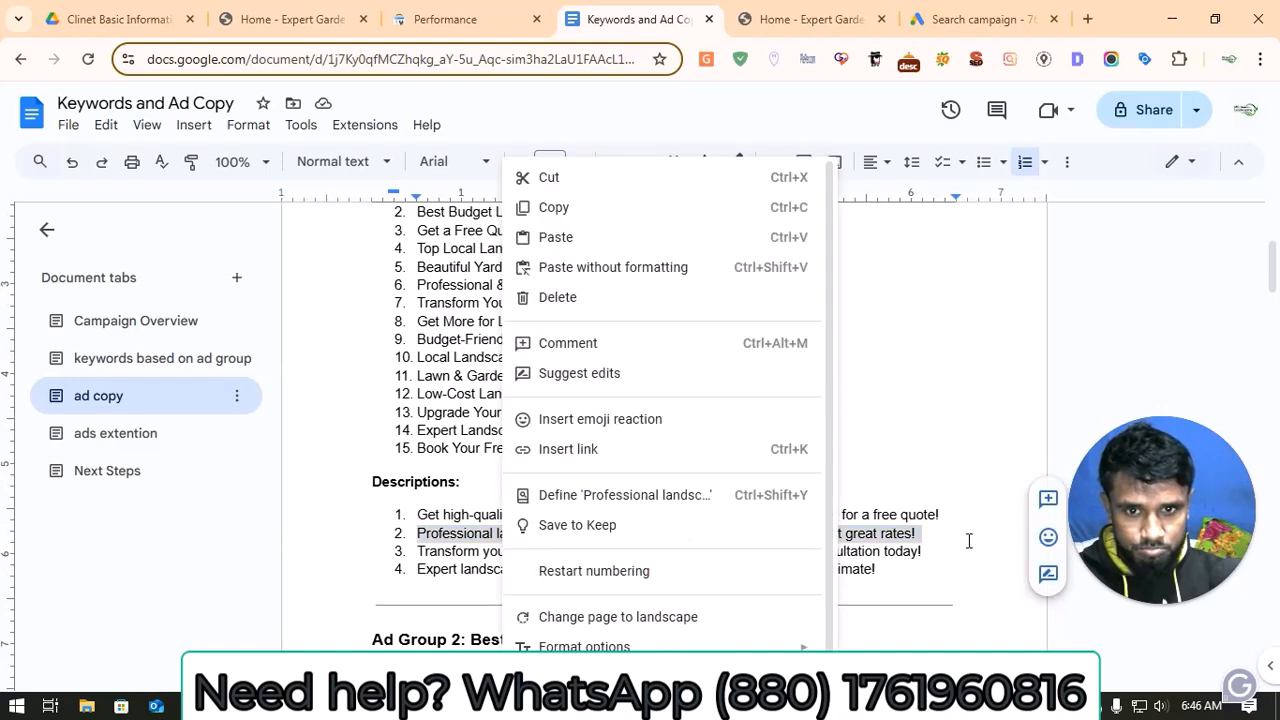
{"action": "left_click", "coordinate": [560, 208]}
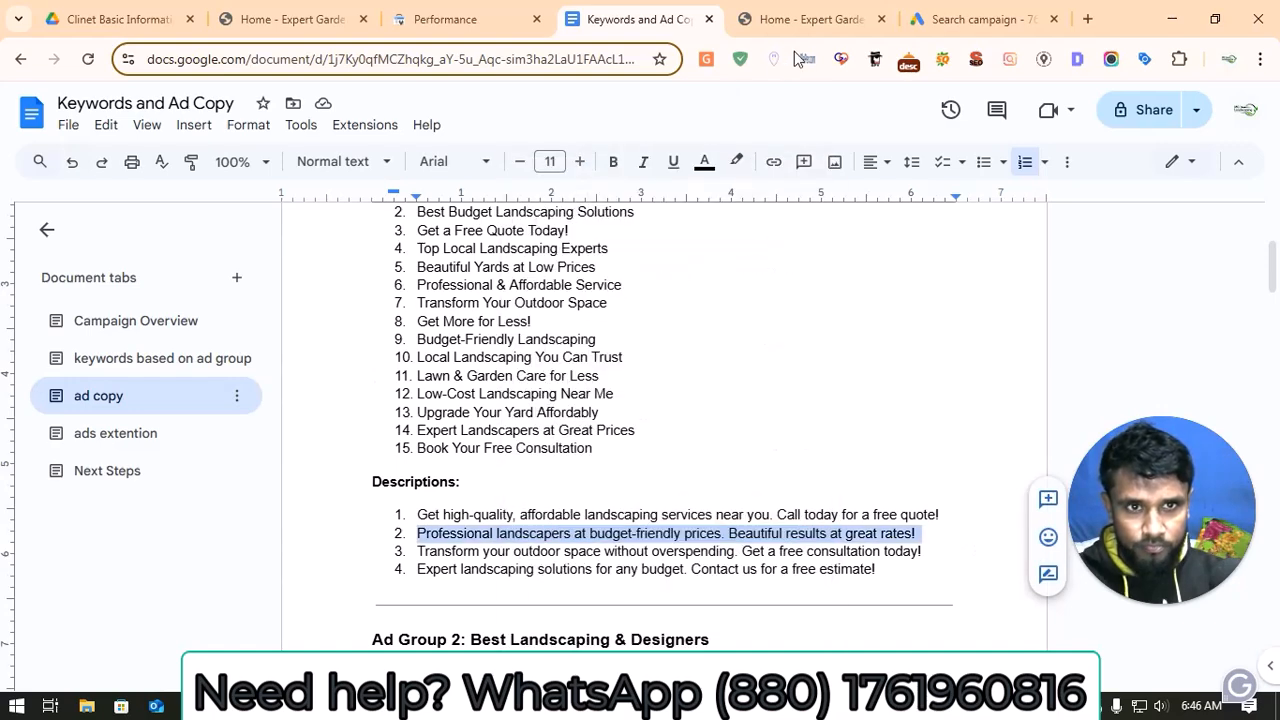
Step: Fill the ad's empty fourth description with the copied "Professional landscapers at budget-friendly prices. Beautiful results at great rates!"
{"action": "left_click", "coordinate": [975, 19]}
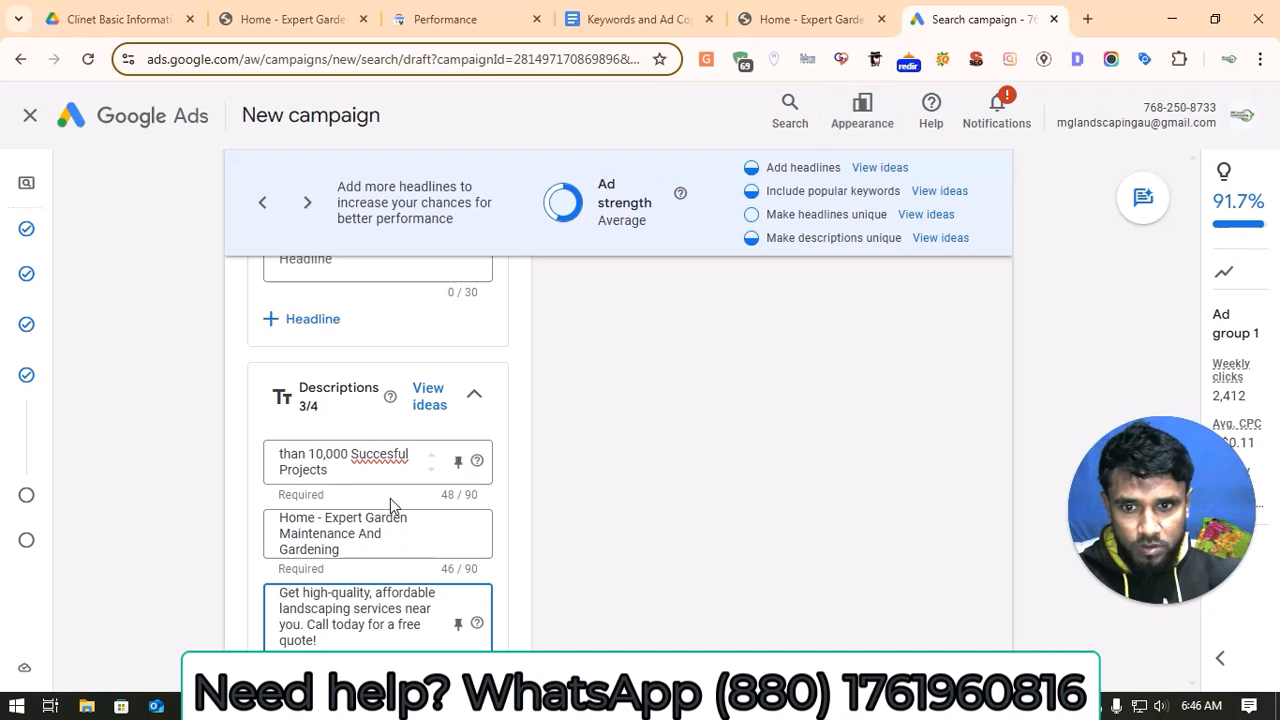
{"action": "scroll", "coordinate": [390, 498], "scroll_direction": "down", "scroll_amount": 1}
{"action": "left_click", "coordinate": [362, 617]}
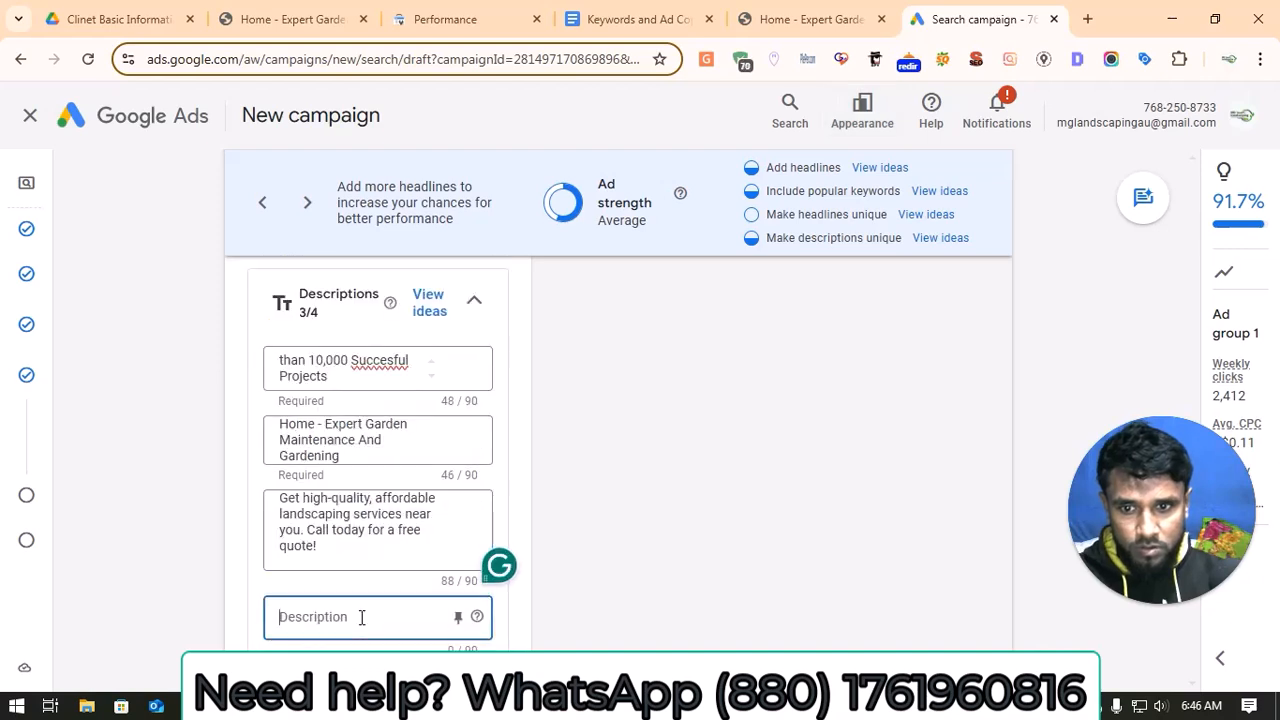
{"action": "key", "text": "ctrl+v"}
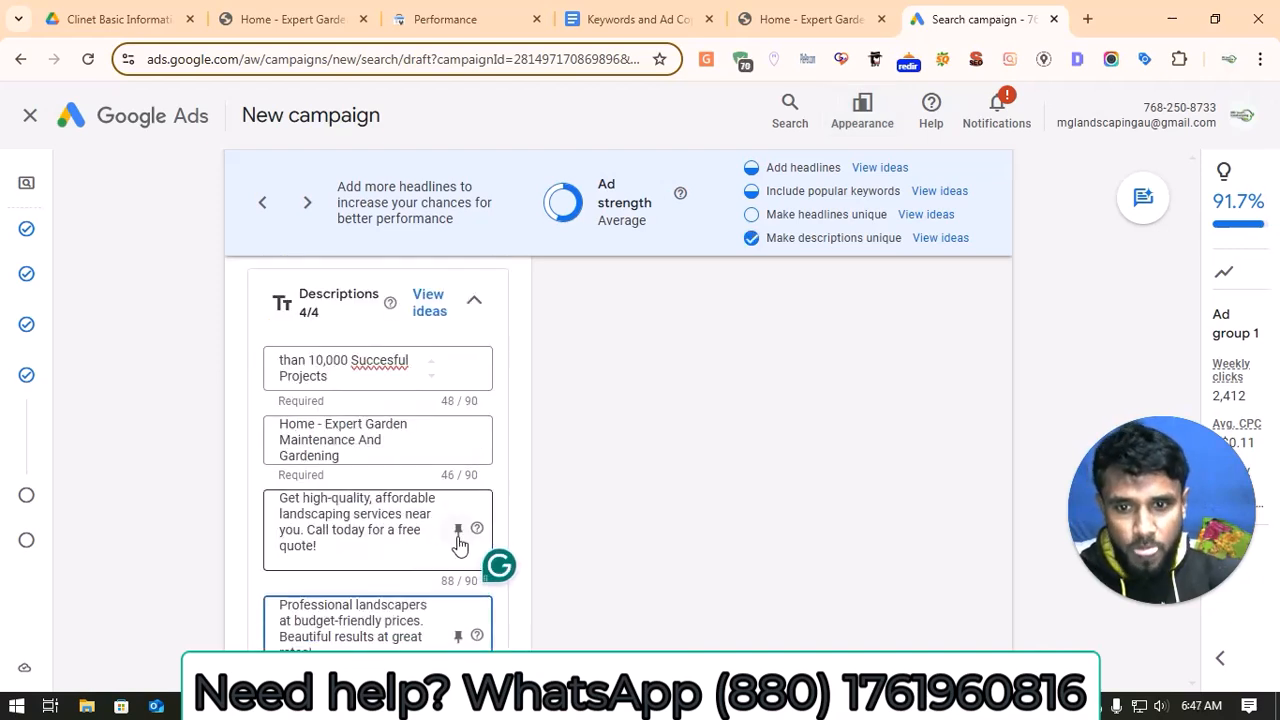
{"action": "scroll", "coordinate": [517, 549], "scroll_direction": "down", "scroll_amount": 2}
{"action": "scroll", "coordinate": [546, 523], "scroll_direction": "down", "scroll_amount": 2}
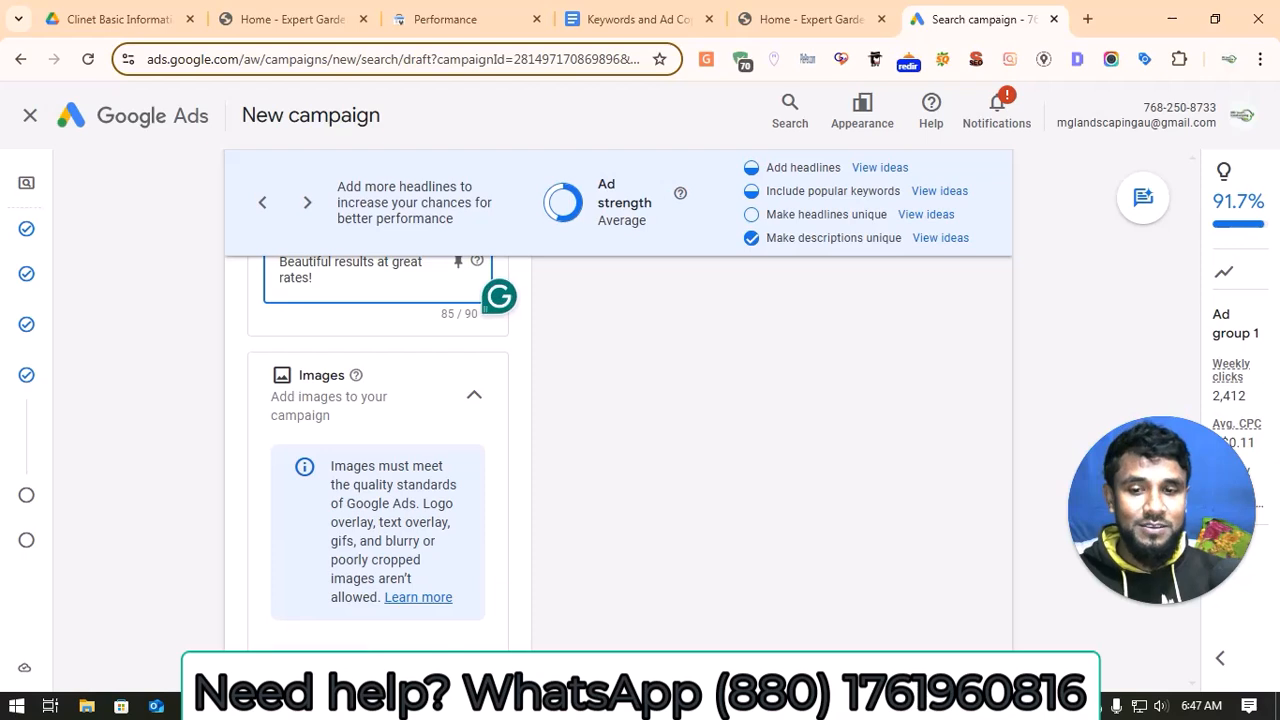
{"action": "left_click", "coordinate": [318, 661]}
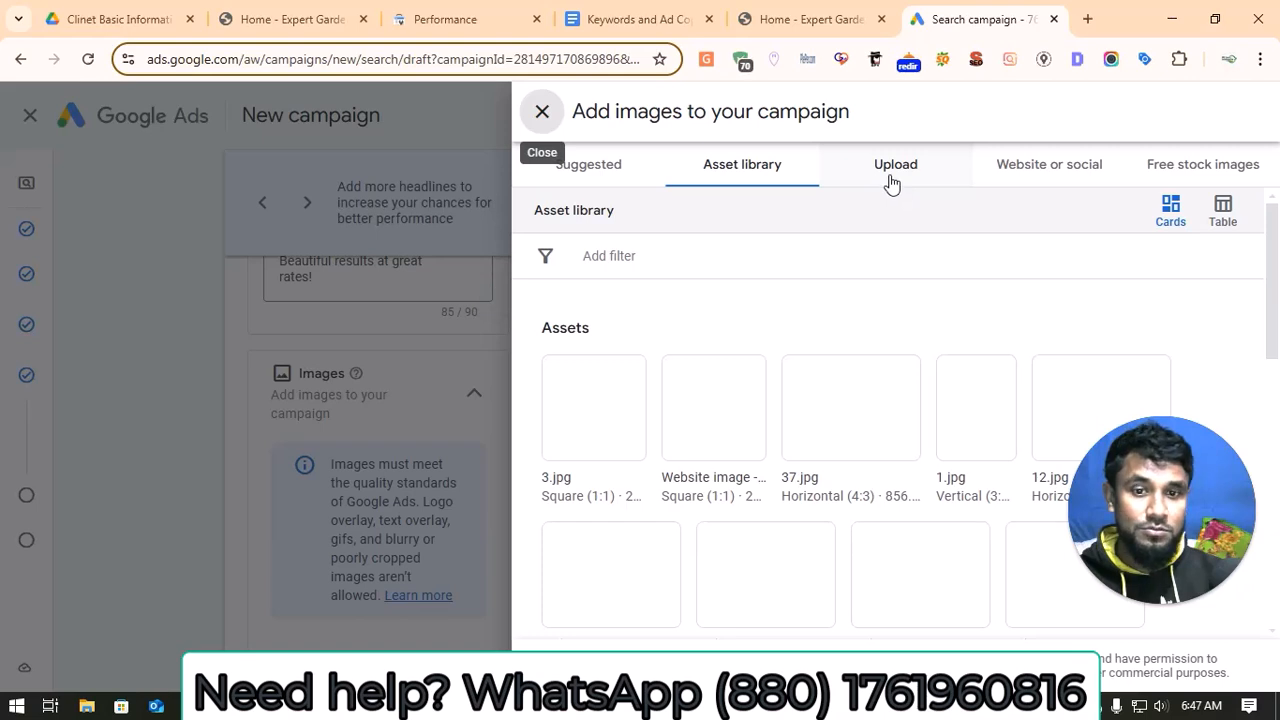
{"action": "left_click", "coordinate": [1020, 177]}
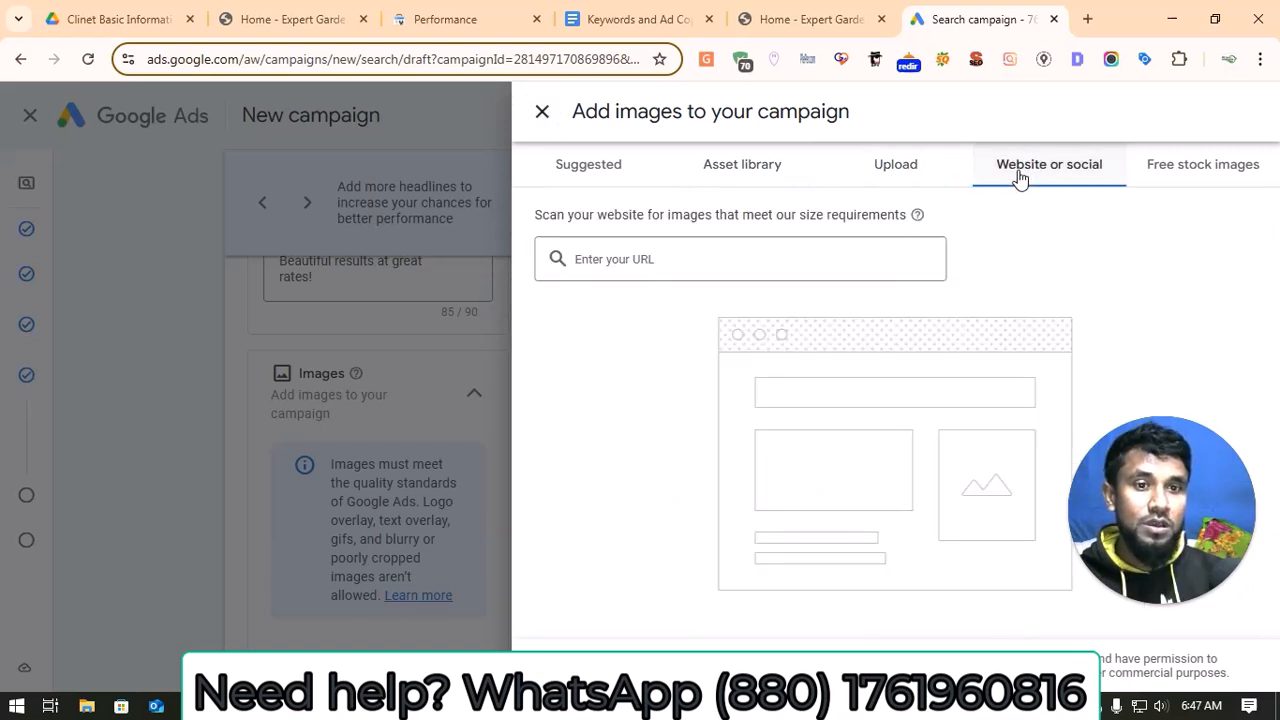
{"action": "left_click", "coordinate": [814, 254]}
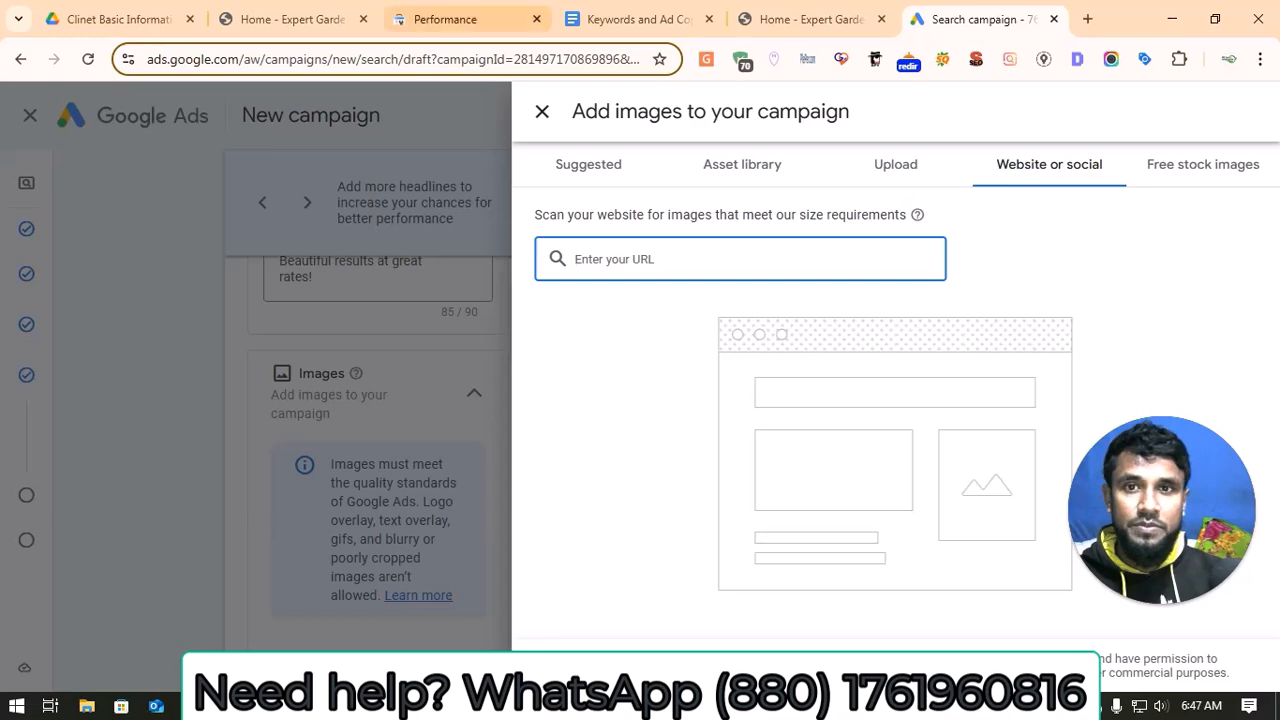
{"action": "left_click", "coordinate": [315, 14]}
{"action": "left_click", "coordinate": [303, 60]}
{"action": "right_click", "coordinate": [284, 66]}
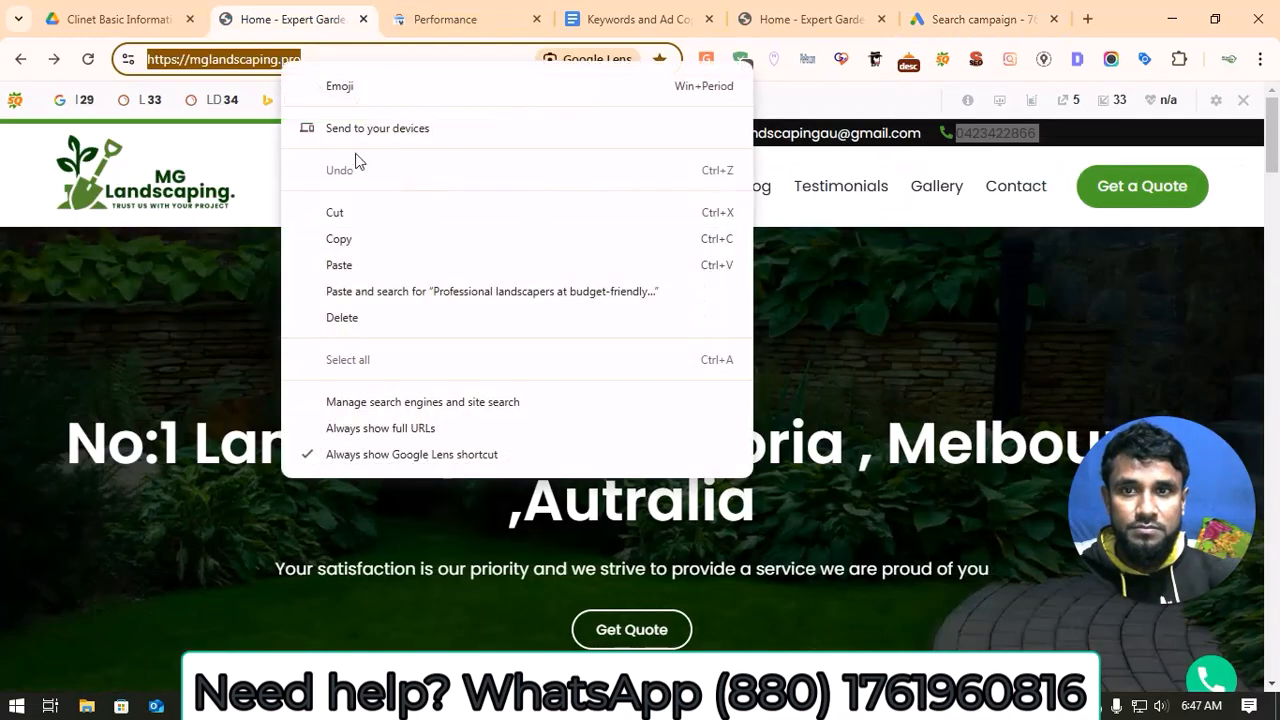
{"action": "left_click", "coordinate": [360, 240]}
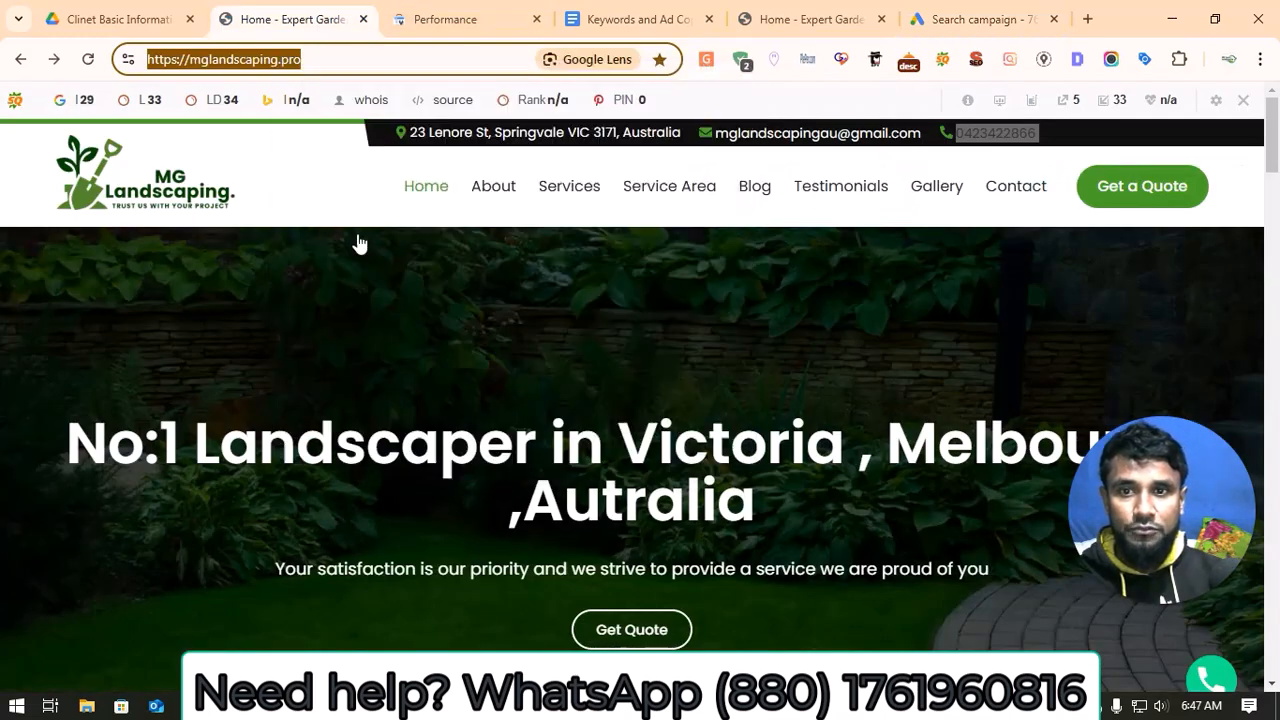
{"action": "left_click", "coordinate": [952, 20]}
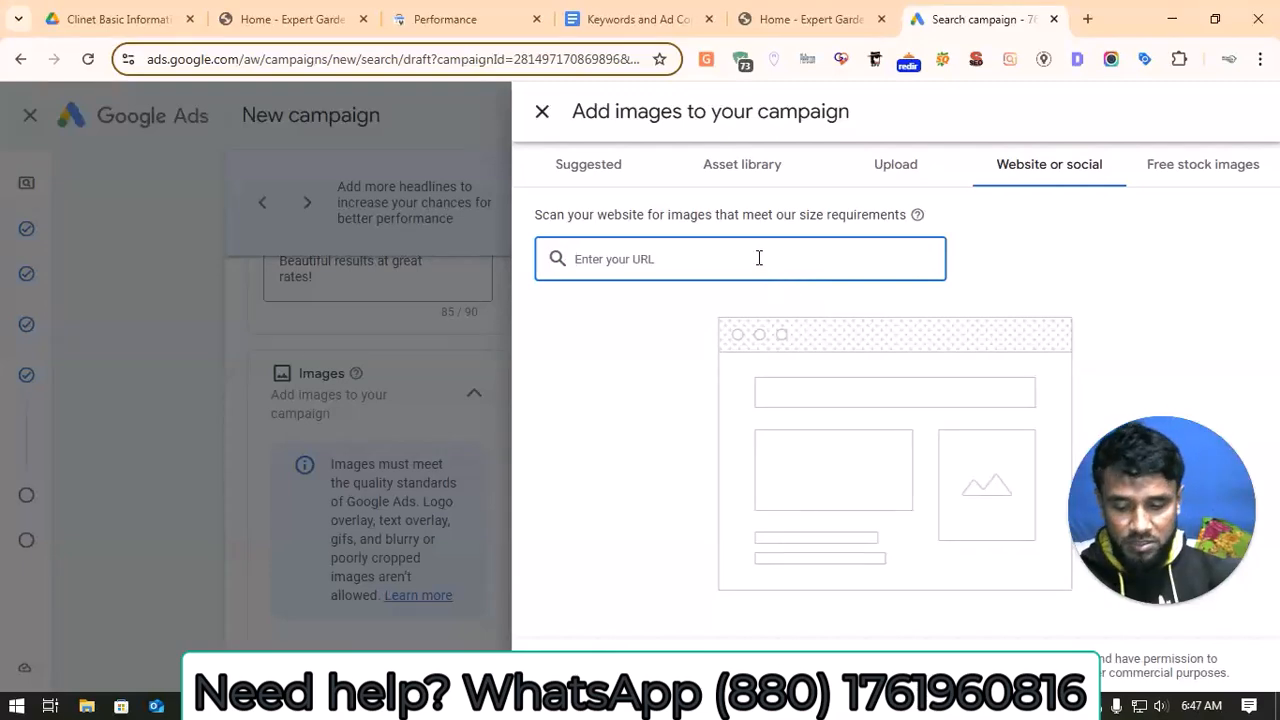
{"action": "key", "text": "ctrl+v"}
{"action": "key", "text": "Return"}
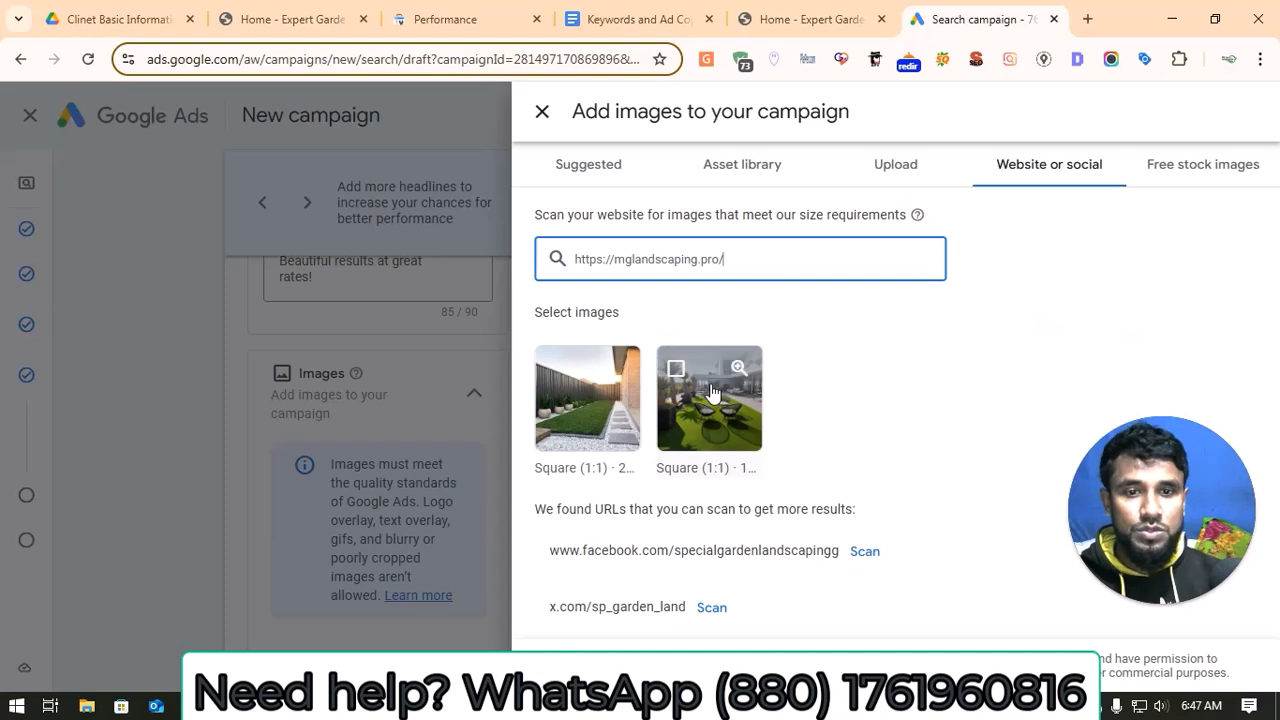
Step: Select both square garden images found on the website and save them as campaign images
{"action": "left_click", "coordinate": [678, 382]}
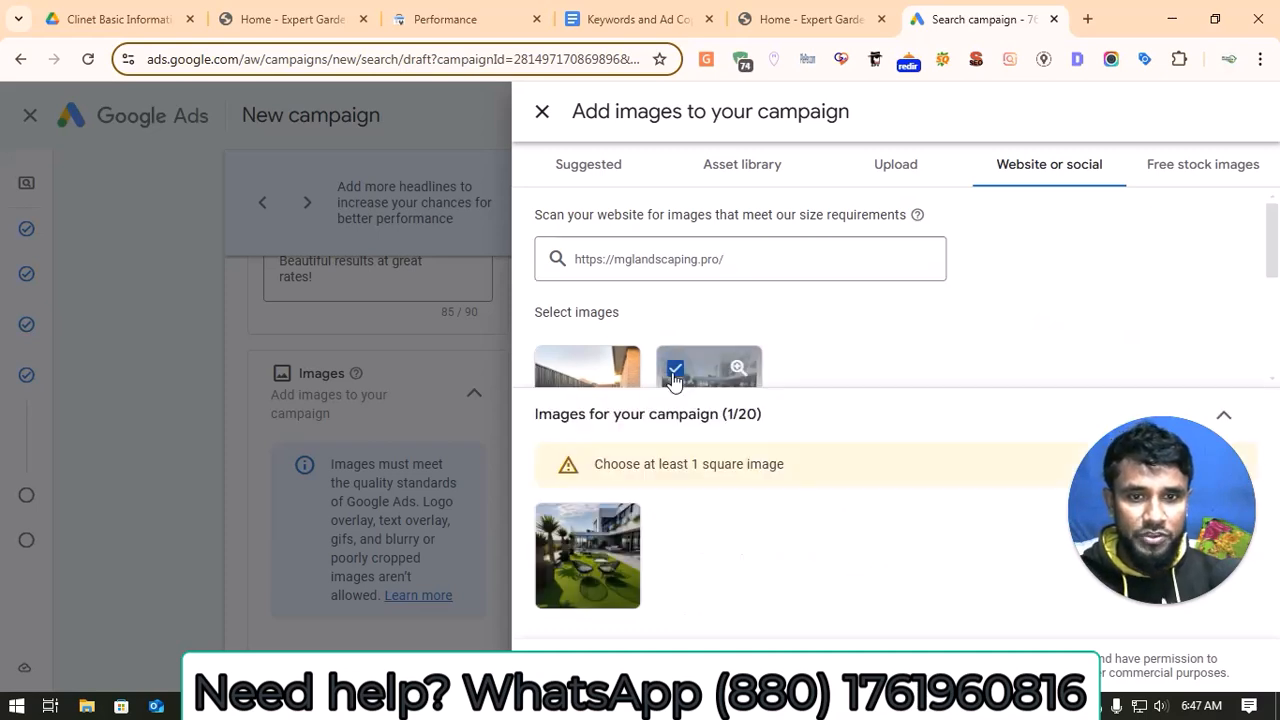
{"action": "left_click", "coordinate": [556, 369]}
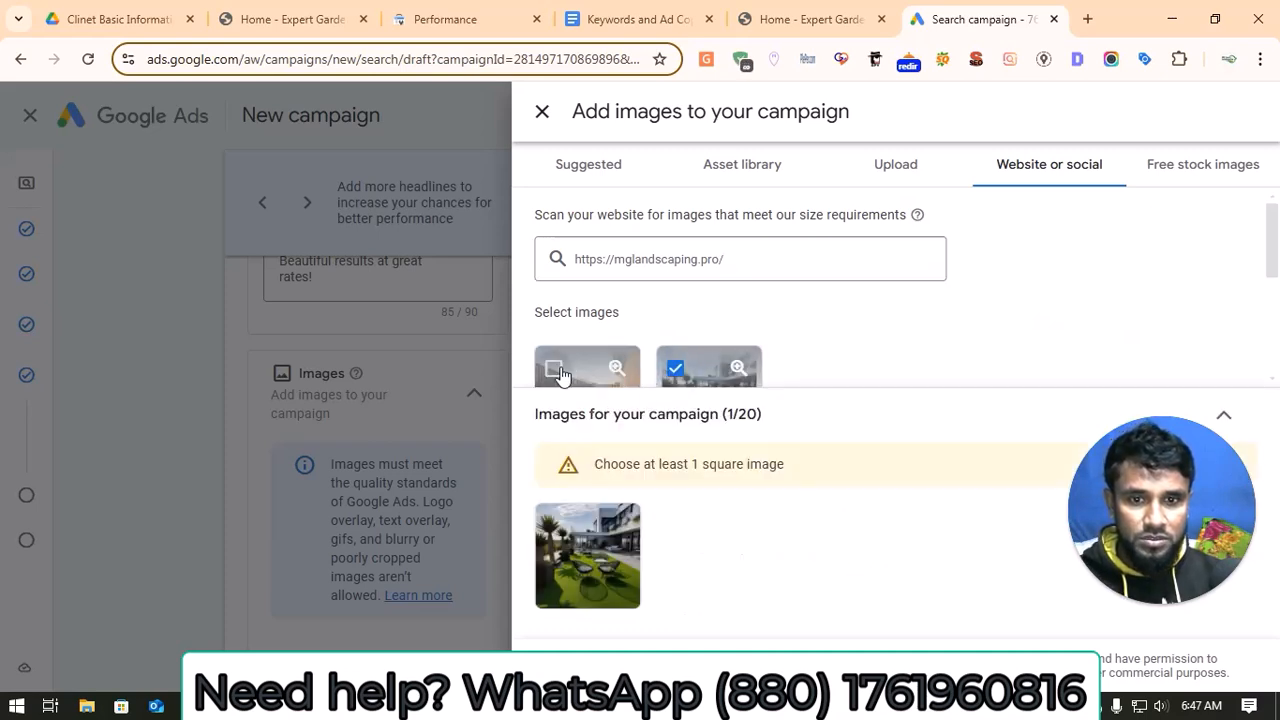
{"action": "scroll", "coordinate": [800, 323], "scroll_direction": "down", "scroll_amount": 1}
{"action": "scroll", "coordinate": [800, 330], "scroll_direction": "down", "scroll_amount": 1}
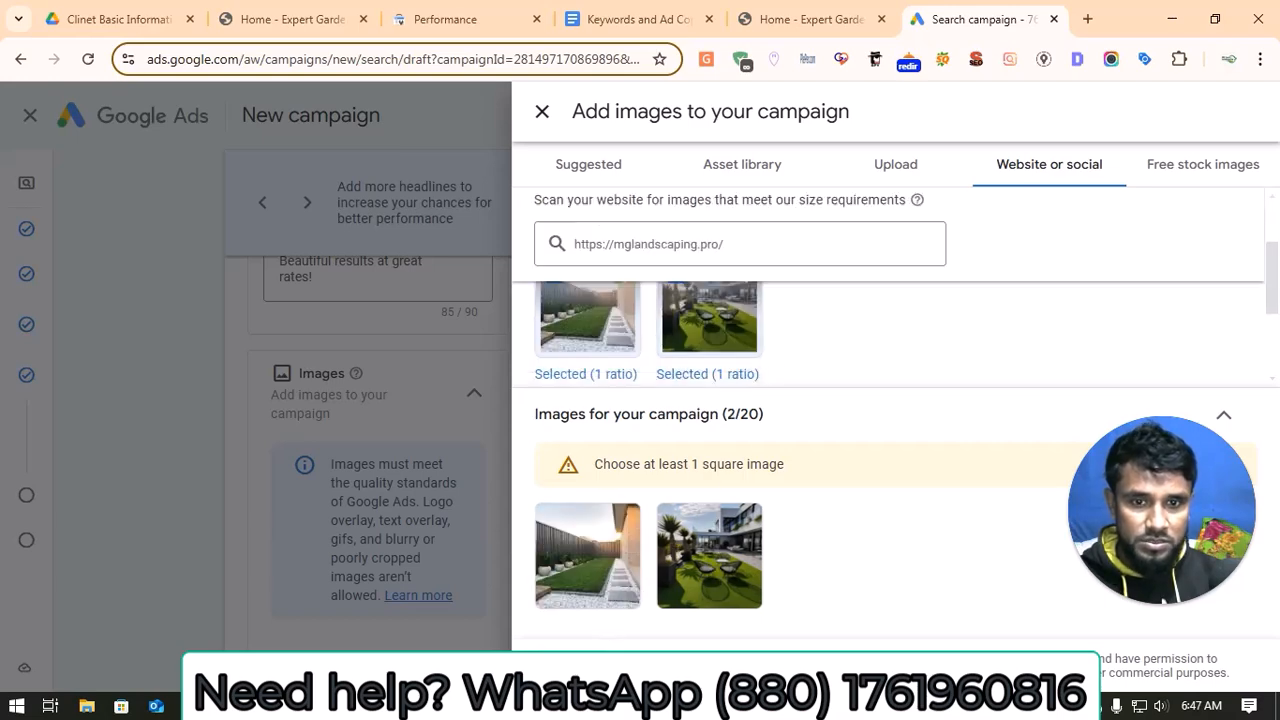
{"action": "left_click", "coordinate": [564, 666]}
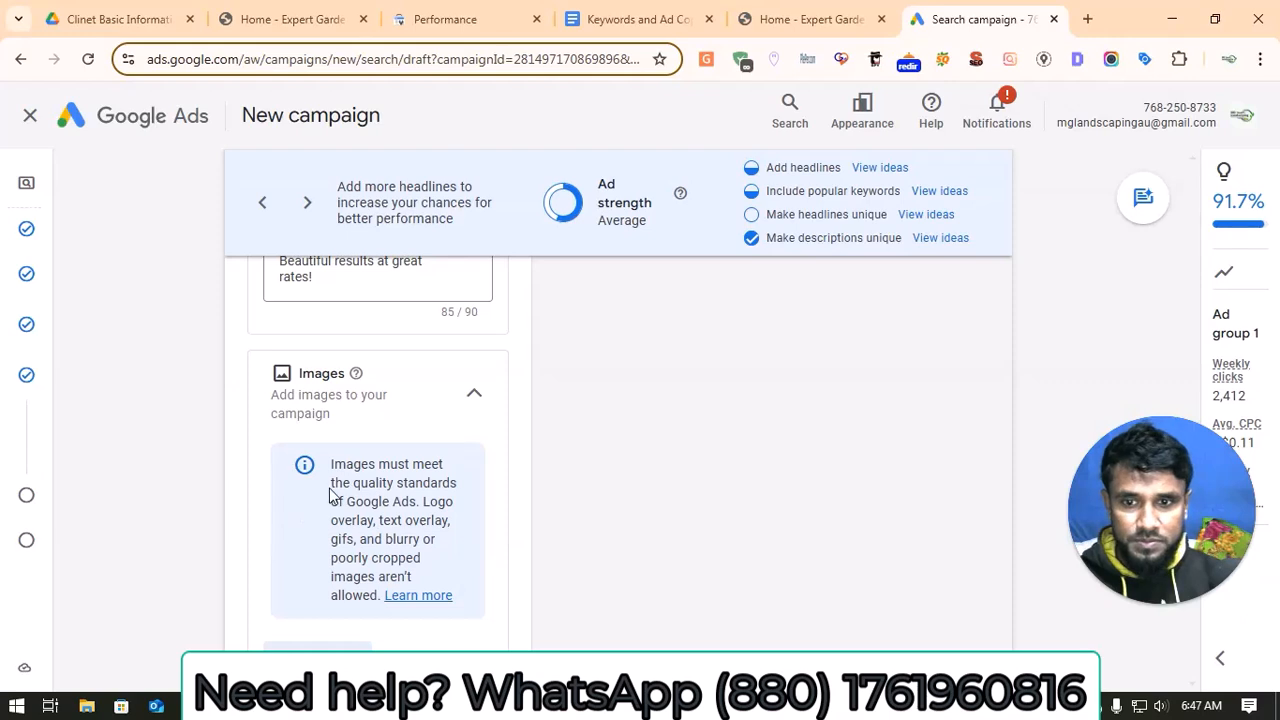
Step: Create the first sitelink and set its text to "Get a Free Quote", copied from the document's Ad Group 1 sitelink extensions
{"action": "scroll", "coordinate": [333, 495], "scroll_direction": "down", "scroll_amount": 6}
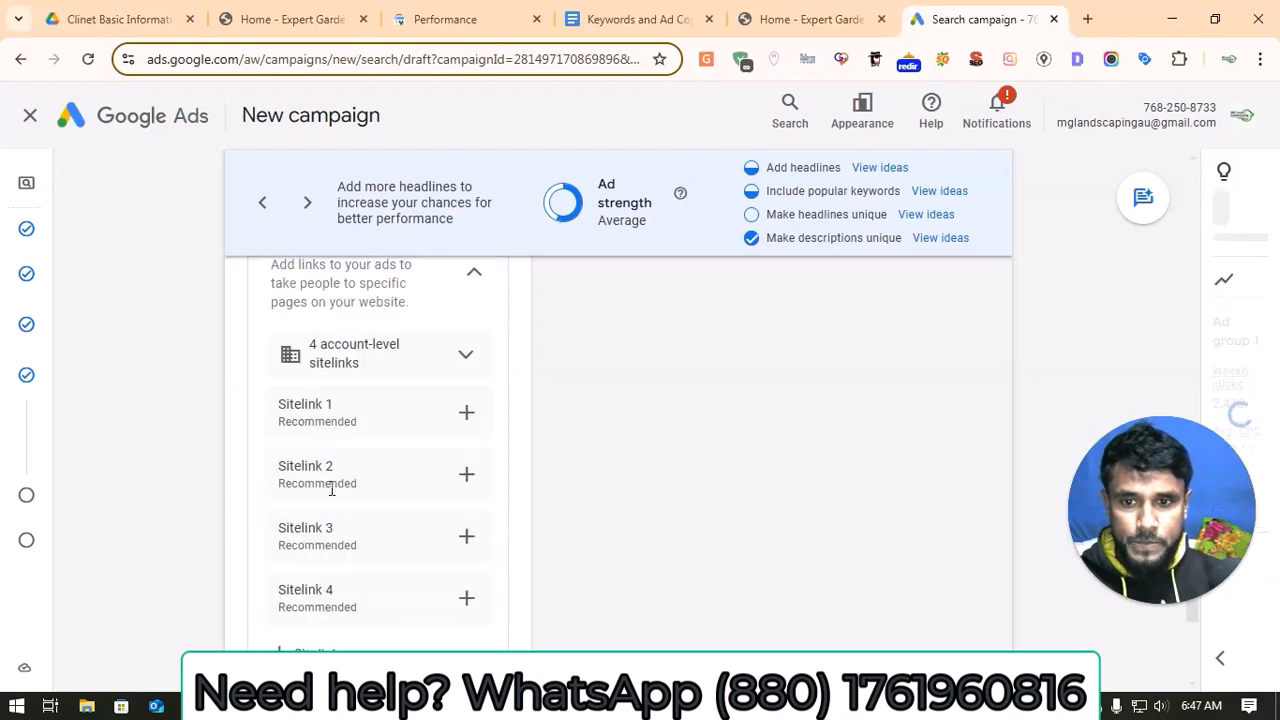
{"action": "left_click", "coordinate": [463, 418]}
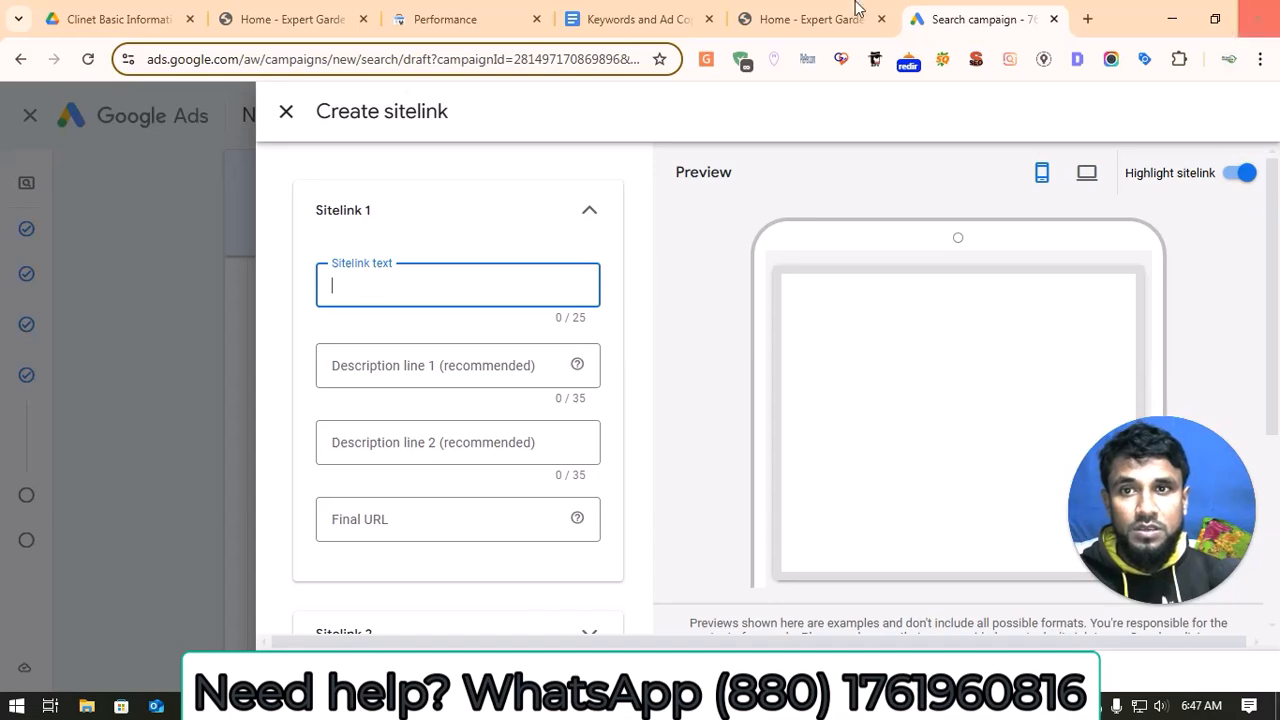
{"action": "left_click", "coordinate": [658, 14]}
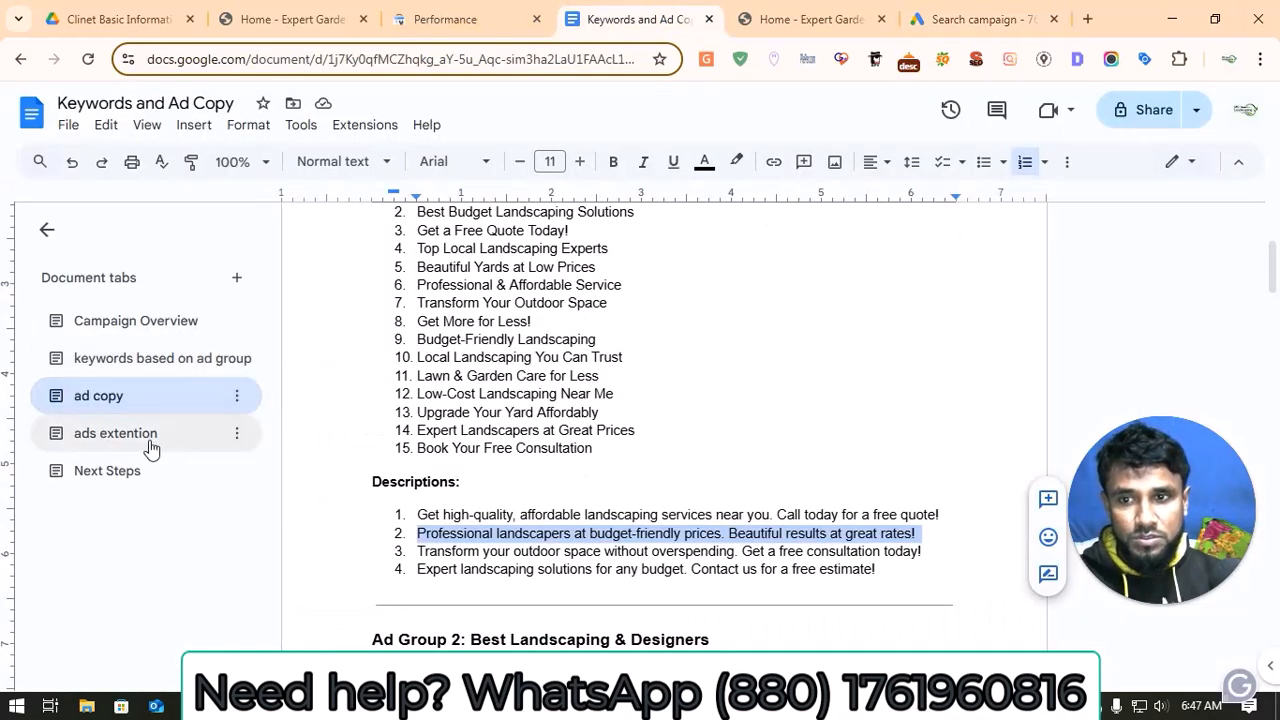
{"action": "left_click", "coordinate": [150, 447]}
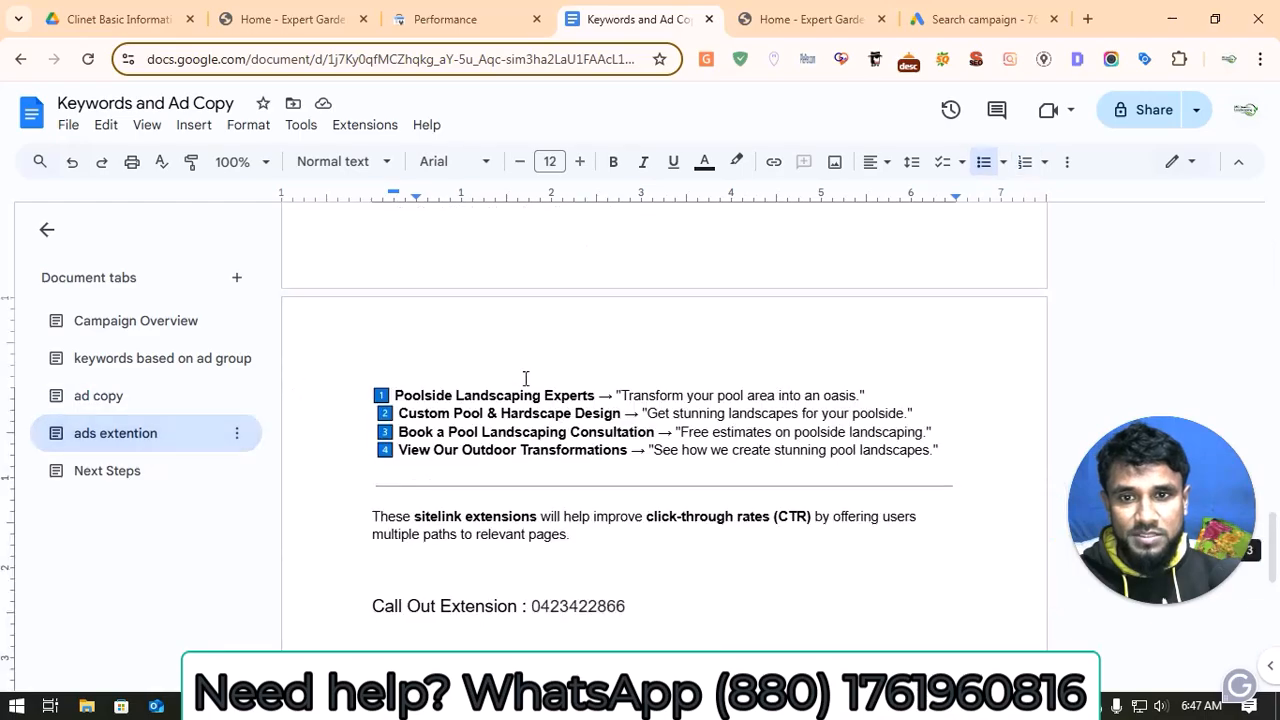
{"action": "scroll", "coordinate": [520, 390], "scroll_direction": "up", "scroll_amount": 2}
{"action": "scroll", "coordinate": [518, 395], "scroll_direction": "up", "scroll_amount": 18}
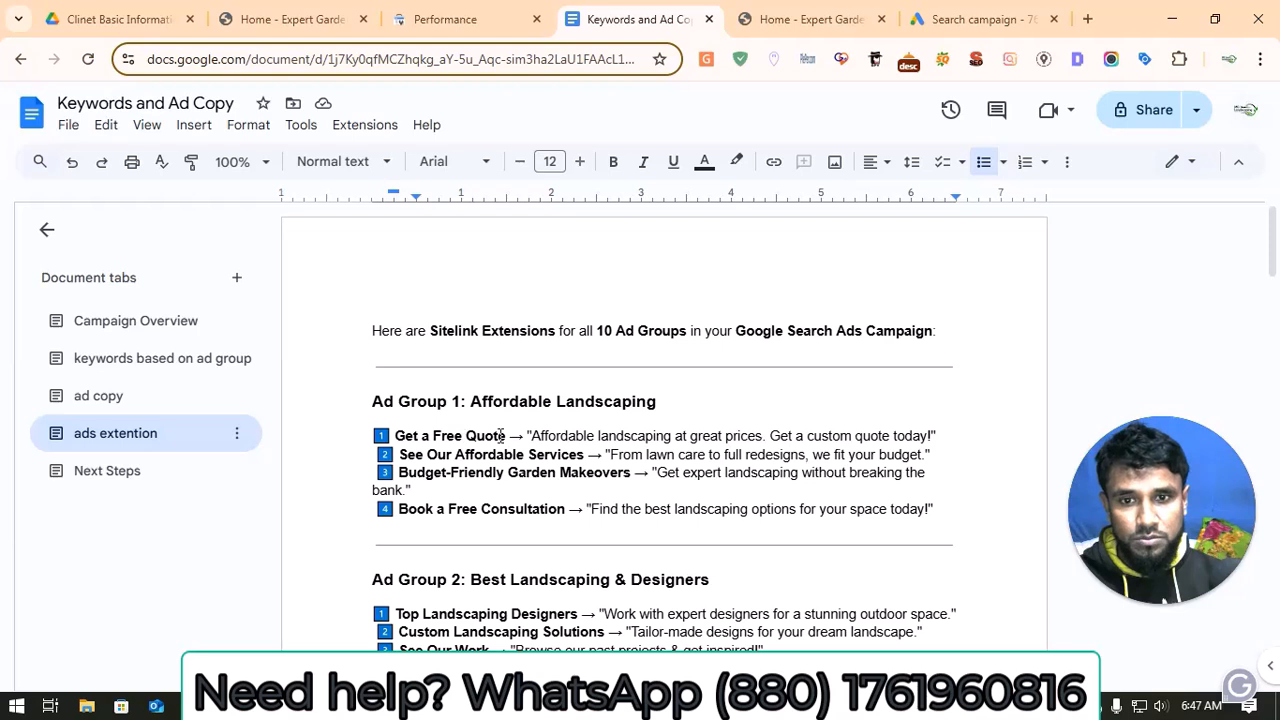
{"action": "left_click_drag", "start_coordinate": [506, 439], "coordinate": [395, 434]}
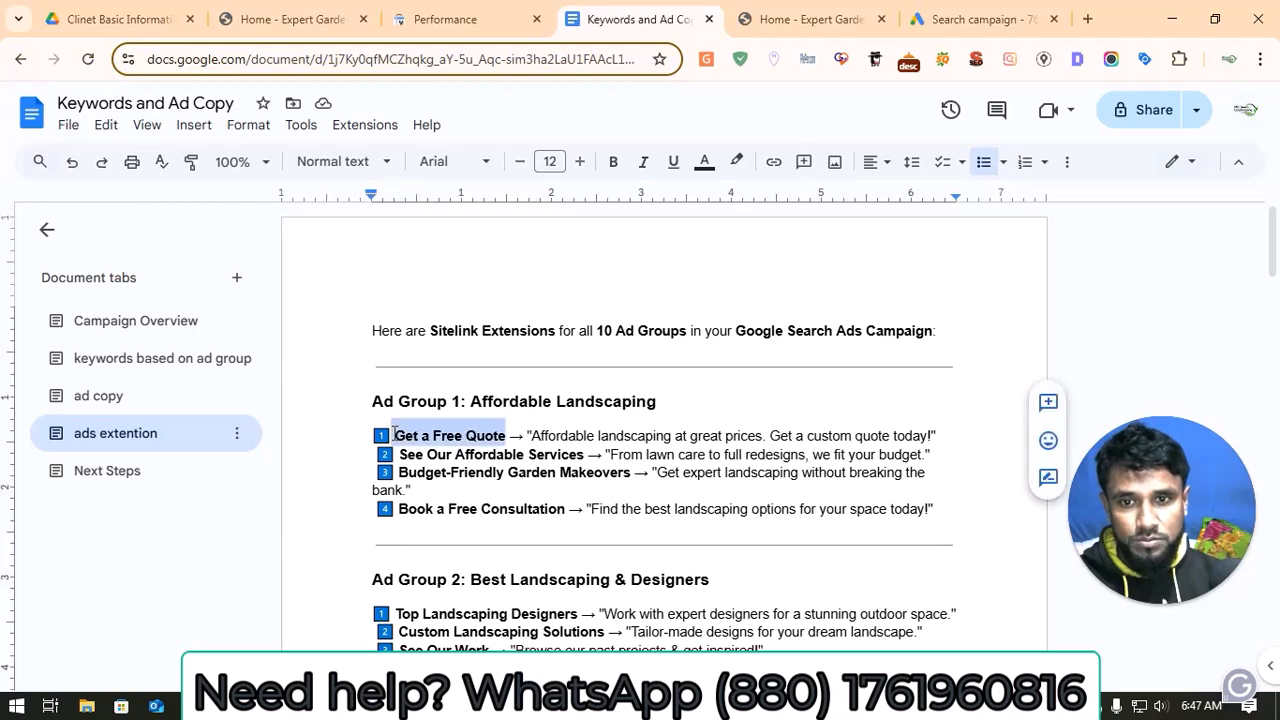
{"action": "right_click", "coordinate": [420, 437]}
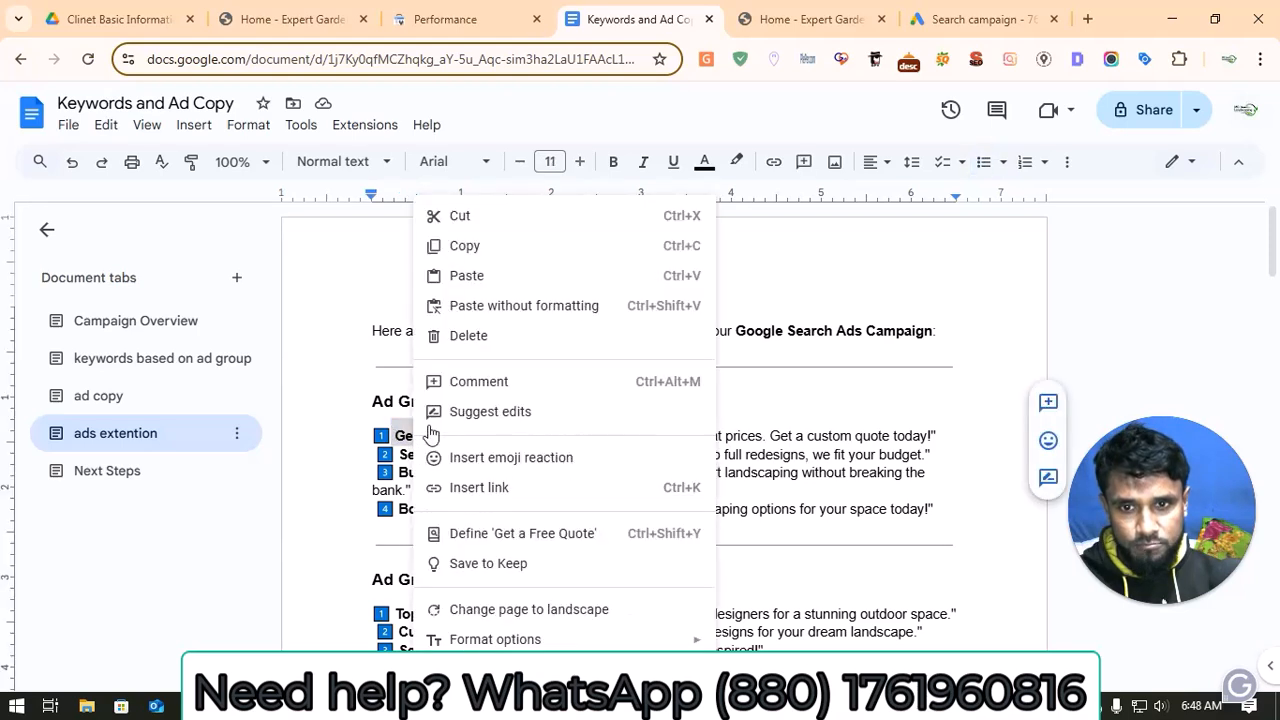
{"action": "left_click", "coordinate": [464, 247]}
{"action": "left_click", "coordinate": [300, 18]}
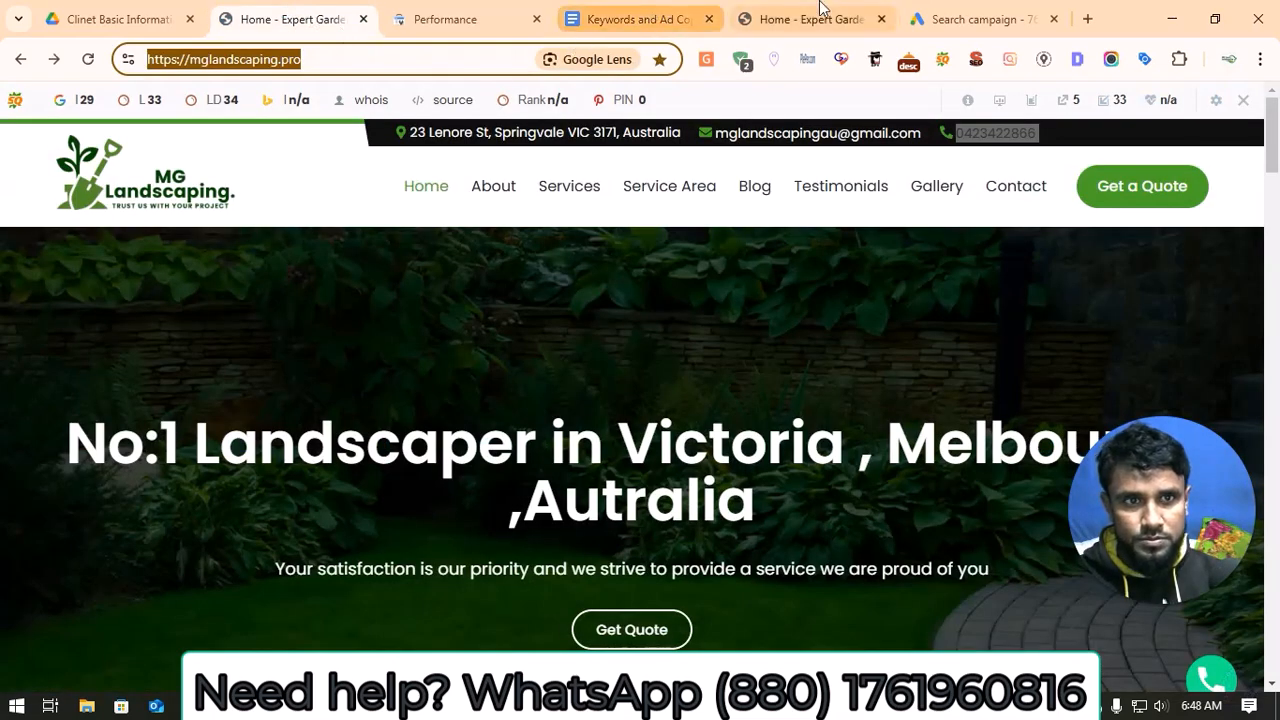
{"action": "left_click", "coordinate": [966, 14]}
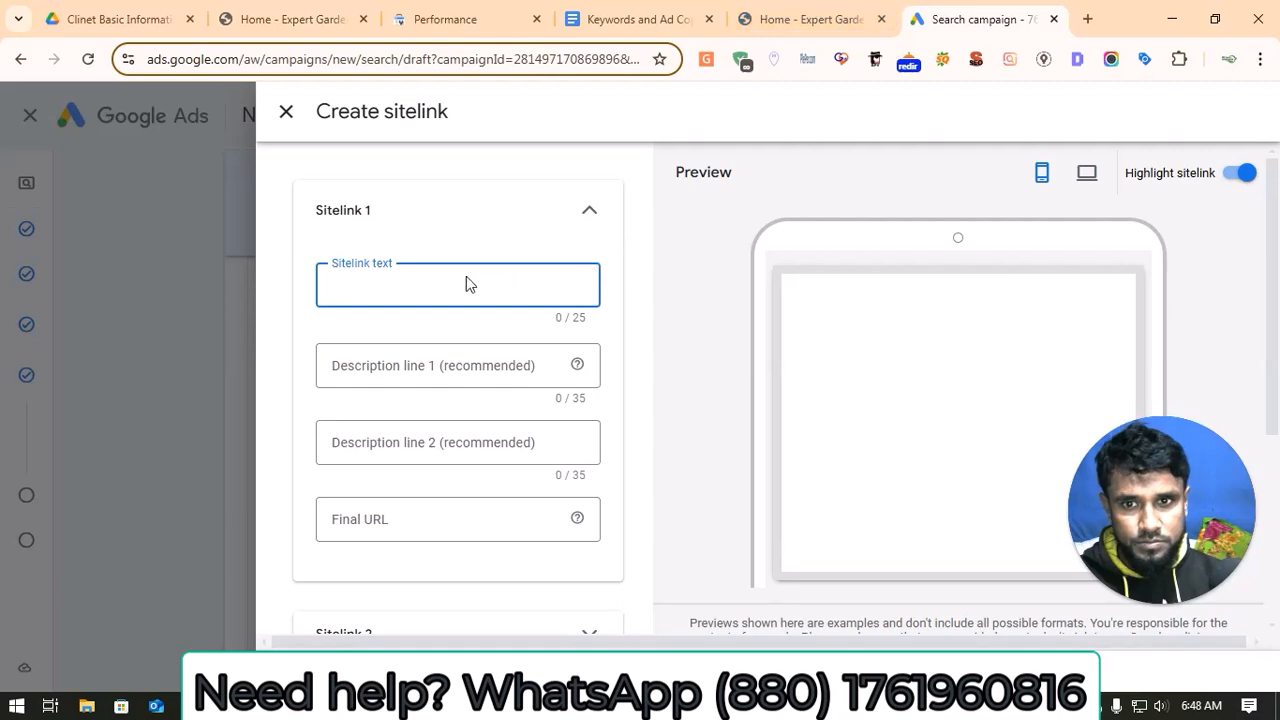
{"action": "key", "text": "ctrl+v"}
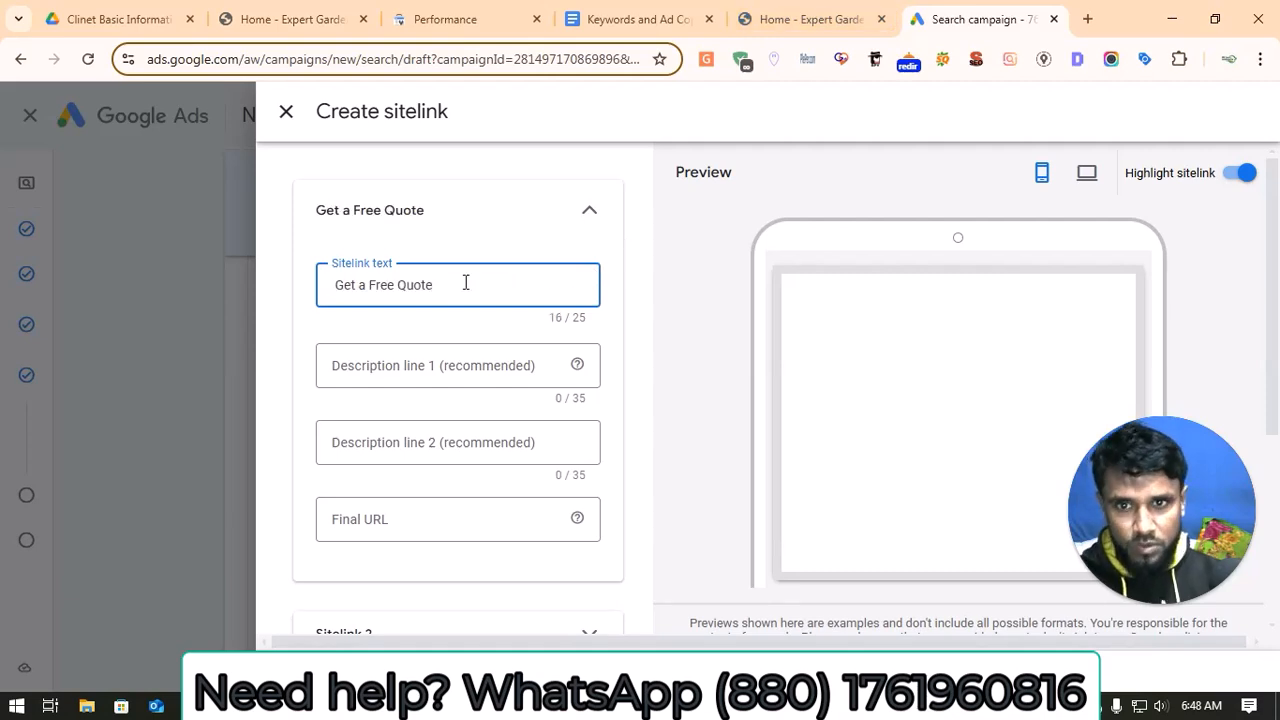
Step: Fill the sitelink's description line 1 with "Affordable landscaping at great prices. Get a custom quote today" copied from the document's Ad Group 1 extensions
{"action": "left_click", "coordinate": [640, 10]}
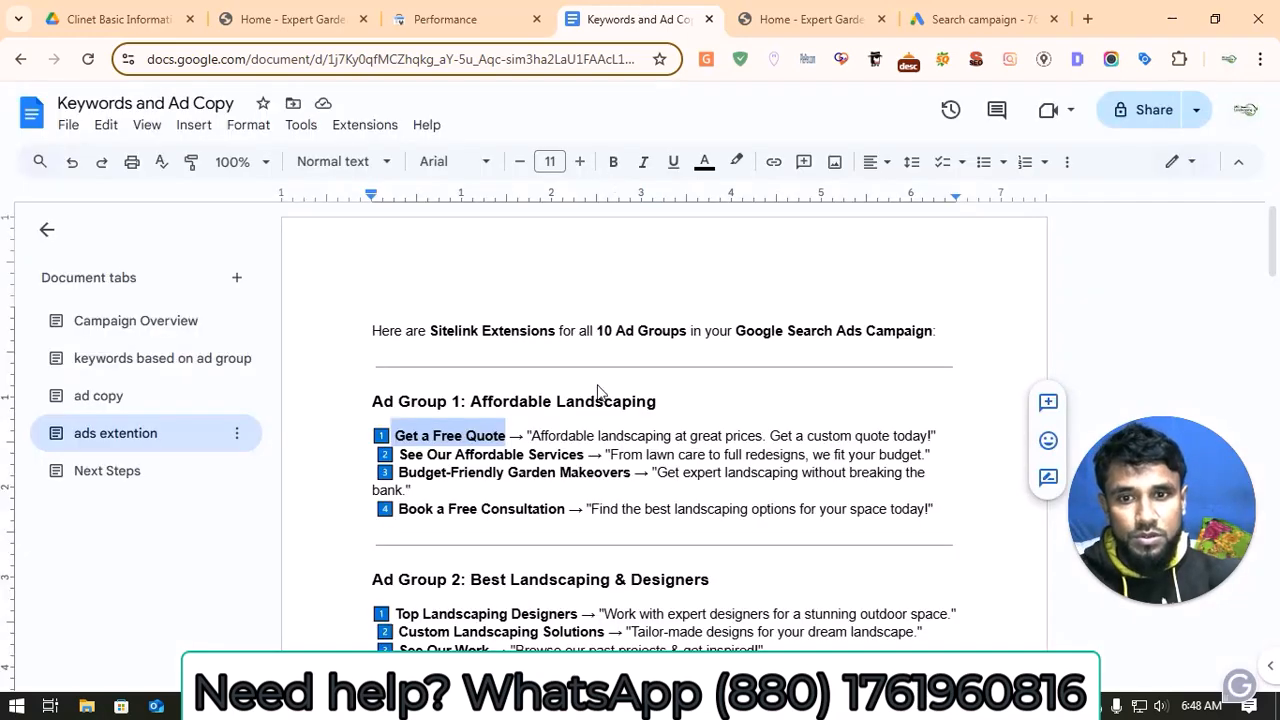
{"action": "left_click_drag", "start_coordinate": [531, 436], "coordinate": [910, 435]}
{"action": "right_click", "coordinate": [948, 405]}
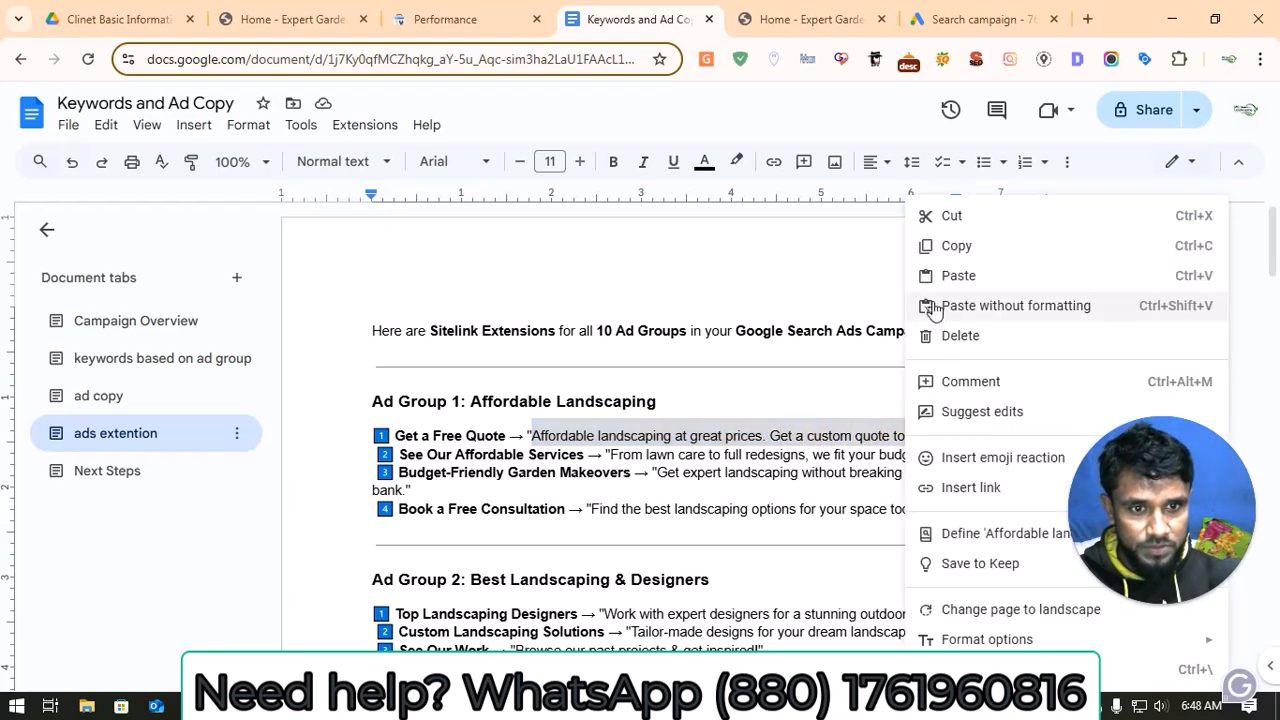
{"action": "left_click", "coordinate": [944, 248]}
{"action": "left_click", "coordinate": [997, 28]}
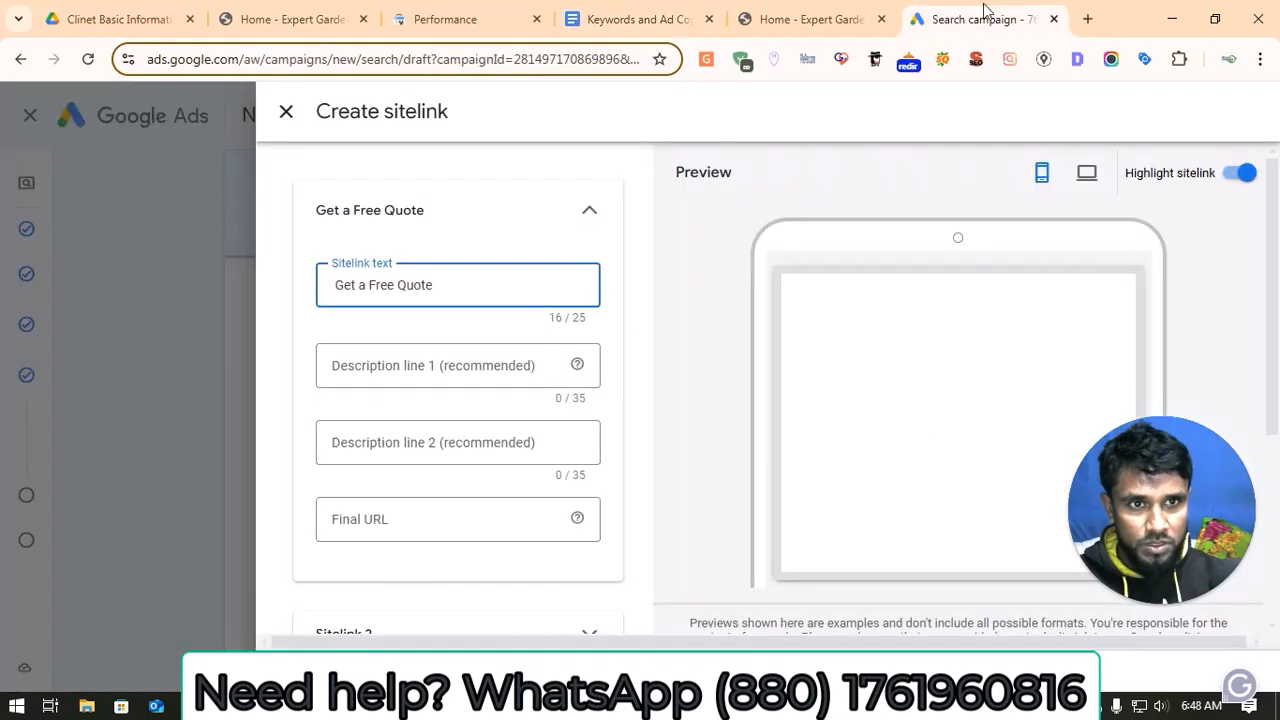
{"action": "left_click", "coordinate": [507, 365]}
{"action": "key", "text": "ctrl+v"}
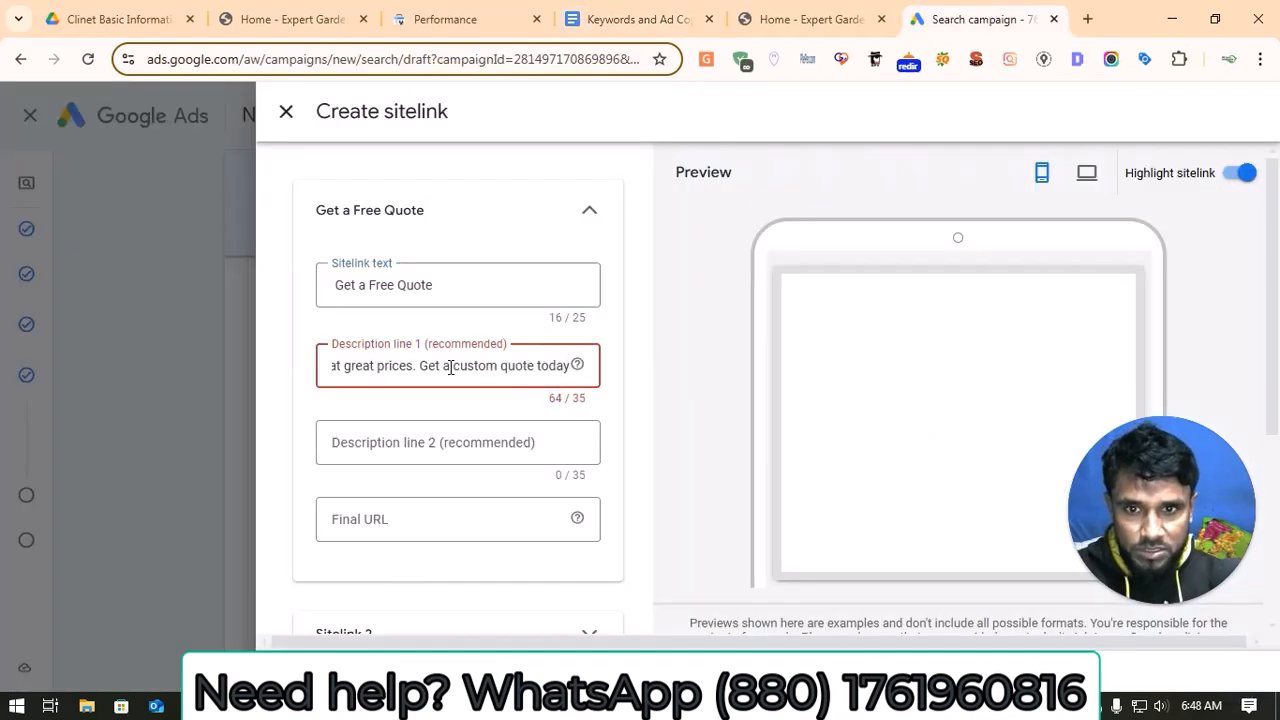
Step: Move the sentence "Get a custom quote today" from the sitelink's description line 1 to description line 2
{"action": "left_click_drag", "start_coordinate": [420, 365], "coordinate": [630, 372]}
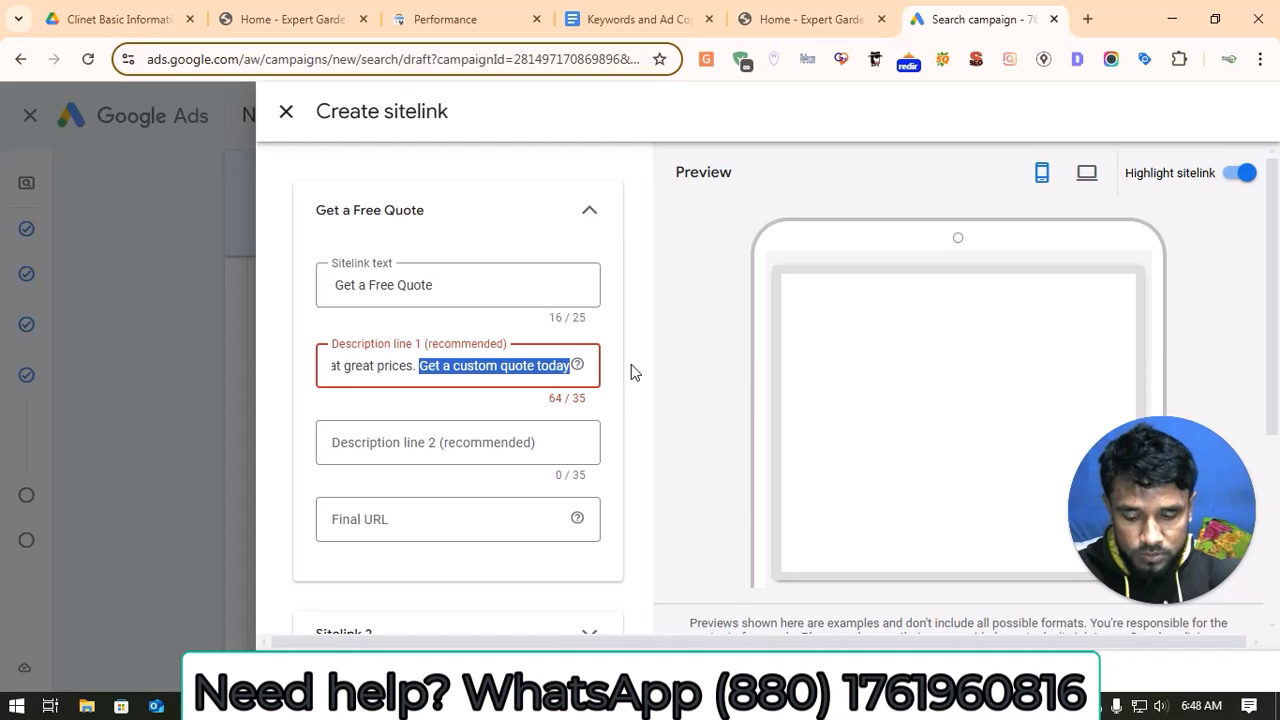
{"action": "key", "text": "BackSpace"}
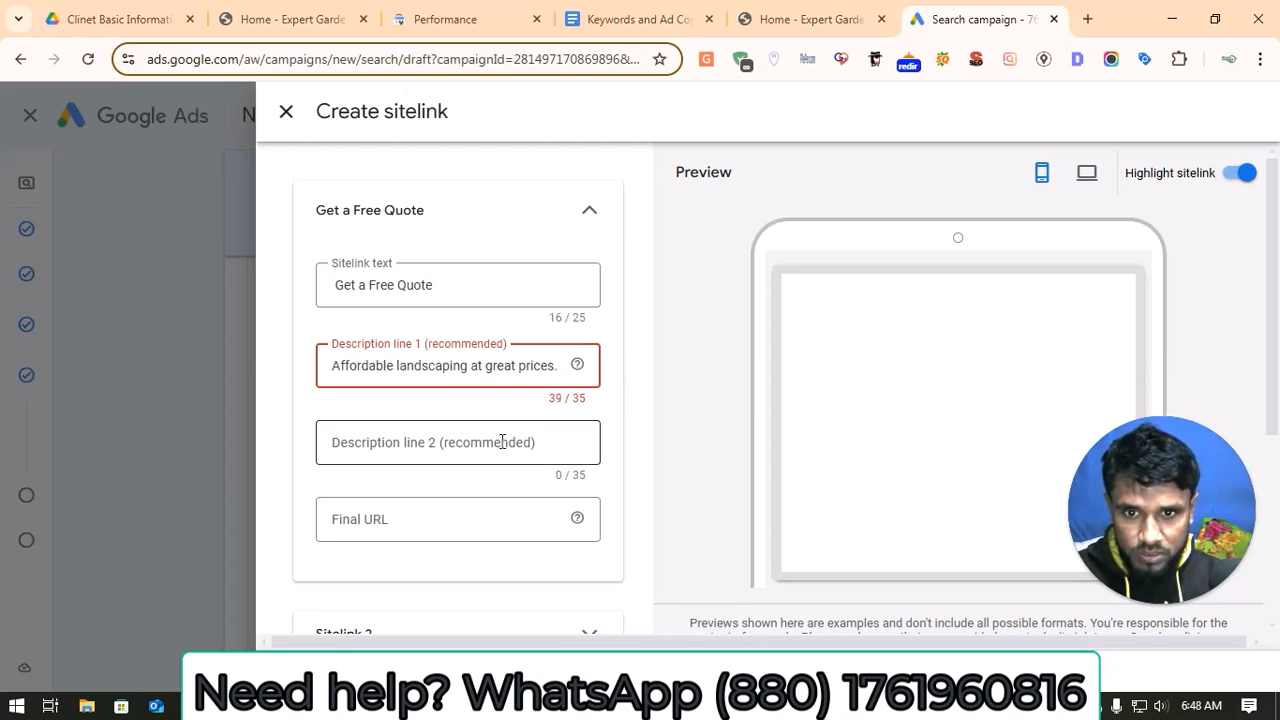
{"action": "left_click", "coordinate": [502, 442]}
{"action": "key", "text": "ctrl+v"}
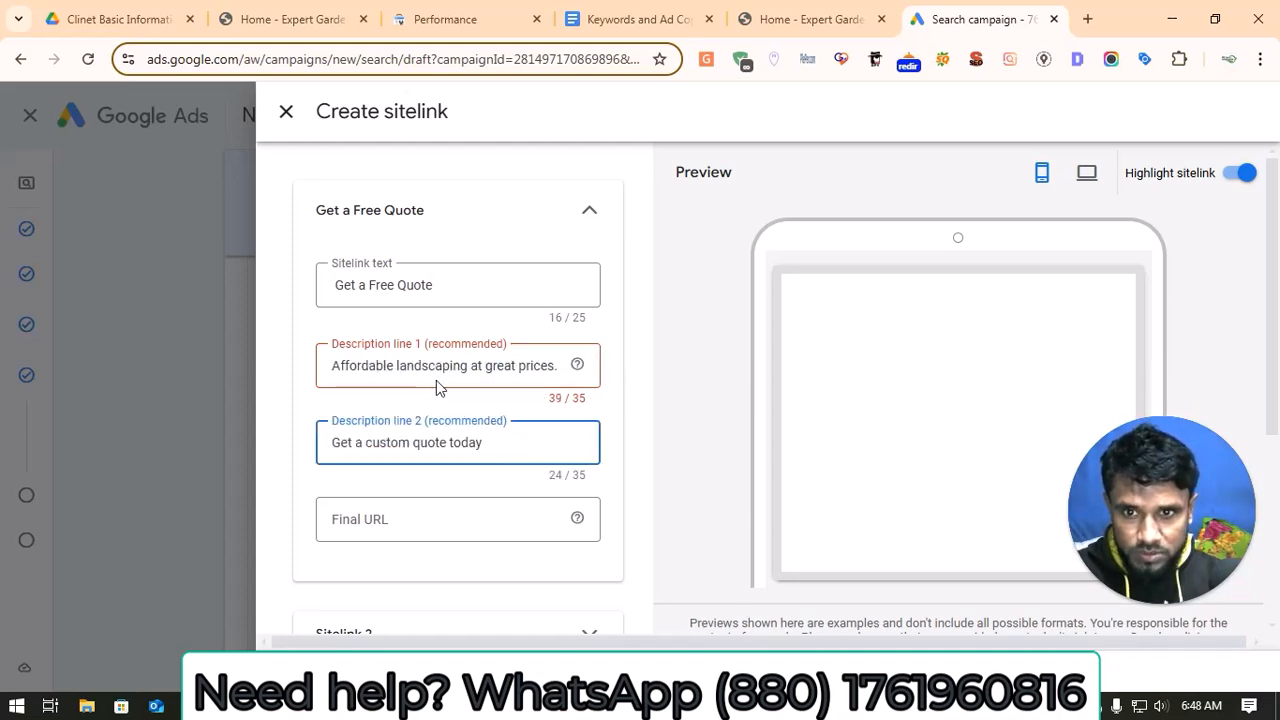
Step: Shorten the sitelink's description line 1 to "Affordable landscaping"
{"action": "left_click", "coordinate": [562, 365]}
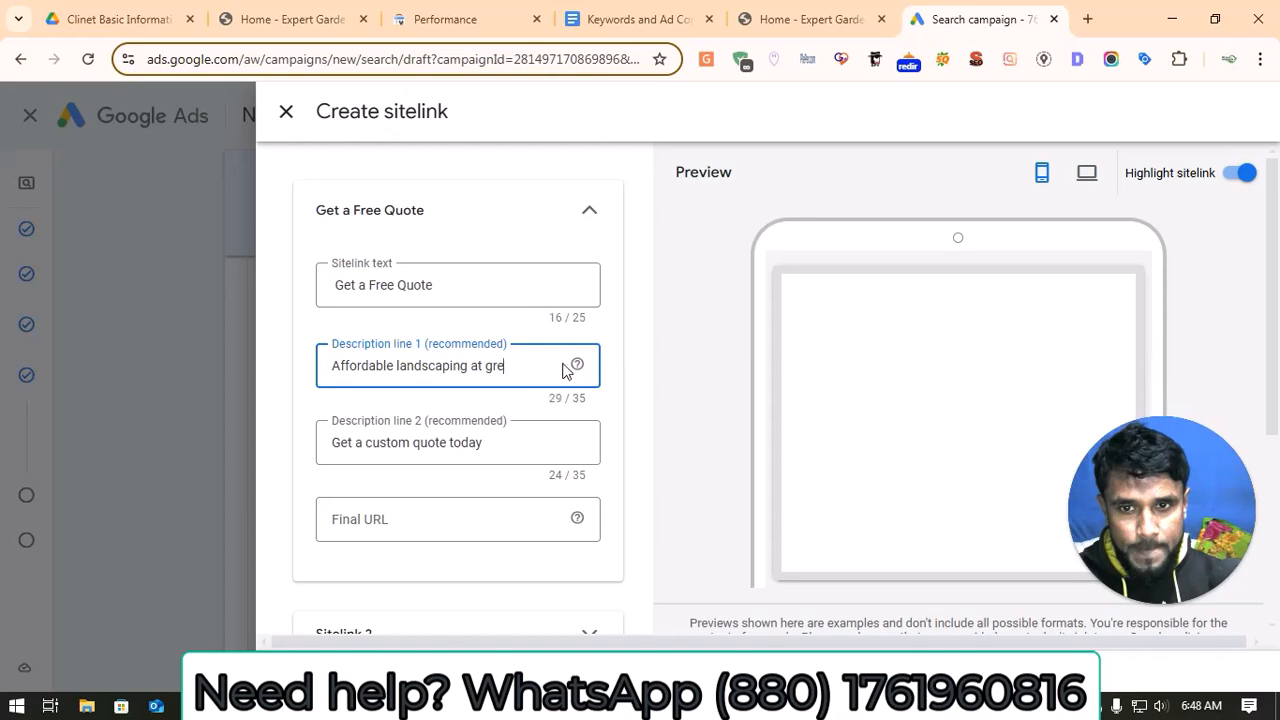
{"action": "key", "text": "BackSpace"}
{"action": "key", "text": "BackSpace"}
{"action": "key", "text": "BackSpace"}
{"action": "key", "text": "BackSpace"}
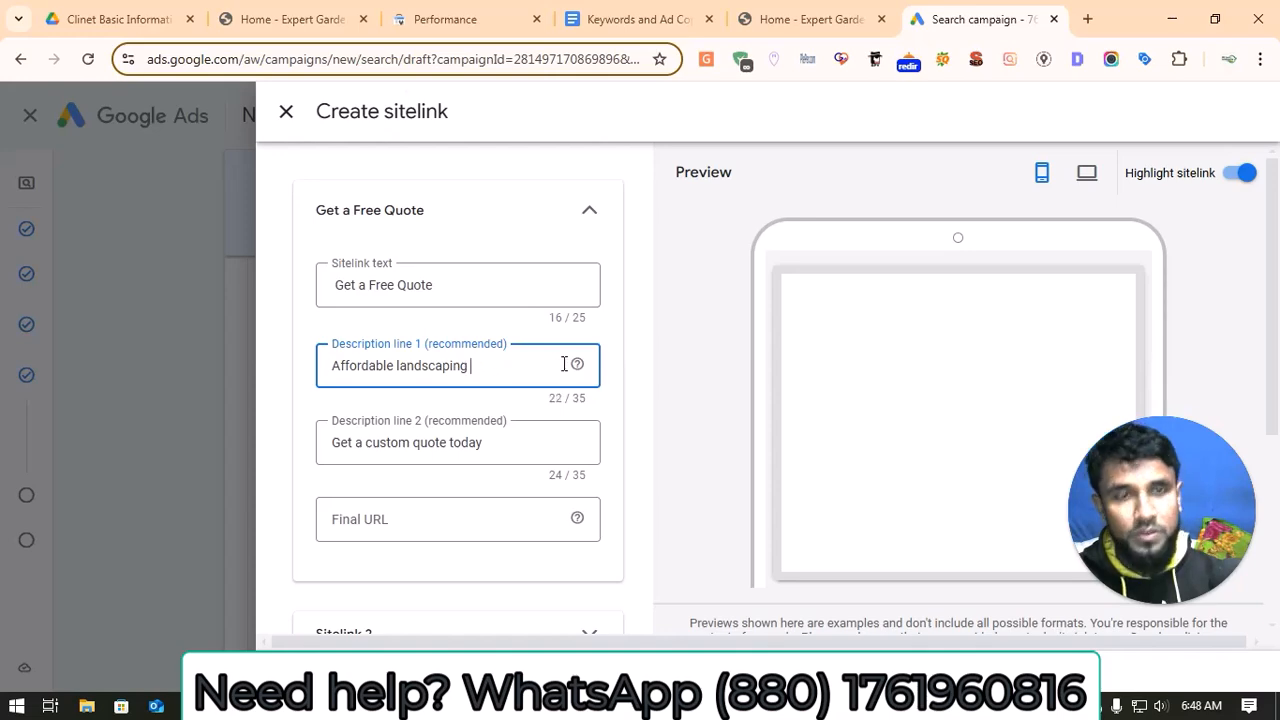
{"action": "left_click", "coordinate": [829, 19]}
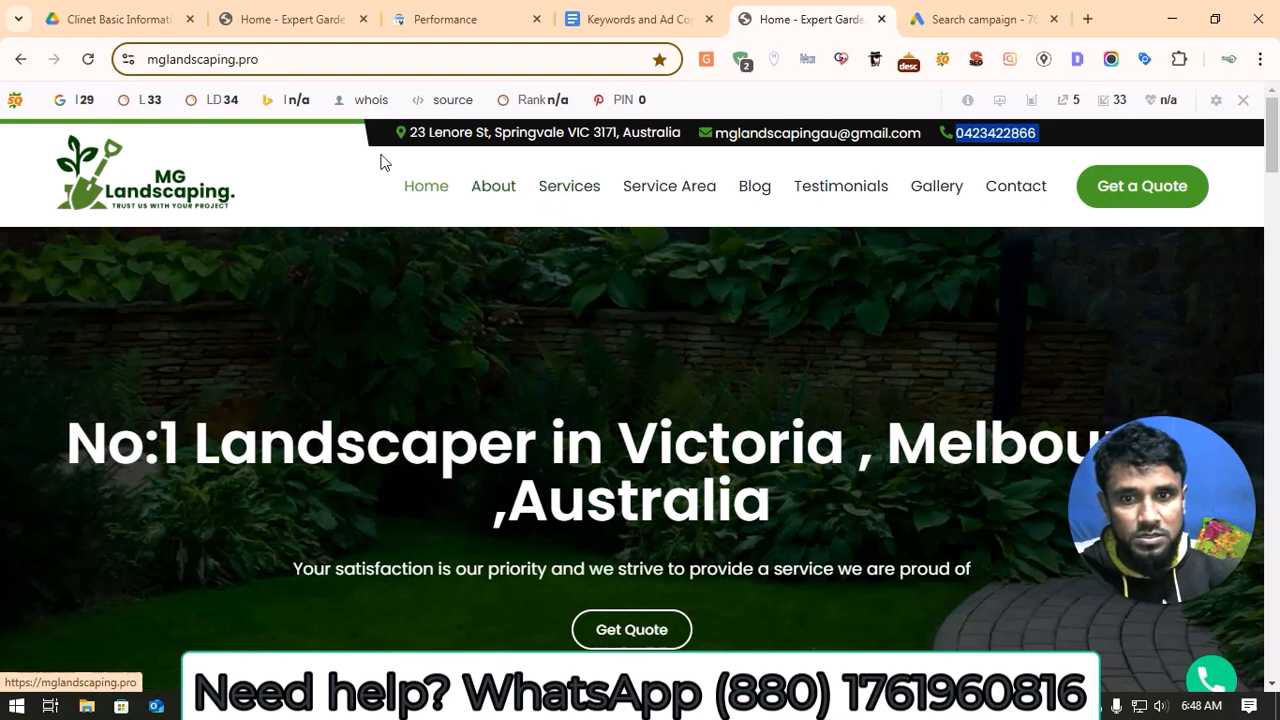
{"action": "left_click", "coordinate": [645, 187]}
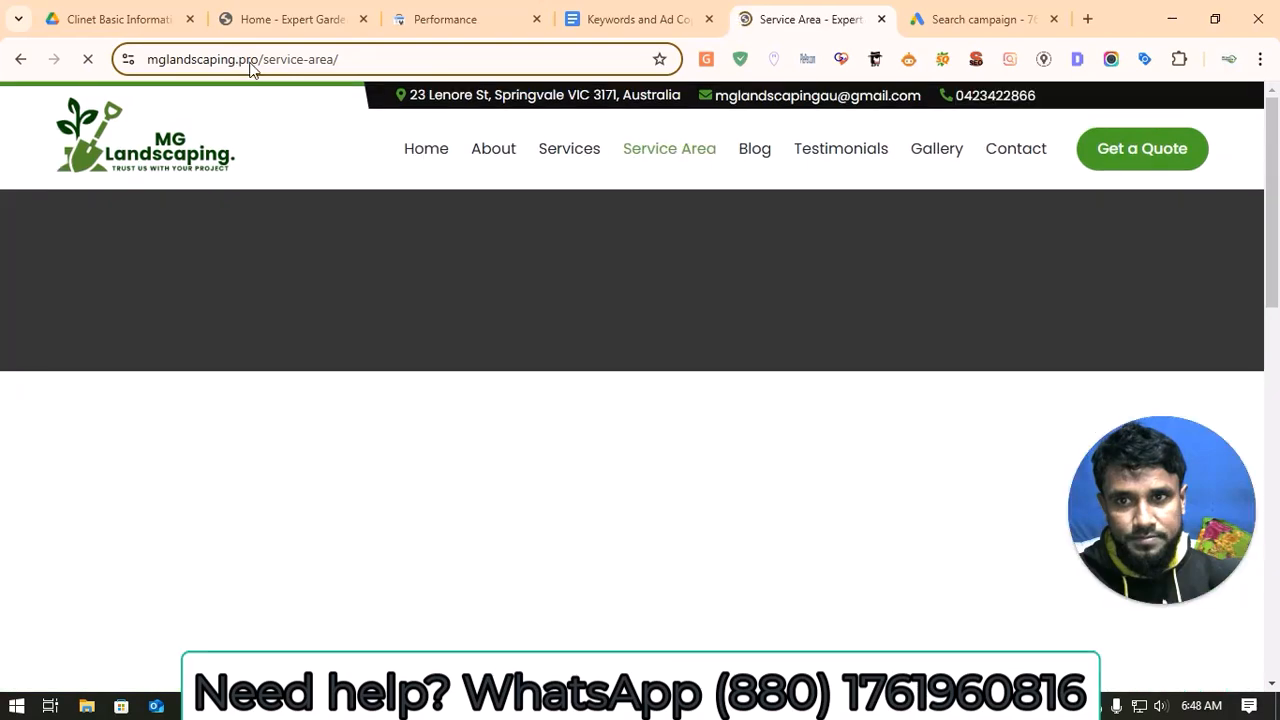
{"action": "left_click", "coordinate": [255, 58]}
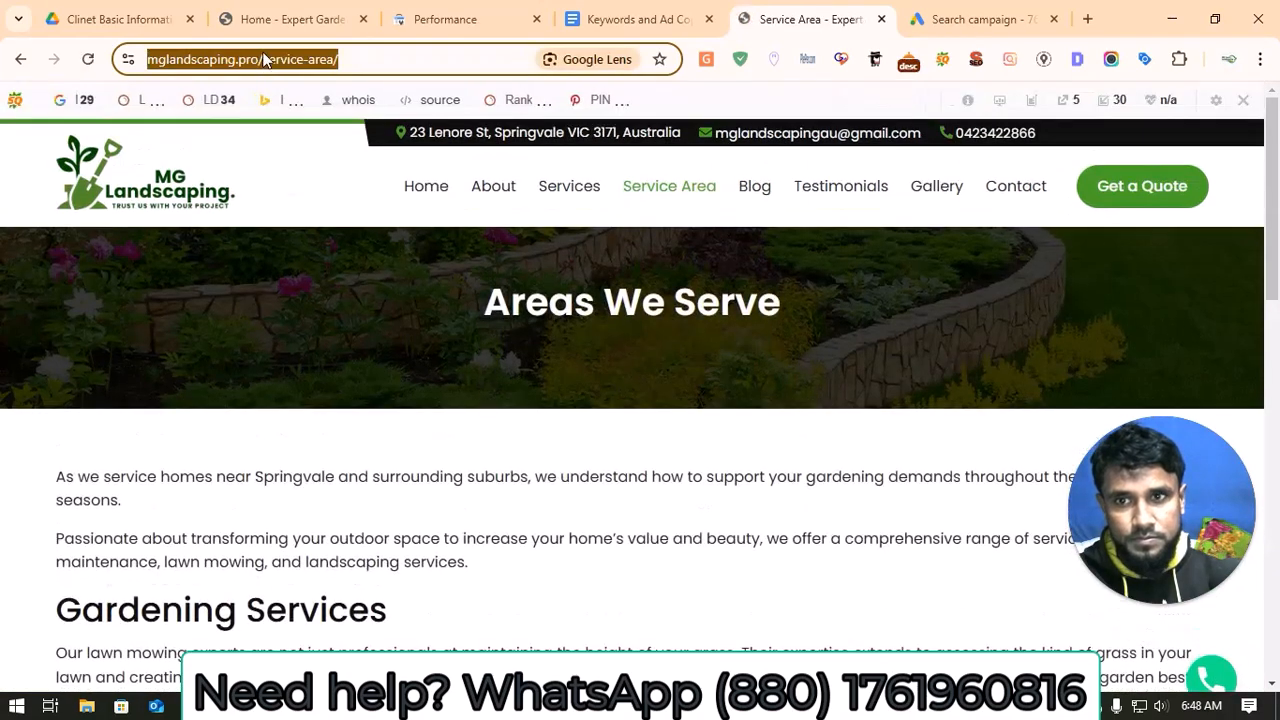
{"action": "right_click", "coordinate": [270, 60]}
{"action": "left_click", "coordinate": [341, 240]}
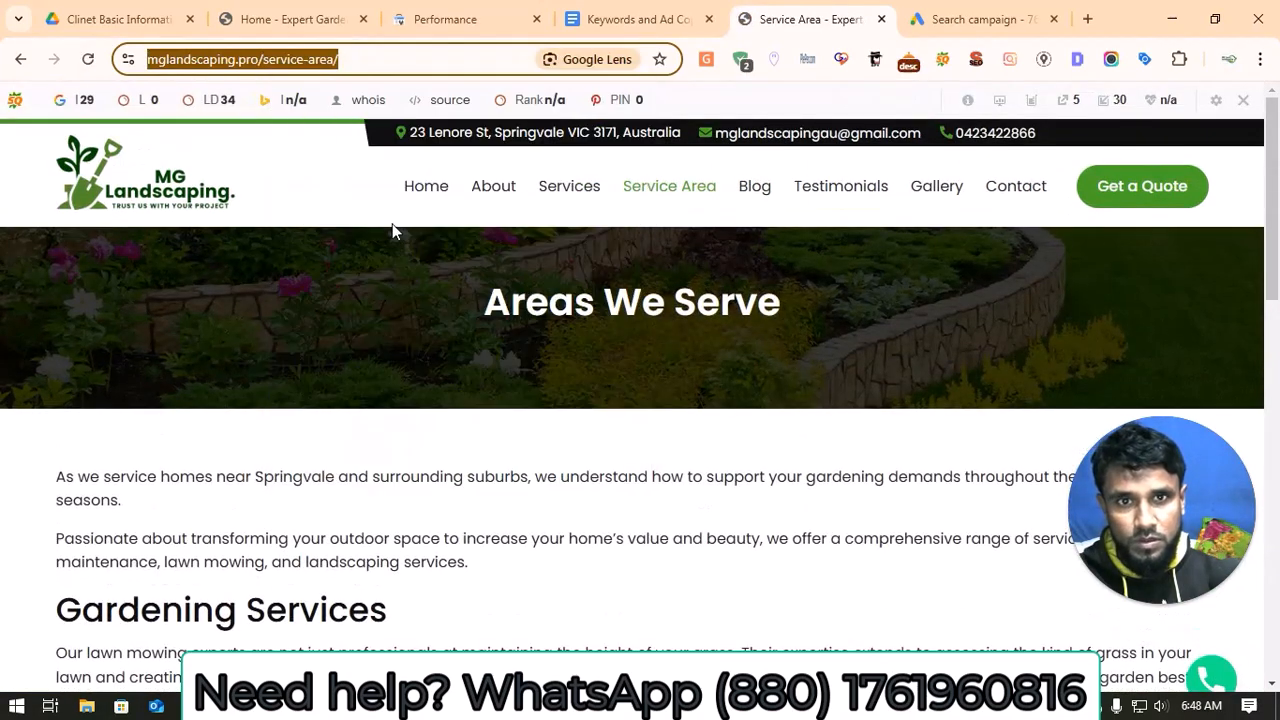
{"action": "left_click", "coordinate": [972, 19]}
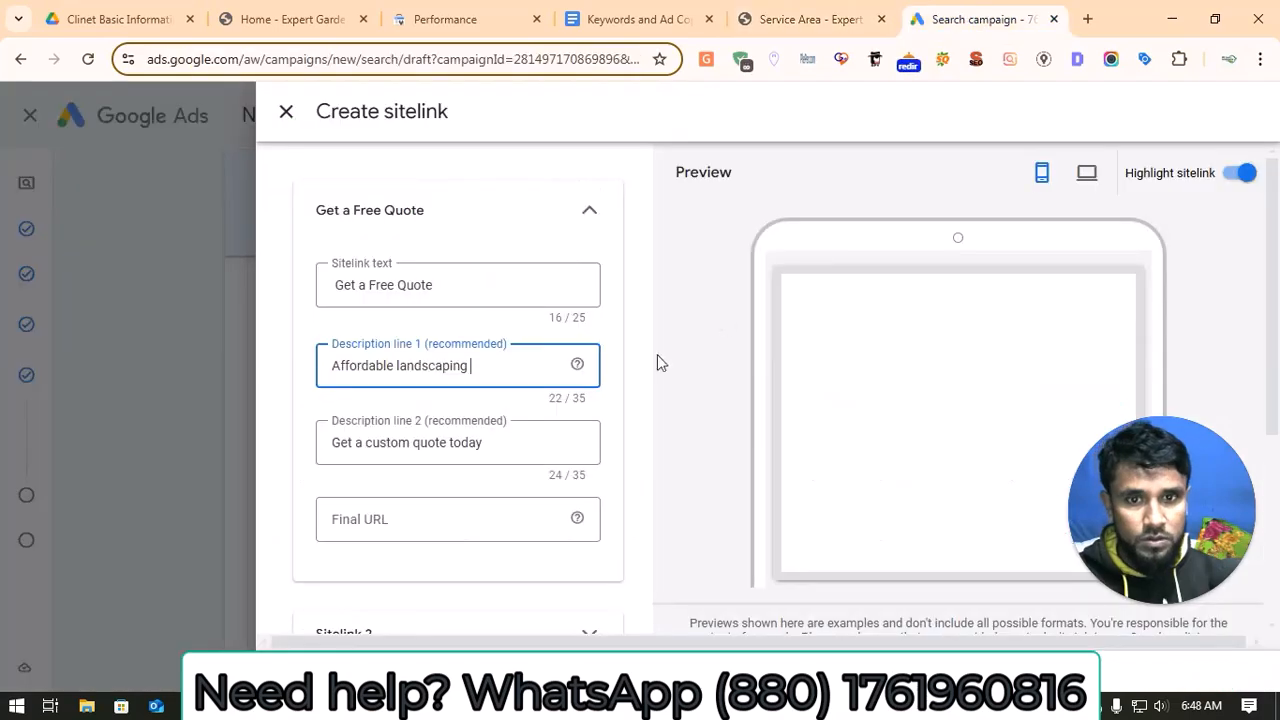
{"action": "left_click", "coordinate": [449, 521]}
{"action": "key", "text": "ctrl+v"}
Step: Open the fields of the second sitelink
{"action": "scroll", "coordinate": [421, 463], "scroll_direction": "down", "scroll_amount": 1}
{"action": "scroll", "coordinate": [421, 463], "scroll_direction": "down", "scroll_amount": 3}
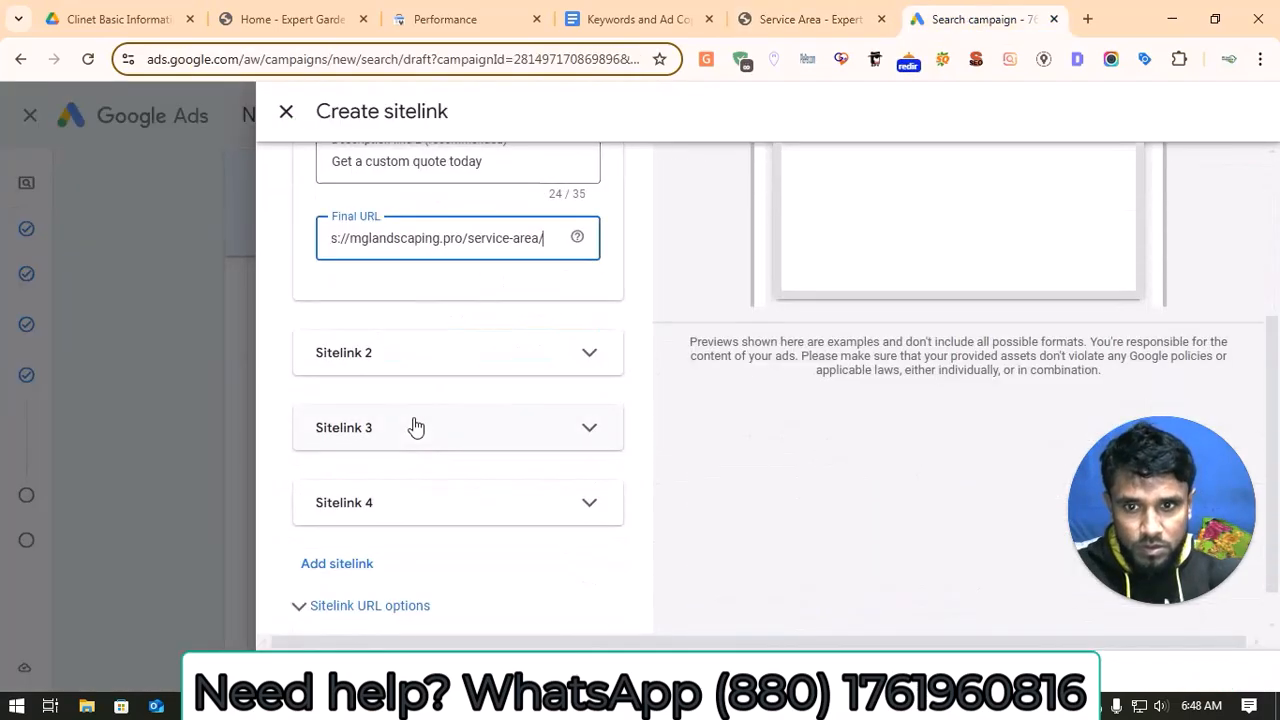
{"action": "left_click", "coordinate": [438, 362]}
{"action": "scroll", "coordinate": [434, 380], "scroll_direction": "down", "scroll_amount": 1}
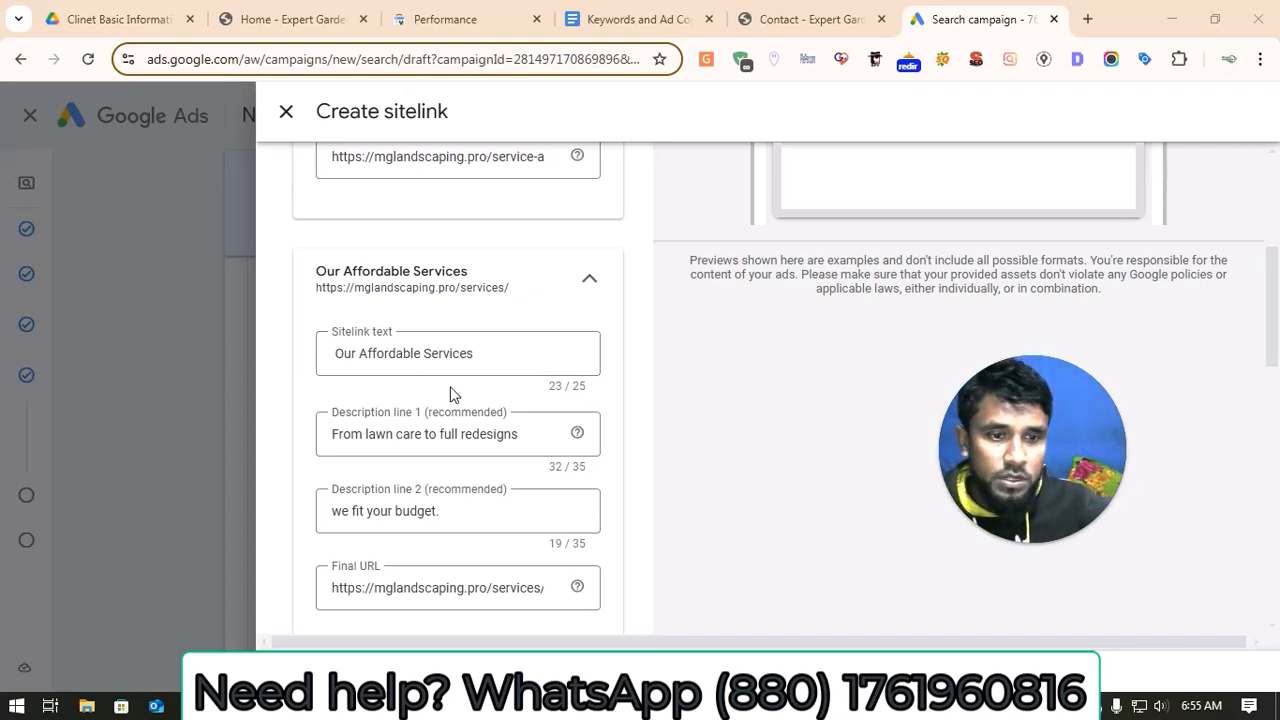
Step: Check the texts, descriptions and URLs of the four sitelinks, then save them and continue to the campaign budget
{"action": "scroll", "coordinate": [449, 392], "scroll_direction": "up", "scroll_amount": 2}
{"action": "scroll", "coordinate": [449, 393], "scroll_direction": "up", "scroll_amount": 1}
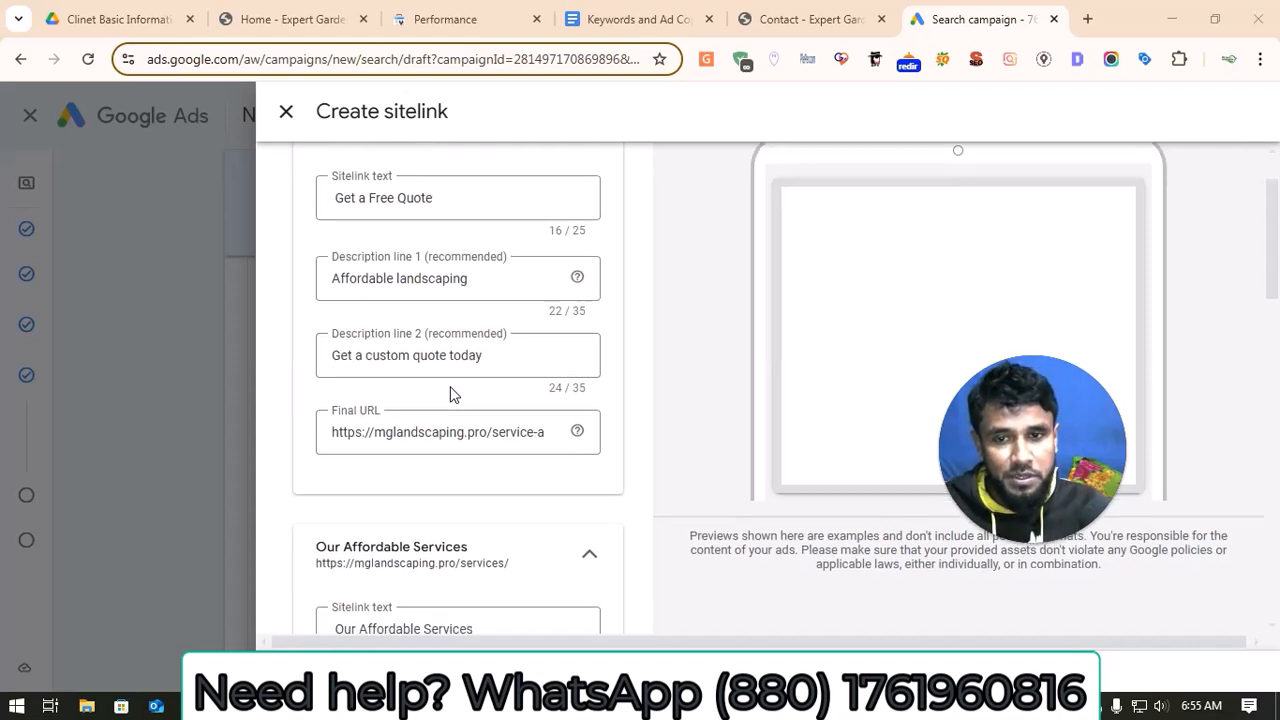
{"action": "scroll", "coordinate": [451, 391], "scroll_direction": "down", "scroll_amount": 2}
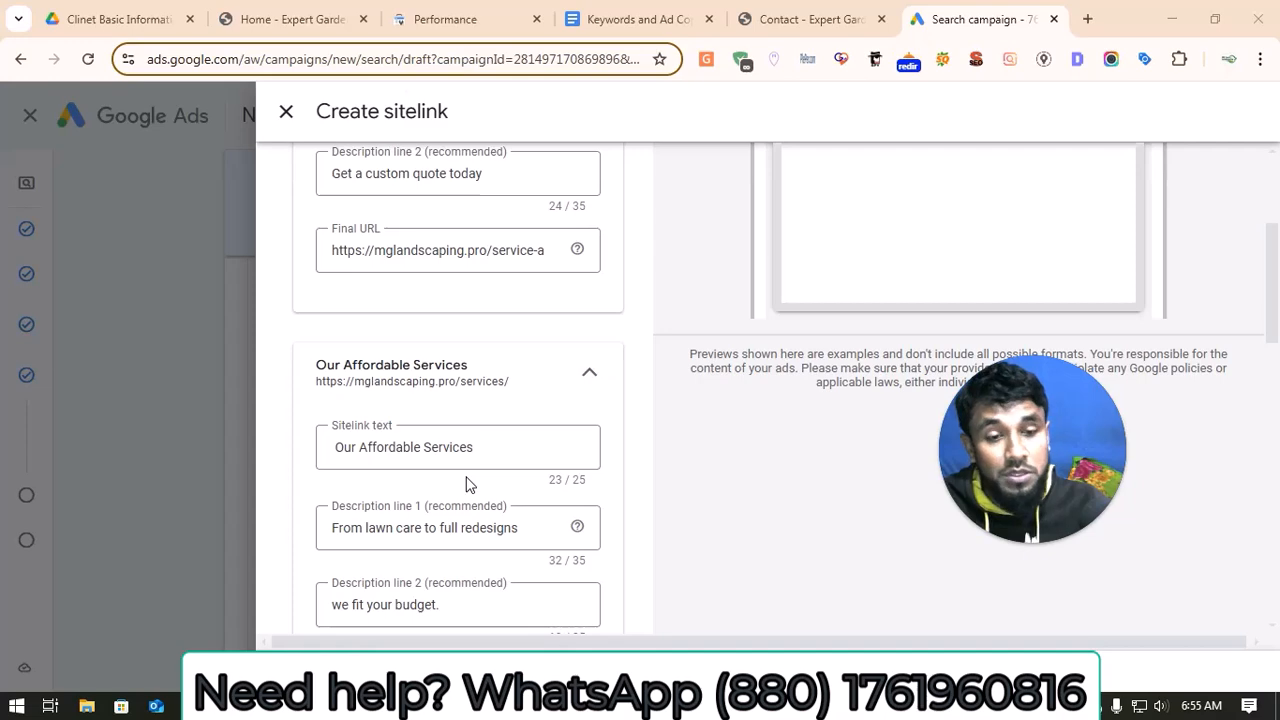
{"action": "scroll", "coordinate": [462, 485], "scroll_direction": "down", "scroll_amount": 5}
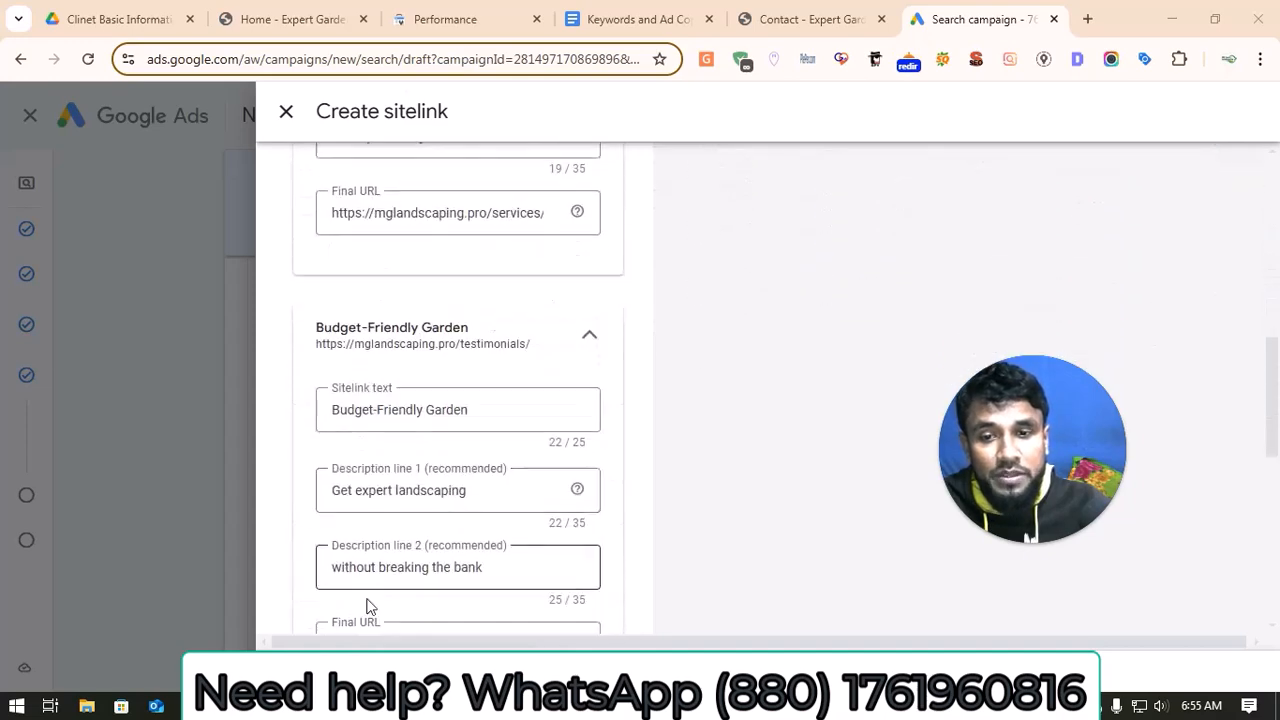
{"action": "scroll", "coordinate": [340, 543], "scroll_direction": "down", "scroll_amount": 4}
{"action": "scroll", "coordinate": [329, 563], "scroll_direction": "down", "scroll_amount": 3}
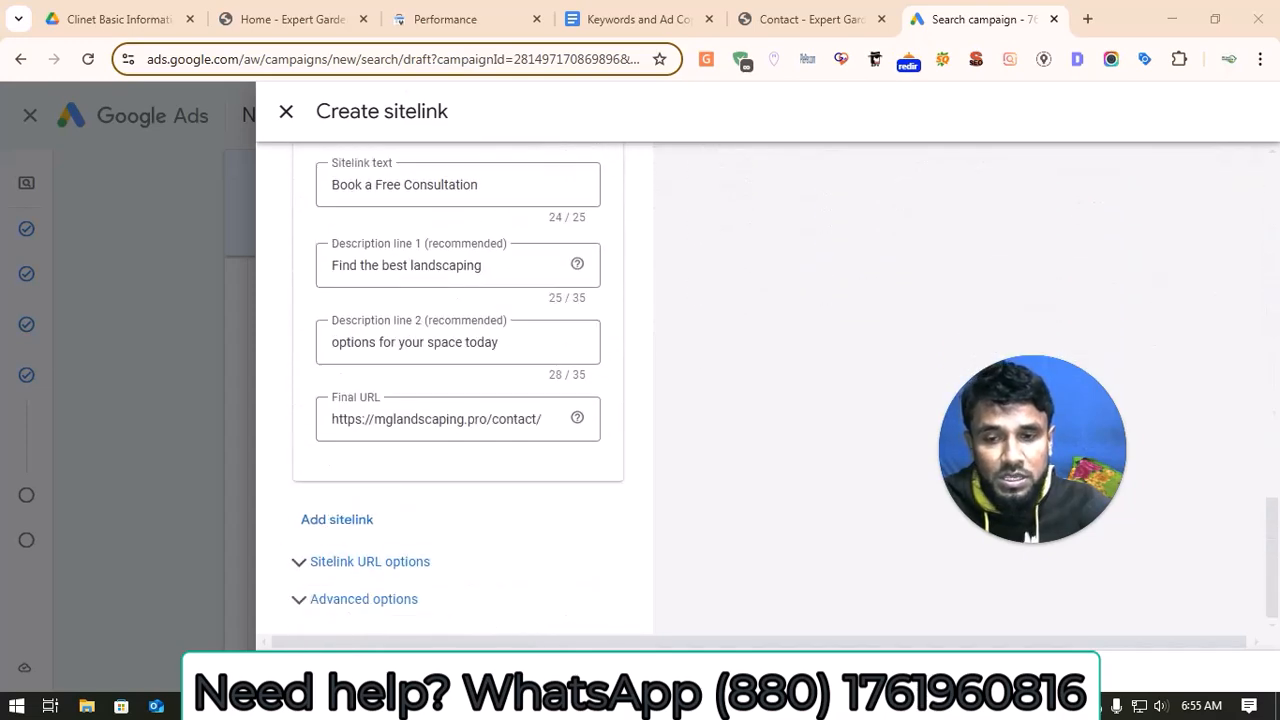
{"action": "left_click", "coordinate": [312, 672]}
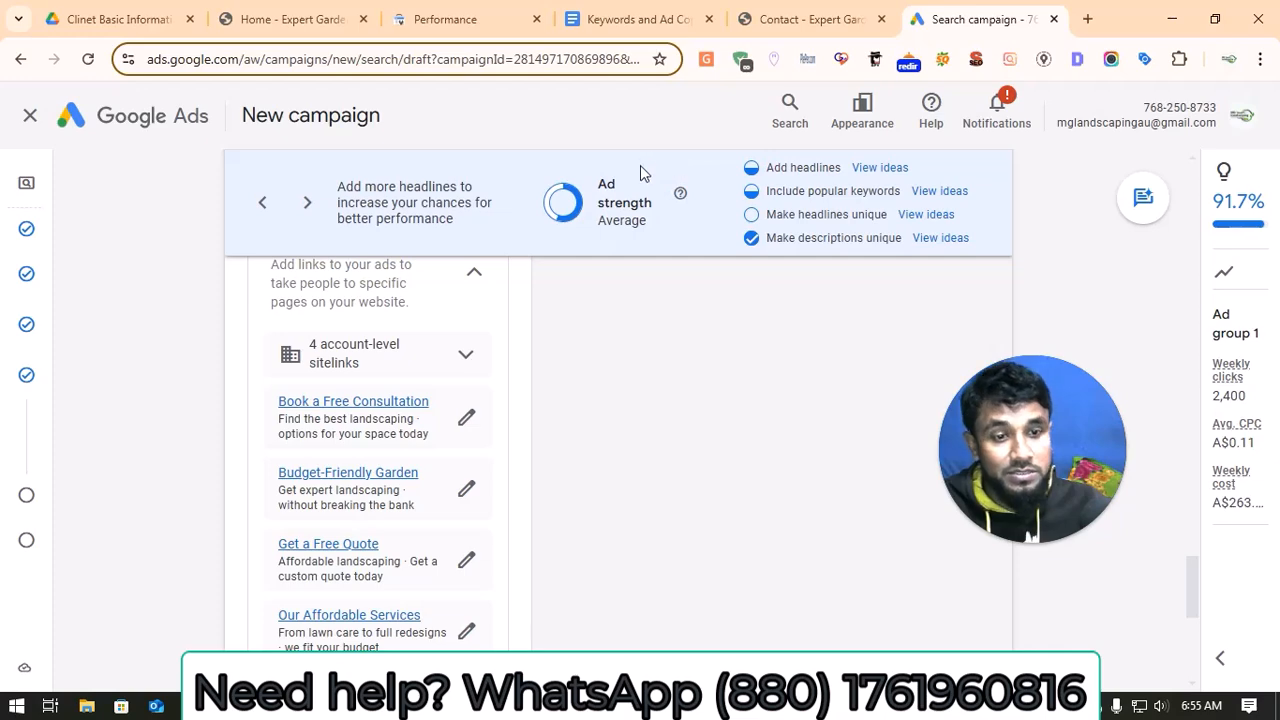
{"action": "scroll", "coordinate": [623, 317], "scroll_direction": "down", "scroll_amount": 5}
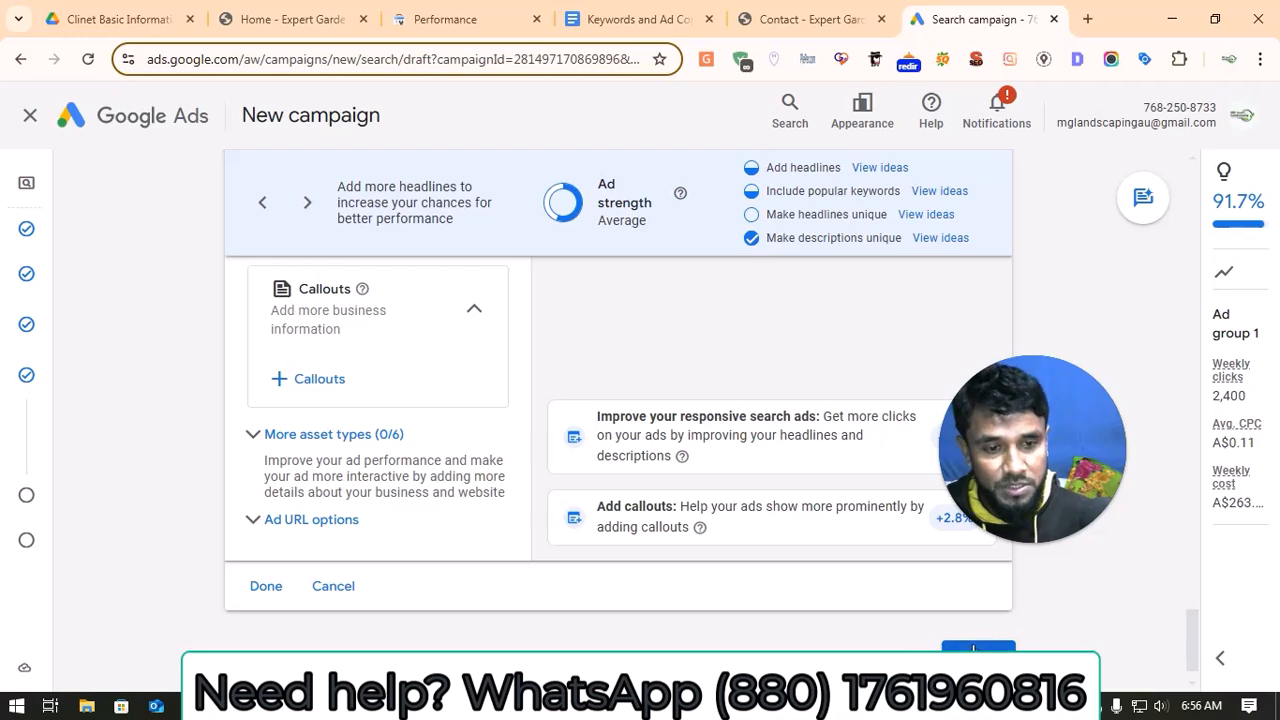
{"action": "left_click", "coordinate": [972, 647]}
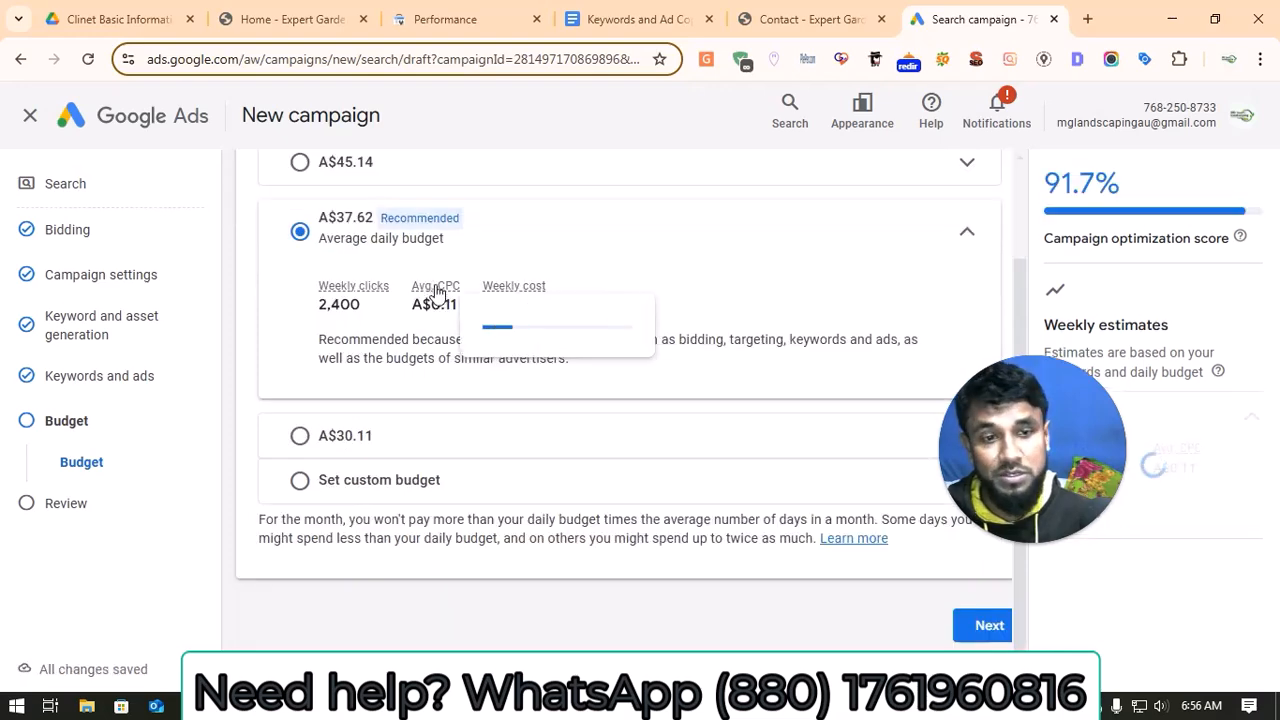
Step: Try a custom average daily budget of A$200 for the campaign
{"action": "left_click", "coordinate": [424, 491]}
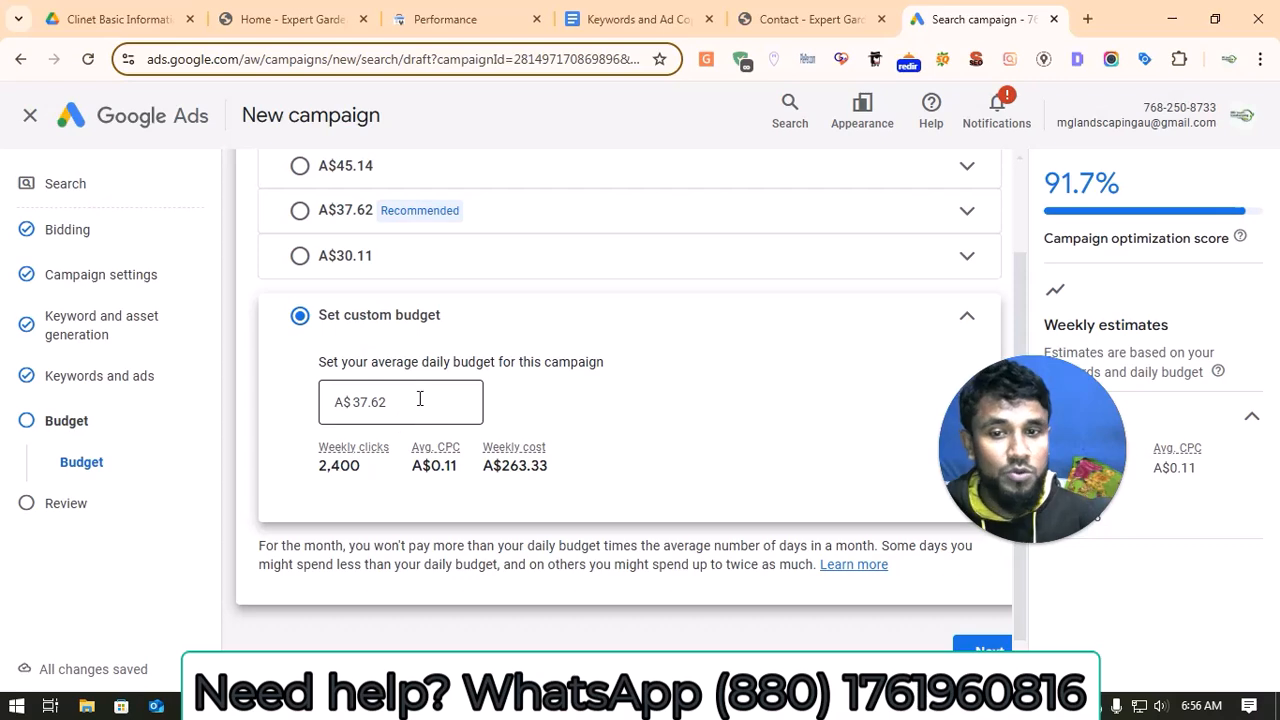
{"action": "left_click", "coordinate": [420, 397]}
{"action": "key", "text": "BackSpace"}
{"action": "key", "text": "BackSpace"}
{"action": "key", "text": "BackSpace"}
{"action": "key", "text": "BackSpace"}
{"action": "key", "text": "BackSpace"}
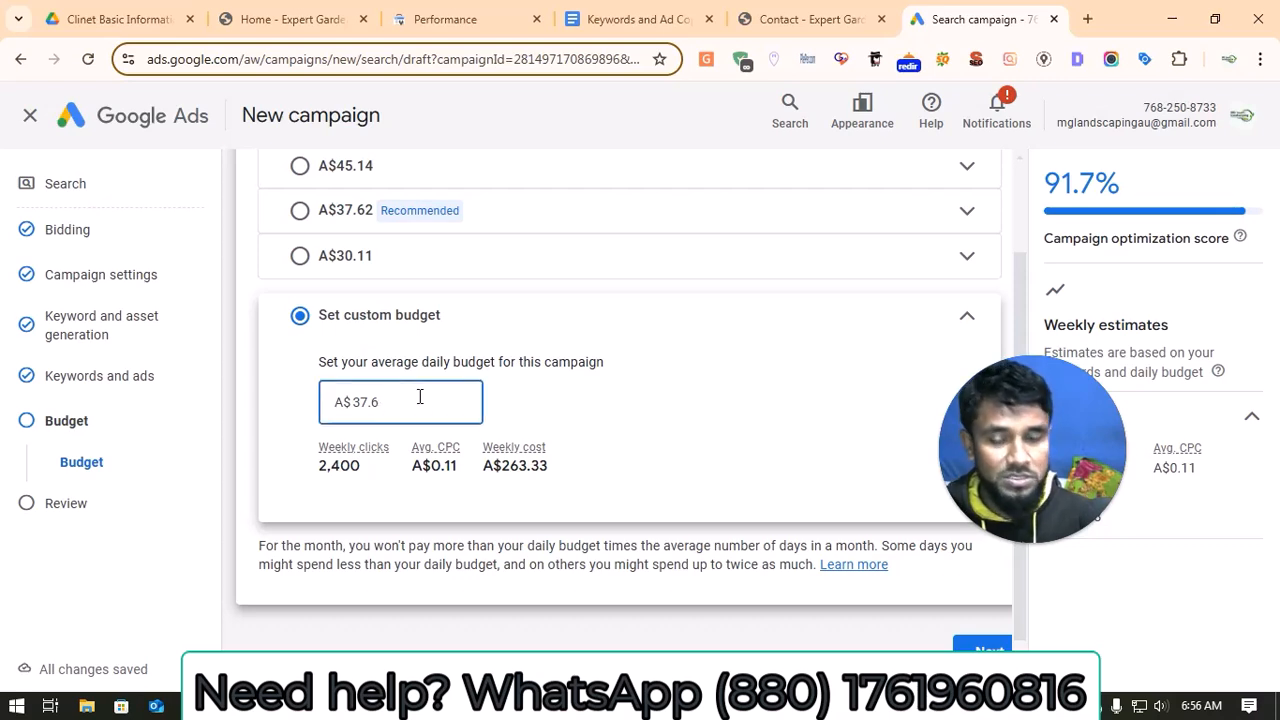
{"action": "type", "text": "200"}
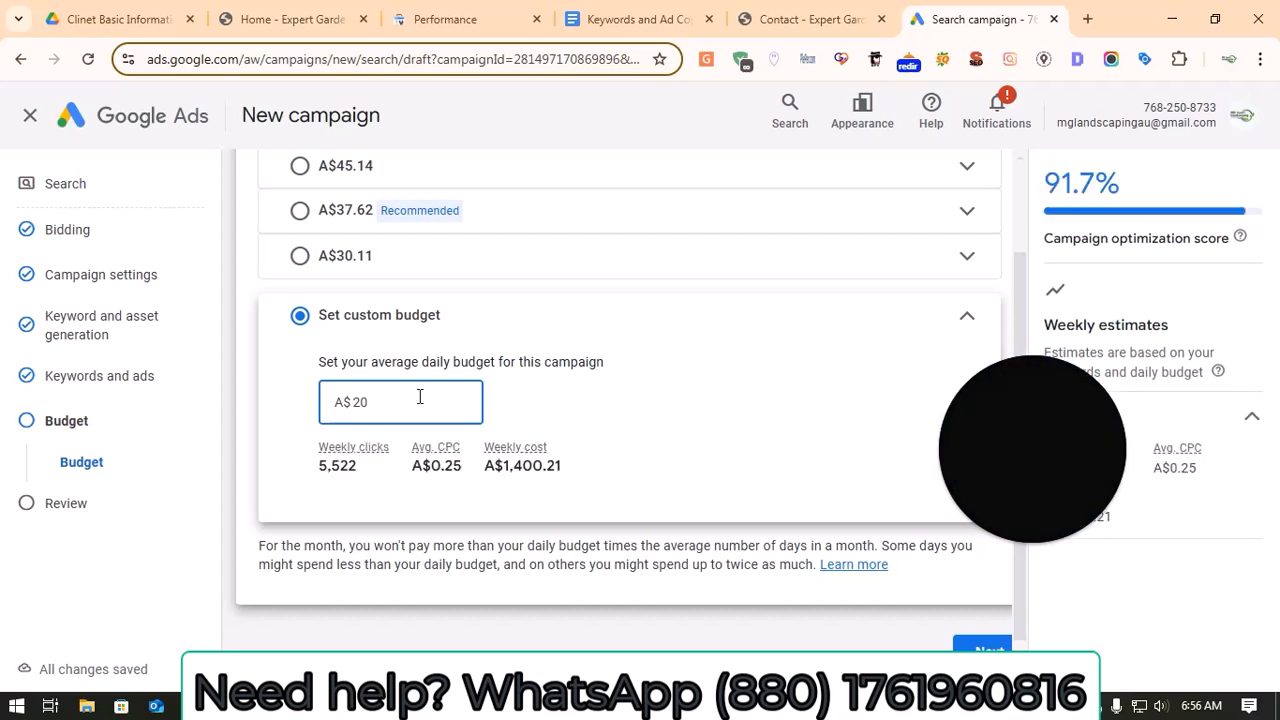
Step: Choose the recommended average daily budget of A$37.62 and continue to the campaign review
{"action": "left_click", "coordinate": [302, 216]}
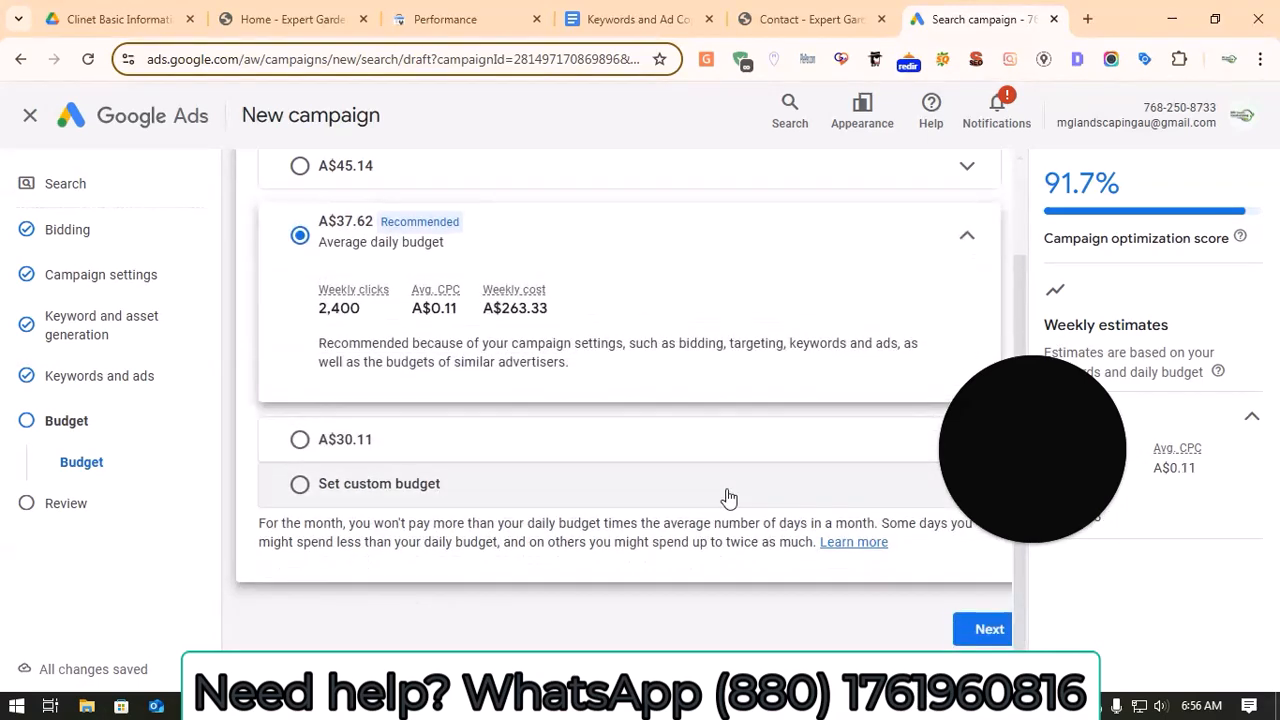
{"action": "left_click", "coordinate": [985, 630]}
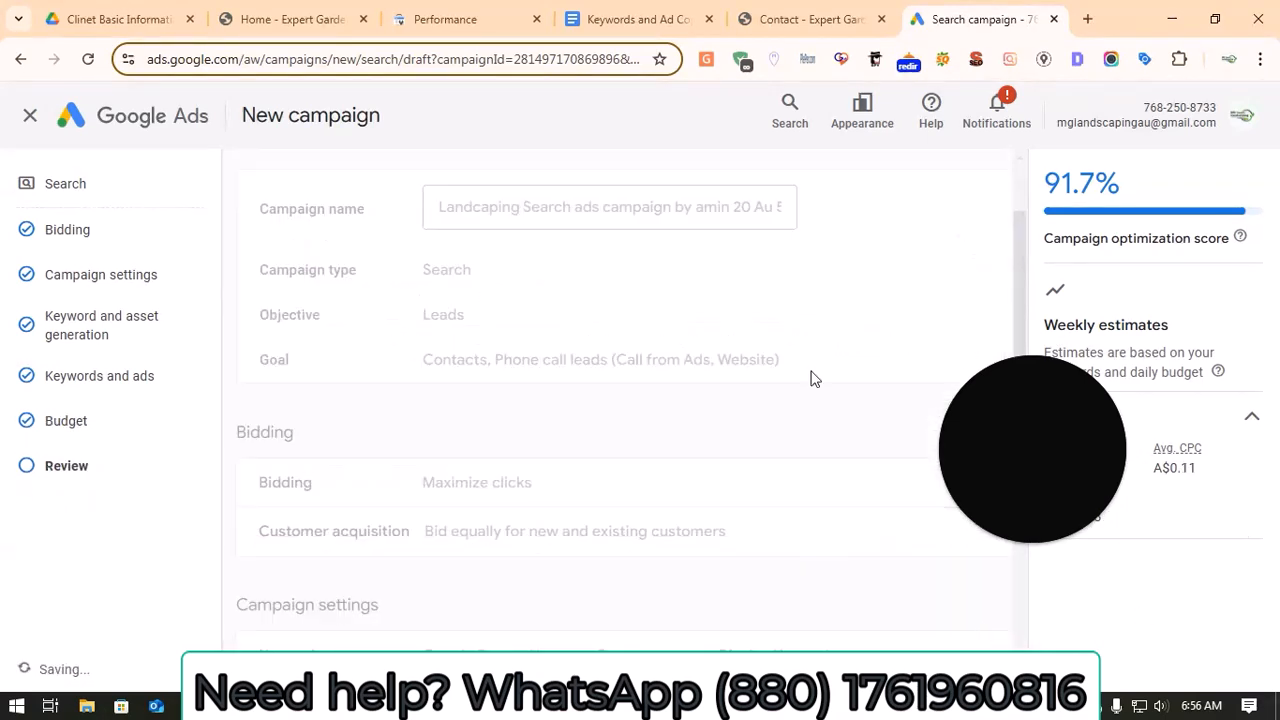
{"action": "left_click", "coordinate": [1048, 456]}
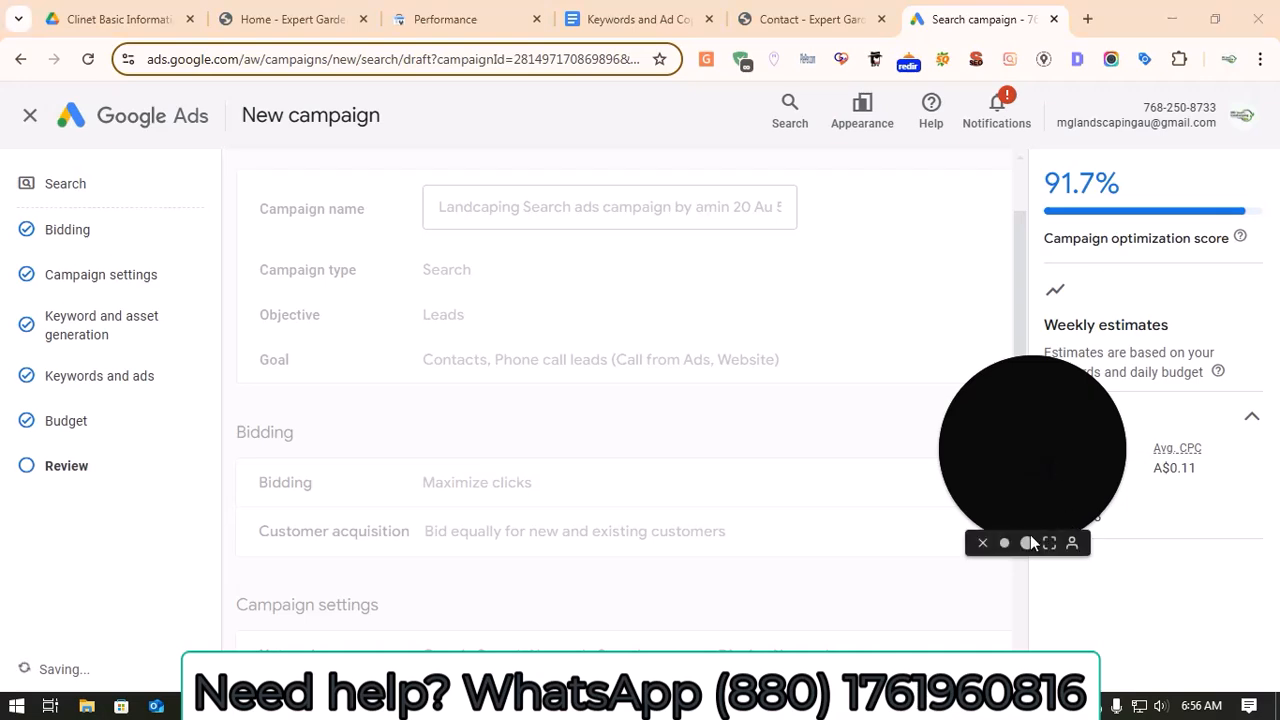
{"action": "left_click", "coordinate": [985, 543]}
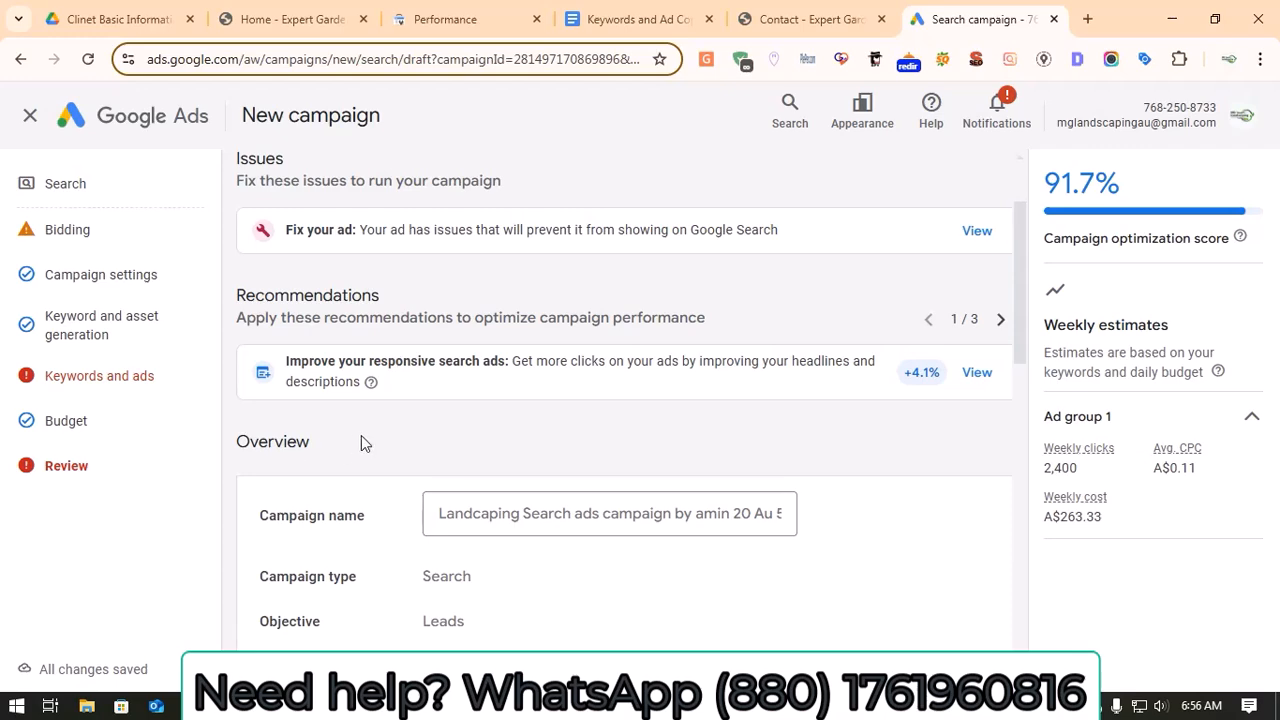
Step: Return from the review to the keywords and ads settings and examine the details of the ad's policy finding
{"action": "scroll", "coordinate": [391, 436], "scroll_direction": "down", "scroll_amount": 9}
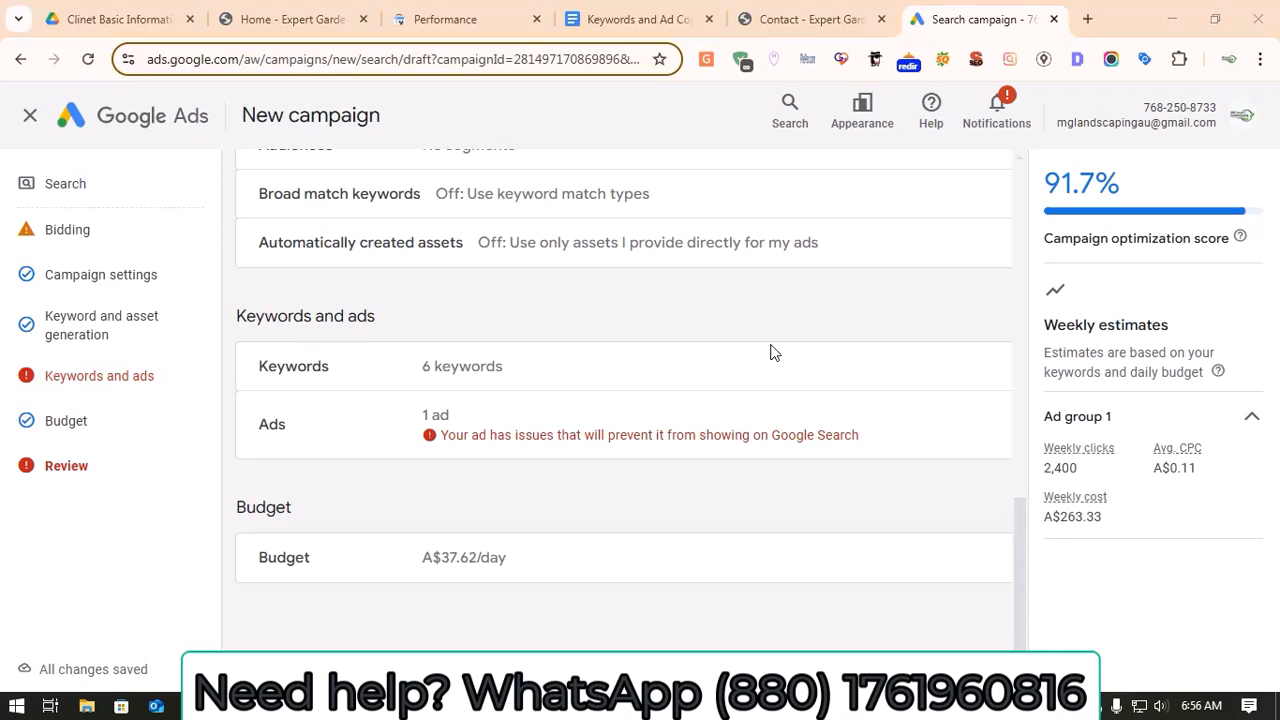
{"action": "left_click", "coordinate": [137, 380]}
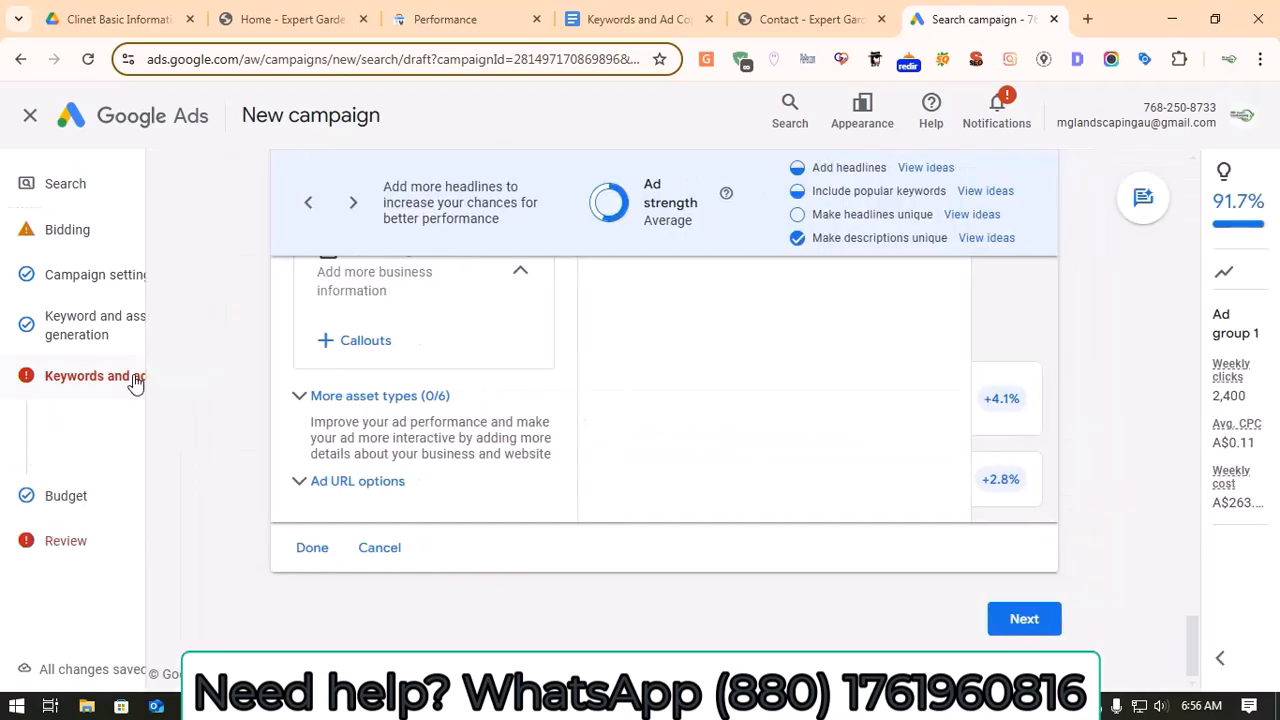
{"action": "scroll", "coordinate": [444, 400], "scroll_direction": "up", "scroll_amount": 10}
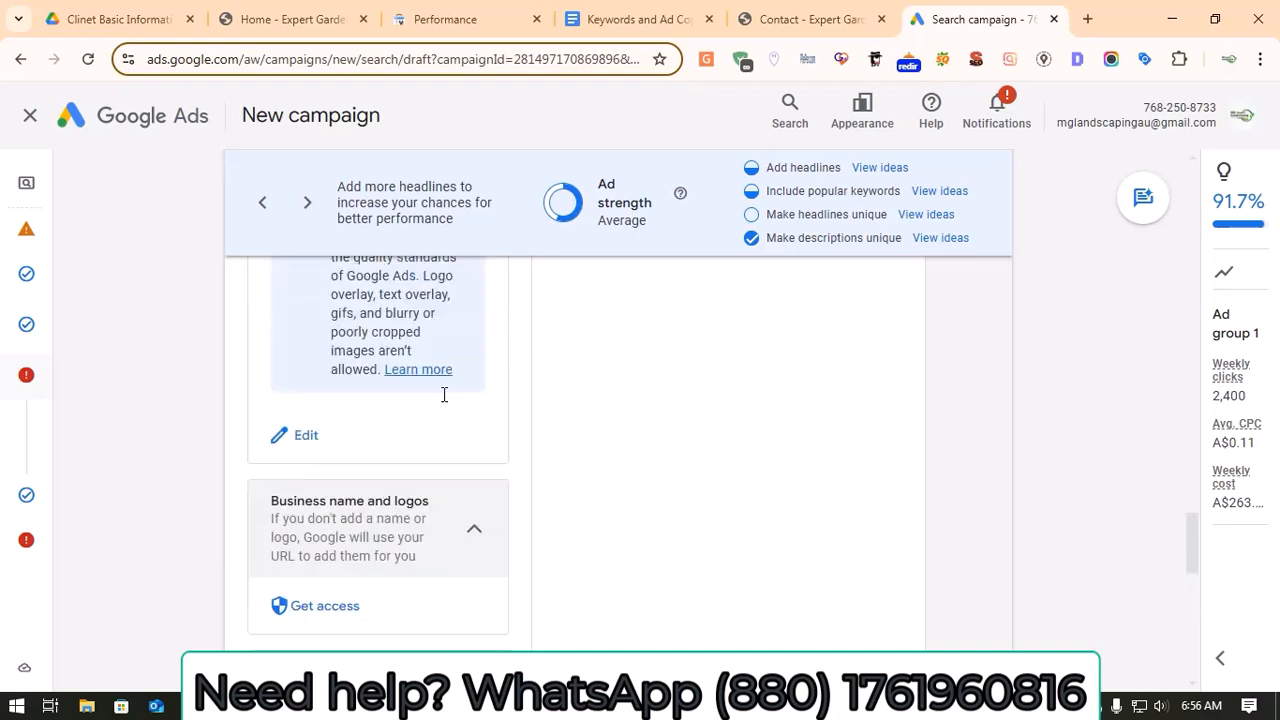
{"action": "scroll", "coordinate": [444, 400], "scroll_direction": "up", "scroll_amount": 15}
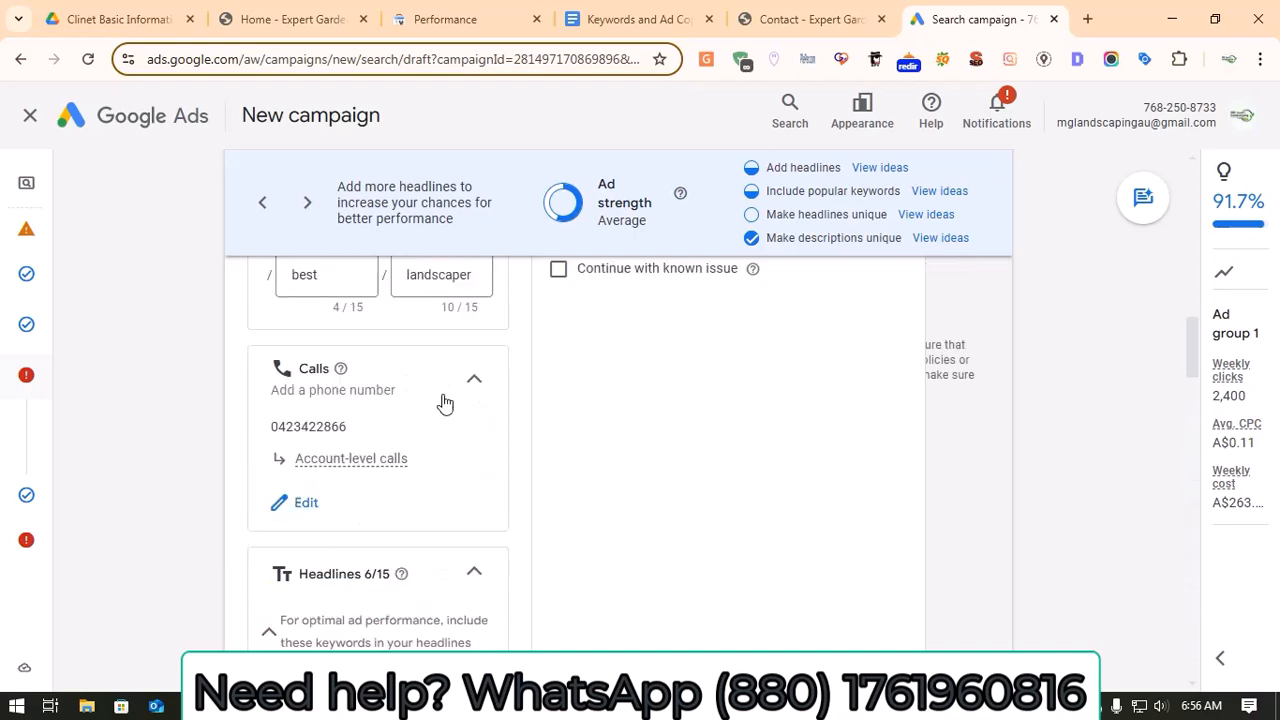
{"action": "scroll", "coordinate": [444, 400], "scroll_direction": "up", "scroll_amount": 5}
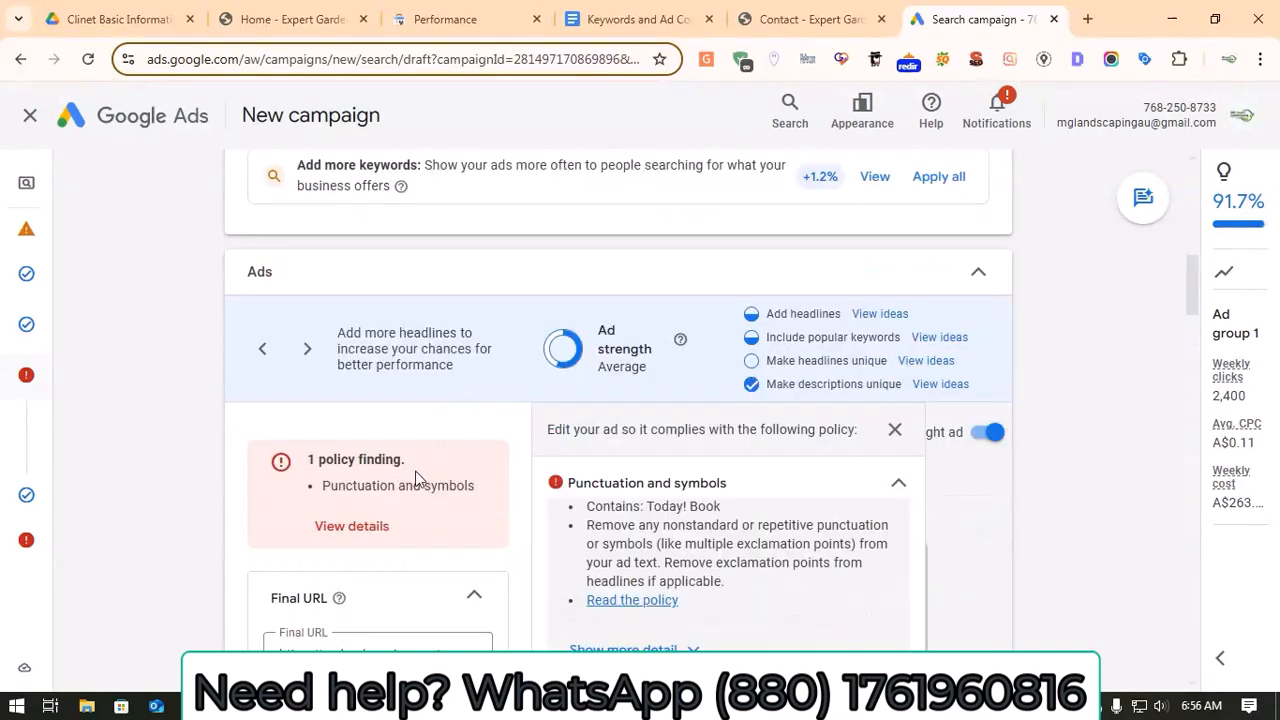
{"action": "left_click", "coordinate": [375, 536]}
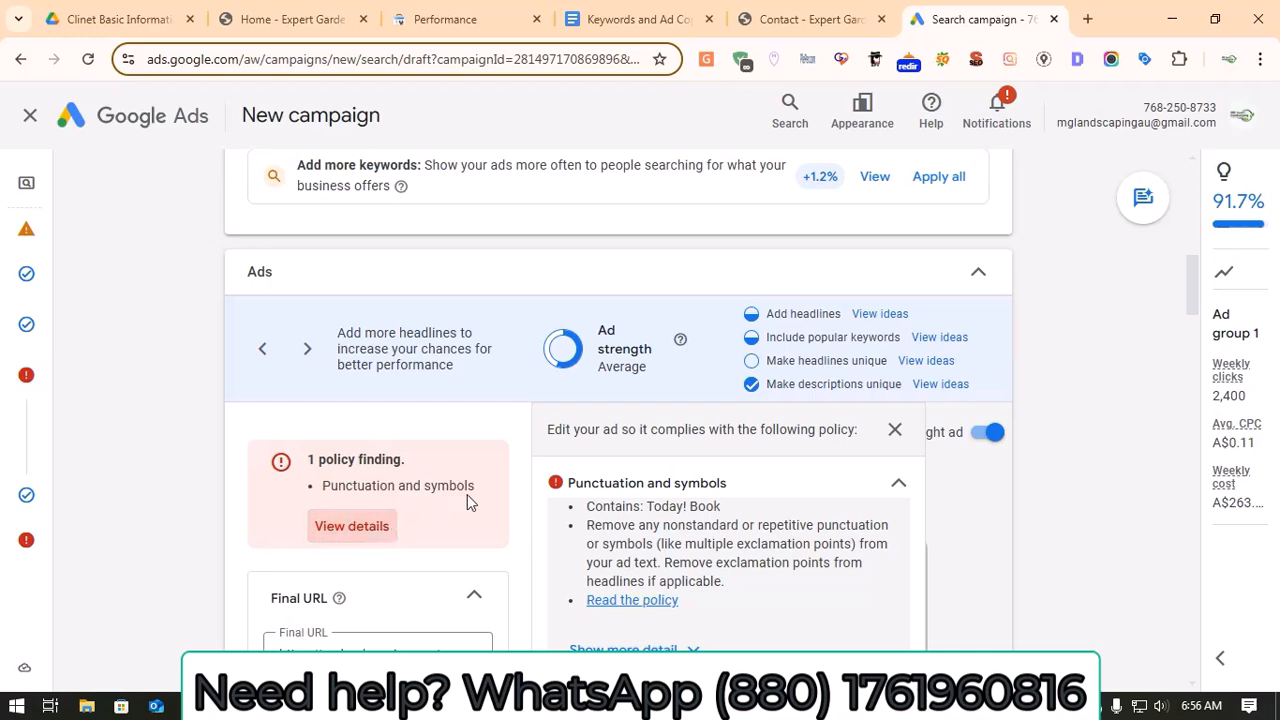
{"action": "scroll", "coordinate": [641, 562], "scroll_direction": "down", "scroll_amount": 2}
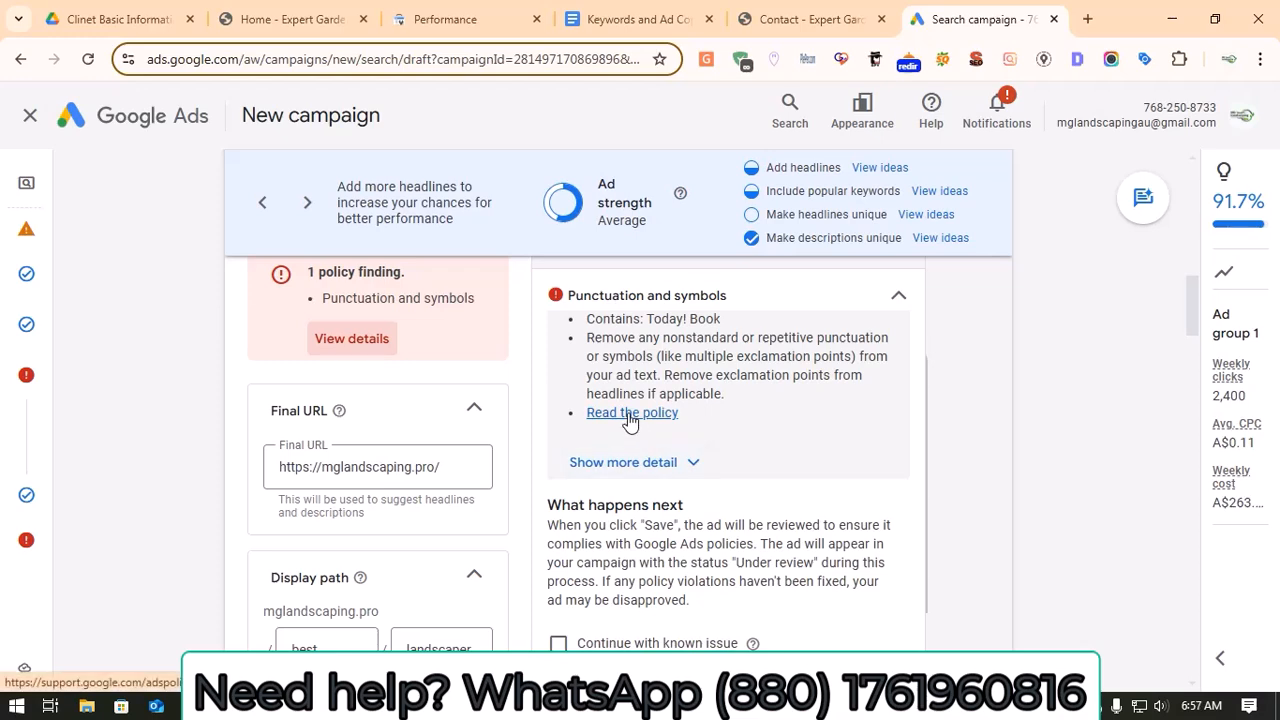
Step: Remove the exclamation mark from the headline "Get a Free Quote Today!" and proceed past the budget to the campaign review
{"action": "scroll", "coordinate": [615, 415], "scroll_direction": "down", "scroll_amount": 3}
{"action": "scroll", "coordinate": [393, 489], "scroll_direction": "down", "scroll_amount": 5}
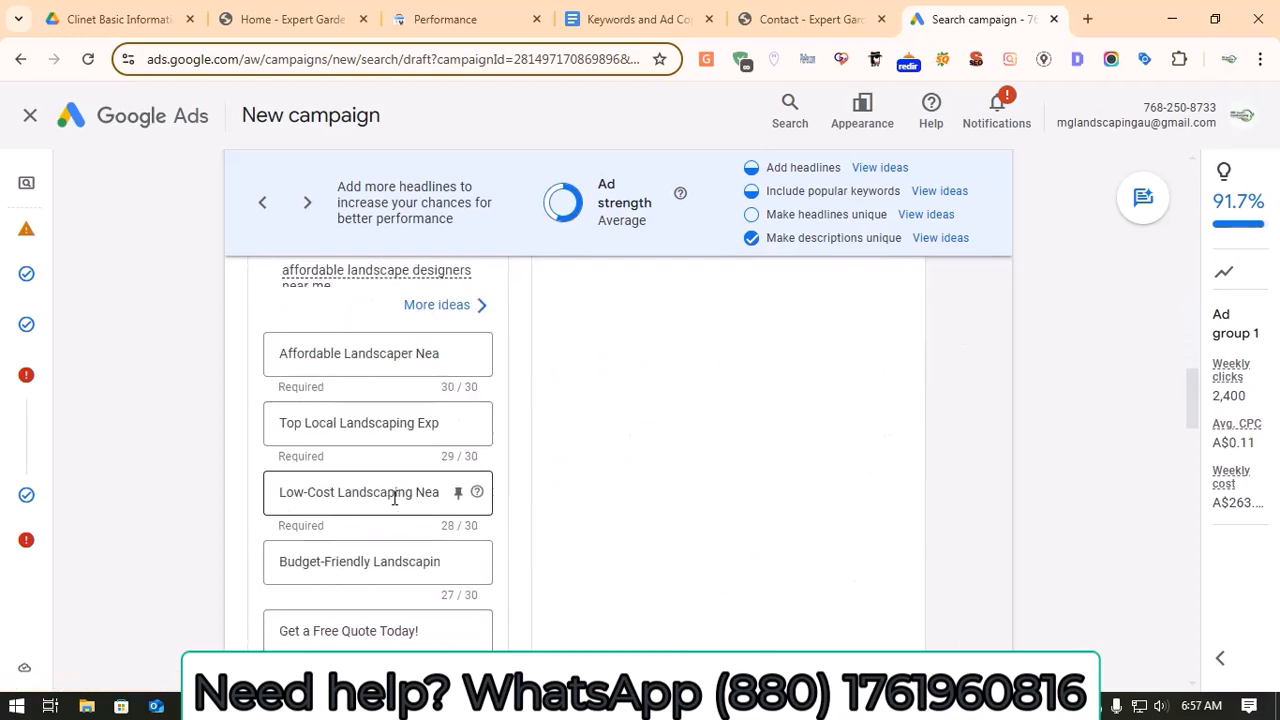
{"action": "scroll", "coordinate": [395, 498], "scroll_direction": "down", "scroll_amount": 2}
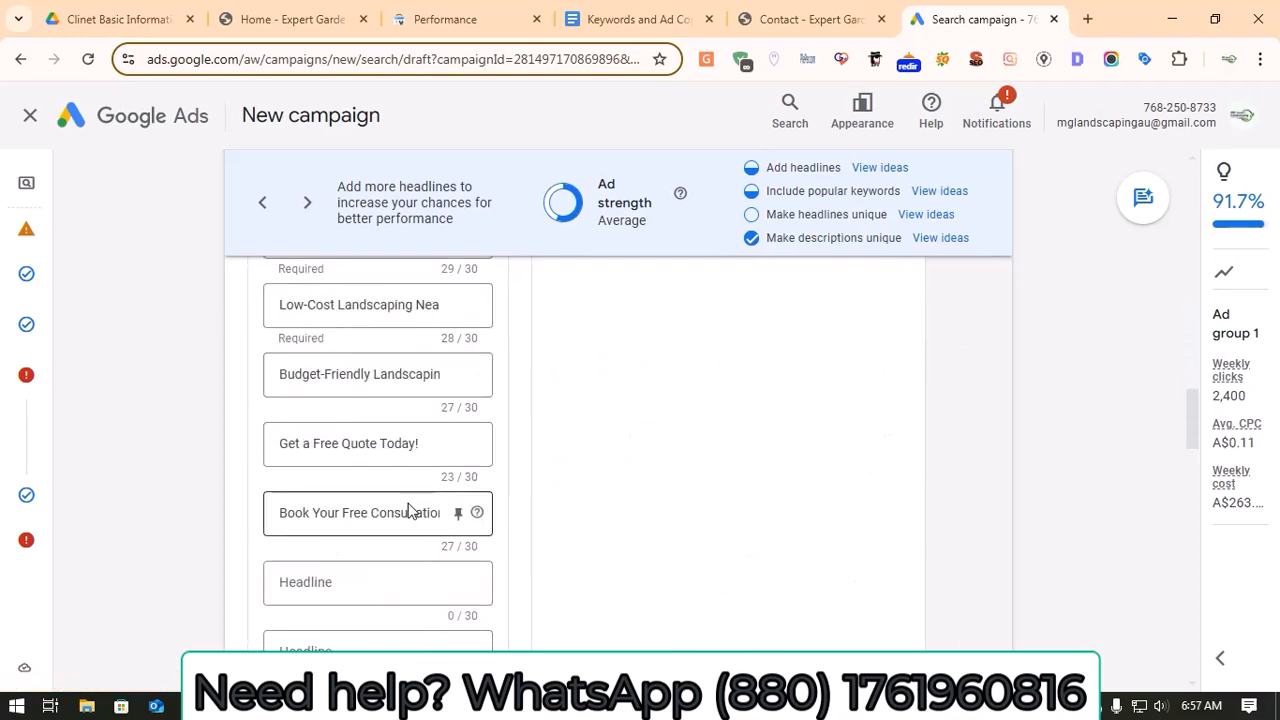
{"action": "left_click", "coordinate": [435, 442]}
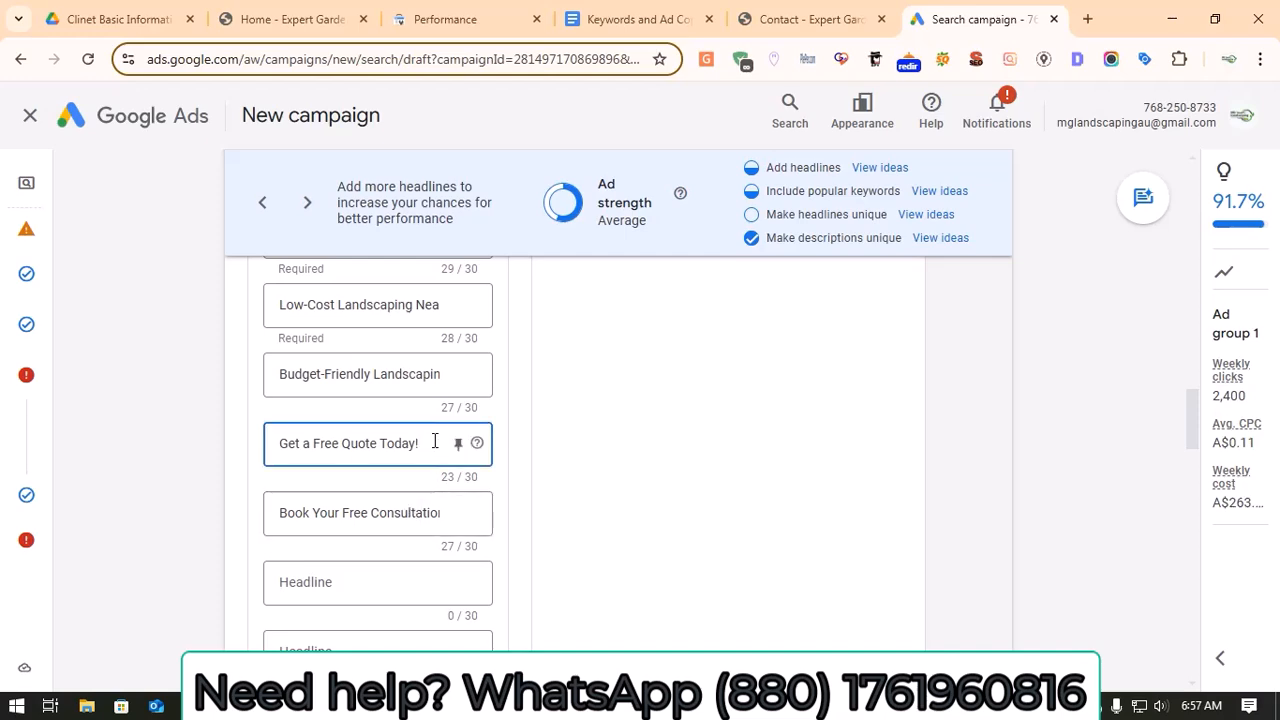
{"action": "scroll", "coordinate": [437, 463], "scroll_direction": "down", "scroll_amount": 4}
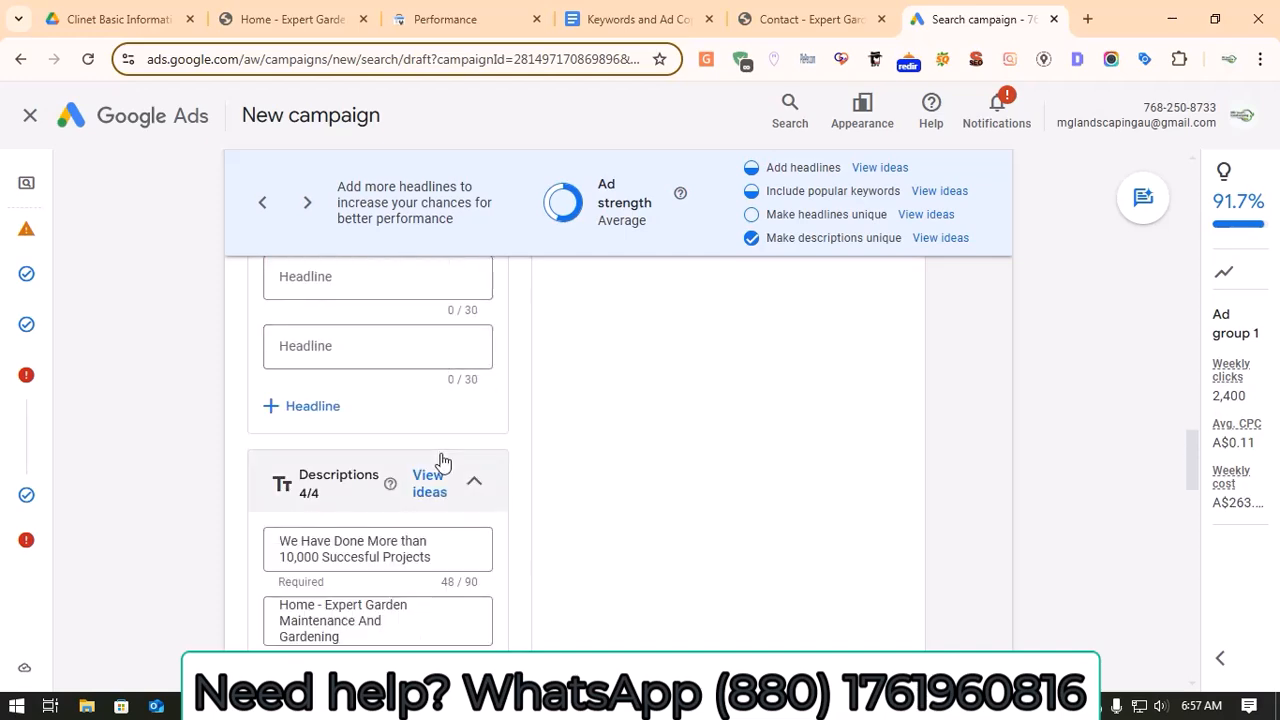
{"action": "scroll", "coordinate": [446, 463], "scroll_direction": "up", "scroll_amount": 2}
{"action": "scroll", "coordinate": [450, 470], "scroll_direction": "down", "scroll_amount": 10}
{"action": "scroll", "coordinate": [531, 534], "scroll_direction": "down", "scroll_amount": 10}
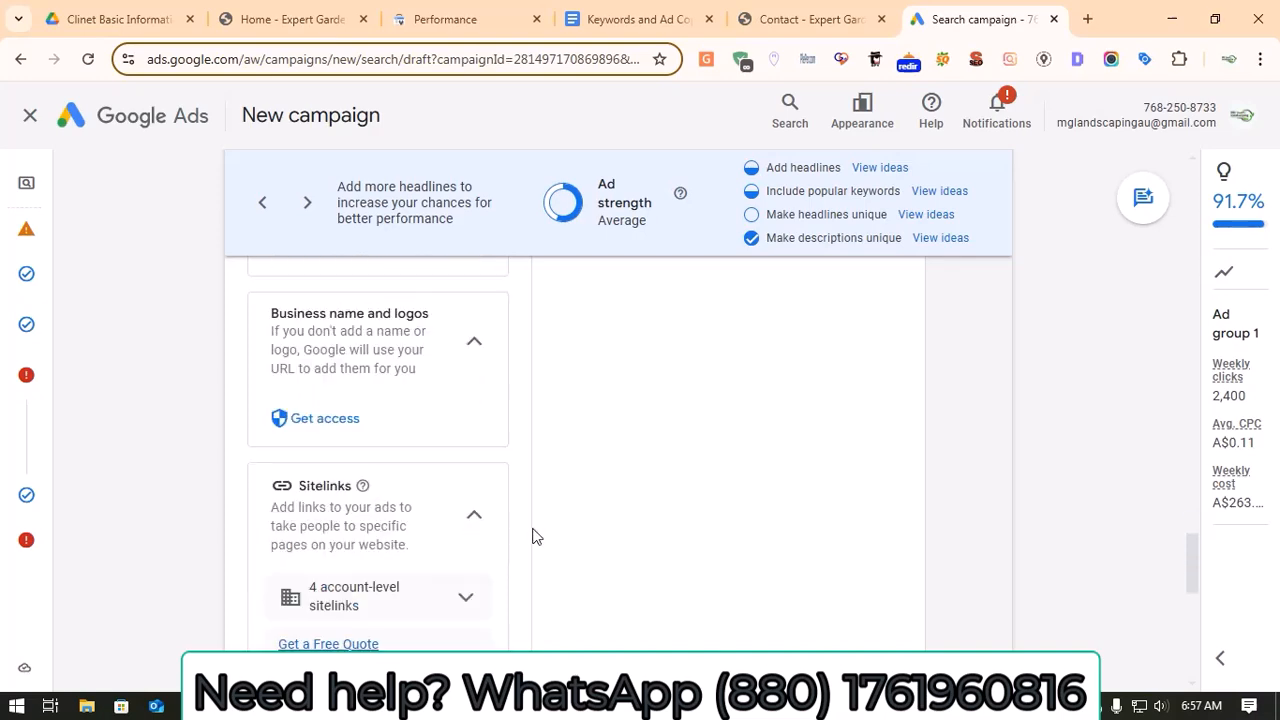
{"action": "left_click", "coordinate": [950, 618]}
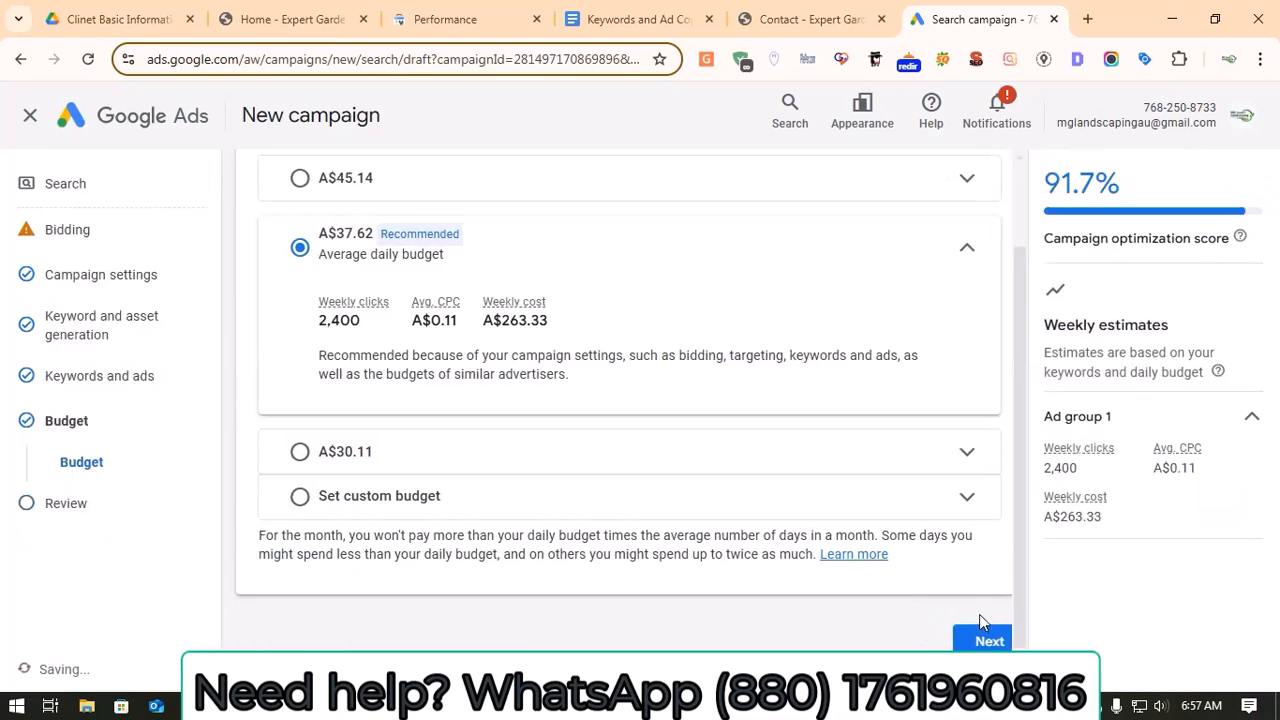
{"action": "left_click", "coordinate": [987, 642]}
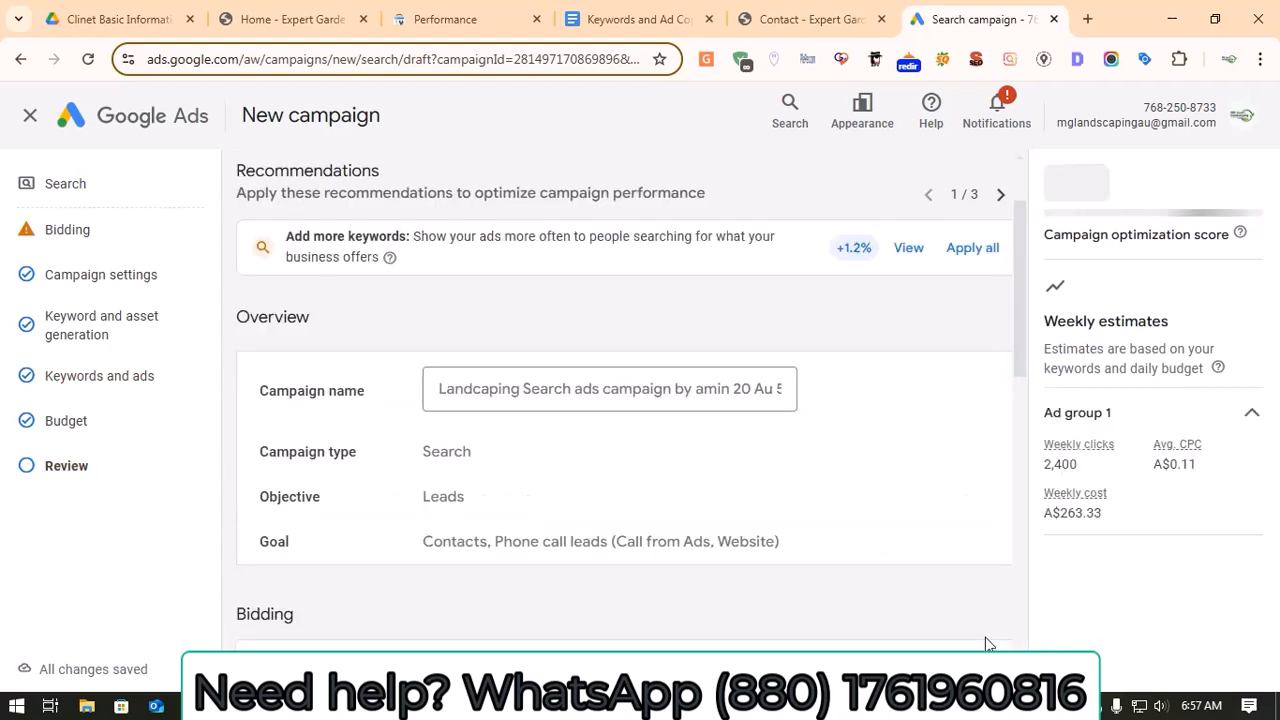
Step: Check the campaign review summary down to the budget and publish the campaign
{"action": "scroll", "coordinate": [716, 392], "scroll_direction": "down", "scroll_amount": 2}
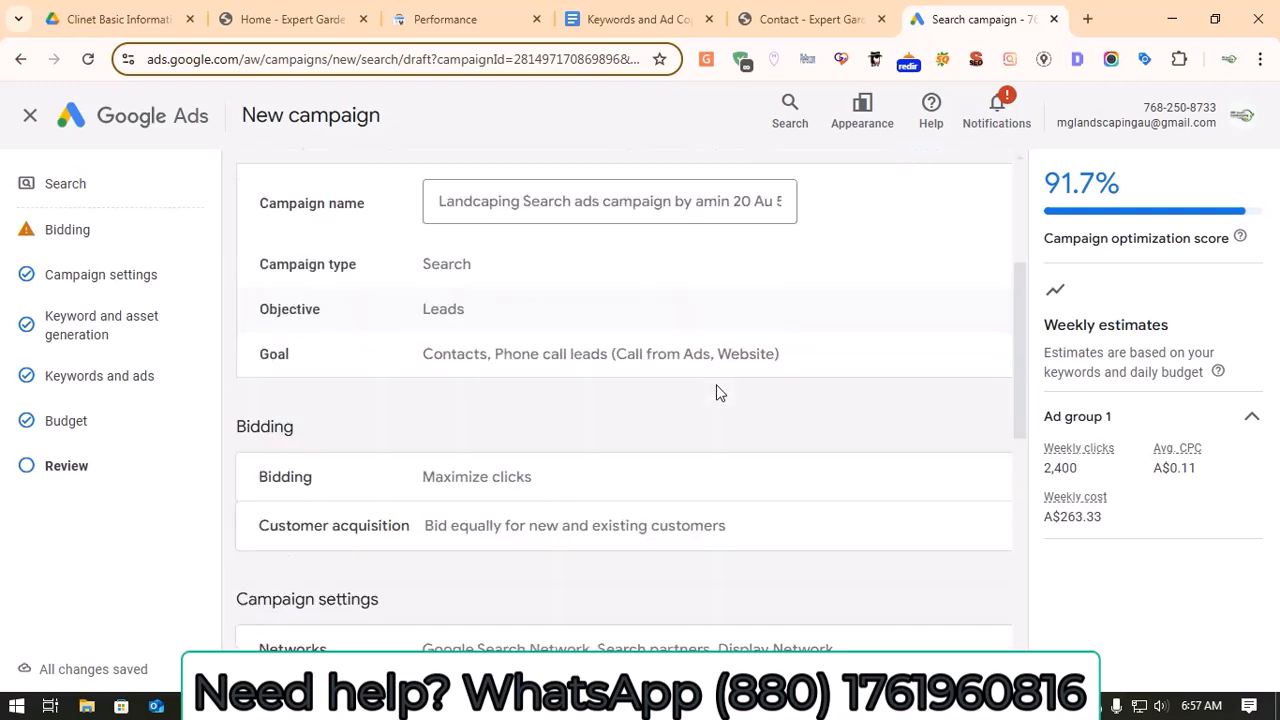
{"action": "scroll", "coordinate": [716, 392], "scroll_direction": "down", "scroll_amount": 7}
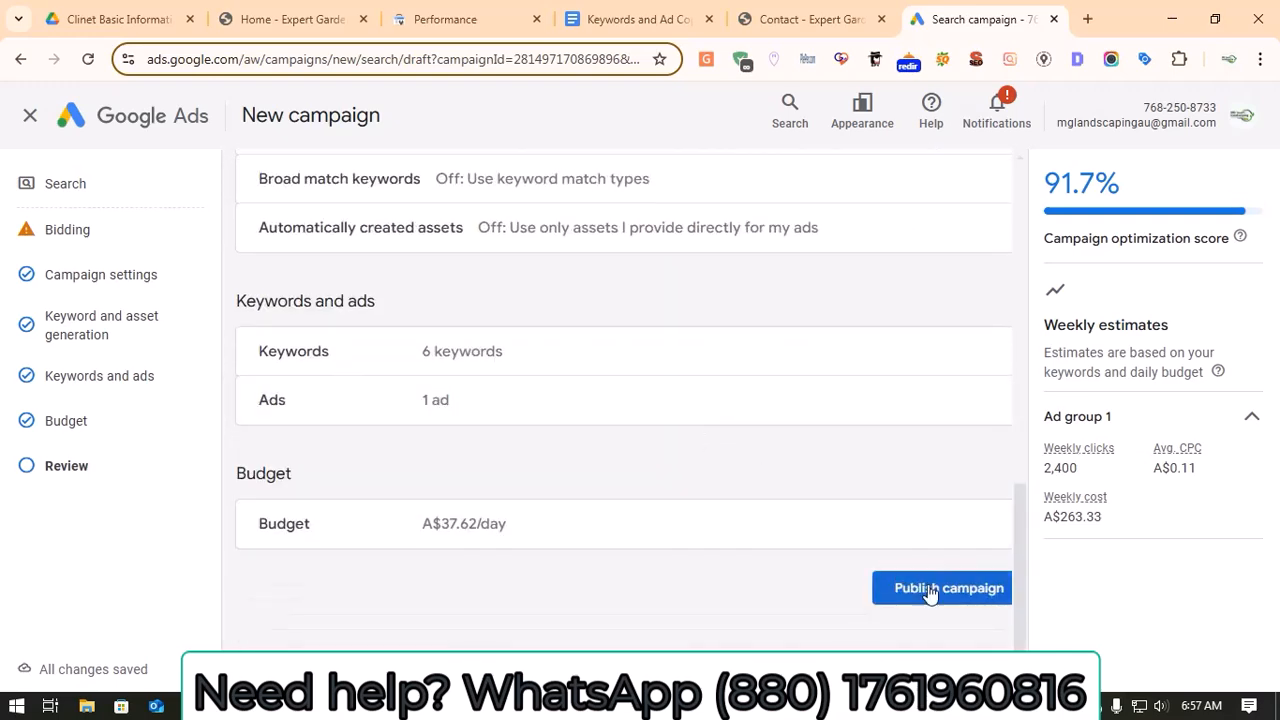
{"action": "left_click", "coordinate": [941, 590]}
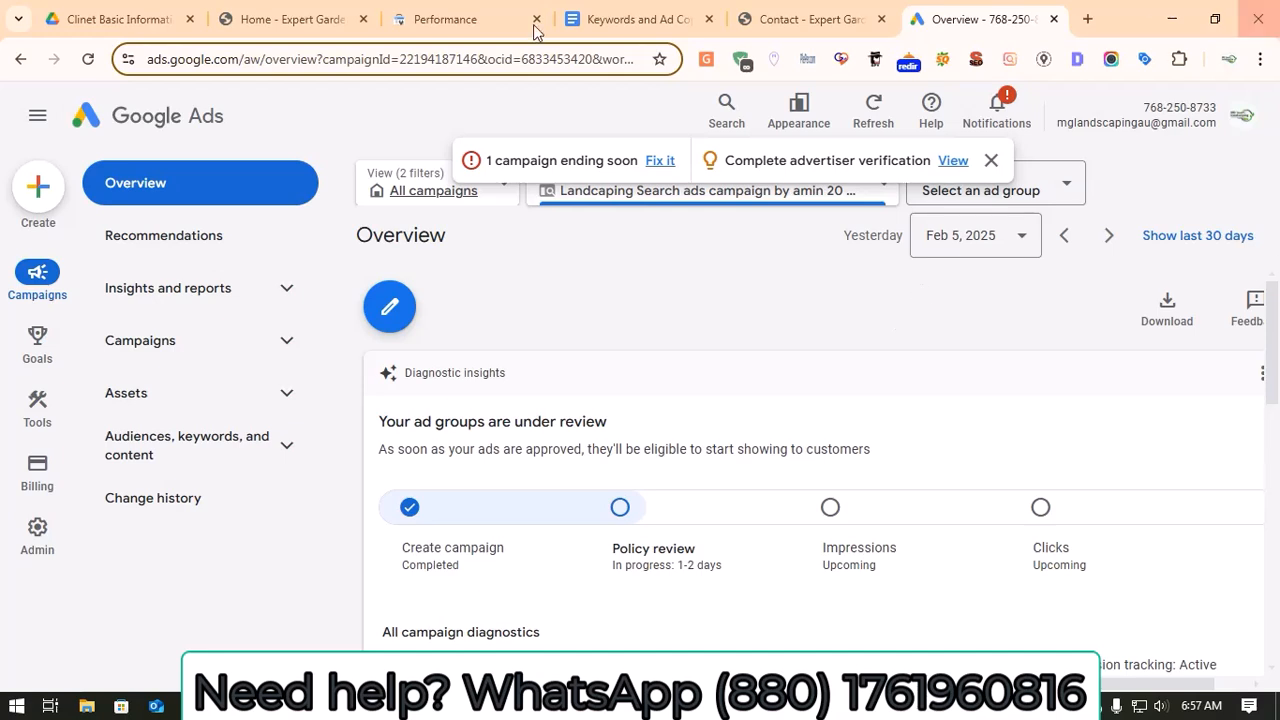
Step: Open the published landscaping campaign from the campaigns list and start creating a new ad group in it
{"action": "left_click", "coordinate": [141, 355]}
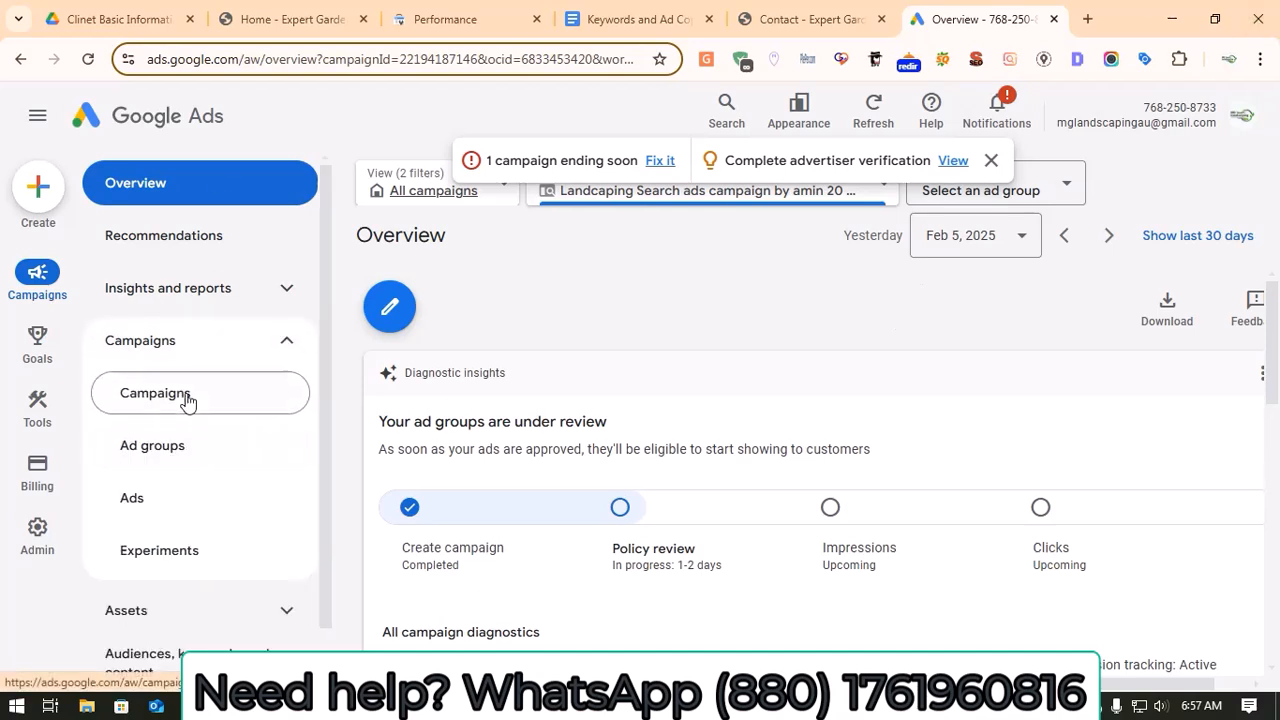
{"action": "left_click", "coordinate": [155, 394]}
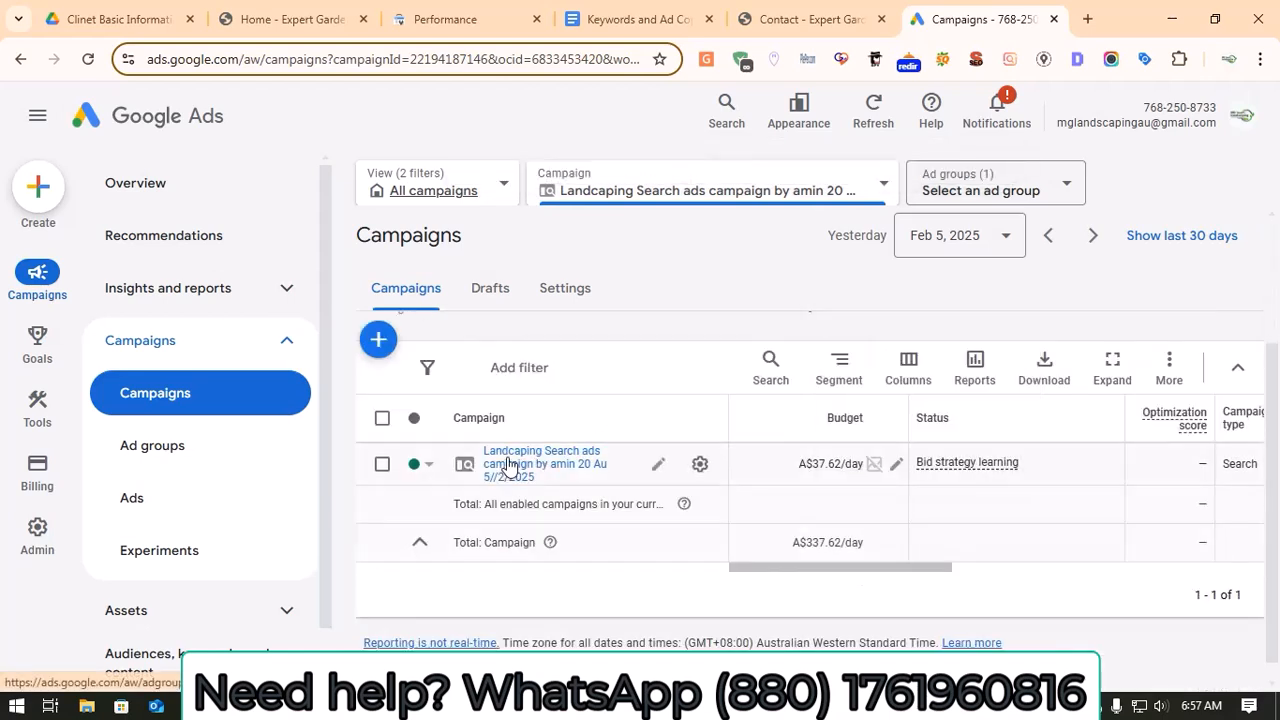
{"action": "left_click", "coordinate": [537, 468]}
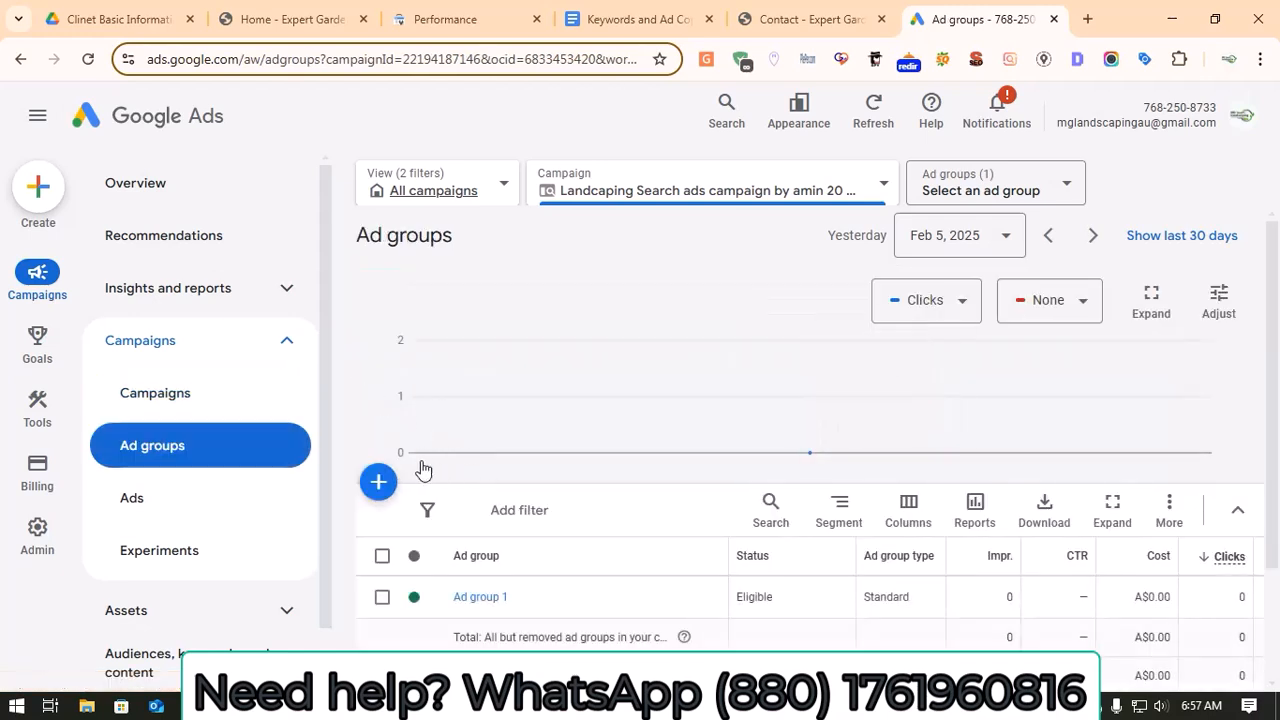
{"action": "left_click", "coordinate": [378, 482]}
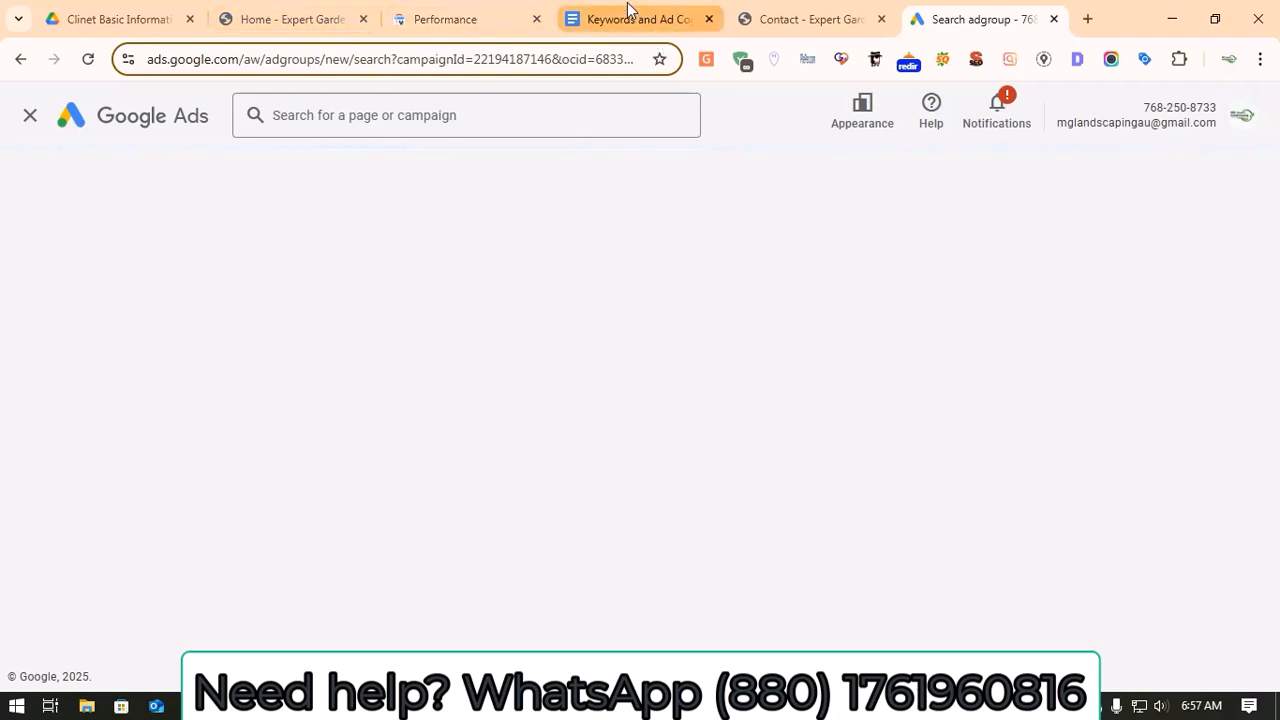
Step: Switch to the Keywords and Ad Copy document and copy the six keywords of Ad Group 2: Best Landscaping & Designers
{"action": "left_click", "coordinate": [627, 8]}
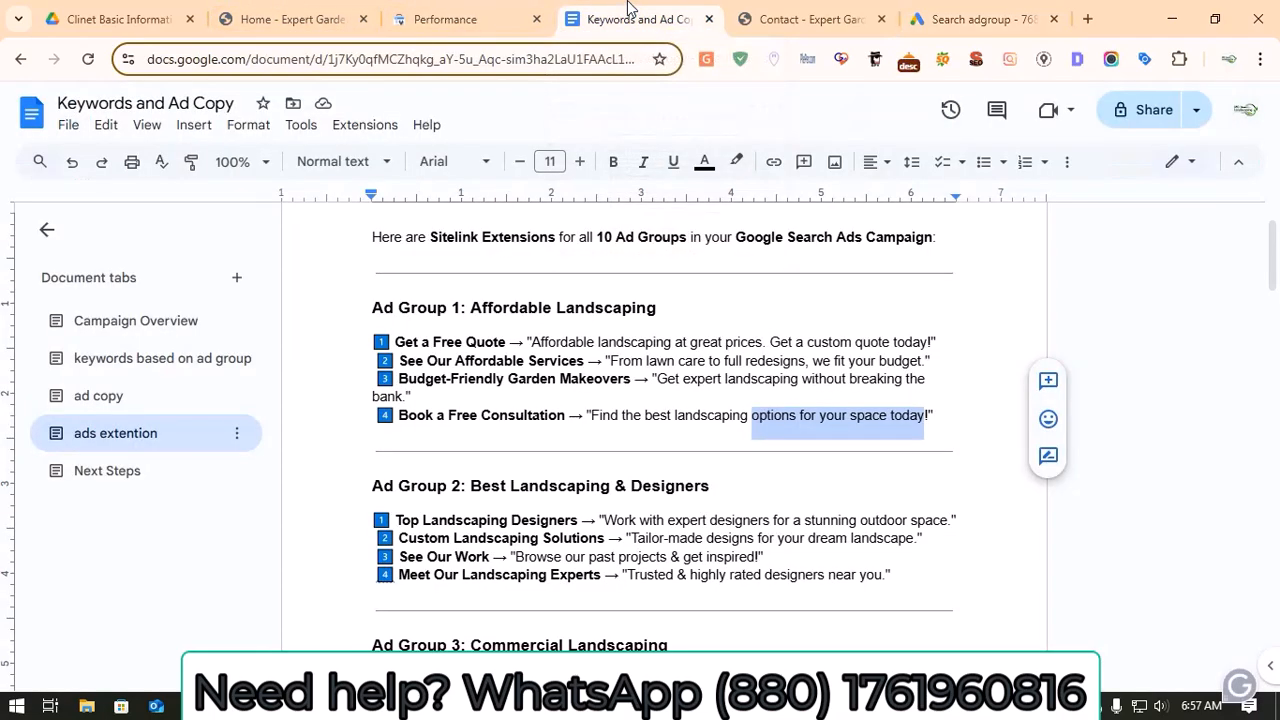
{"action": "left_click", "coordinate": [139, 362]}
{"action": "scroll", "coordinate": [491, 417], "scroll_direction": "down", "scroll_amount": 10}
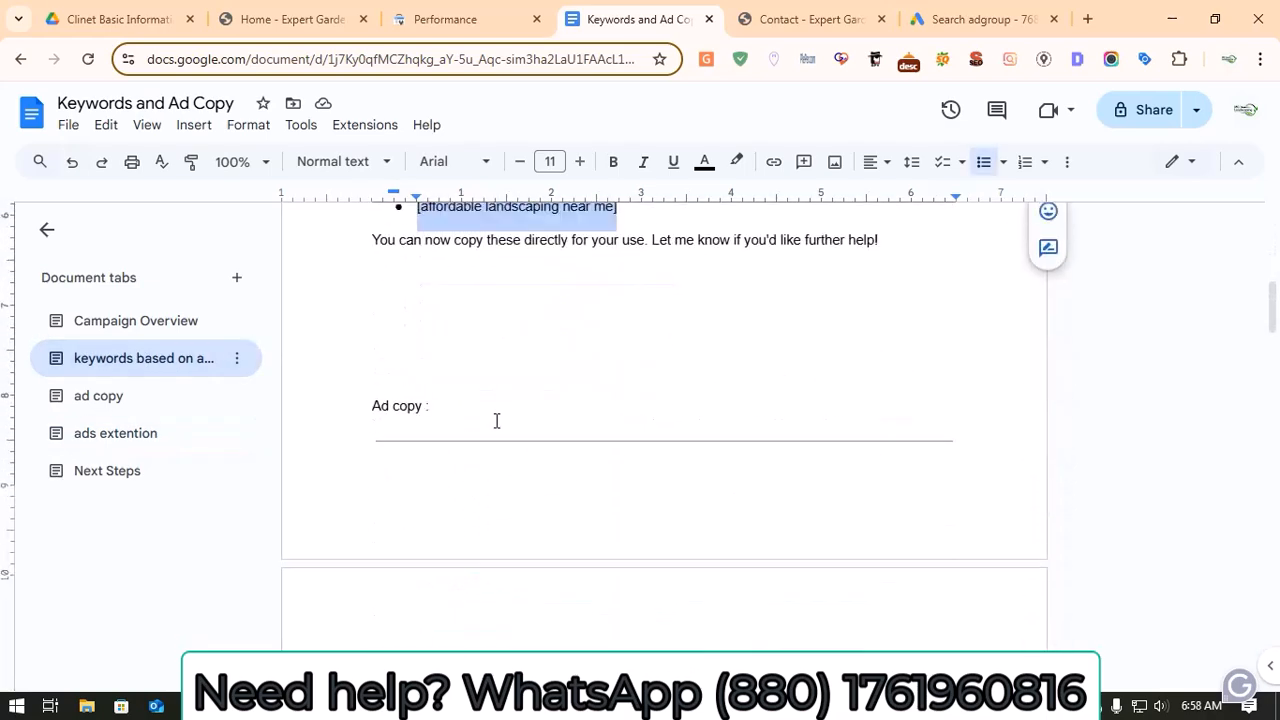
{"action": "scroll", "coordinate": [497, 421], "scroll_direction": "down", "scroll_amount": 2}
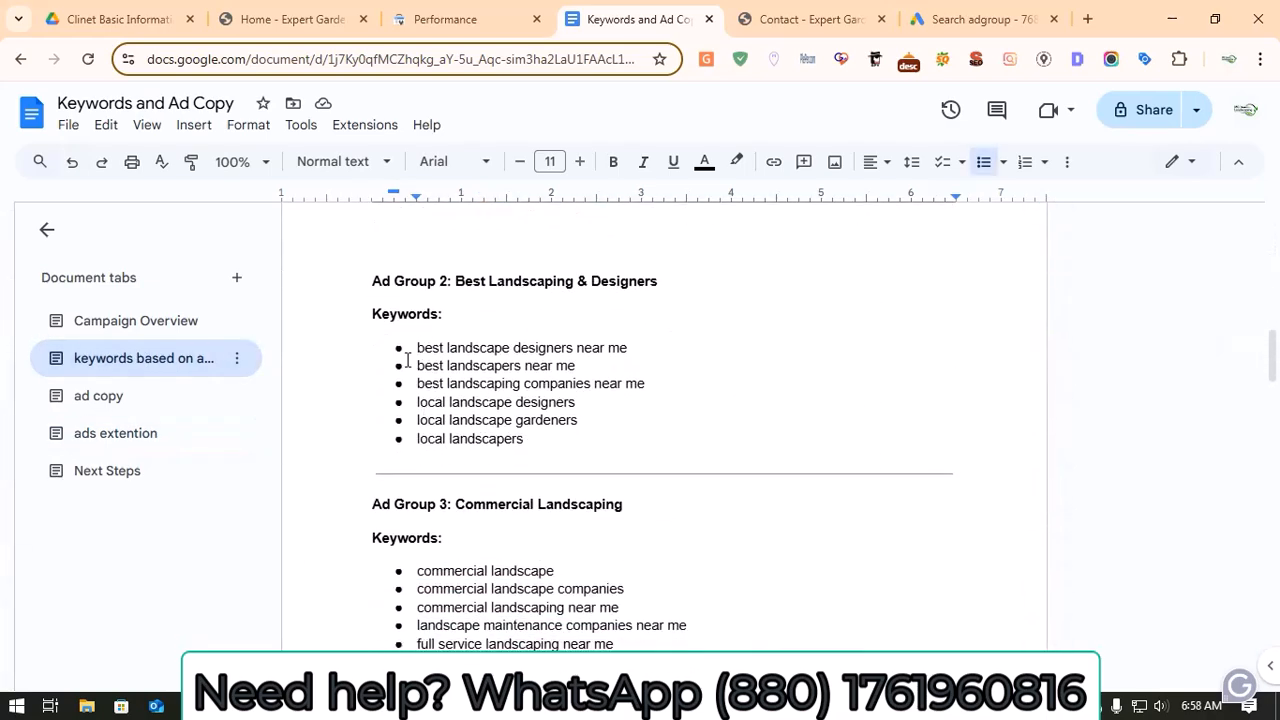
{"action": "left_click_drag", "start_coordinate": [414, 350], "coordinate": [515, 455]}
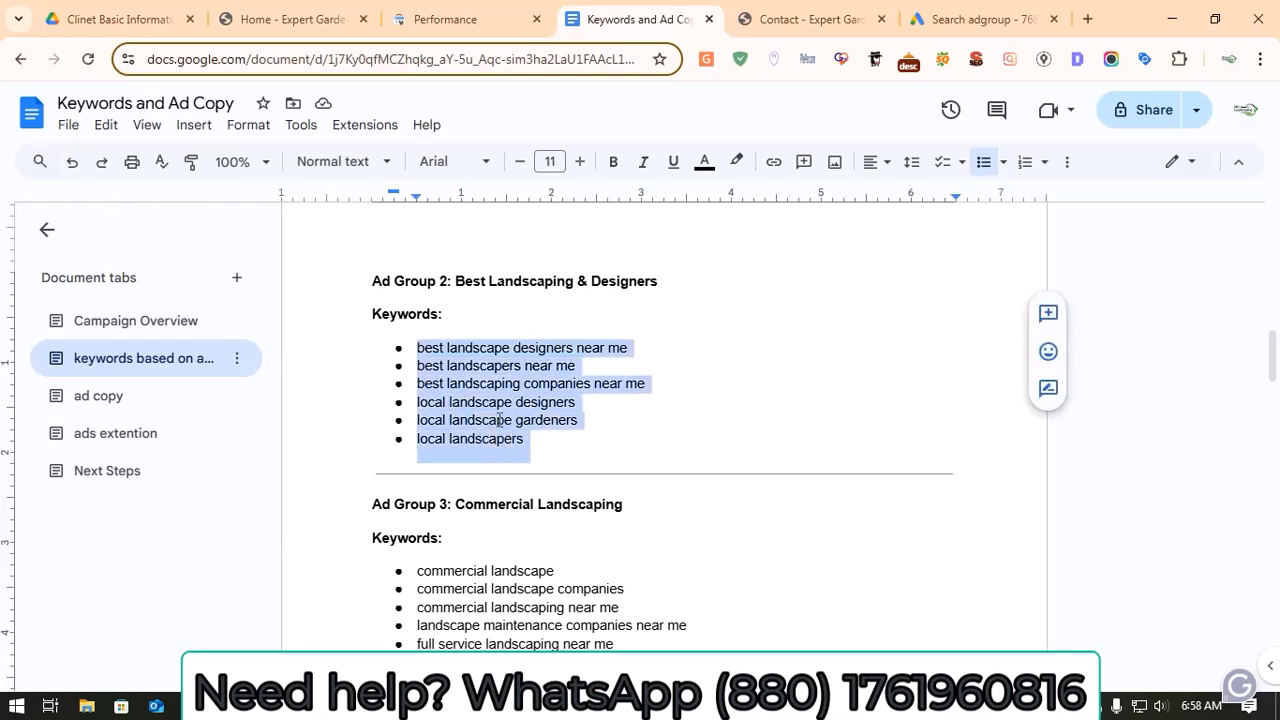
{"action": "right_click", "coordinate": [494, 404]}
{"action": "left_click", "coordinate": [550, 252]}
Step: Back in Google Ads, paste the copied Best Landscaping & Designers keywords into the new ad group and continue to ad creation
{"action": "left_click", "coordinate": [428, 8]}
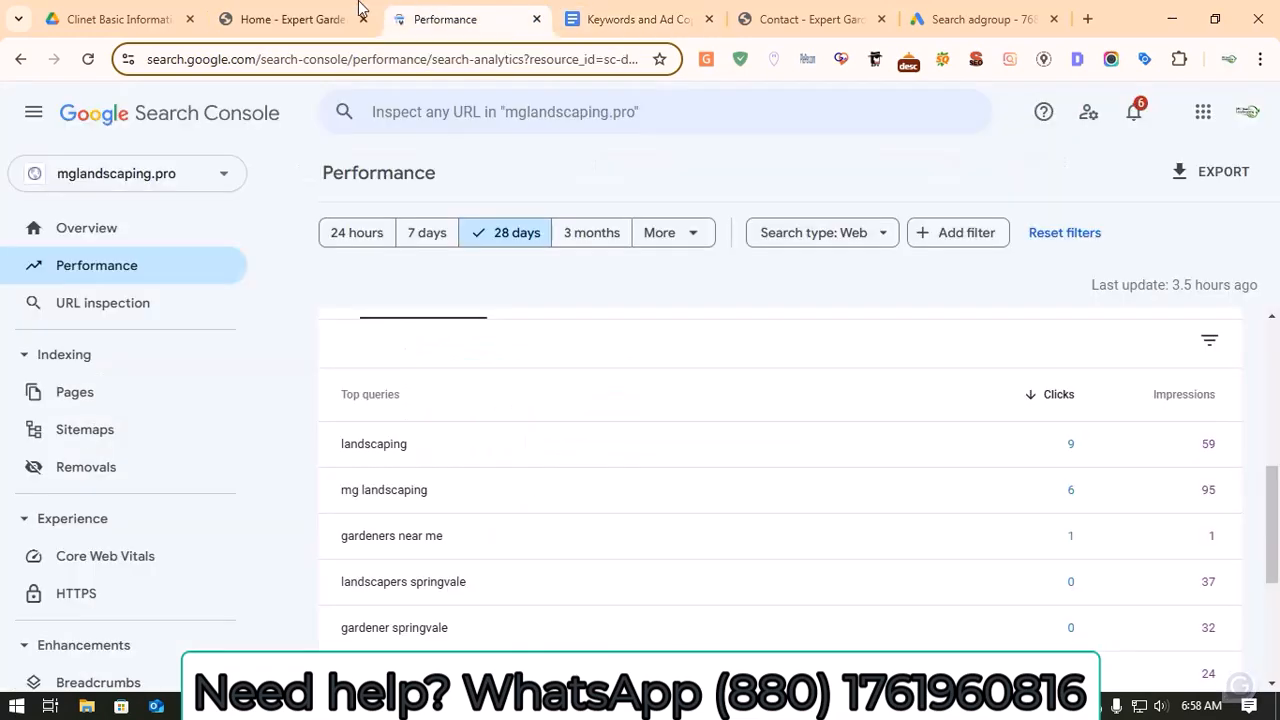
{"action": "left_click", "coordinate": [961, 7]}
{"action": "scroll", "coordinate": [534, 429], "scroll_direction": "down", "scroll_amount": 5}
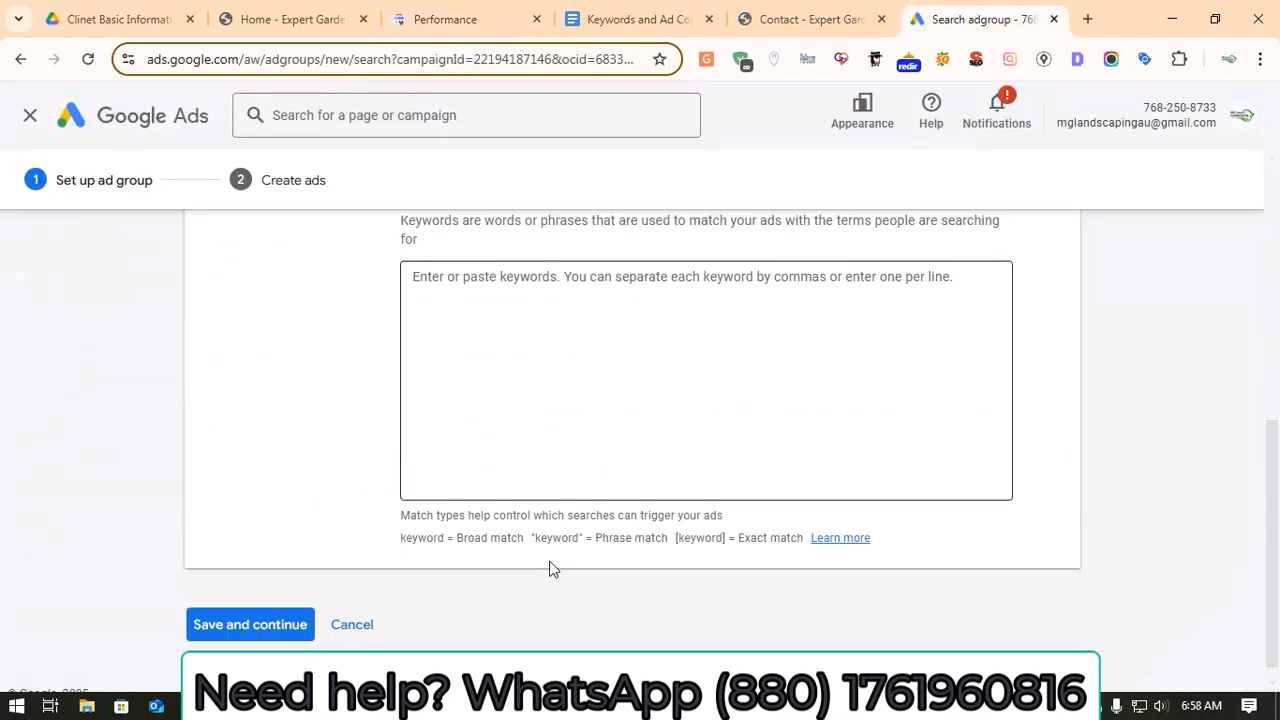
{"action": "left_click", "coordinate": [516, 382]}
{"action": "key", "text": "ctrl+v"}
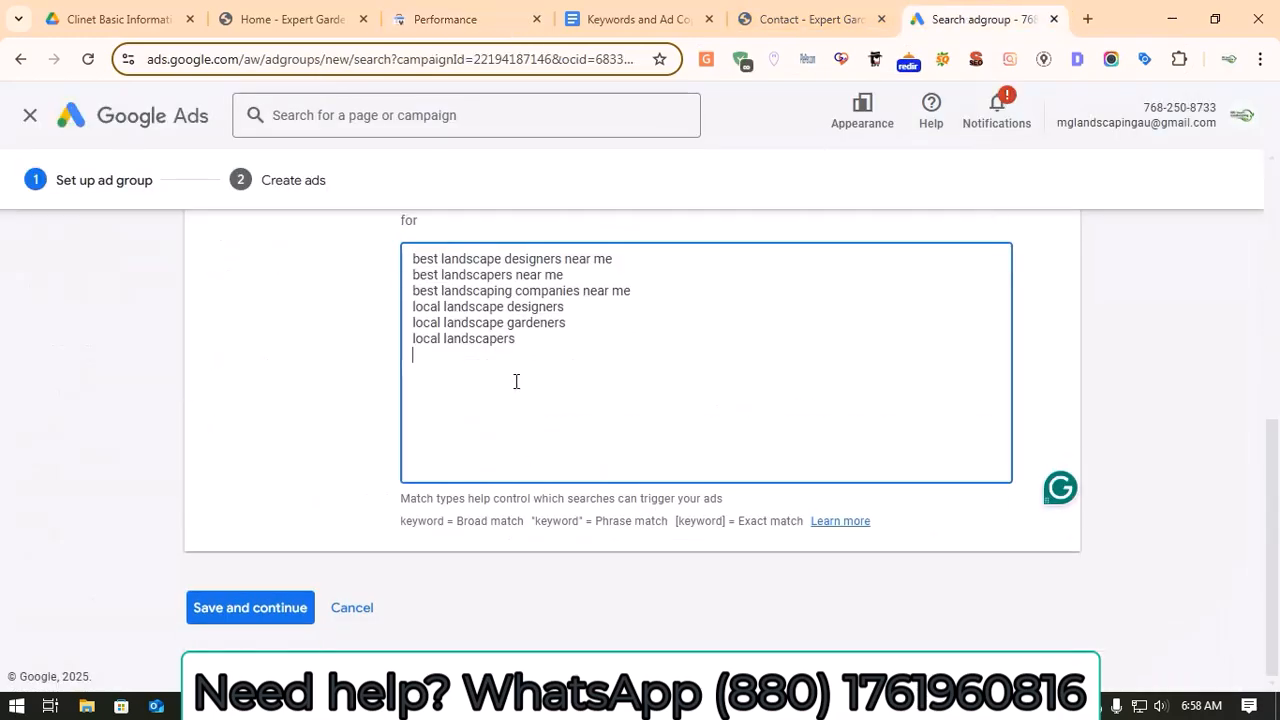
{"action": "left_click", "coordinate": [268, 609]}
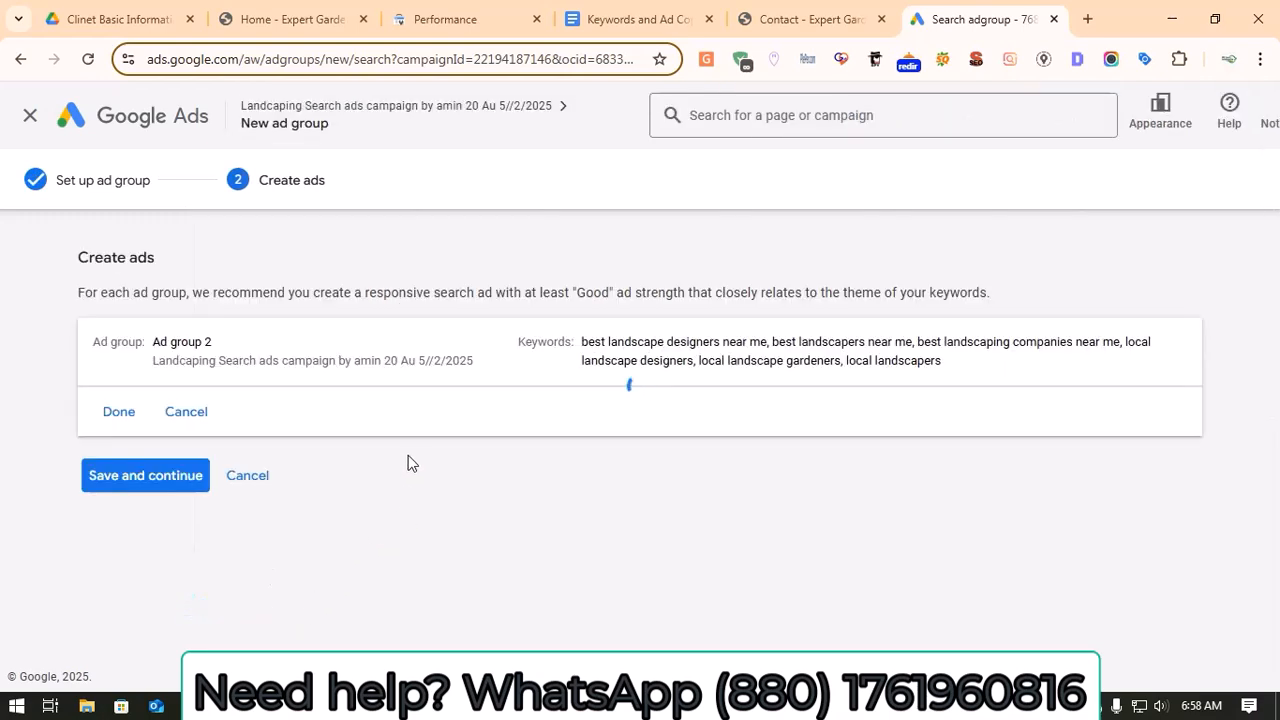
Step: Examine the new ad group's prefilled responsive search ad, from final URL and display path through headlines, descriptions and sitelinks
{"action": "scroll", "coordinate": [500, 440], "scroll_direction": "down", "scroll_amount": 2}
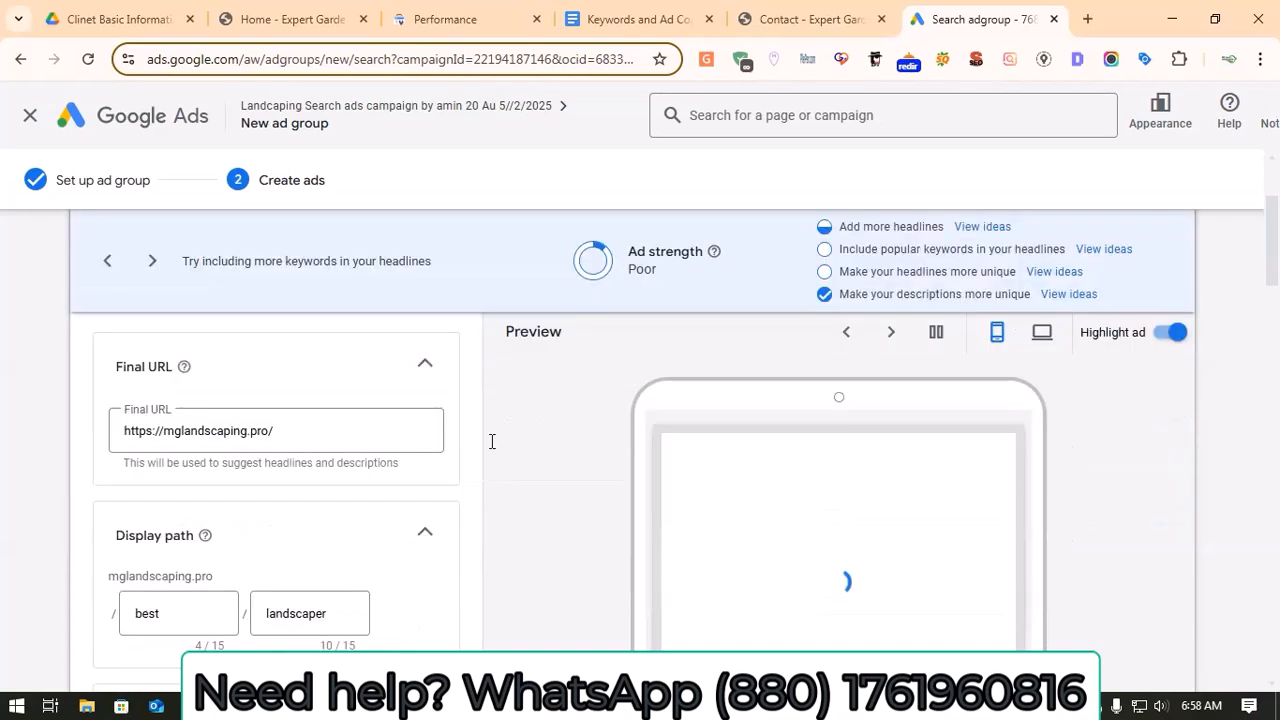
{"action": "scroll", "coordinate": [334, 506], "scroll_direction": "down", "scroll_amount": 8}
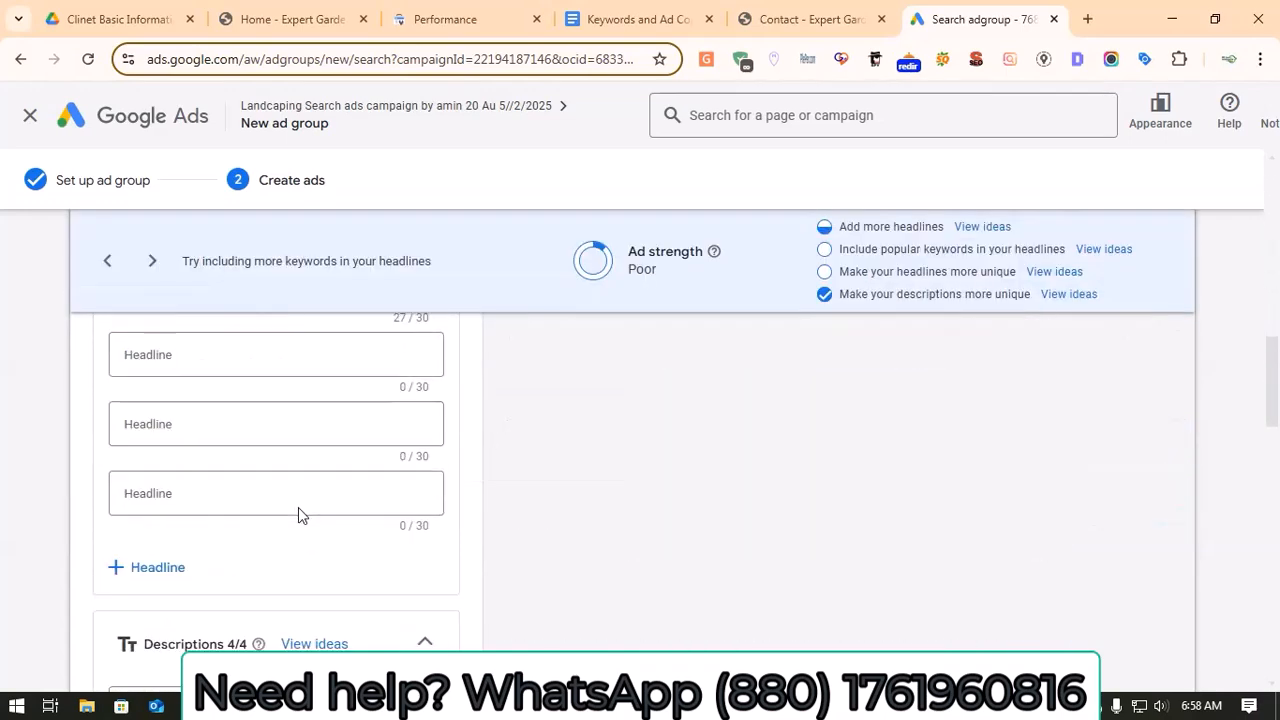
{"action": "scroll", "coordinate": [298, 512], "scroll_direction": "down", "scroll_amount": 10}
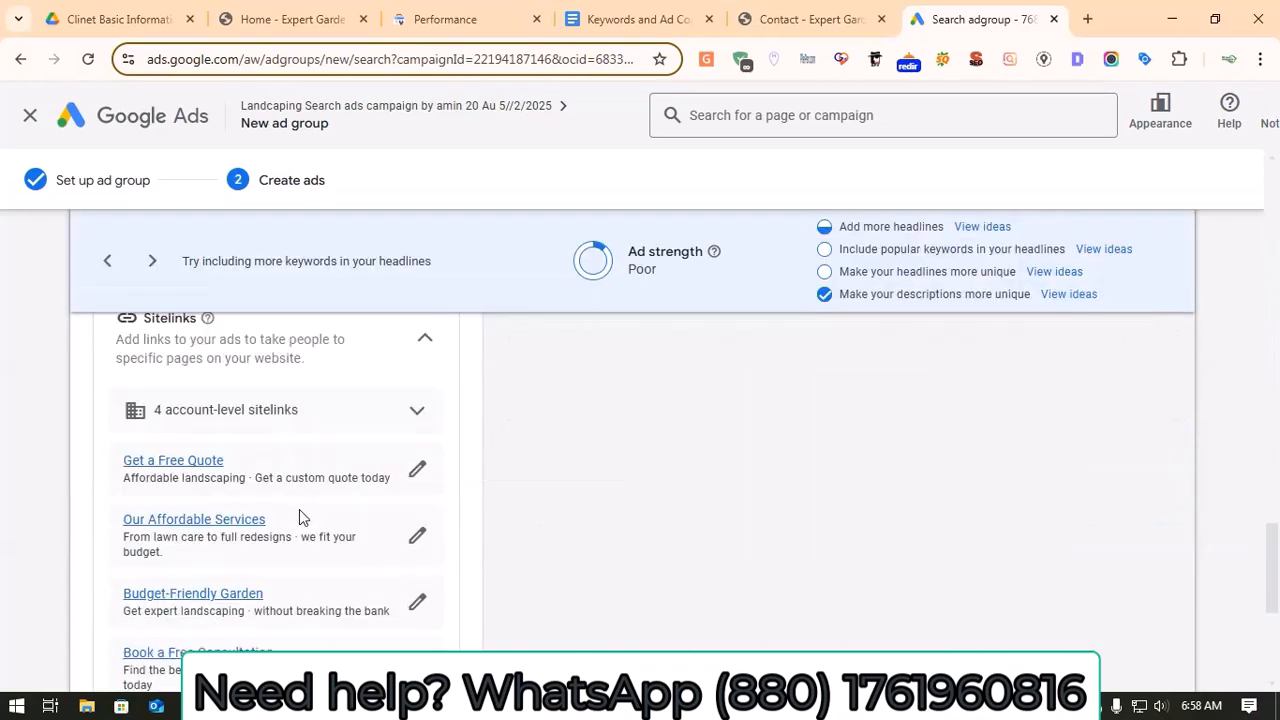
{"action": "scroll", "coordinate": [299, 517], "scroll_direction": "down", "scroll_amount": 4}
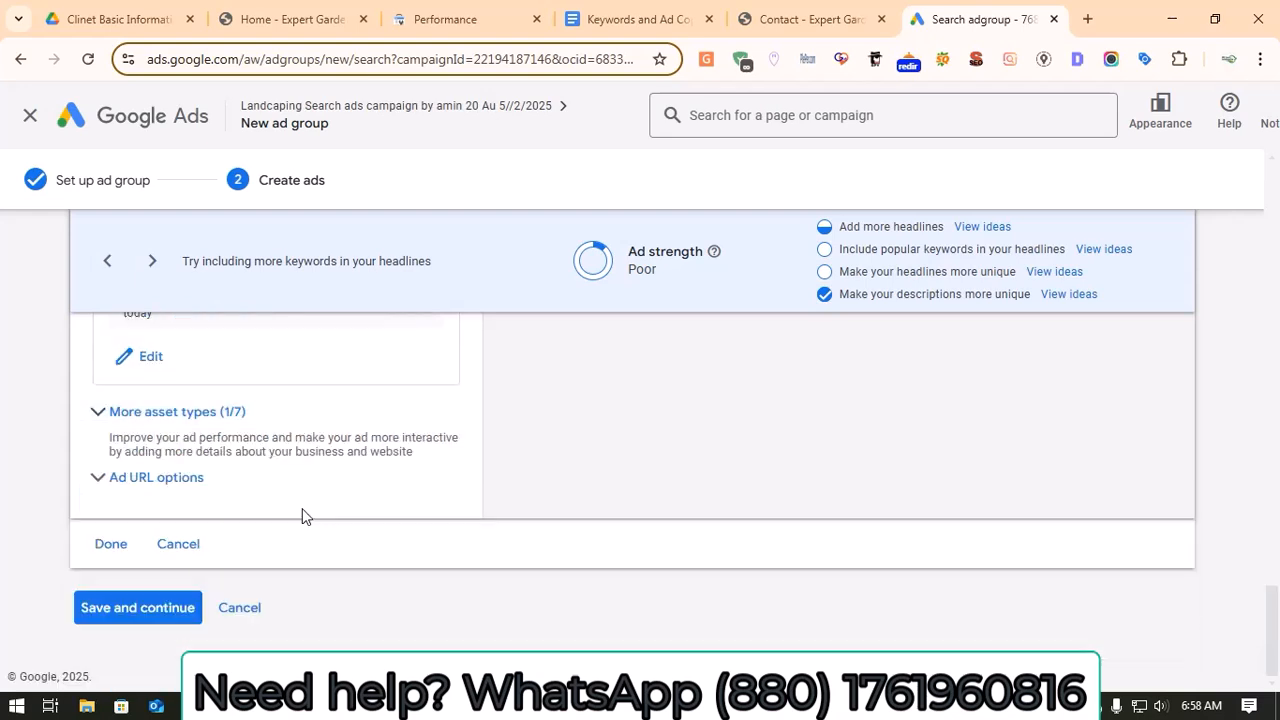